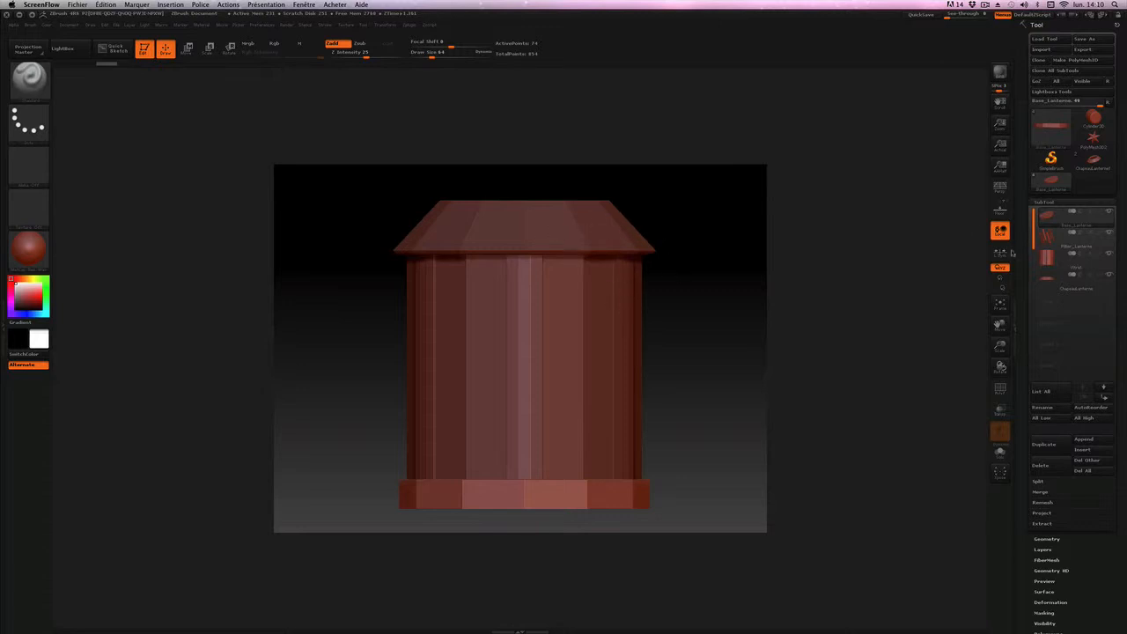
Isolate the lantern base subtool in Solo mode and check its polygon wireframe with Polyframe.
left_click(1000, 454)
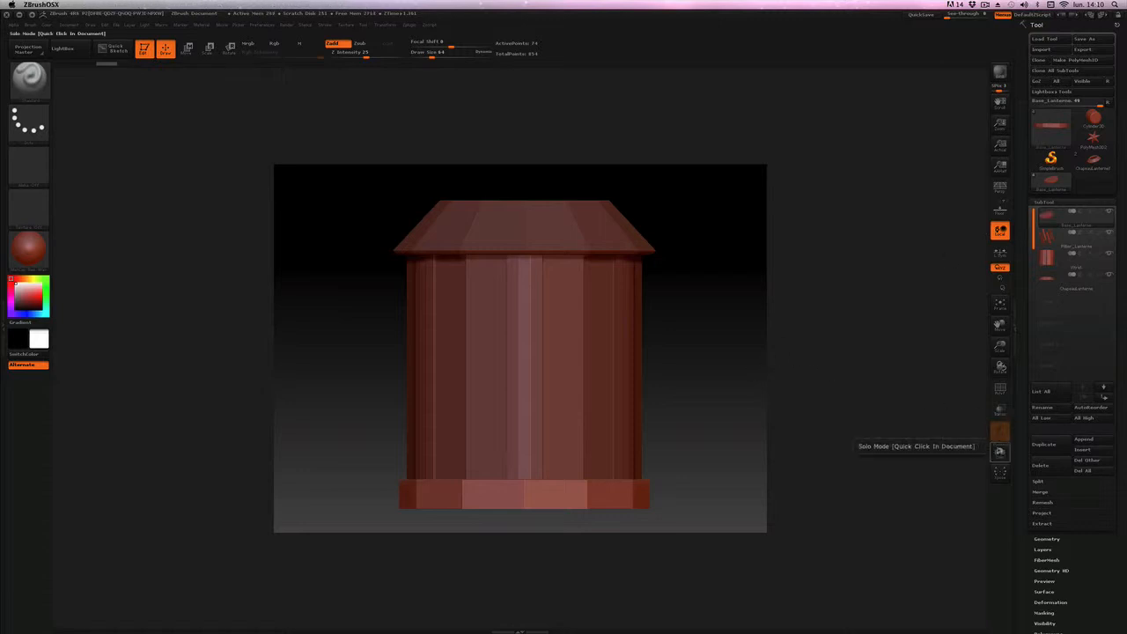
left_click(1001, 453)
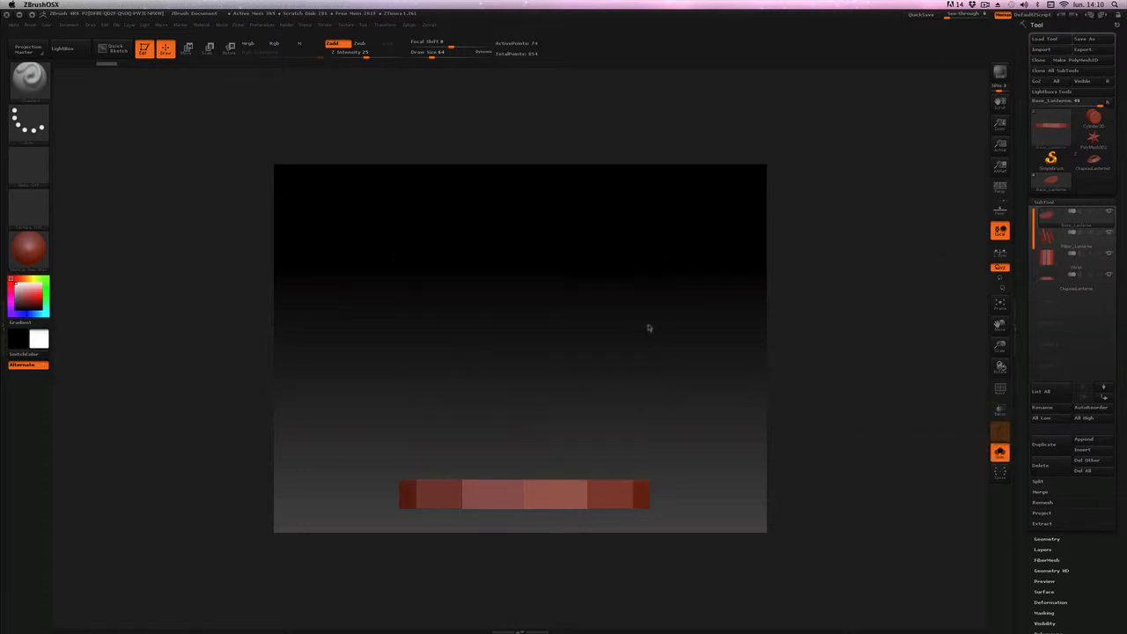
left_click_drag(644, 324, 664, 257)
left_click(1001, 389)
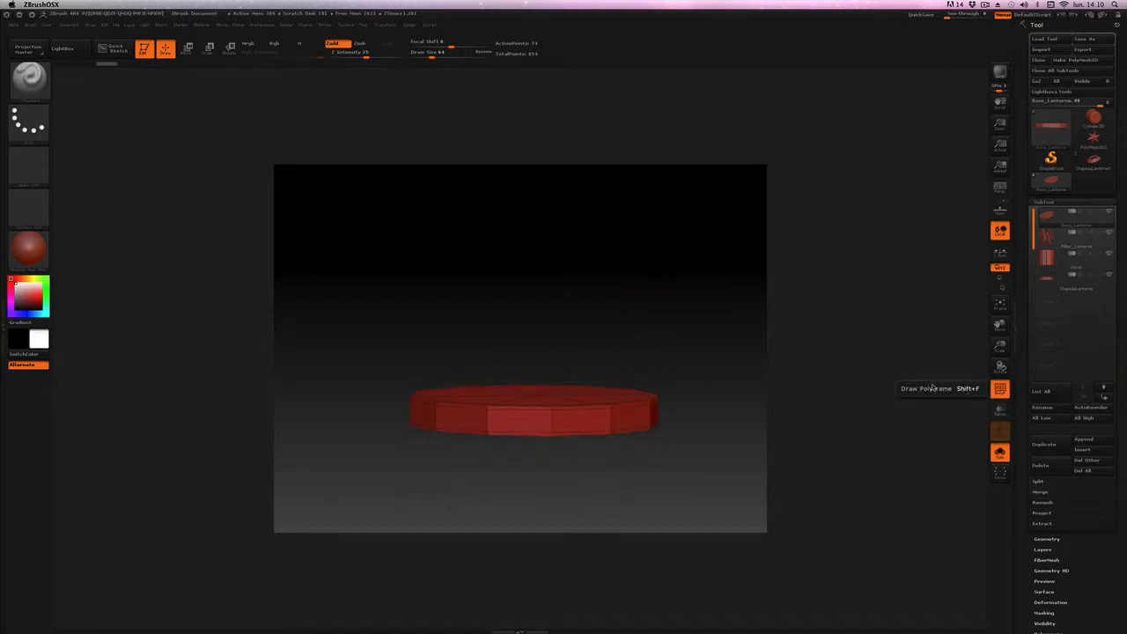
left_click(1000, 388)
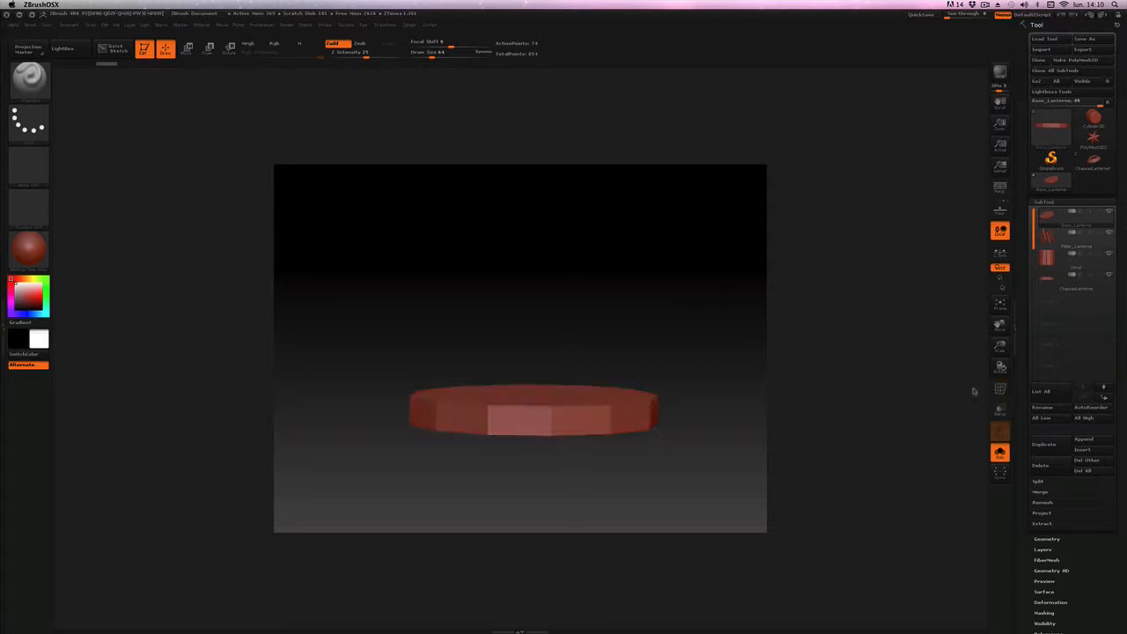
left_click_drag(724, 321, 725, 305, "shift")
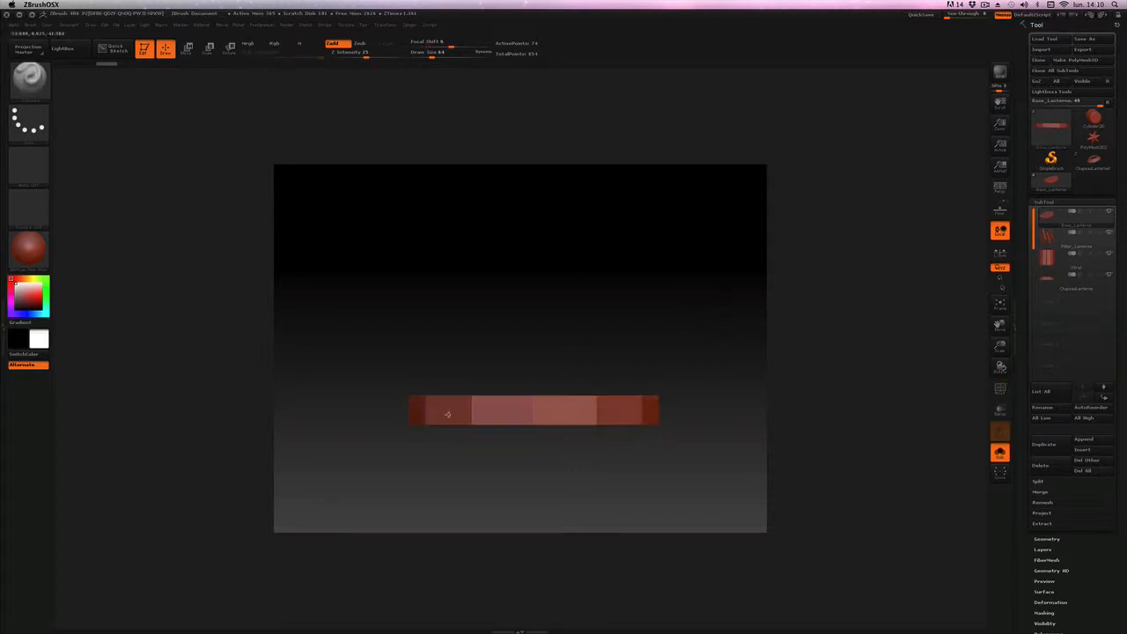
left_click_drag(360, 405, 736, 419, "ctrl+shift")
mouse_move(717, 373)
left_mouse_down()
mouse_move(731, 385)
mouse_move(732, 367)
mouse_move(628, 391)
left_mouse_up()
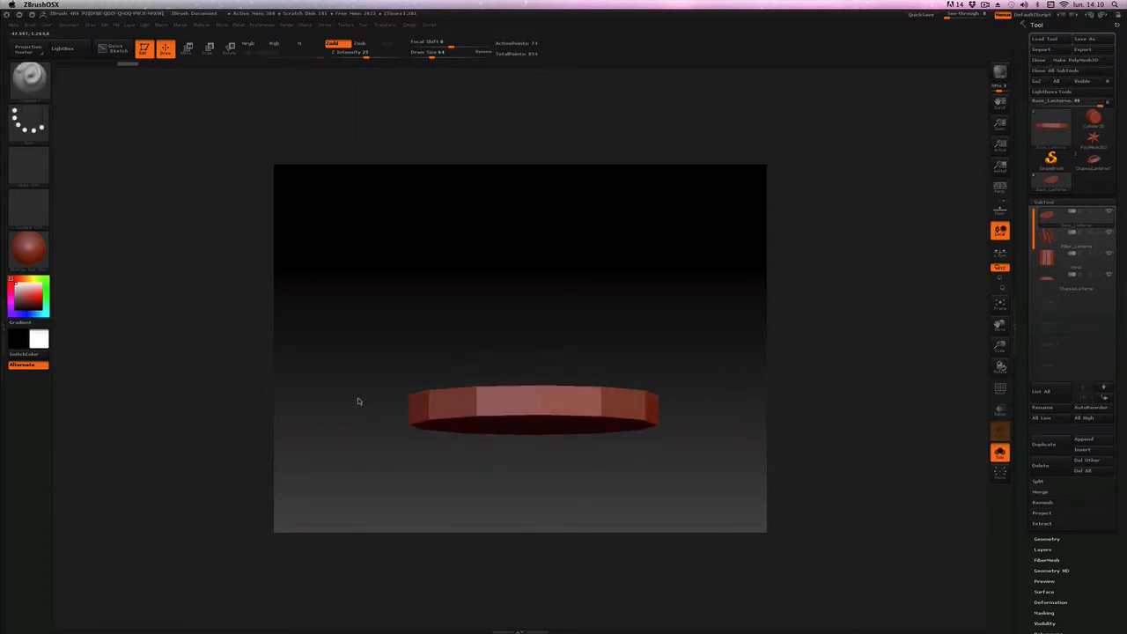
left_click_drag(363, 390, 669, 424, "ctrl+shift")
left_click_drag(692, 364, 697, 370)
left_click(705, 360, "ctrl+shift")
left_click(705, 361, "ctrl+shift")
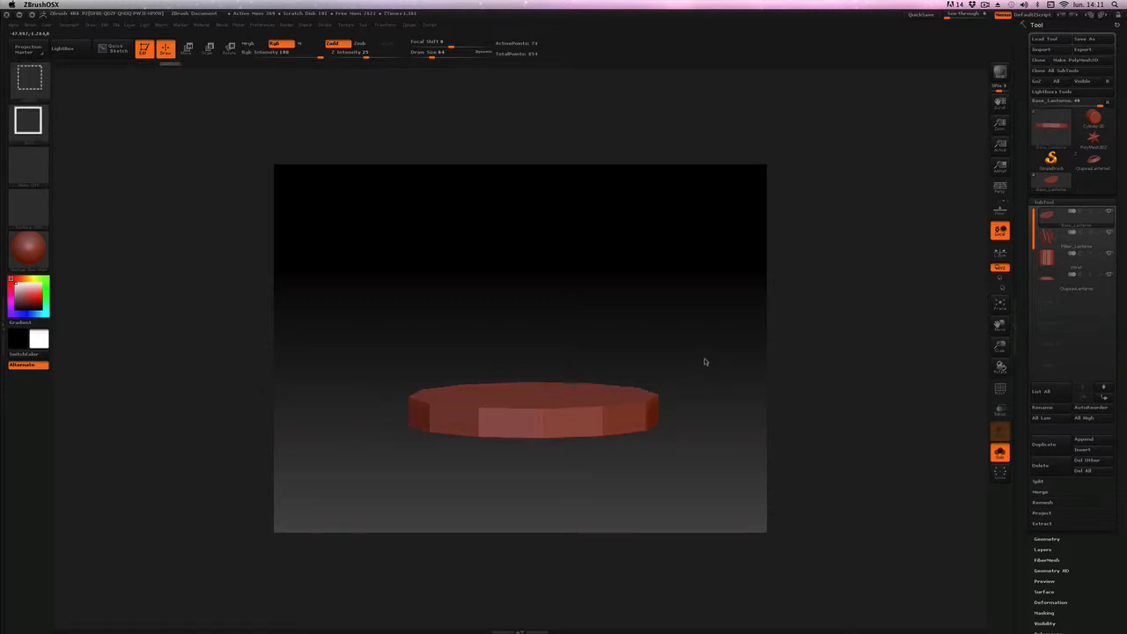
Isolate the flat cap faces of the lantern base and assign them their own polygroup, with Polyframe shown.
left_click_drag(671, 319, 682, 287, "shift")
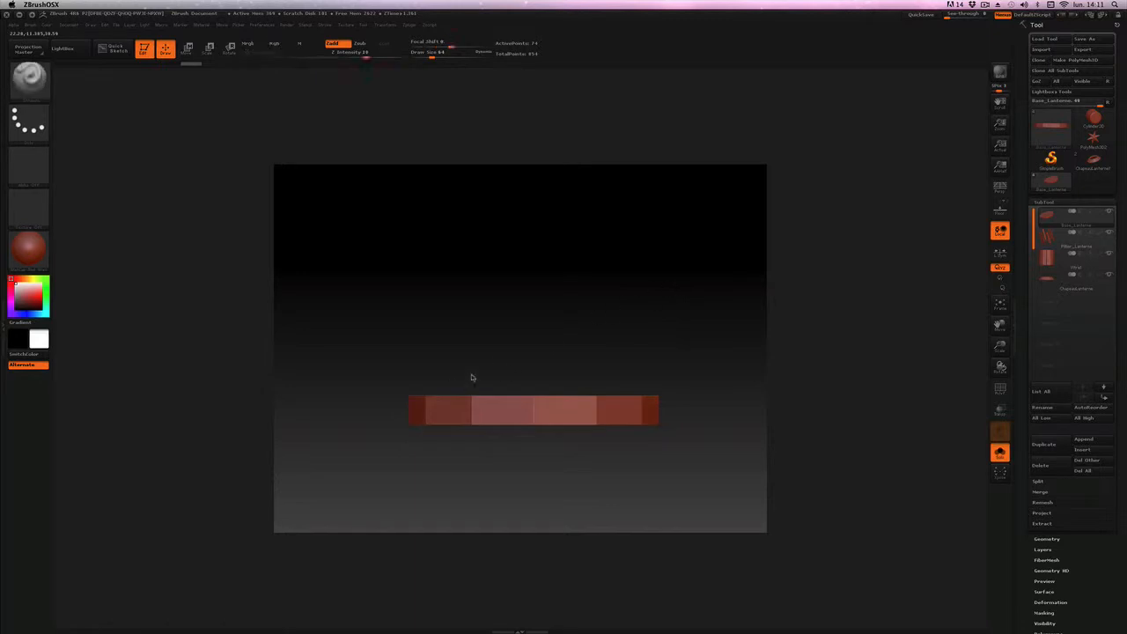
left_click_drag(373, 388, 696, 432, "ctrl+shift")
mouse_move(717, 365)
left_mouse_down()
mouse_move(722, 433)
mouse_move(609, 415)
left_mouse_up()
left_click_drag(497, 380, 579, 434, "ctrl+shift")
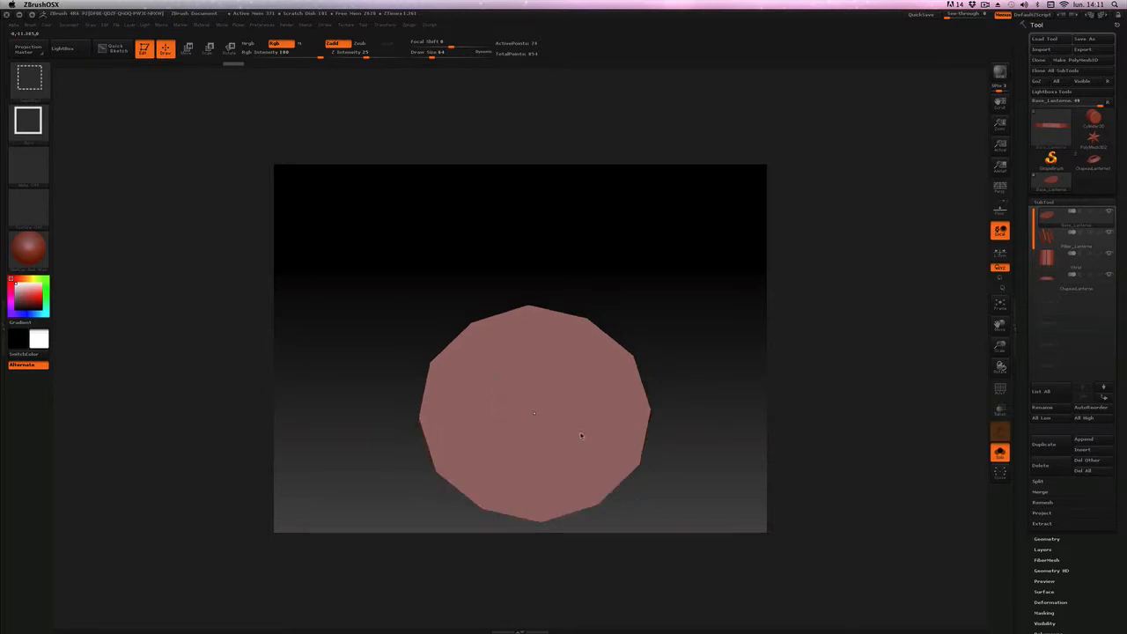
left_click_drag(710, 344, 705, 319)
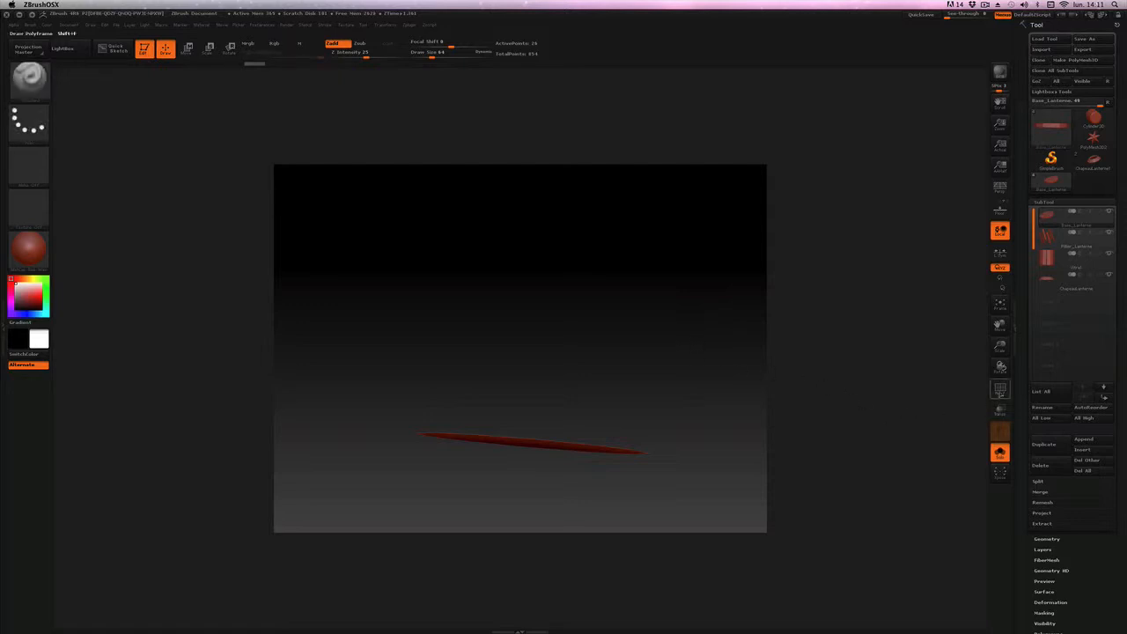
left_click(1000, 391)
mouse_move(706, 322)
left_mouse_down()
mouse_move(700, 353)
mouse_move(697, 282)
mouse_move(712, 249)
mouse_move(705, 306)
mouse_move(713, 297)
mouse_move(702, 335)
mouse_move(707, 238)
mouse_move(707, 330)
mouse_move(740, 335)
left_mouse_up()
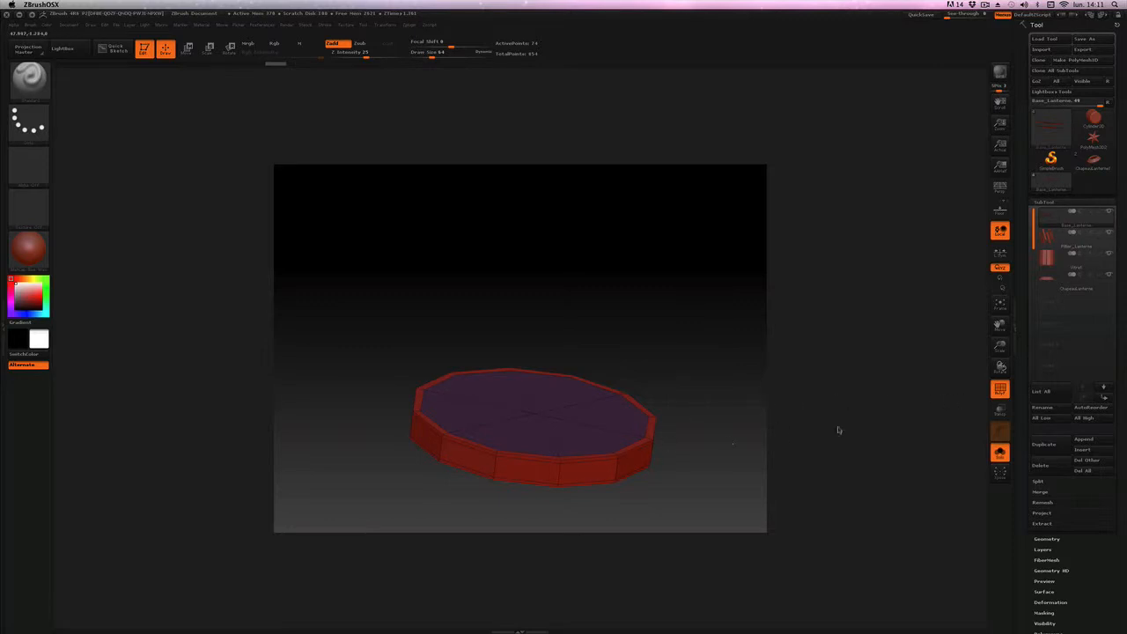
Unwrap the lantern base with UV Master, using Polygroups on and Symmetry off.
left_click(409, 25)
left_click(436, 168)
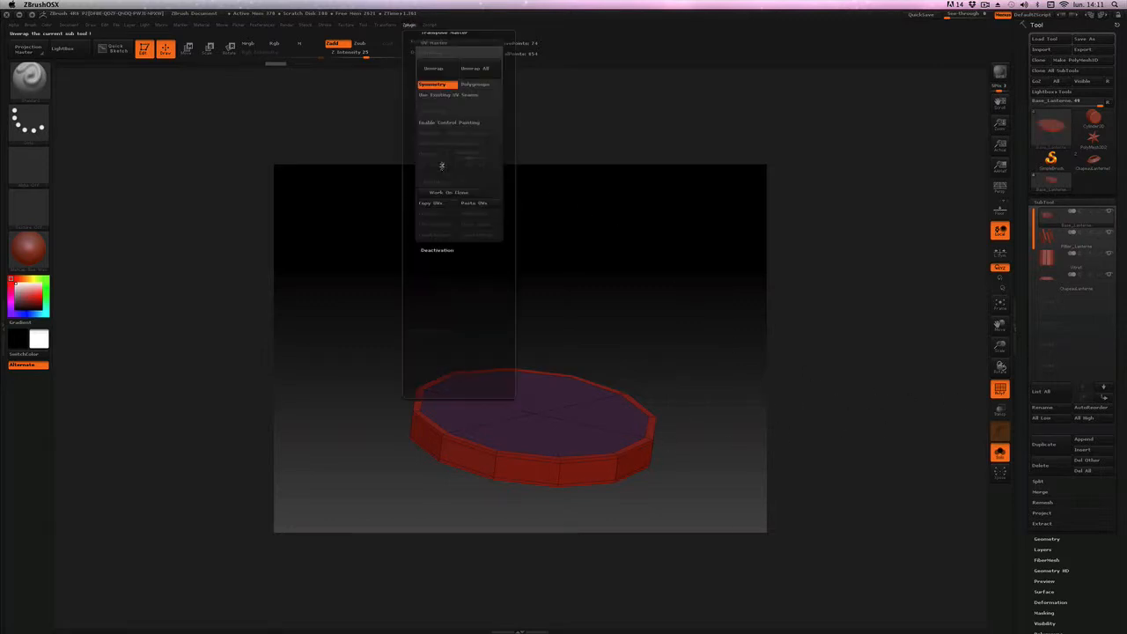
left_click_drag(409, 151, 409, 243)
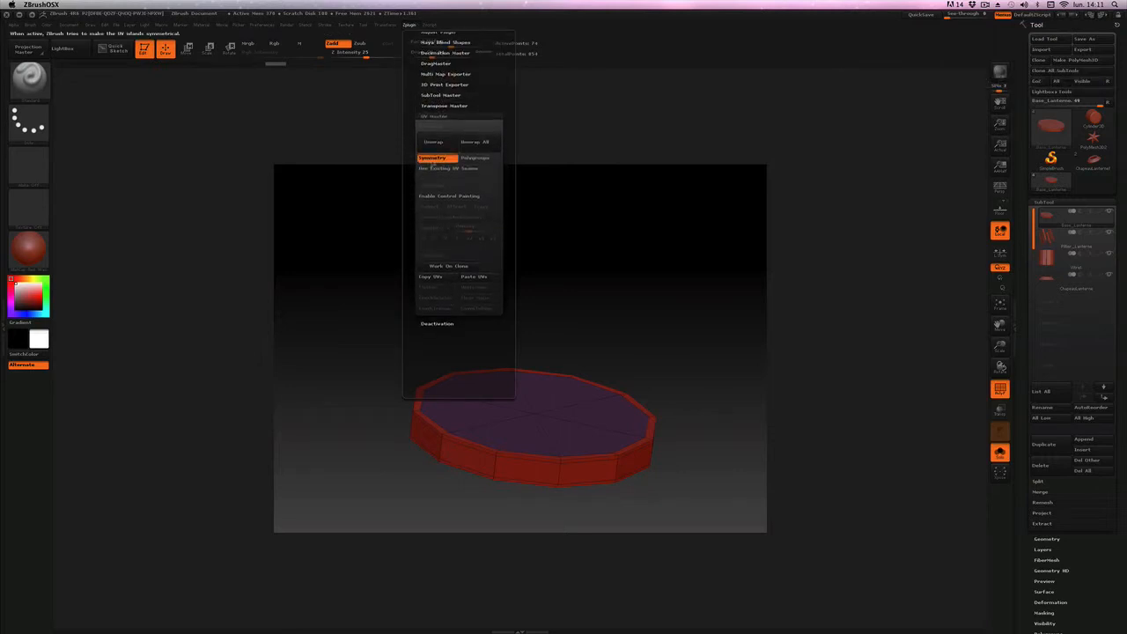
left_click(470, 159)
left_click(444, 158)
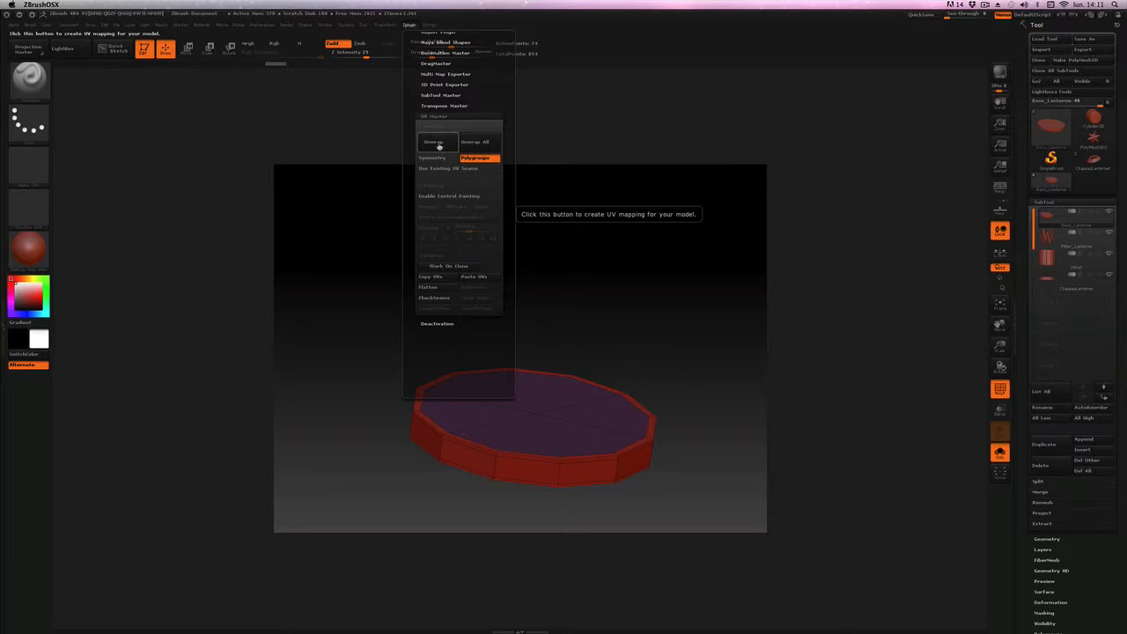
left_click(439, 145)
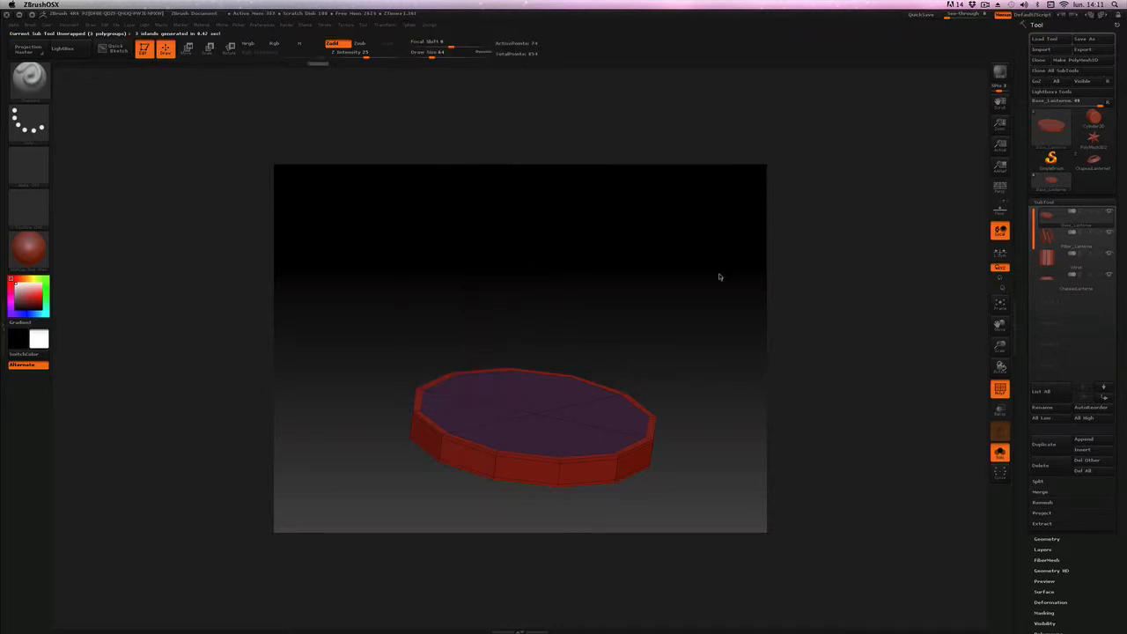
Select the lantern pillars subtool and unwrap it with UV Master using the Polygroups option.
left_click(1048, 236)
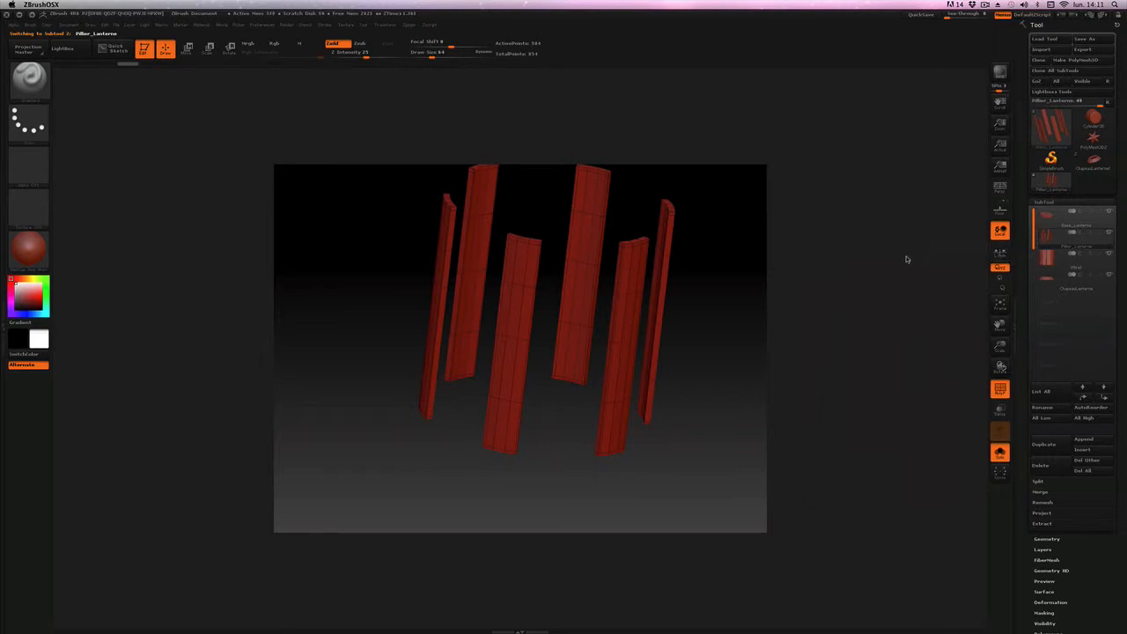
mouse_move(753, 261)
left_mouse_down()
mouse_move(739, 216)
mouse_move(745, 237)
mouse_move(754, 210)
left_mouse_up()
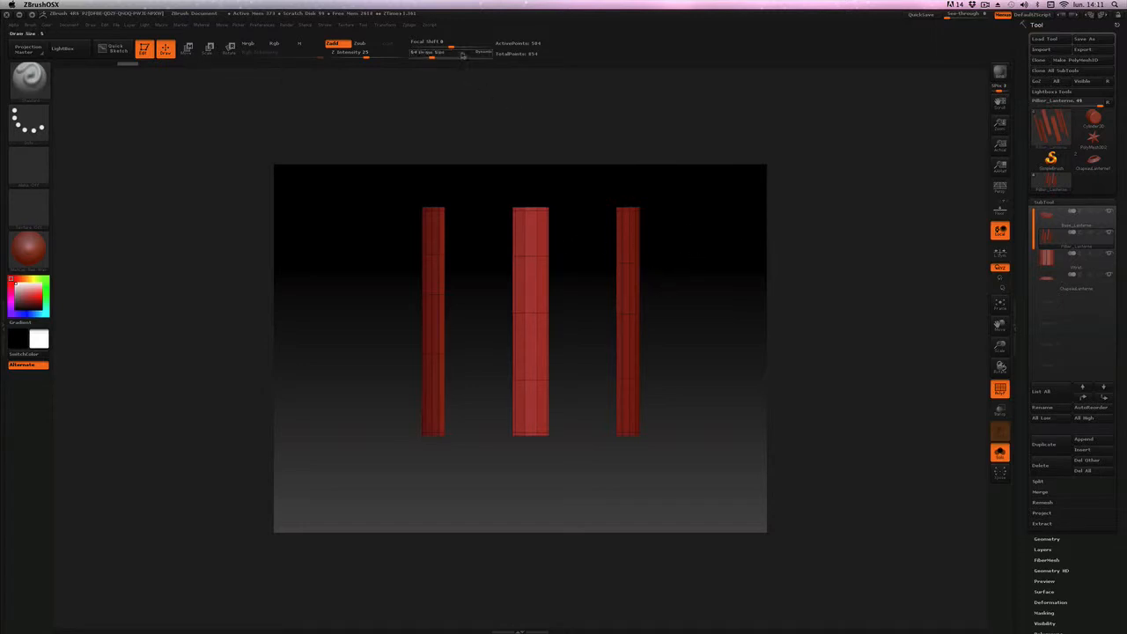
left_click(411, 25)
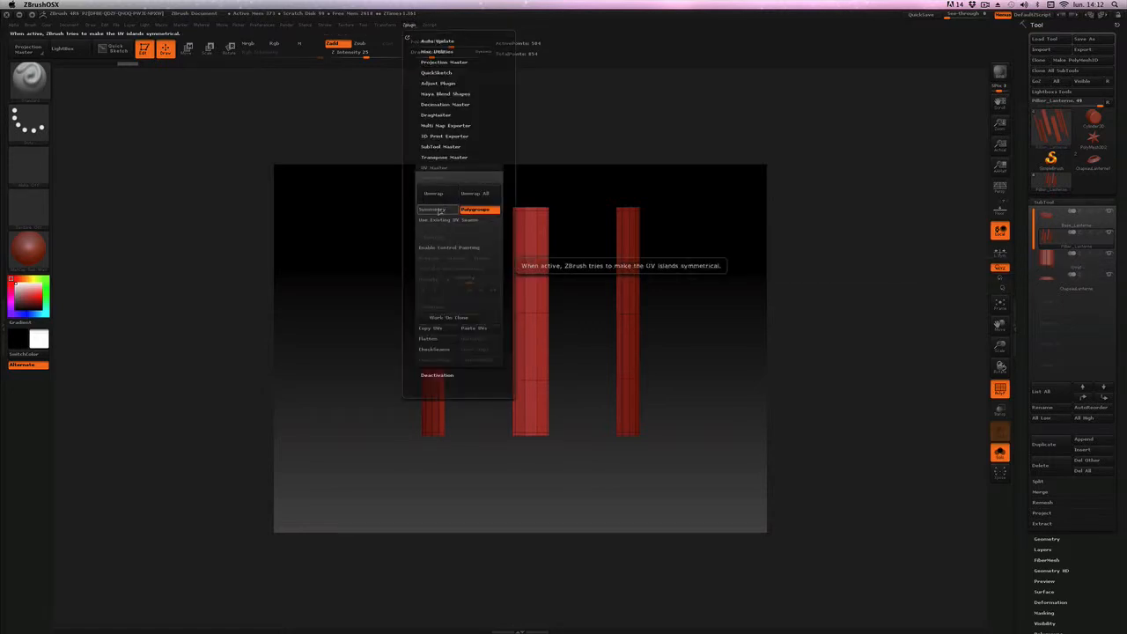
left_click(440, 195)
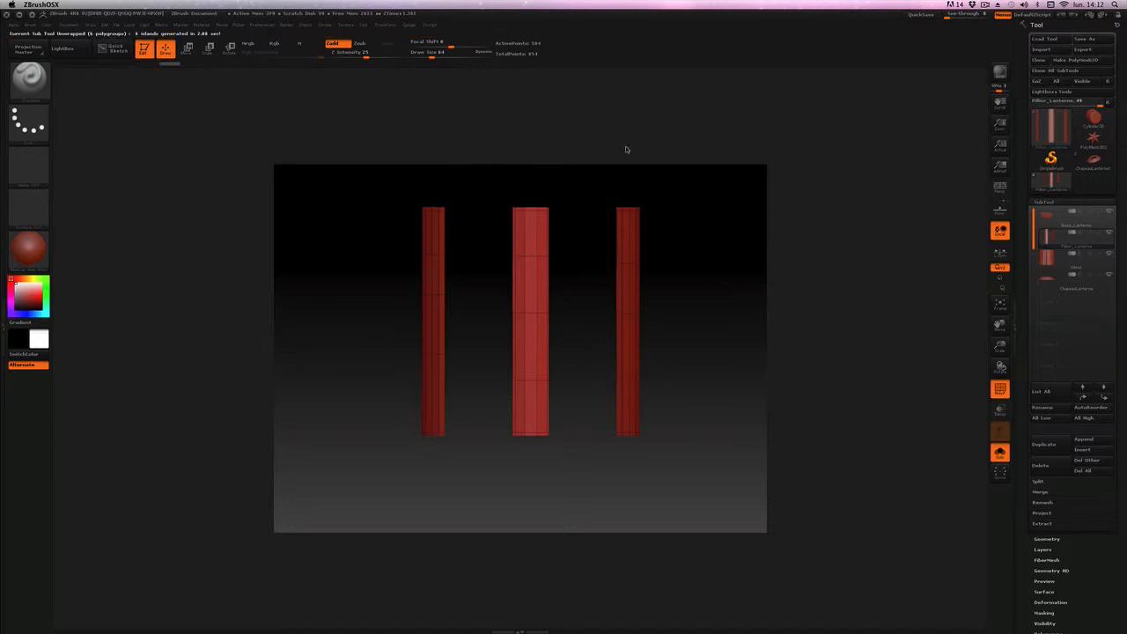
Select the ChapeauLanterne subtool and try isolating the thin rim along its lower edge.
left_click(1053, 281)
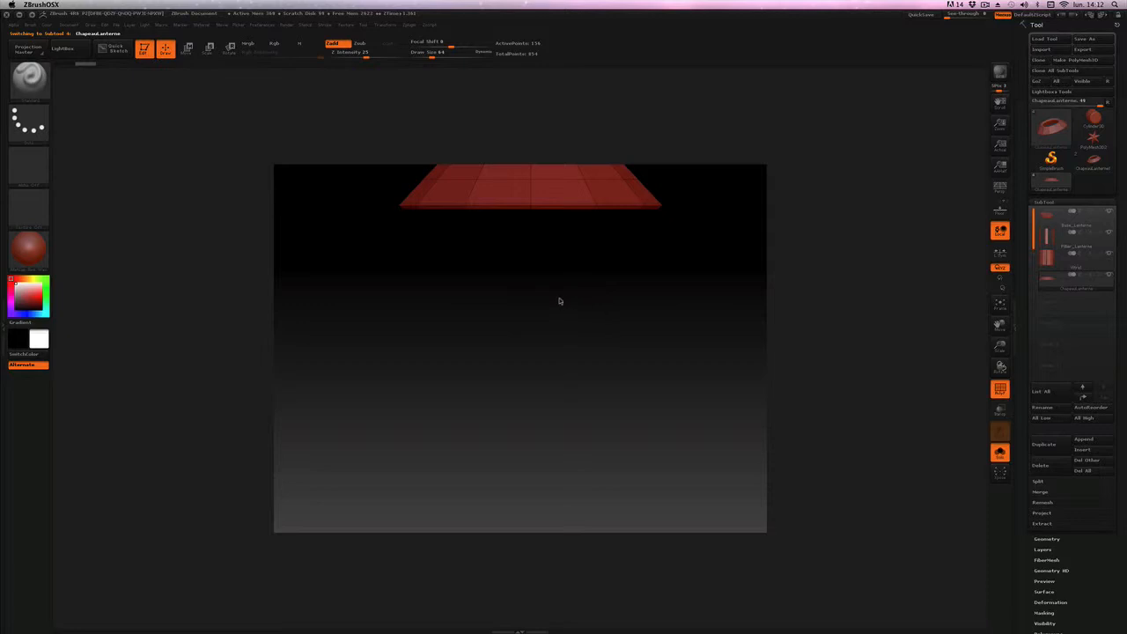
left_click_drag(560, 302, 559, 378, "alt")
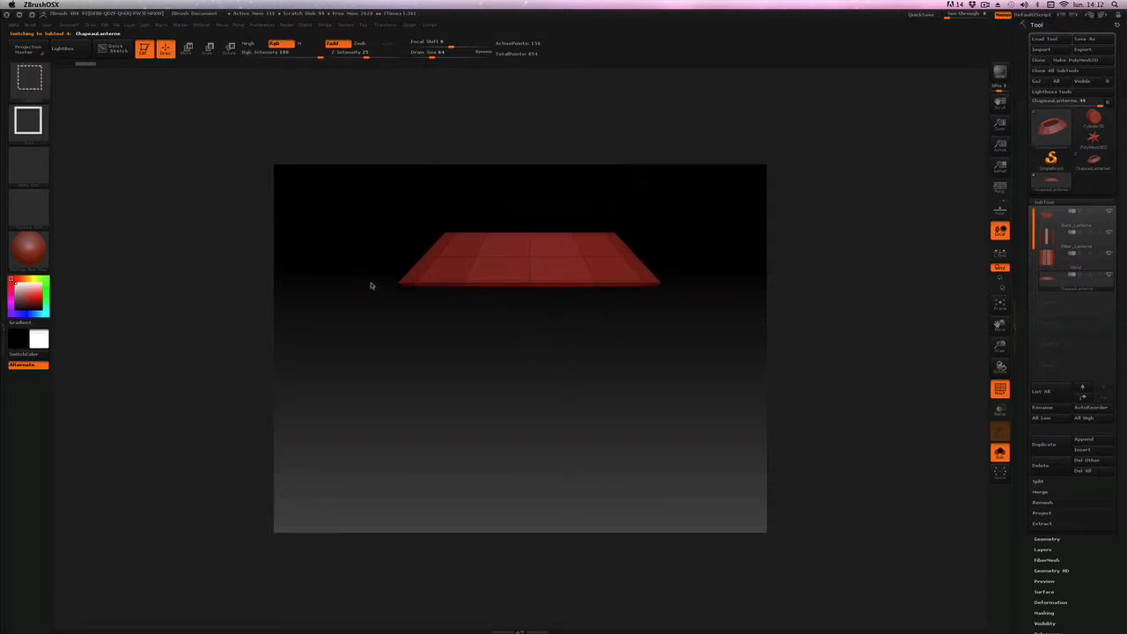
mouse_move(372, 280)
left_mouse_down("ctrl+shift")
mouse_move(423, 305)
mouse_move(672, 324)
left_mouse_up("ctrl+shift")
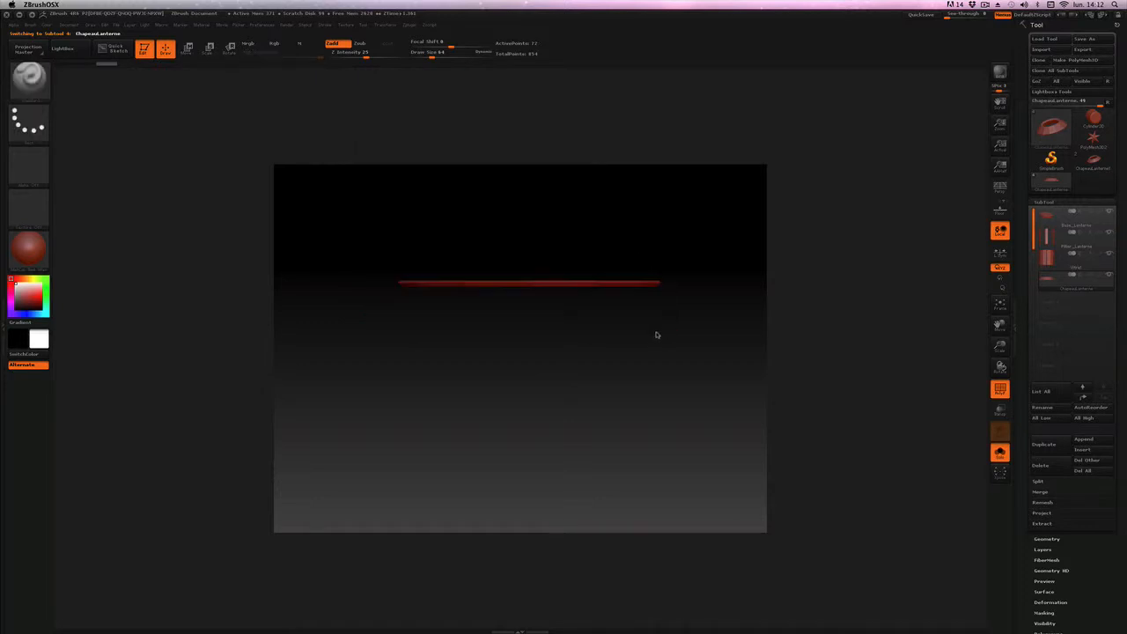
left_click(612, 336, "ctrl+shift")
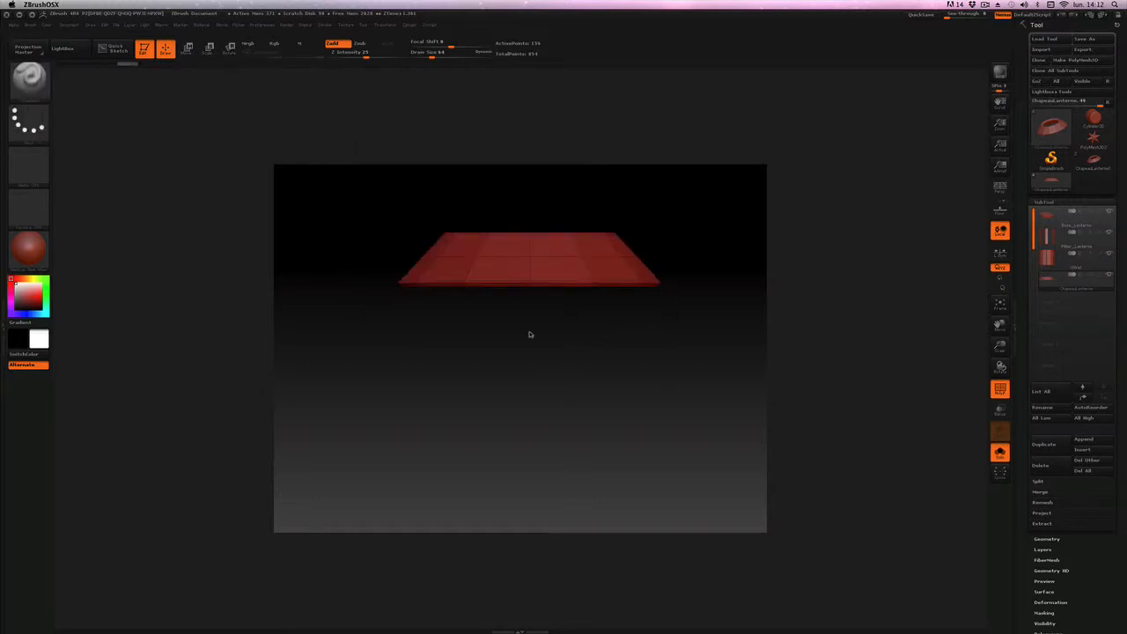
left_click_drag(407, 335, 456, 335, "alt")
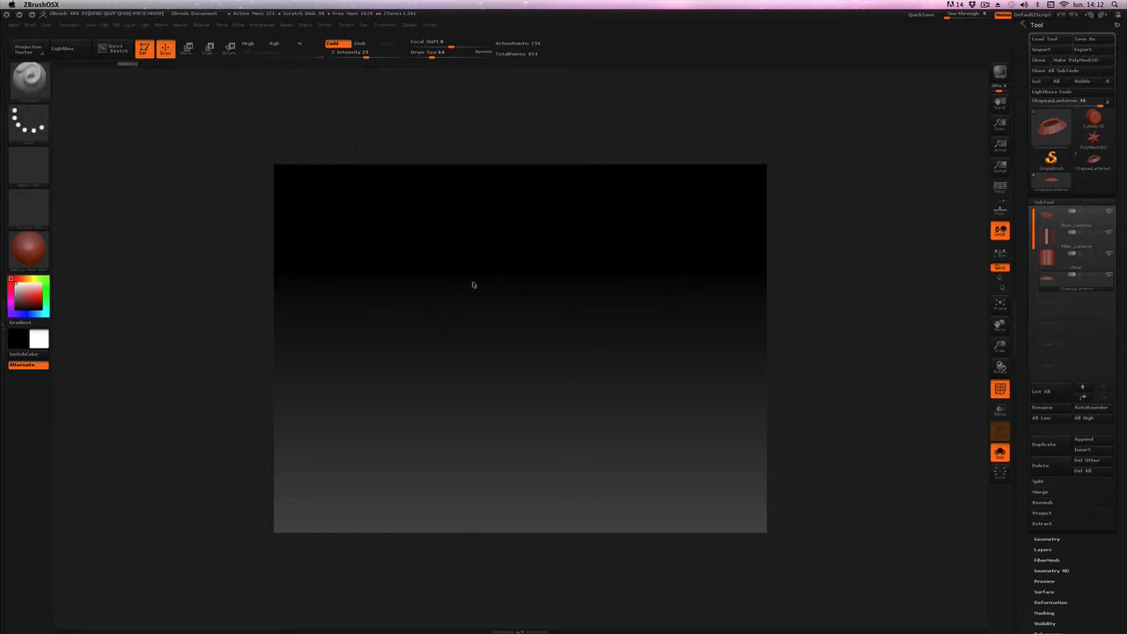
left_click_drag(474, 285, 483, 341, "alt")
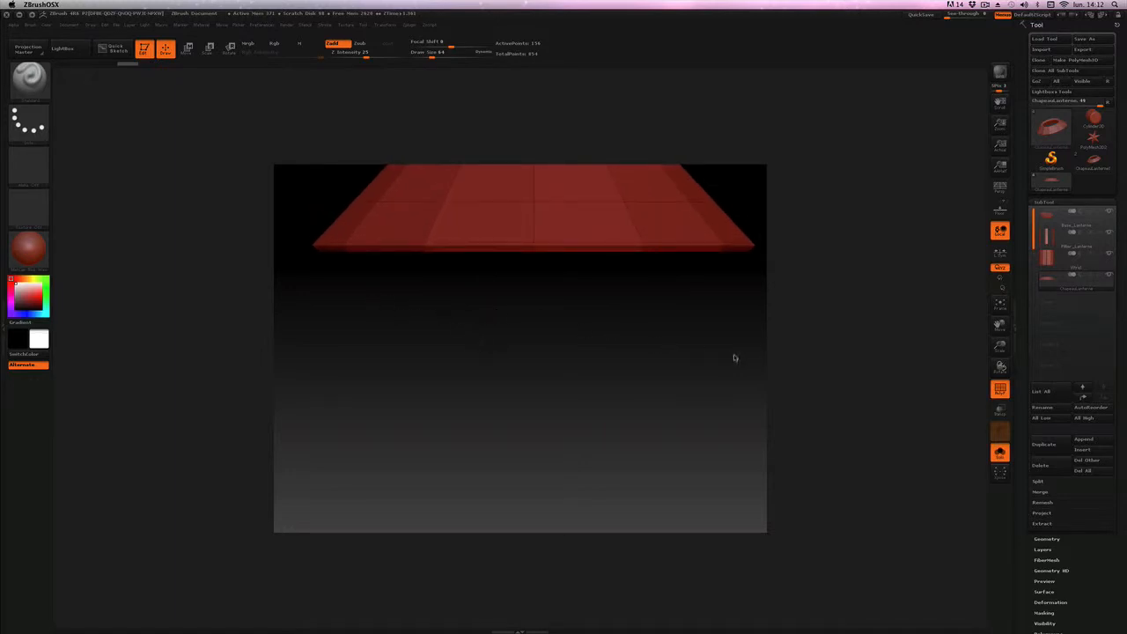
Isolate the lower rim of the lantern hat for inspection, and restore the full hat with Polyframe shown.
key("shift")
key("shift")
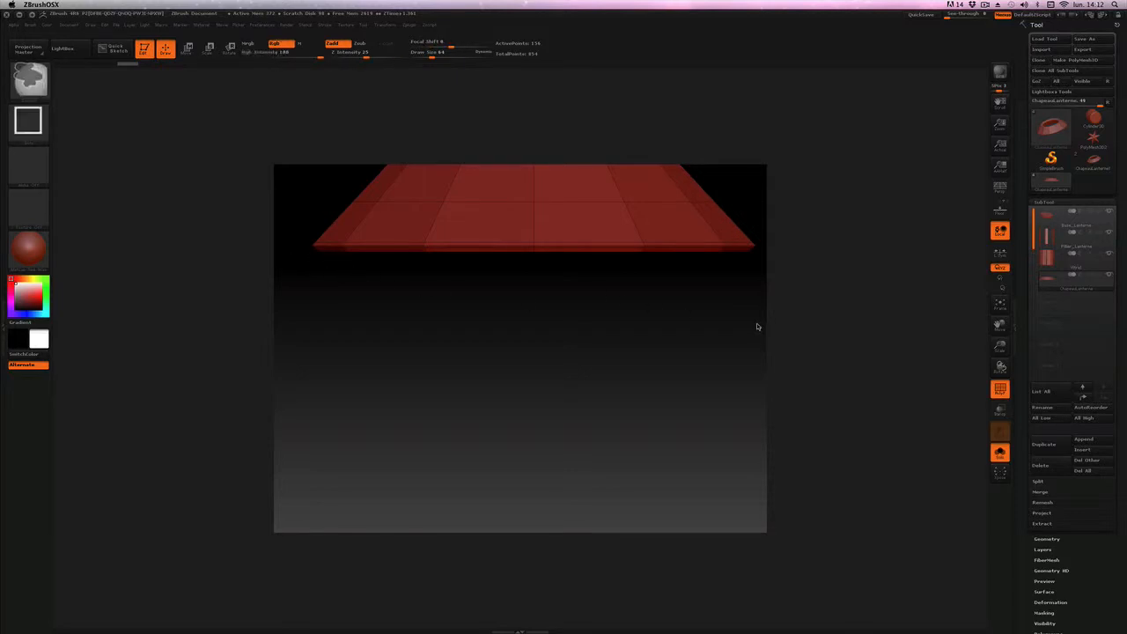
mouse_move(758, 323)
left_mouse_down("ctrl+shift")
mouse_move(593, 262)
mouse_move(288, 279)
mouse_move(299, 246)
left_mouse_up("ctrl+shift")
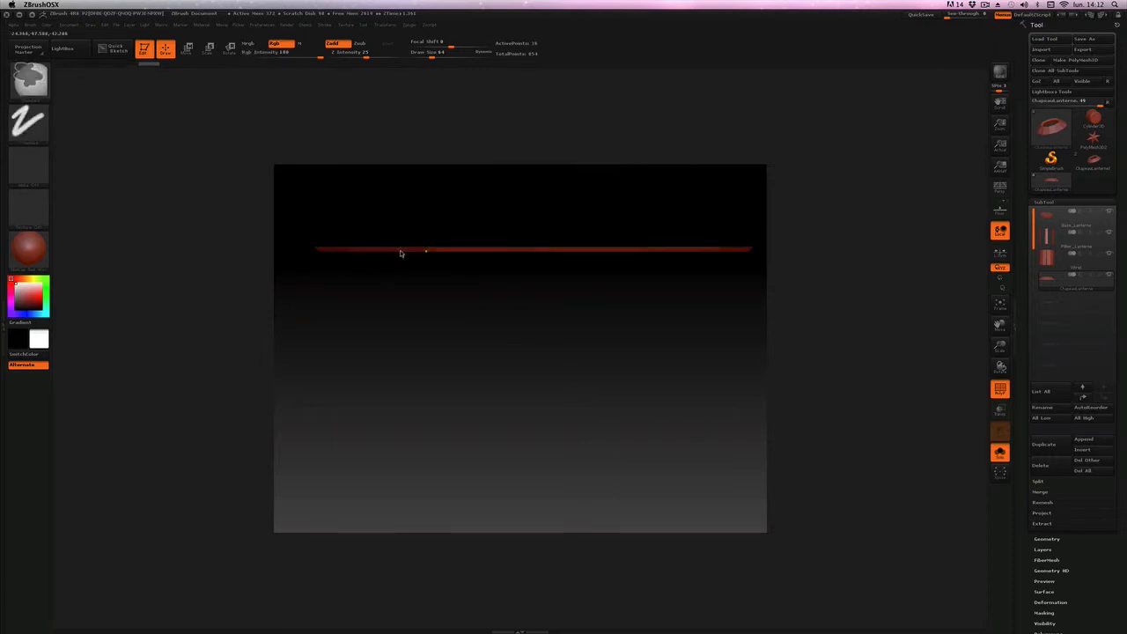
left_click(1001, 389)
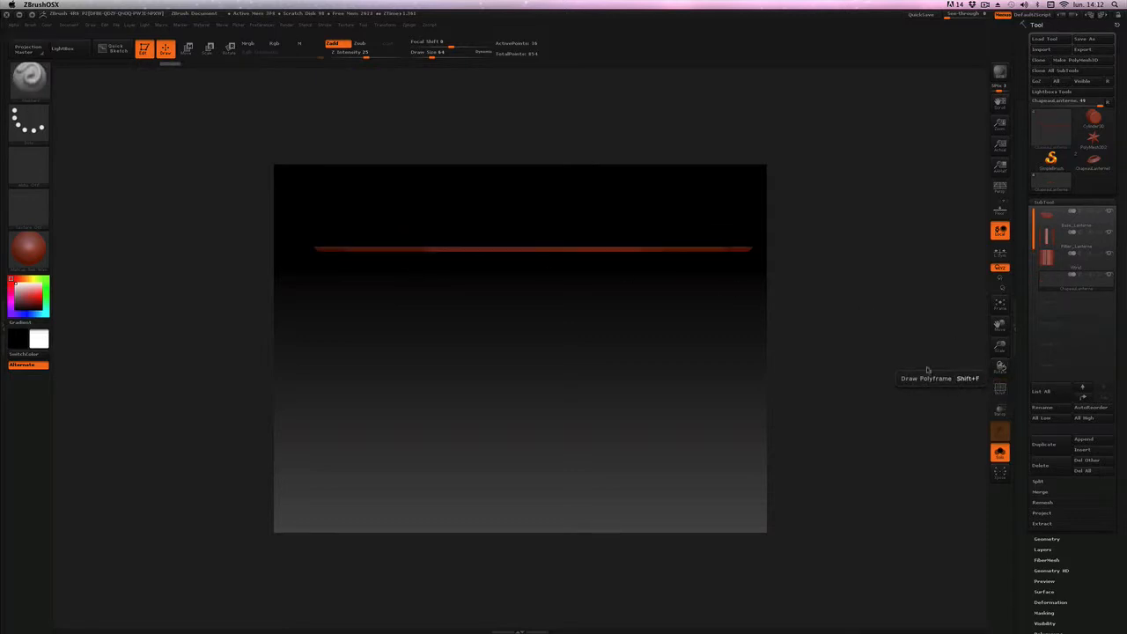
left_click(637, 305, "ctrl+shift")
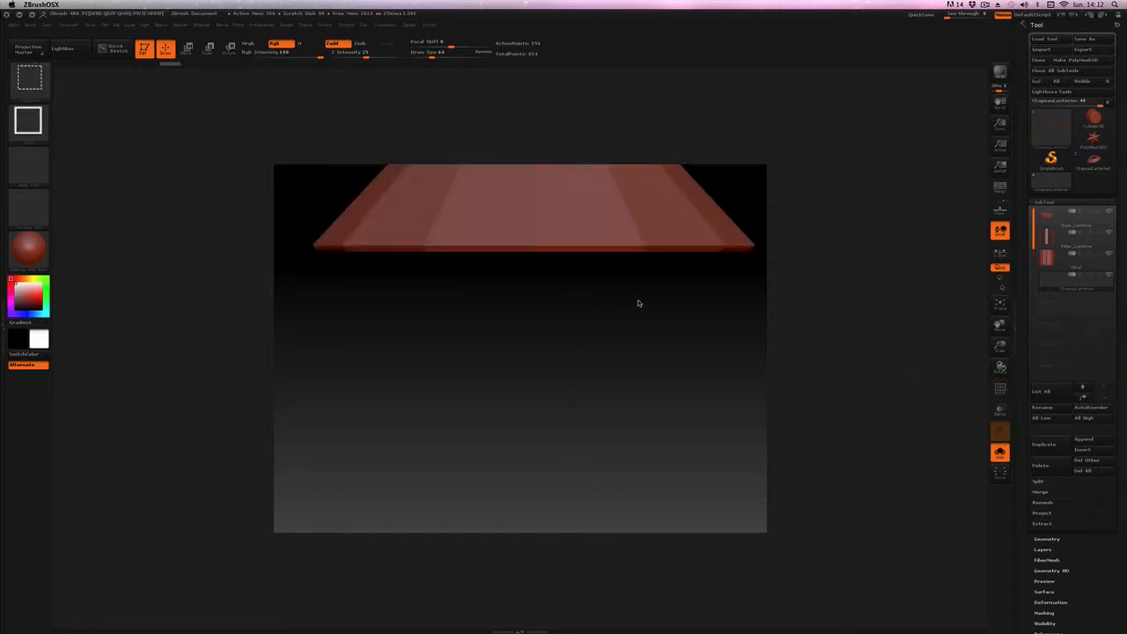
left_click(1000, 388)
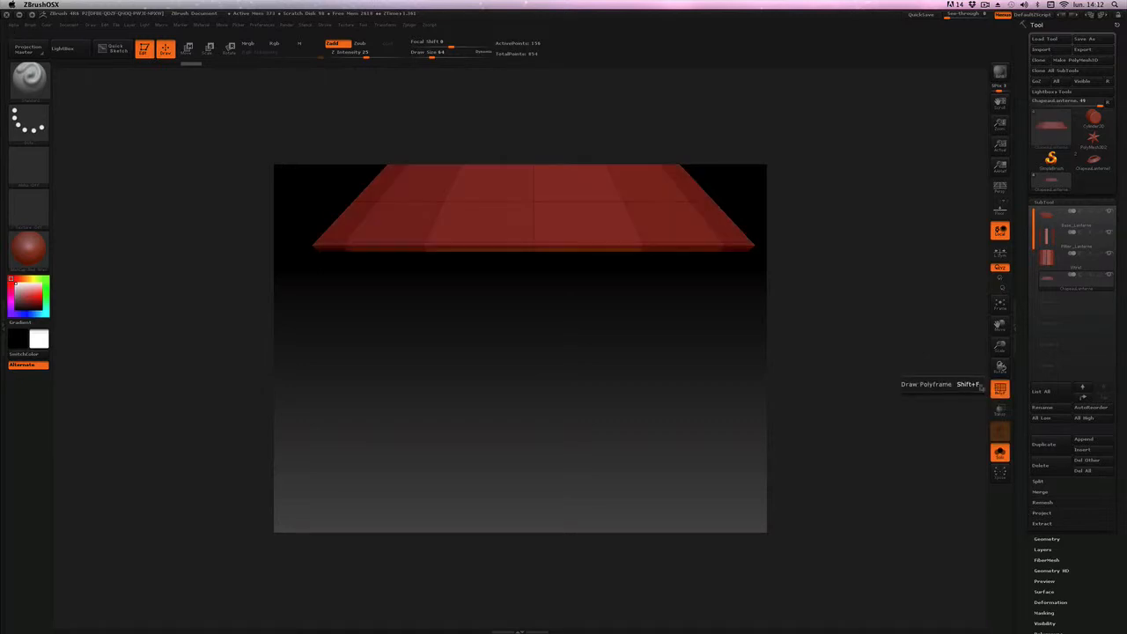
Check the hat's upper rim and polygroups by isolating them in turn, and restore the full hat.
left_click_drag(730, 333, 756, 346)
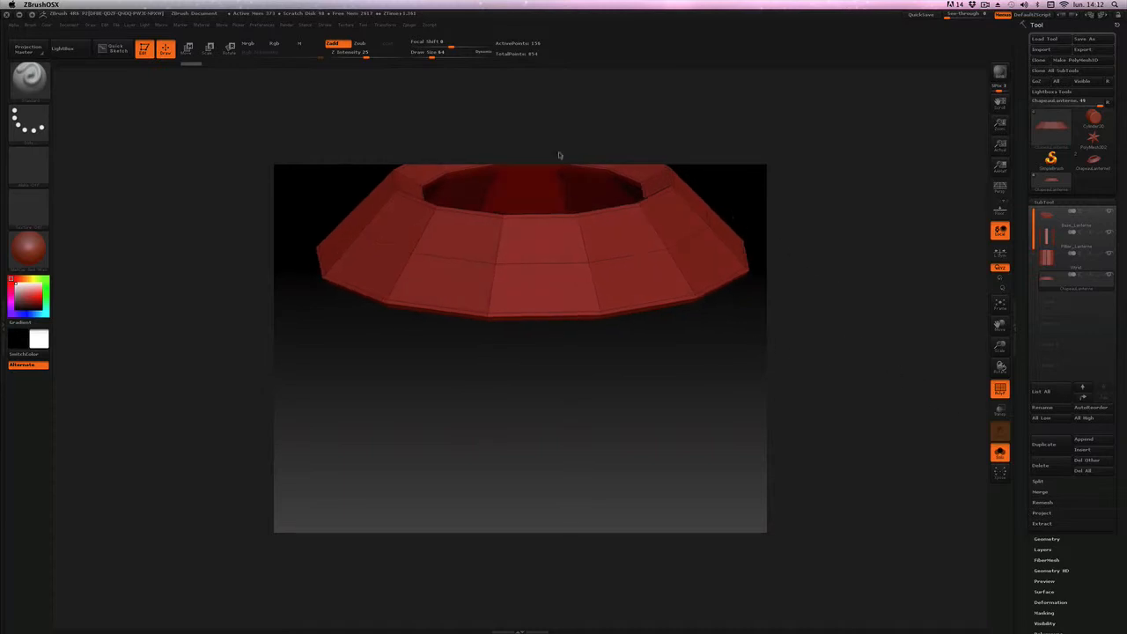
left_click(410, 27)
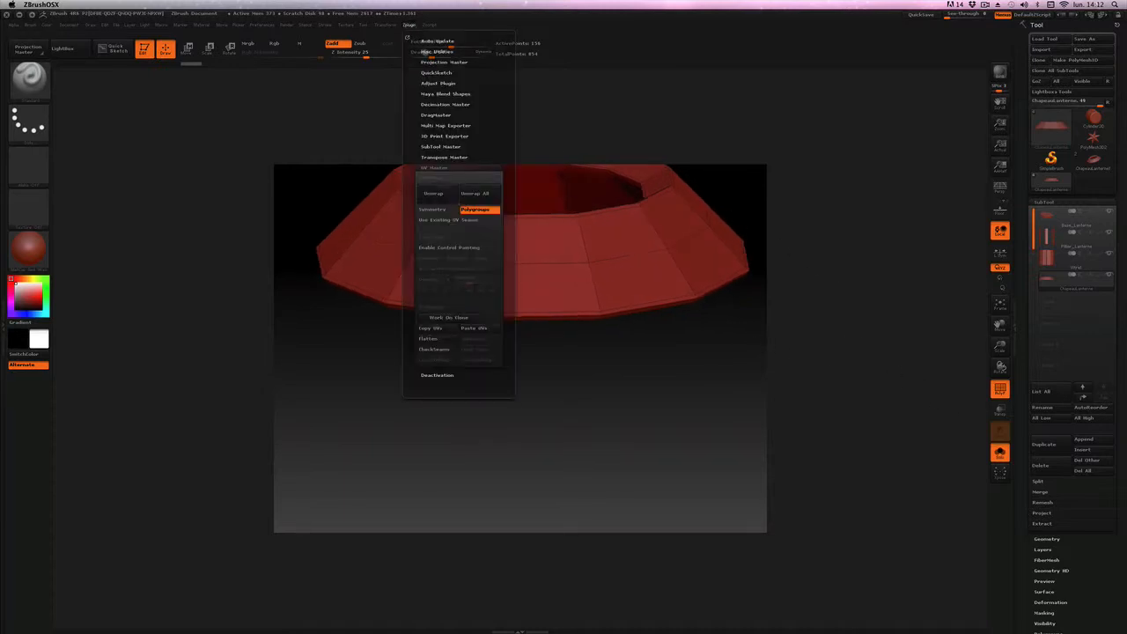
left_click_drag(538, 380, 659, 214)
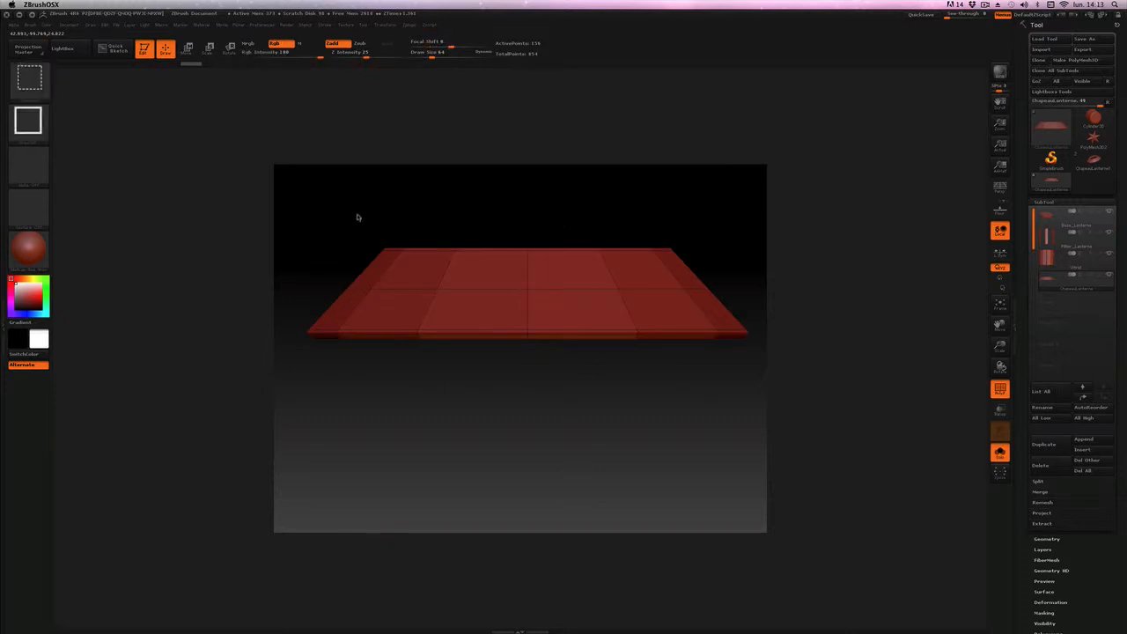
mouse_move(350, 213)
left_mouse_down("ctrl+shift")
mouse_move(397, 226)
mouse_move(645, 230)
mouse_move(709, 252)
mouse_move(719, 216)
mouse_move(719, 229)
left_mouse_up("ctrl+shift")
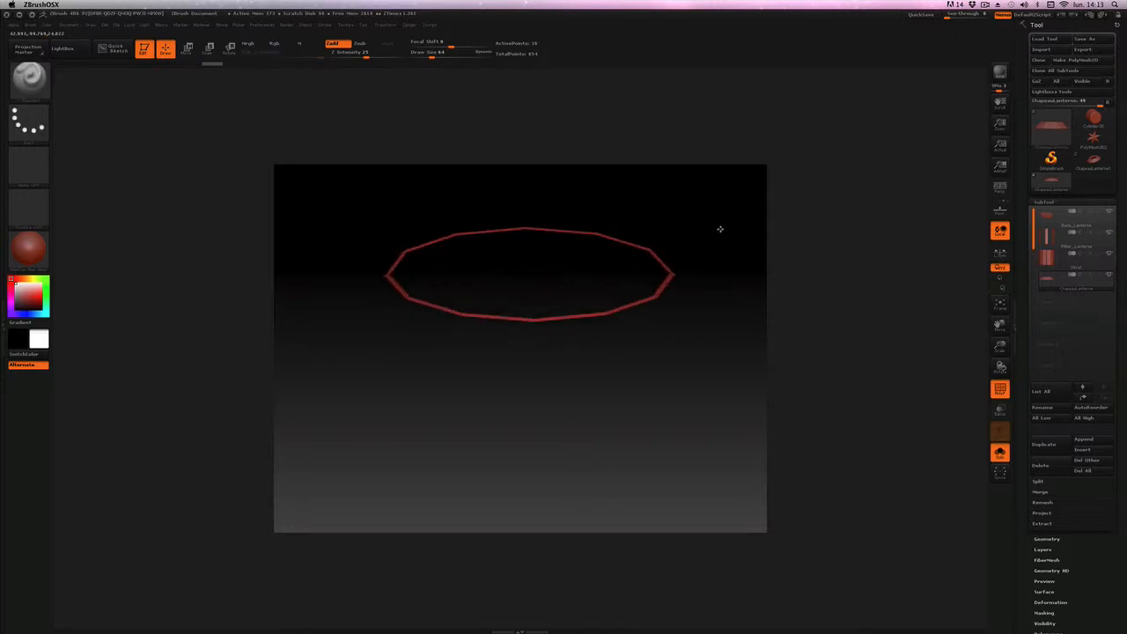
left_click(719, 224, "ctrl+shift")
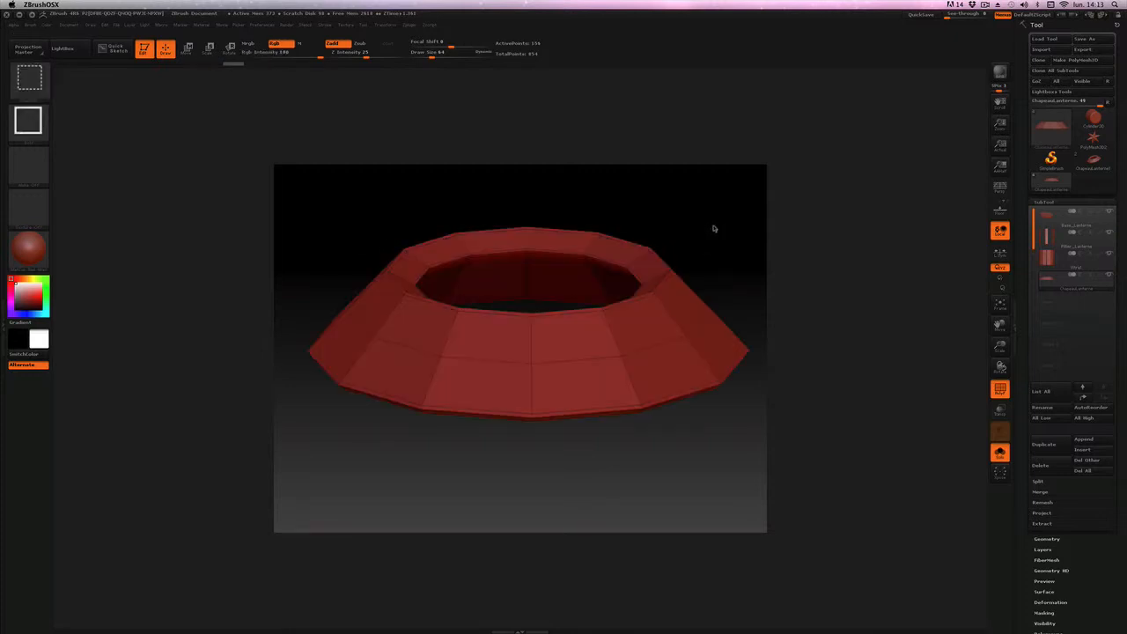
left_click(649, 261, "ctrl+shift")
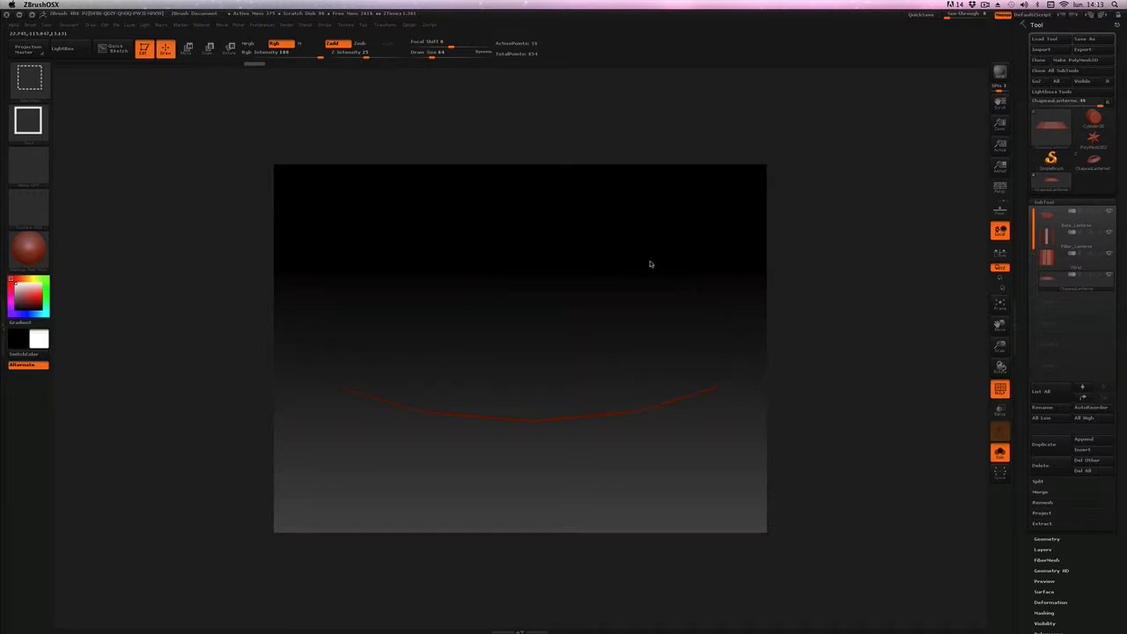
left_click(652, 246, "ctrl+shift")
mouse_move(664, 229)
left_mouse_down()
mouse_move(694, 217)
mouse_move(688, 281)
left_mouse_up()
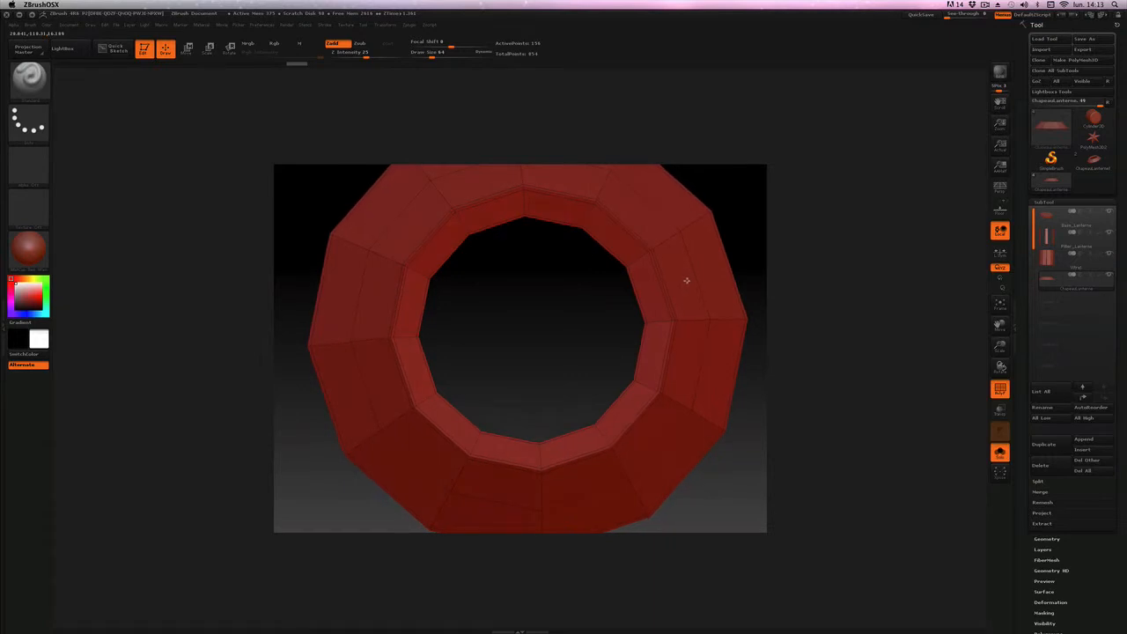
key("ctrl+shift")
Unwrap the lantern hat with UV Master using the Polygroups option.
left_click(408, 24)
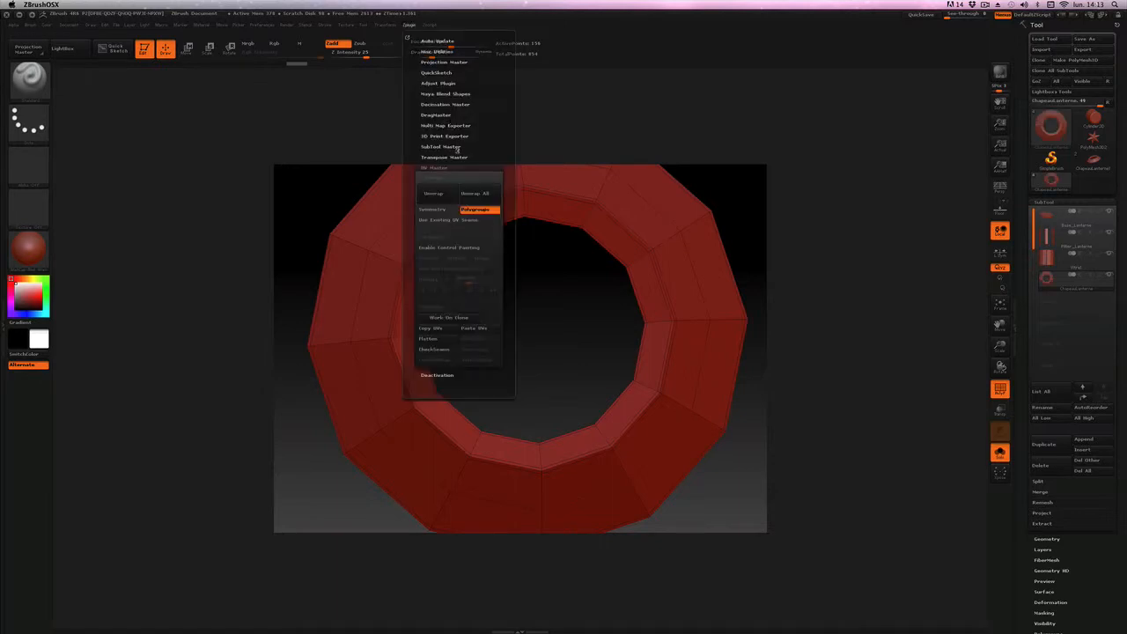
left_click(451, 196)
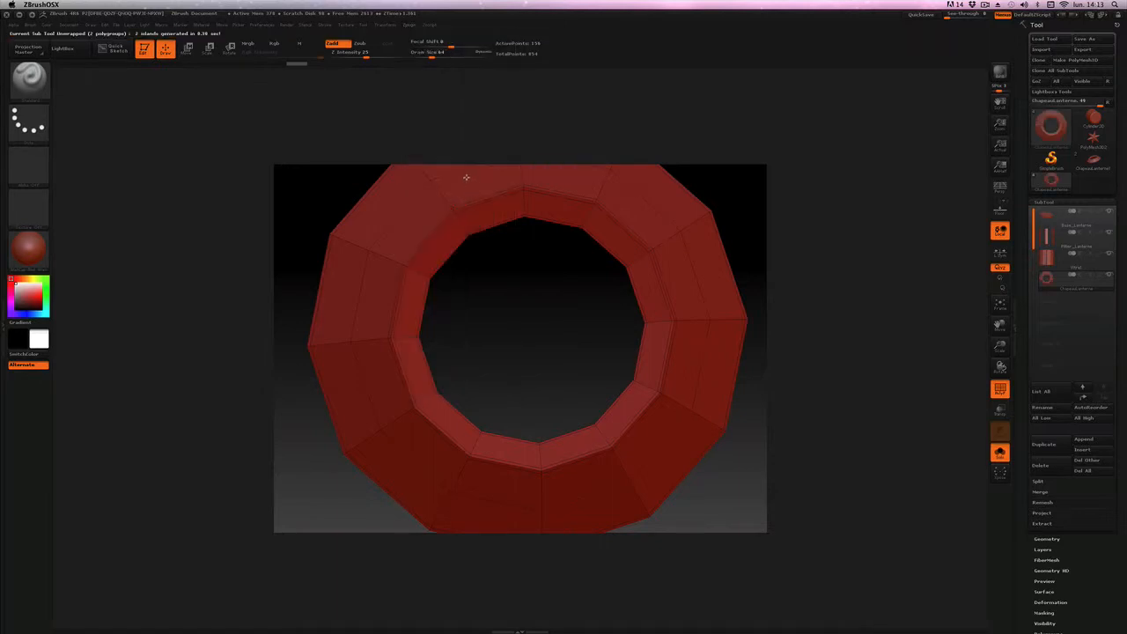
left_click(410, 26)
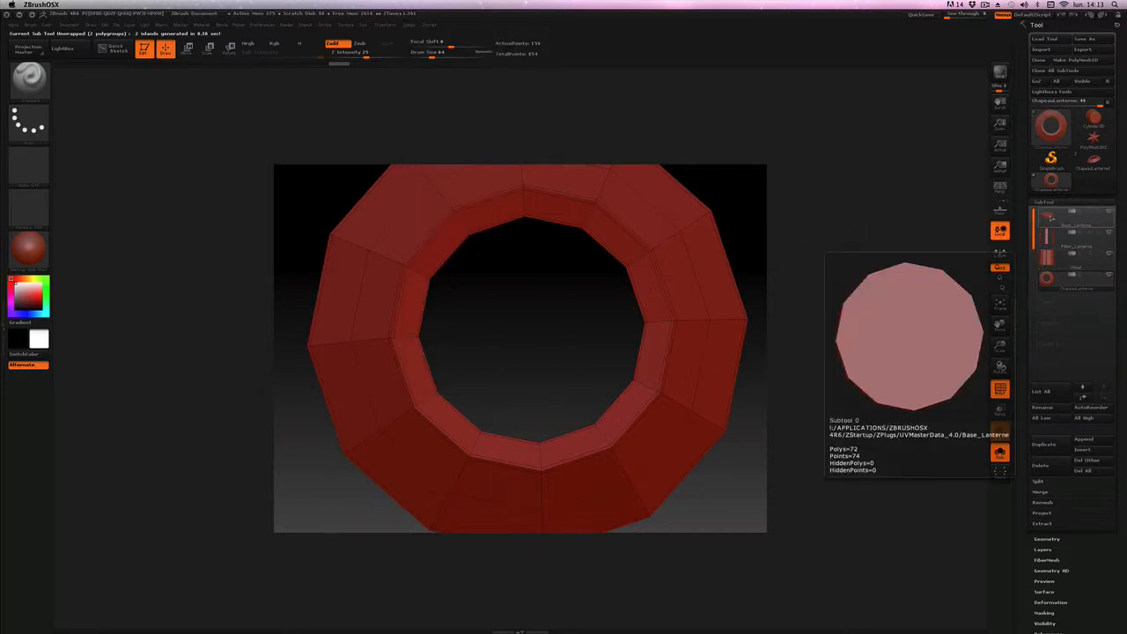
Select the Base_Lanterne subtool, frame it in the view and turn off Polyframe.
left_click(1048, 216)
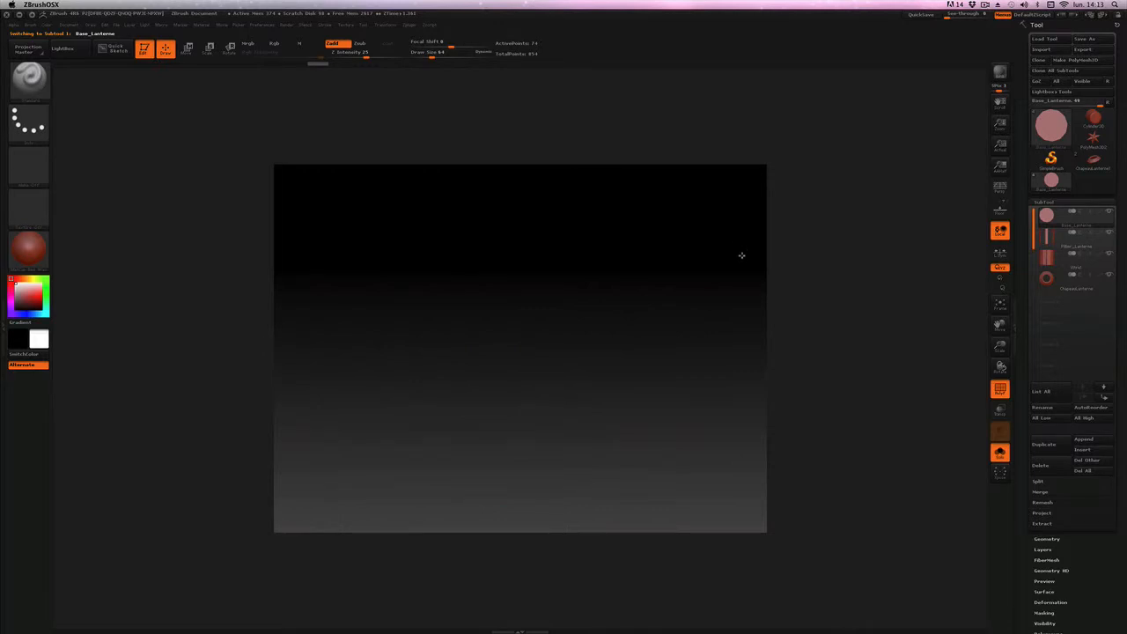
left_click(1001, 304)
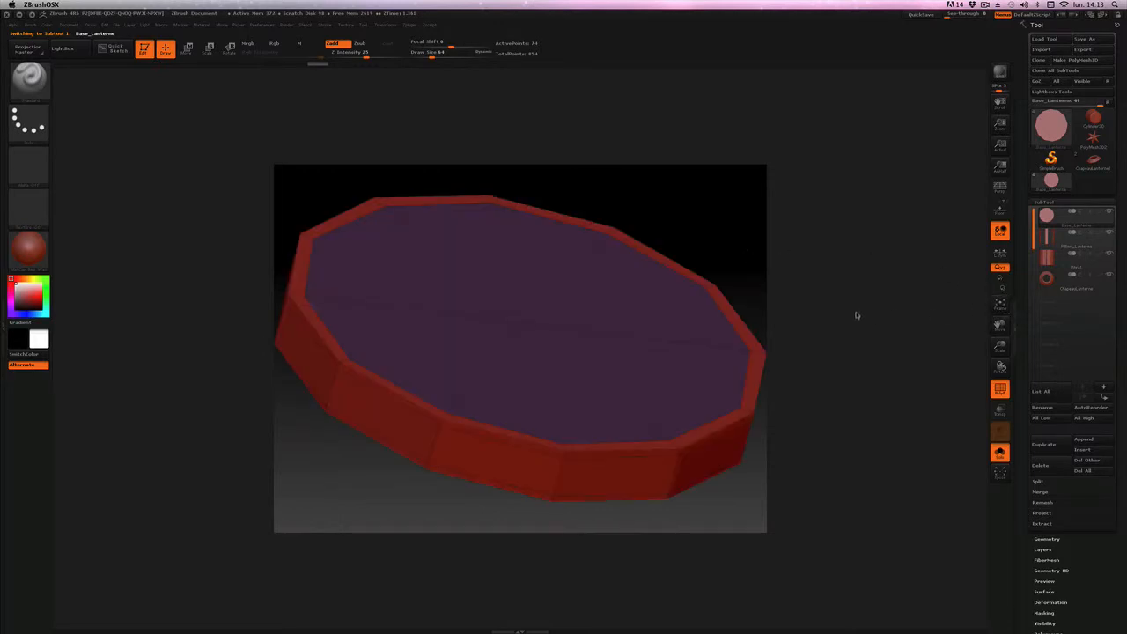
left_click_drag(732, 218, 694, 244, "alt")
left_click(999, 389)
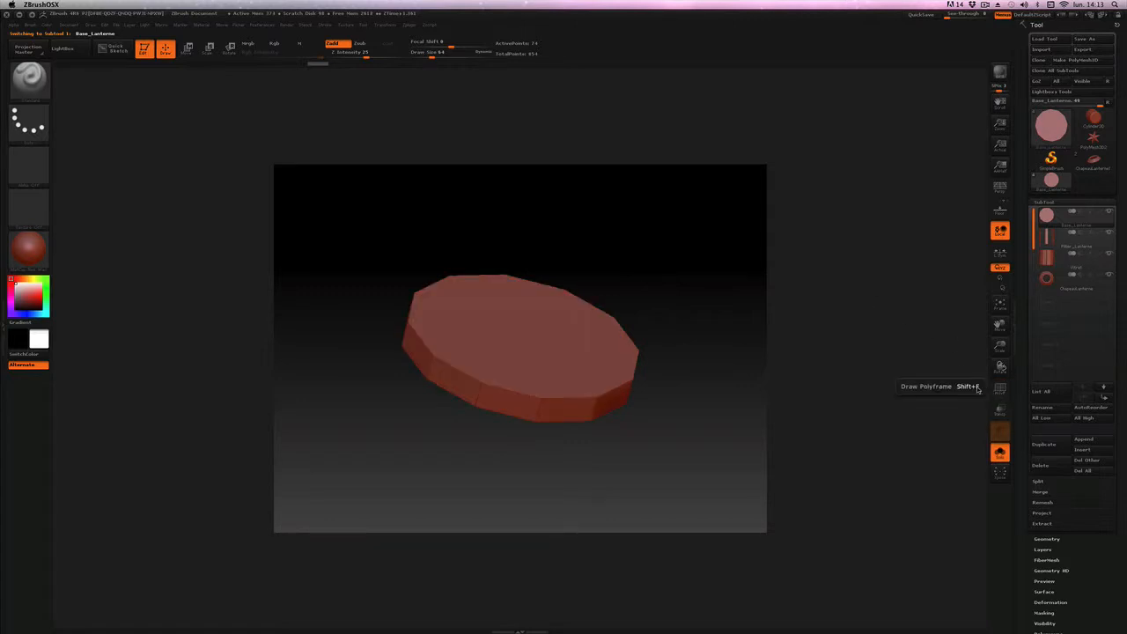
Subdivide the lantern base repeatedly up to about 295,000 points.
key("ctrl+d")
key("ctrl+d")
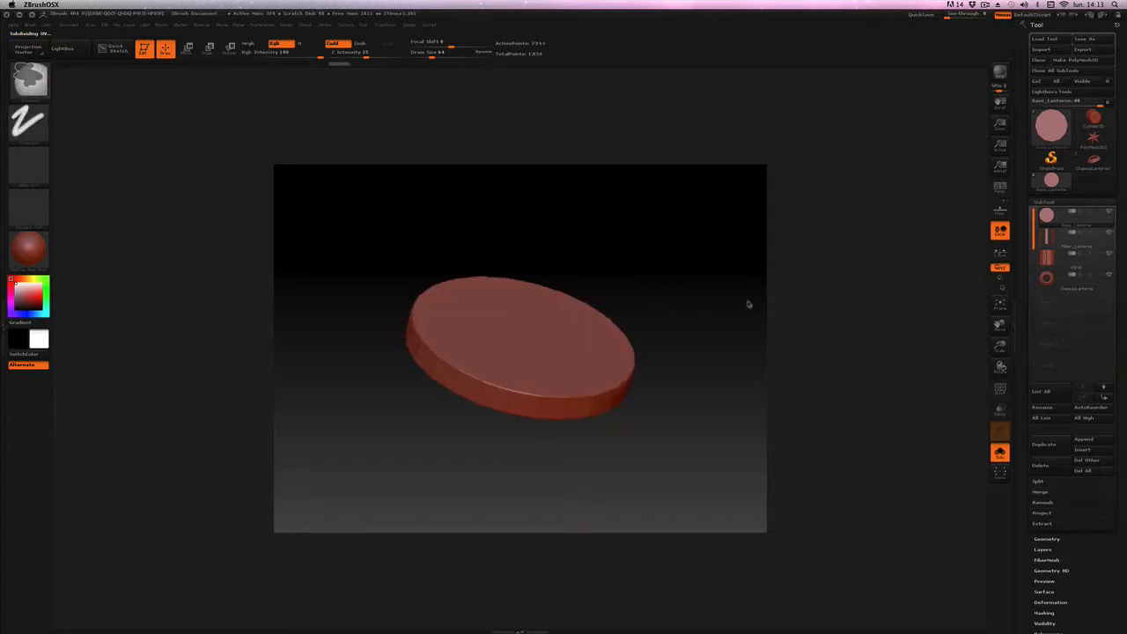
key("ctrl+d")
key("ctrl+d")
left_click_drag(749, 320, 738, 295)
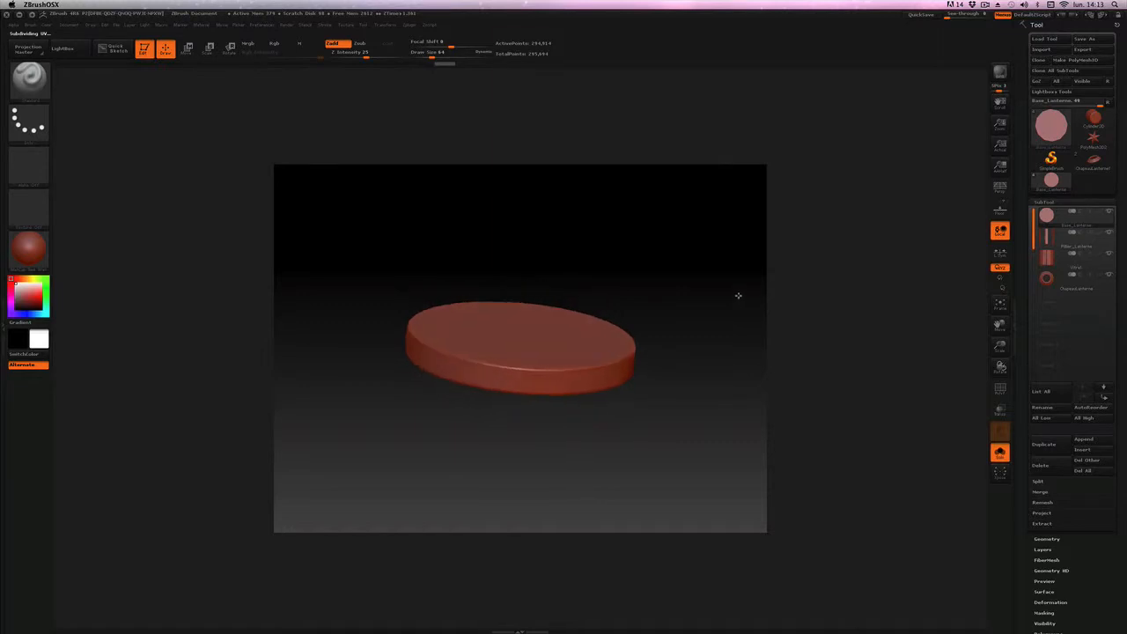
Add 3D surface noise to the lantern base with a scale of about 112.
left_click_drag(1022, 450, 1024, 406)
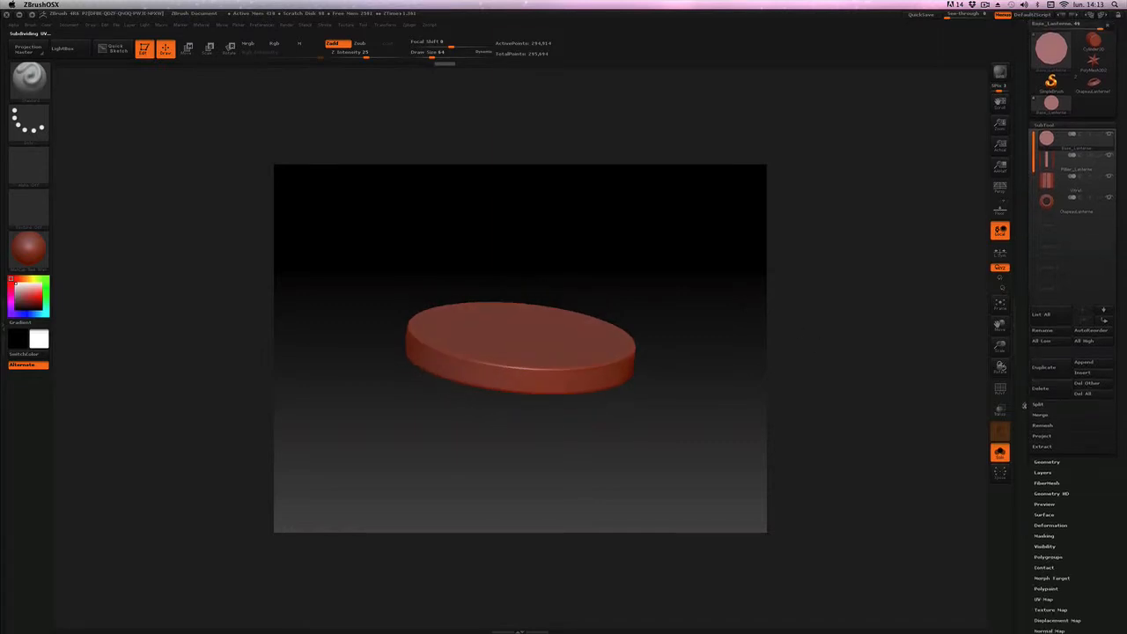
left_click(1043, 514)
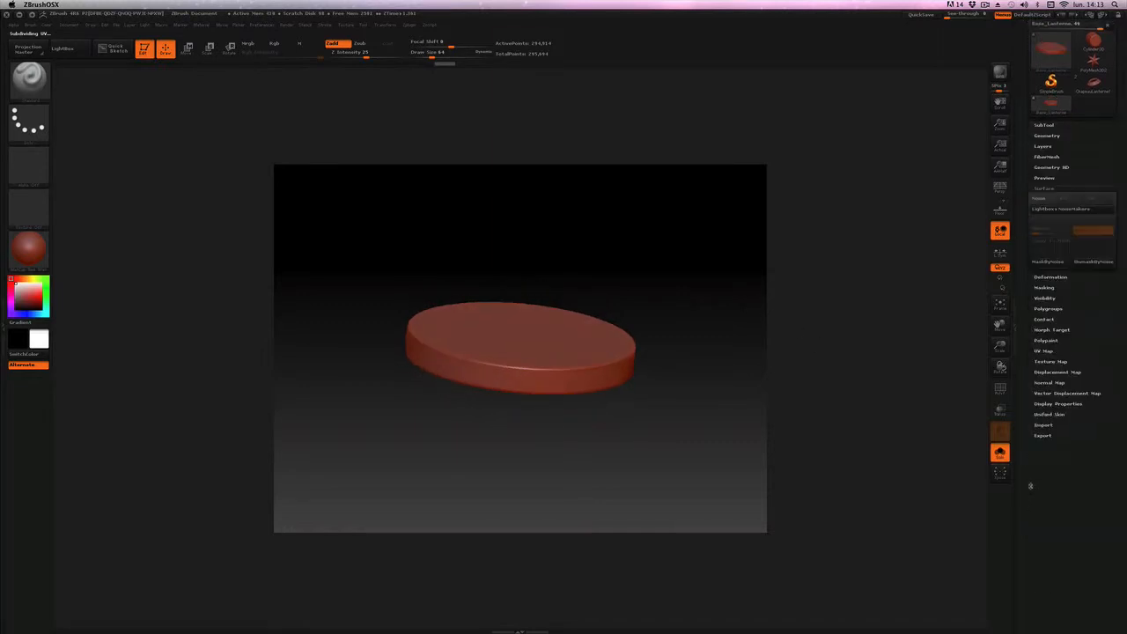
left_click(1043, 200)
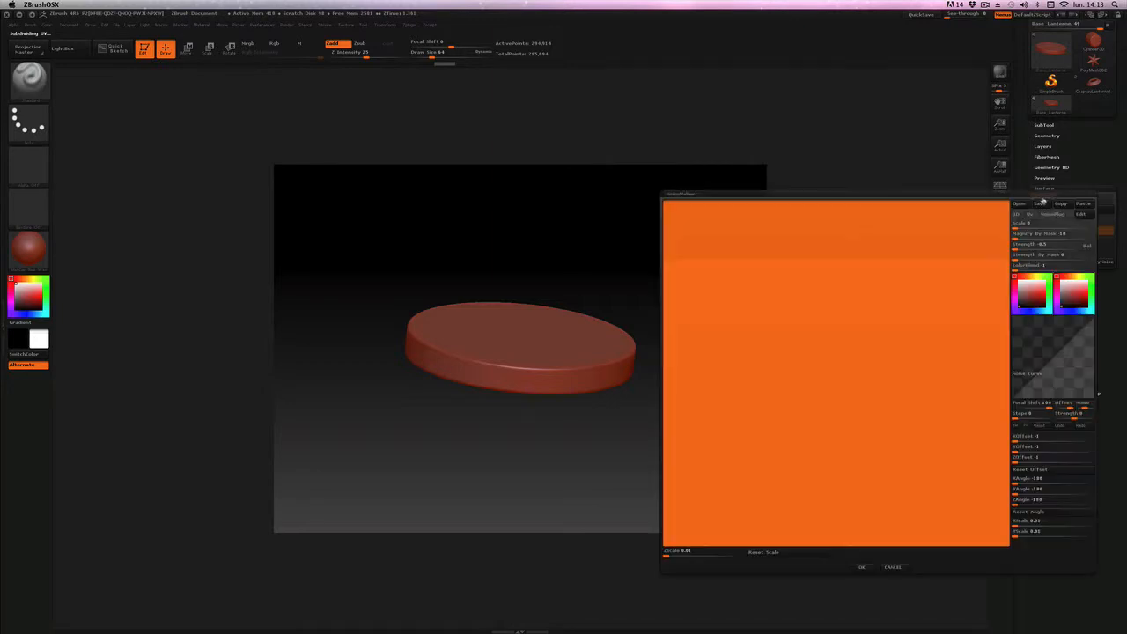
mouse_move(1052, 220)
left_mouse_down()
mouse_move(1041, 227)
mouse_move(1060, 227)
left_mouse_up()
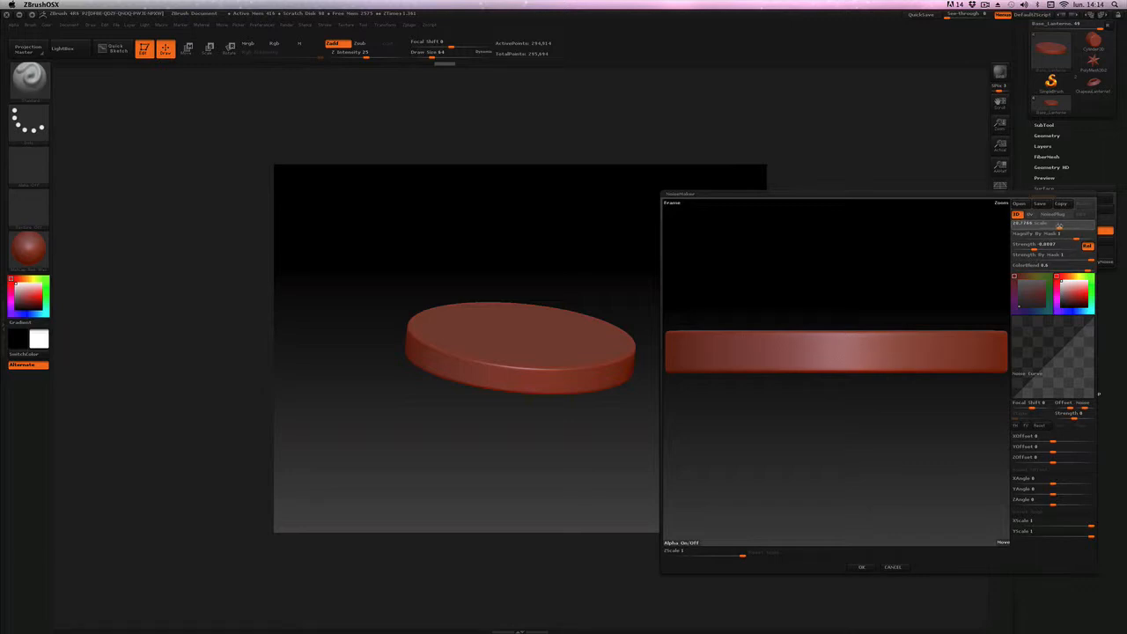
mouse_move(1059, 227)
left_mouse_down()
mouse_move(1039, 249)
mouse_move(1063, 249)
mouse_move(1073, 228)
left_mouse_up()
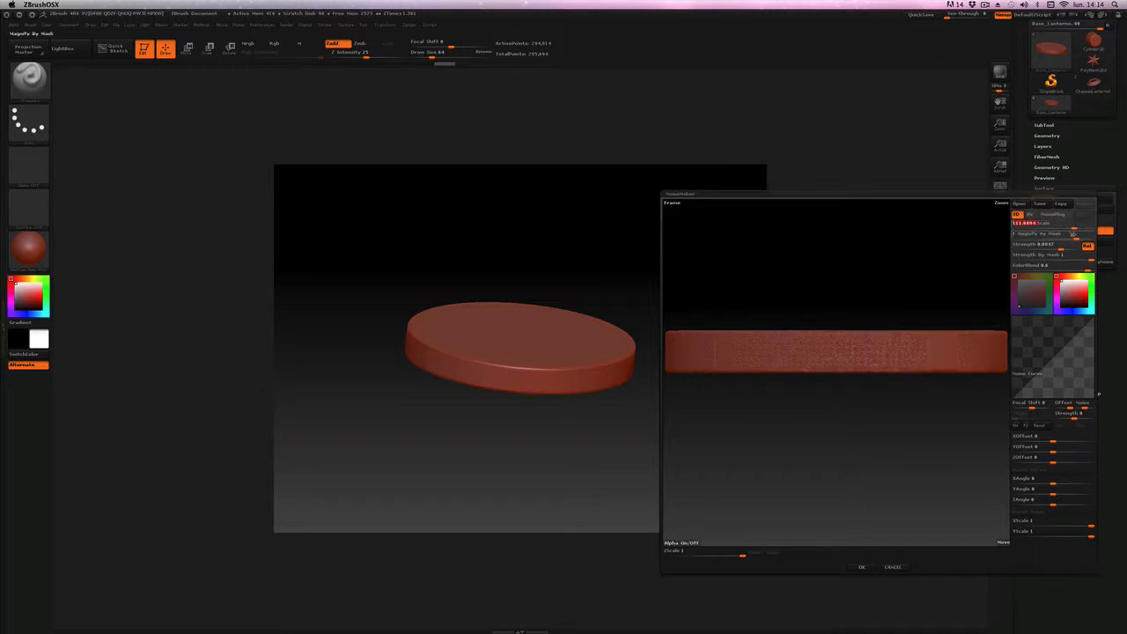
Set the base's noise strength to about 0.0014 and apply the noise to the mesh.
left_click_drag(1062, 245, 1058, 246)
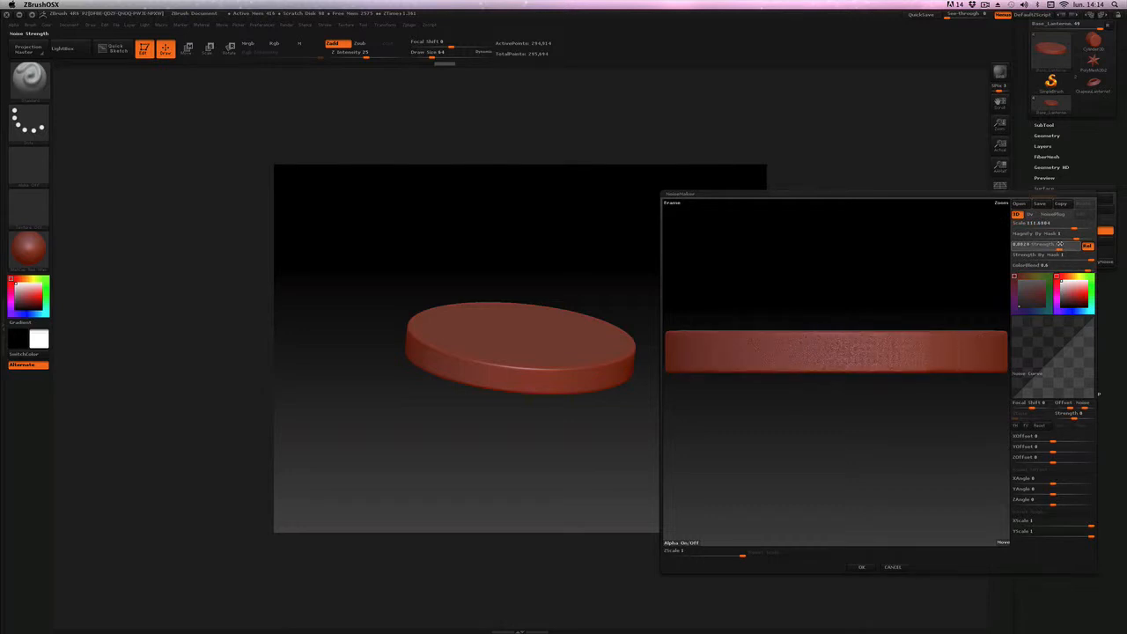
left_click(1060, 244)
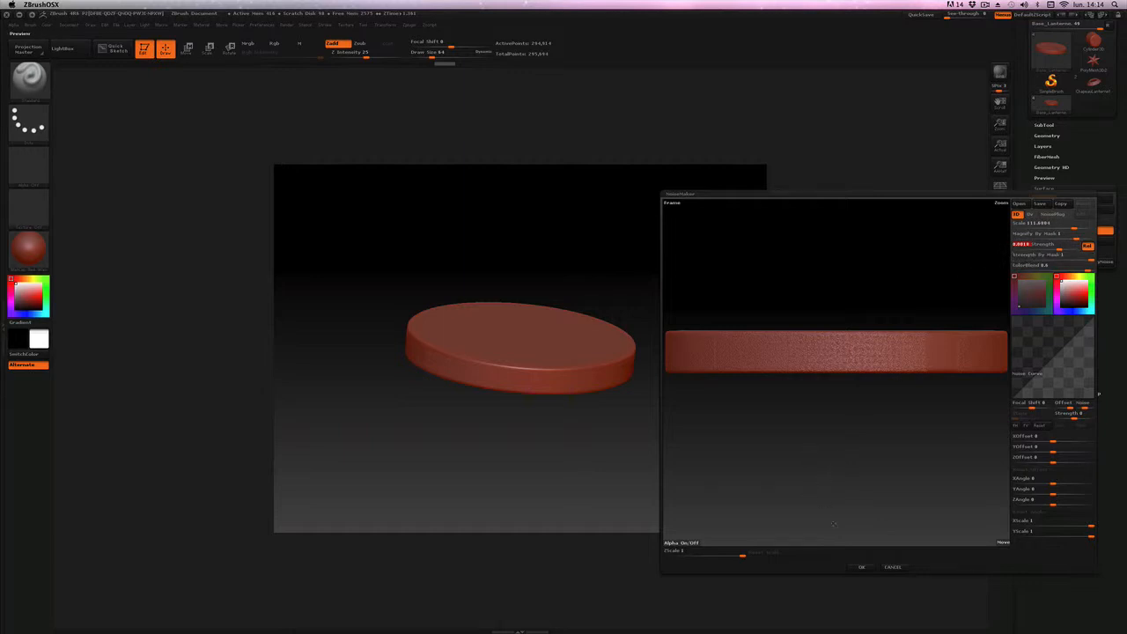
left_click(861, 566)
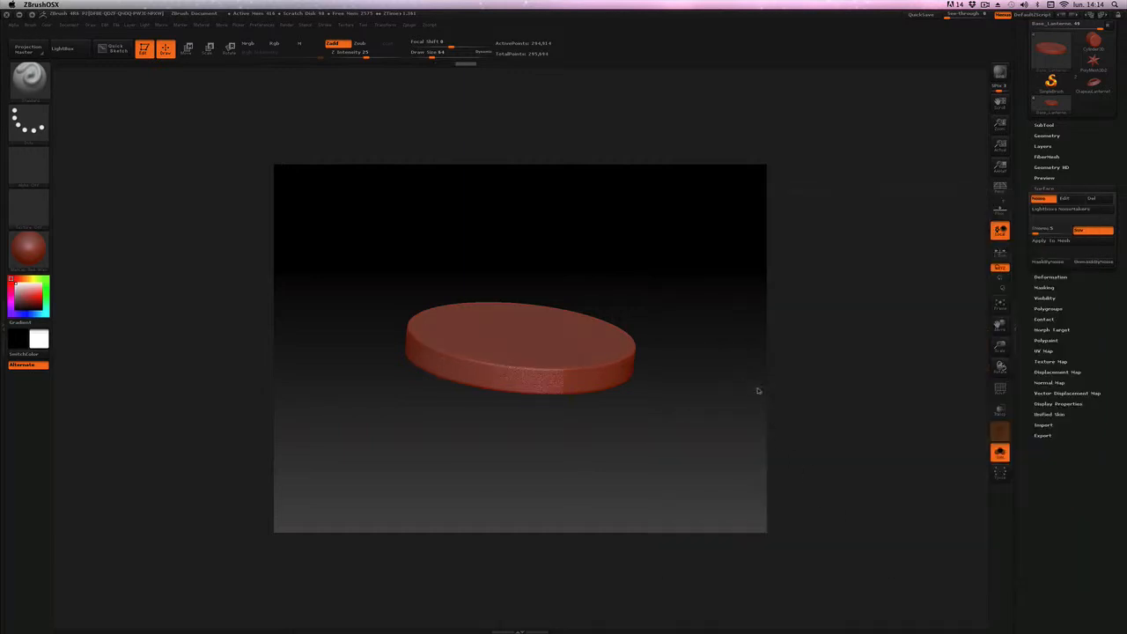
left_click(1036, 239)
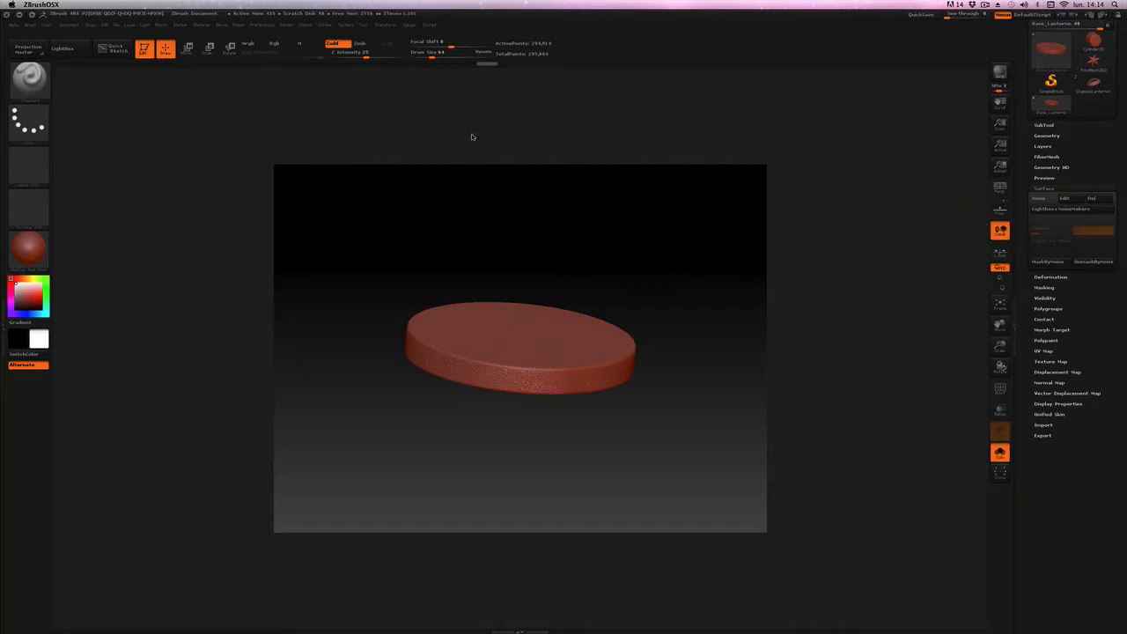
Select the lantern pillars subtool and subdivide it up to about 504,000 points.
left_click(1046, 125)
left_click(1054, 159)
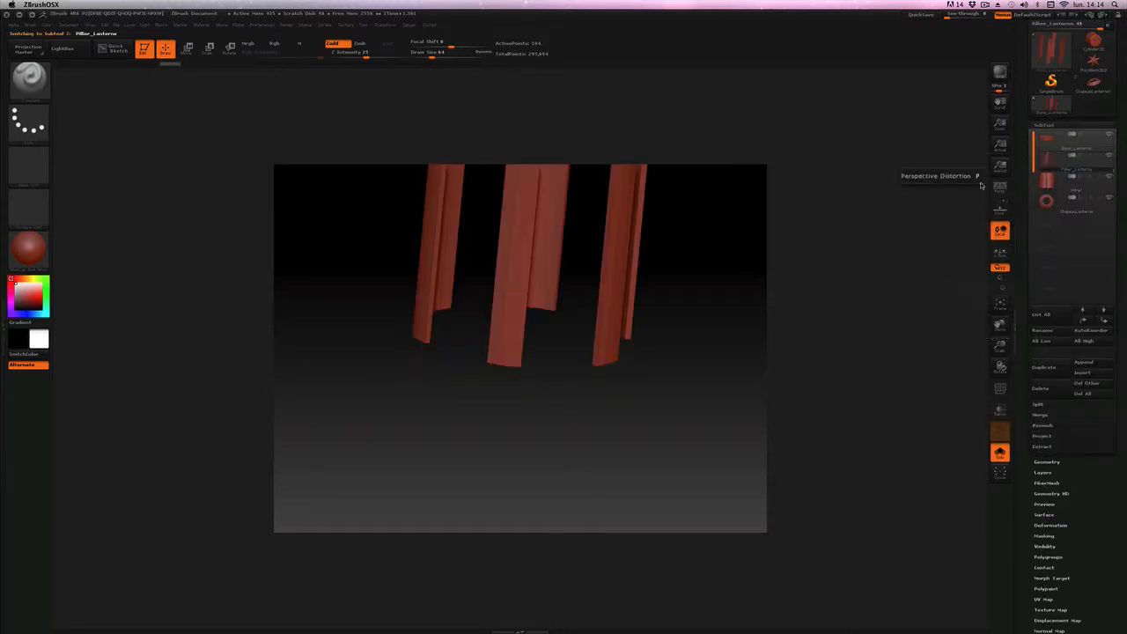
key("ctrl+d")
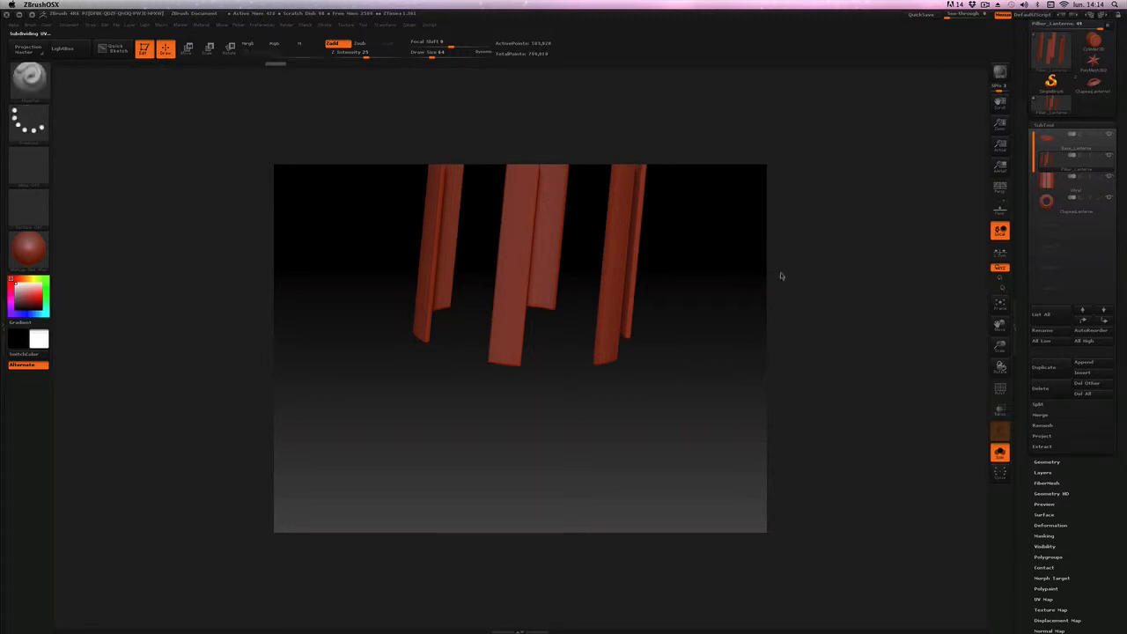
left_click(1054, 461)
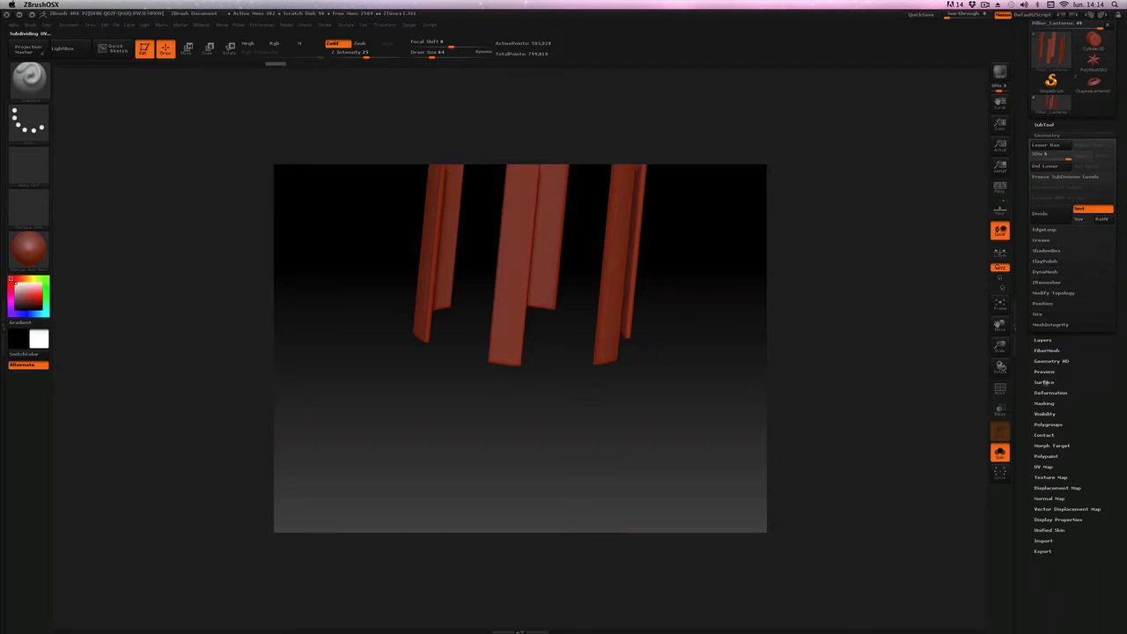
Add surface noise to the pillars in UV mode with a scale of about 97.6.
left_click(1045, 382)
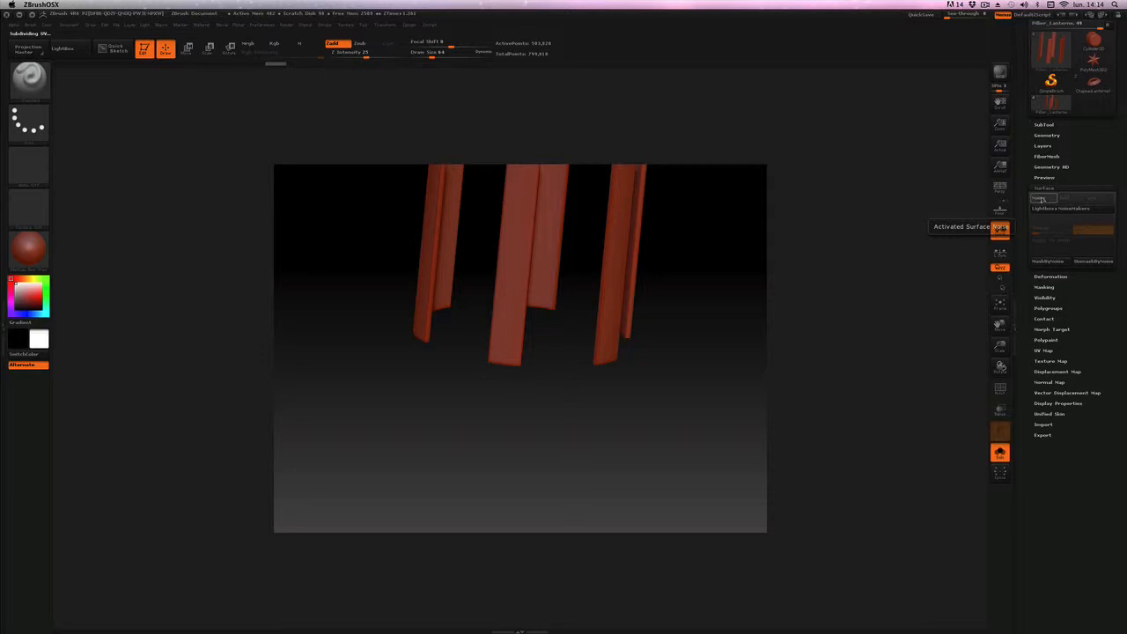
left_click(1040, 199)
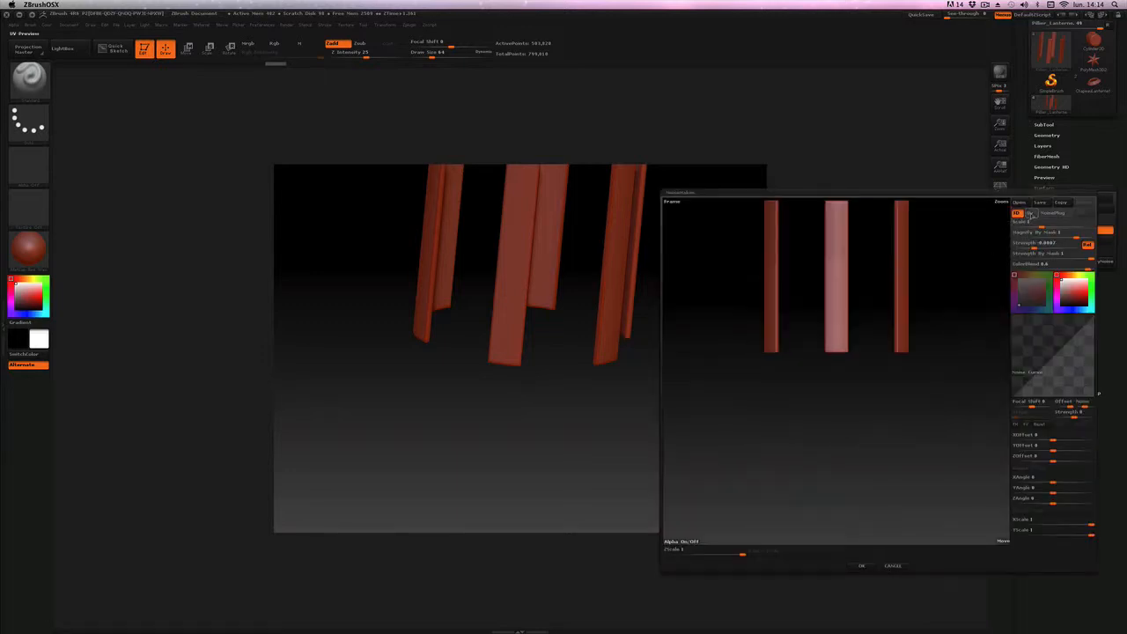
left_click_drag(947, 239, 967, 254)
left_click(1031, 213)
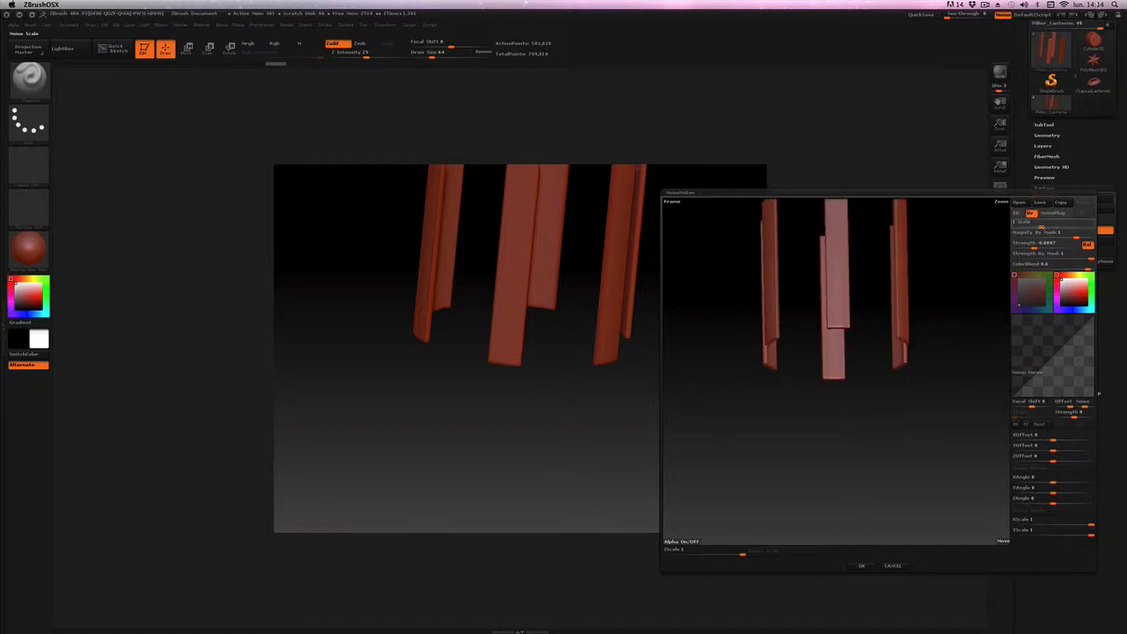
left_click_drag(1042, 225, 1077, 223)
left_click_drag(979, 240, 891, 357)
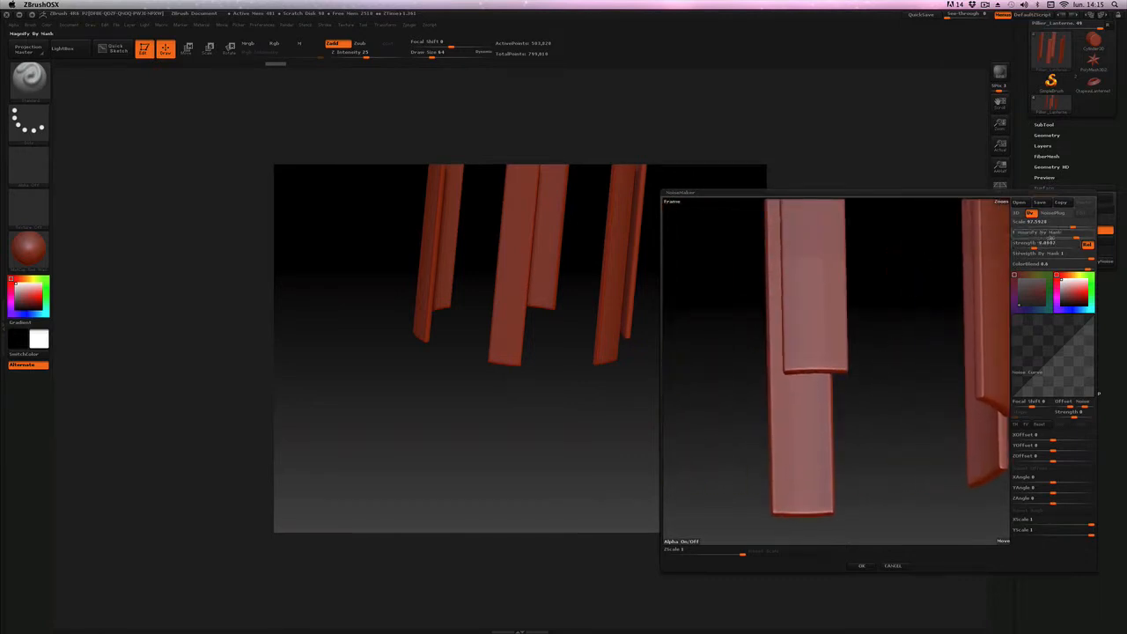
Set the pillars' noise strength to about 0.0157 and apply the noise to the mesh.
left_click_drag(1044, 246, 1066, 246)
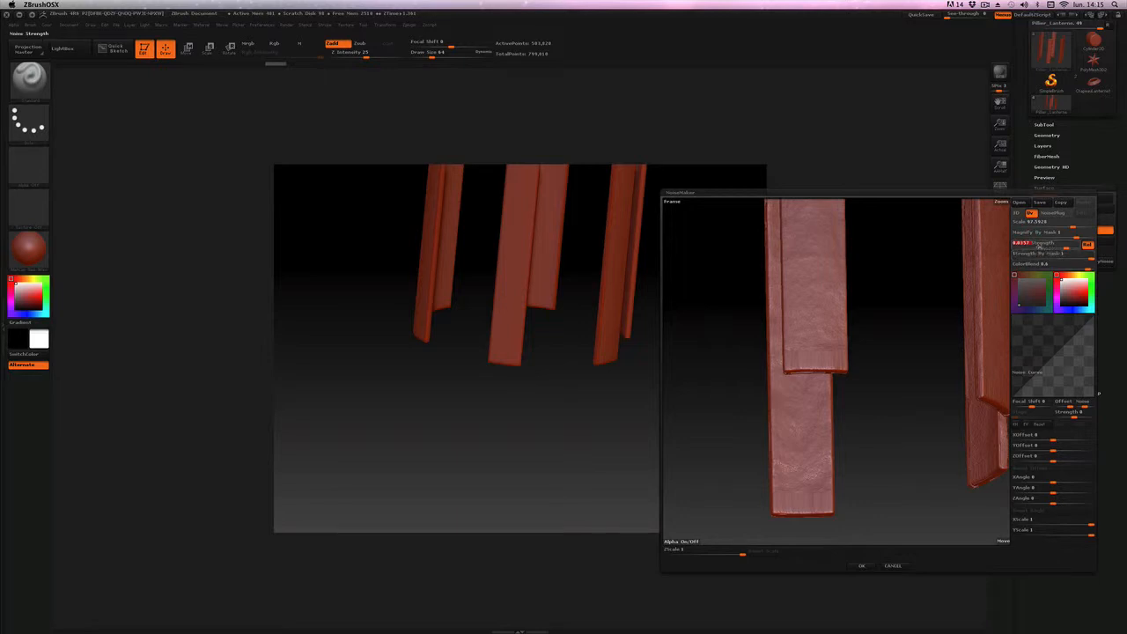
left_click(864, 566)
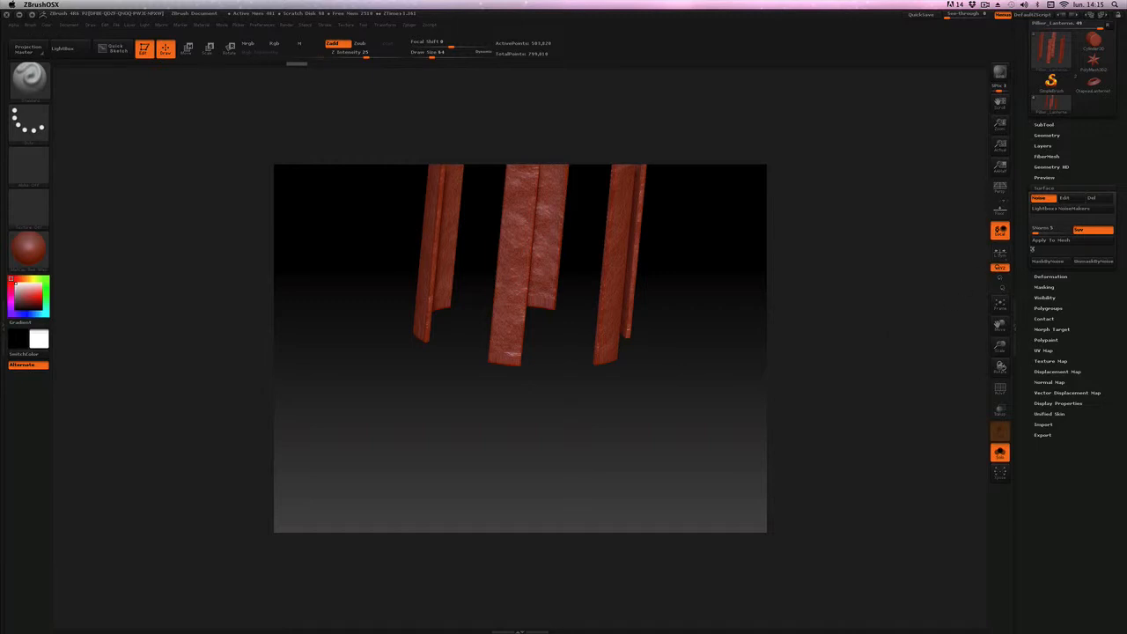
left_click(1042, 242)
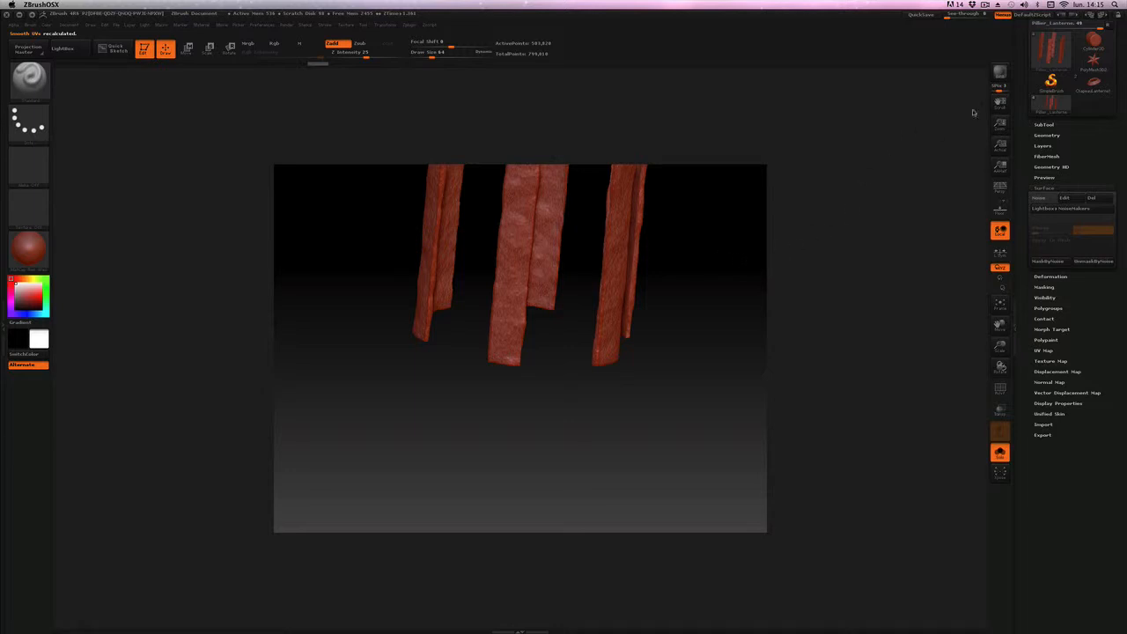
Select the lantern's cap subtool (ChapeauLanterne) and subdivide it up to about 639,000 points.
left_click(1044, 124)
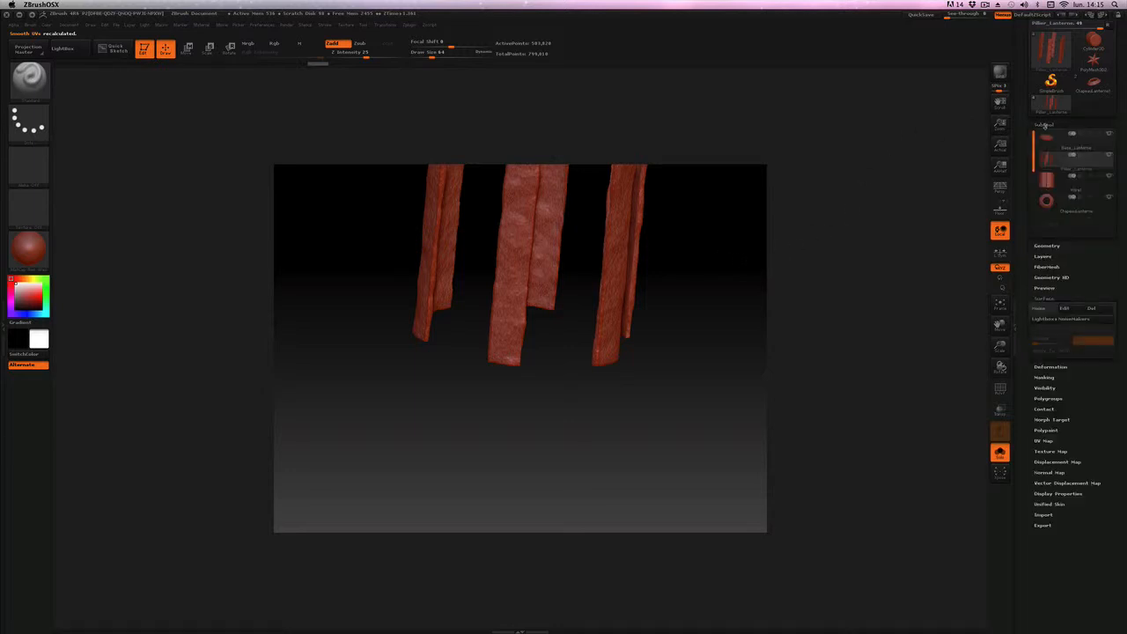
left_click(1047, 200)
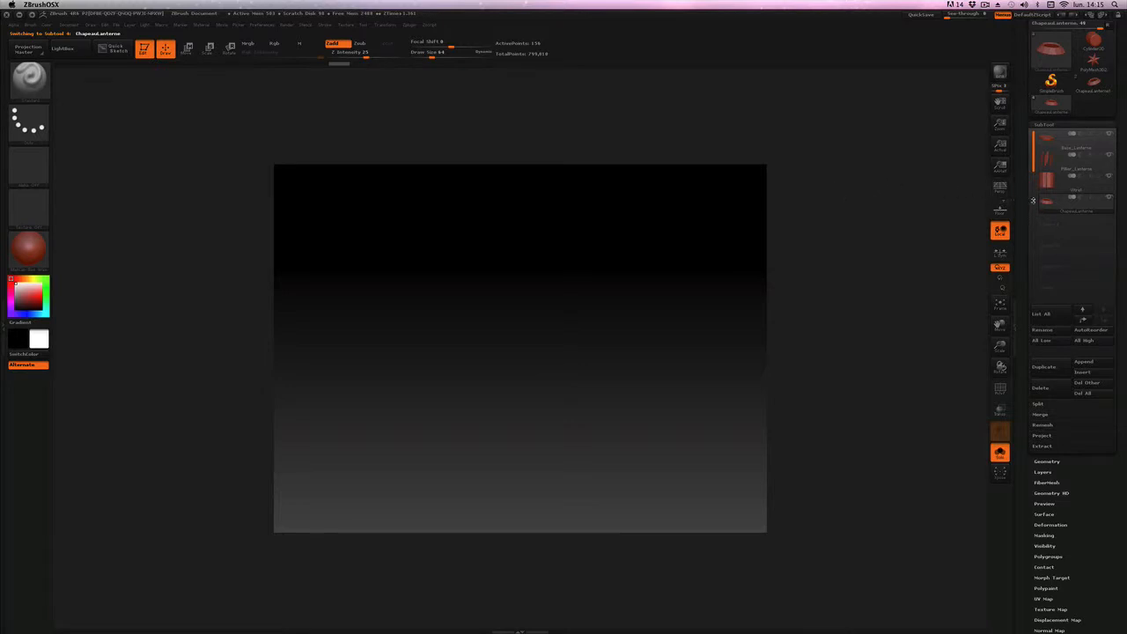
left_click(1000, 304)
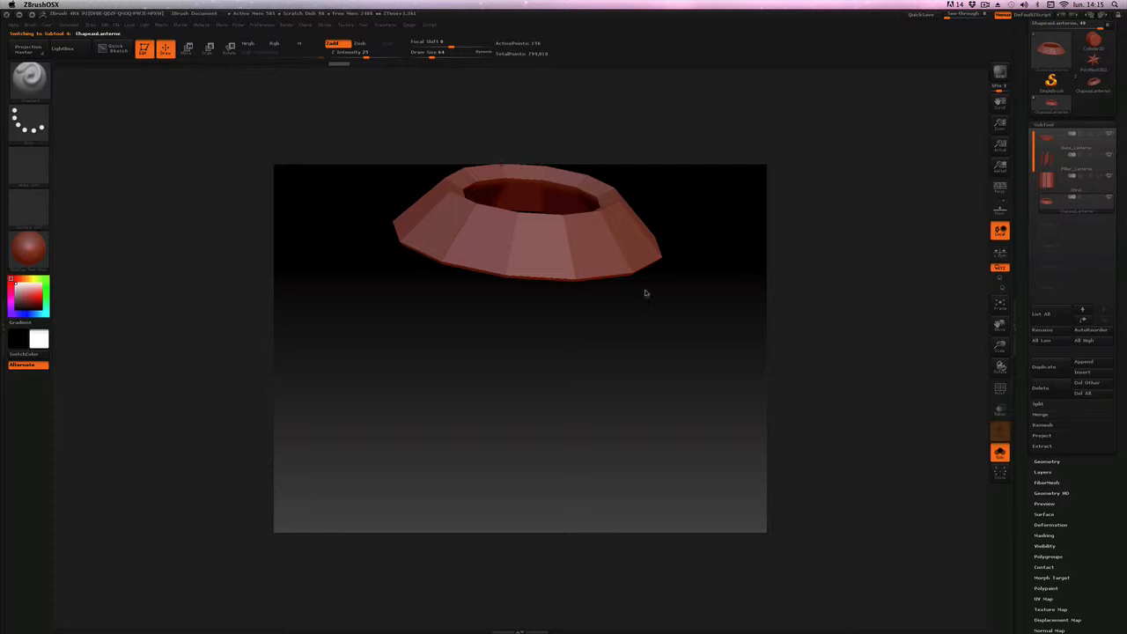
key("ctrl")
key("ctrl+d")
key("ctrl+d")
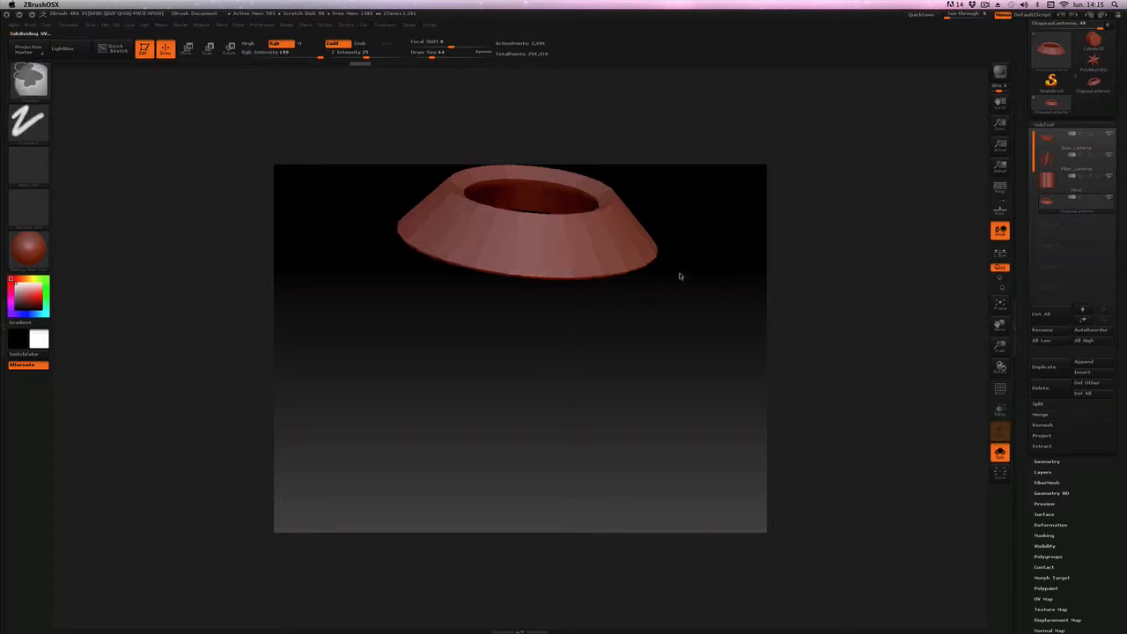
key("ctrl+d")
key("ctrl+d")
key("ctrl+d")
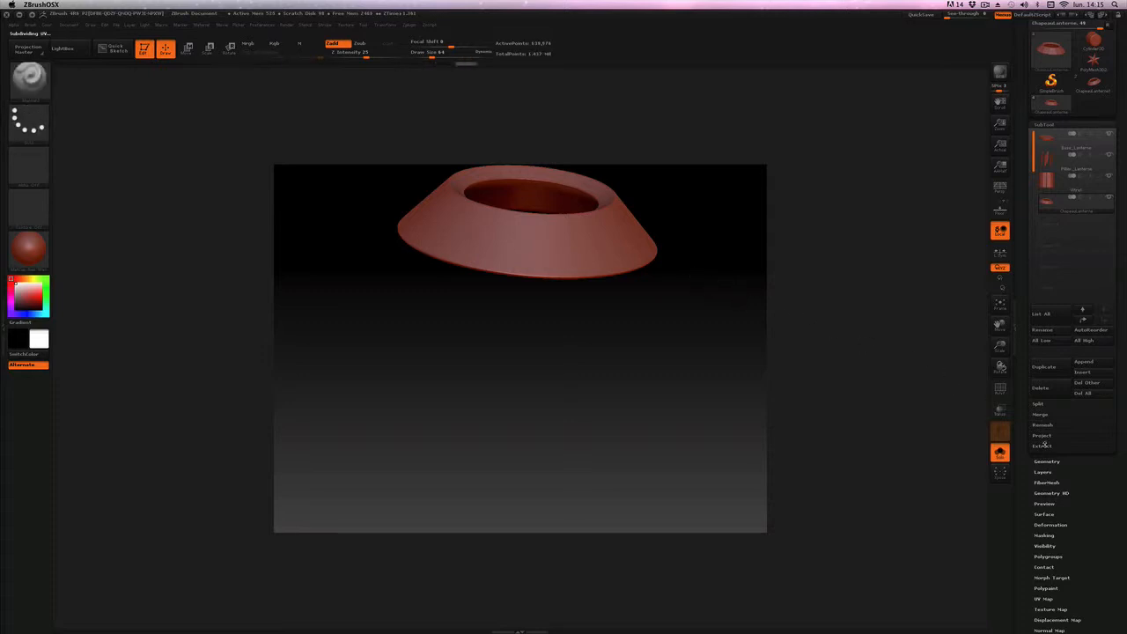
Start adding surface noise to the lantern cap and raise the noise strength to about 0.04.
left_click(1044, 514)
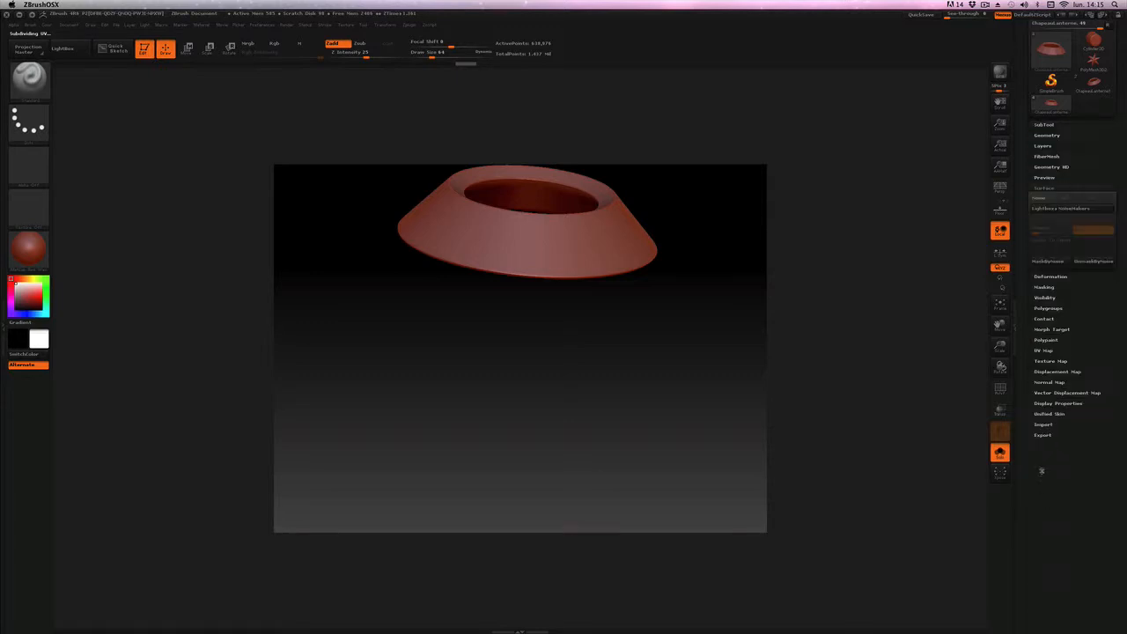
left_click(1045, 200)
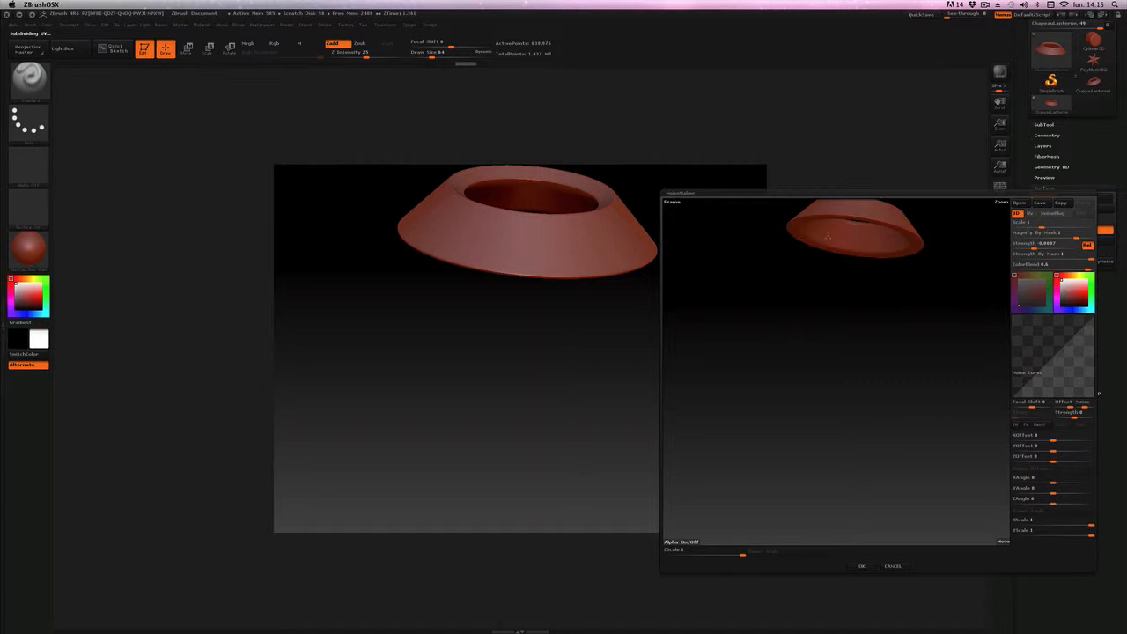
left_click_drag(870, 305, 875, 335)
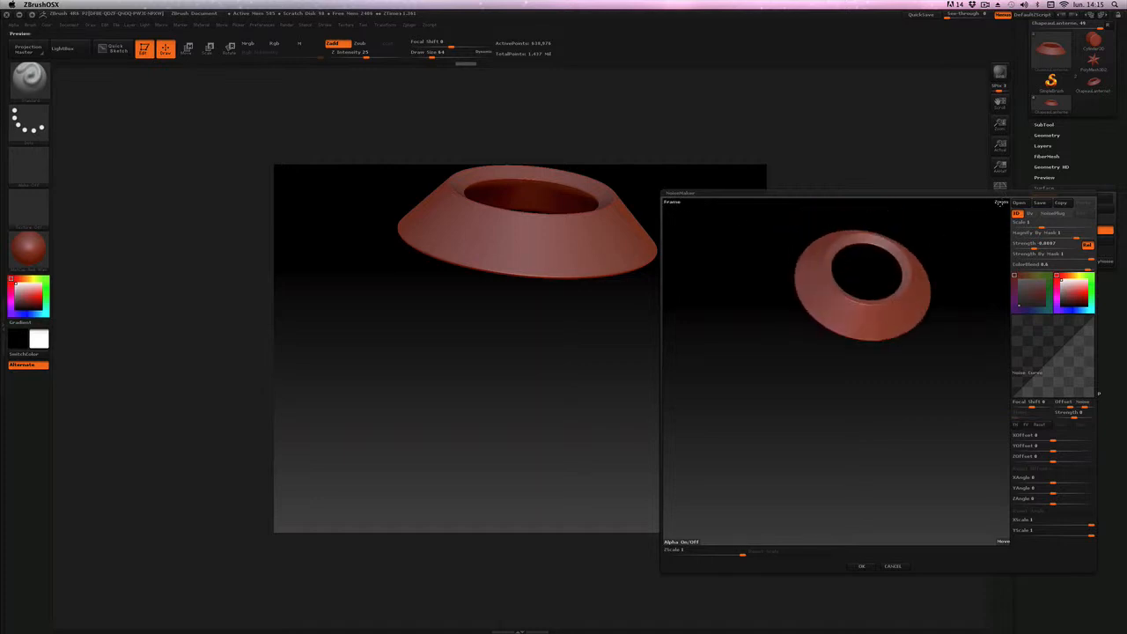
left_click_drag(998, 207, 960, 279)
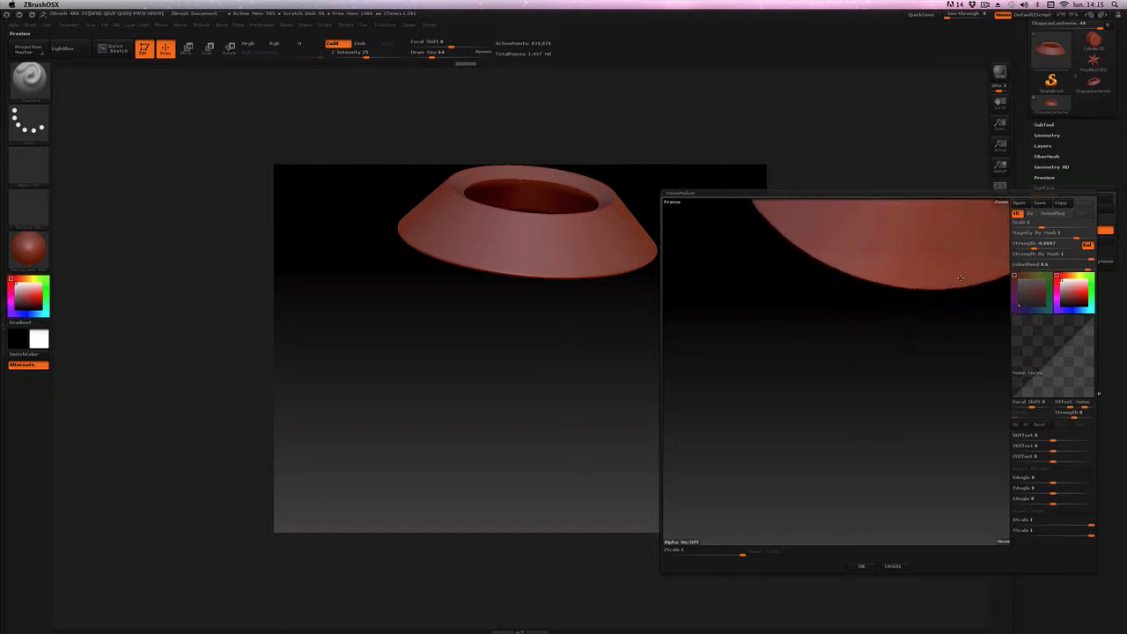
left_click_drag(829, 318, 856, 315)
left_click(1048, 243)
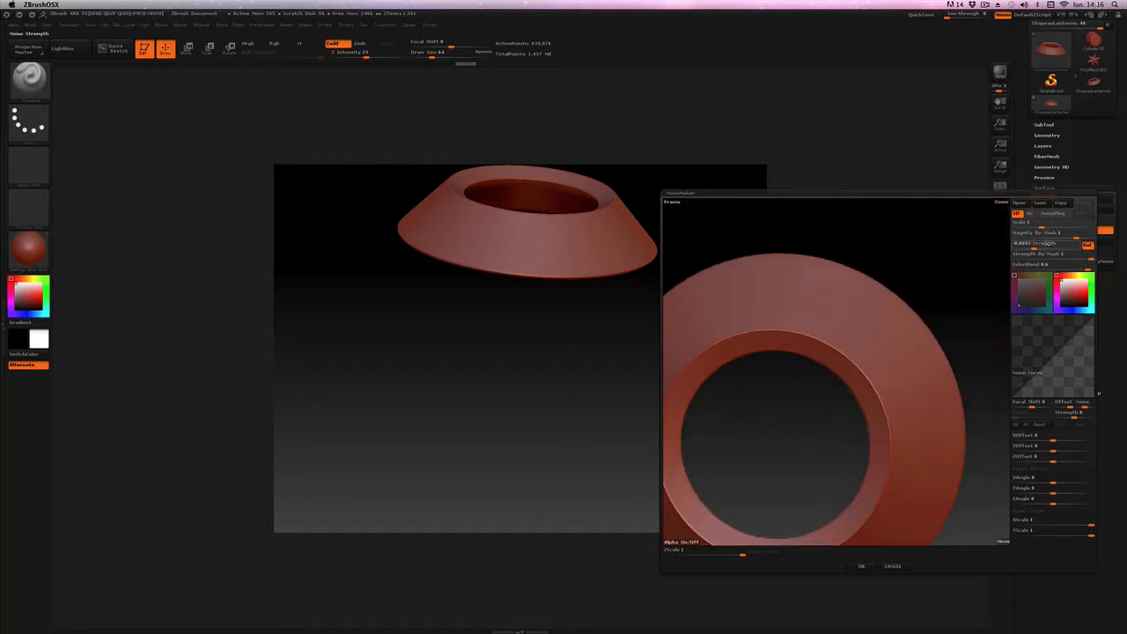
left_click_drag(1035, 246, 1065, 244)
Switch the cap's noise to UV mode and set the noise scale to about 11.2.
left_click(1053, 227)
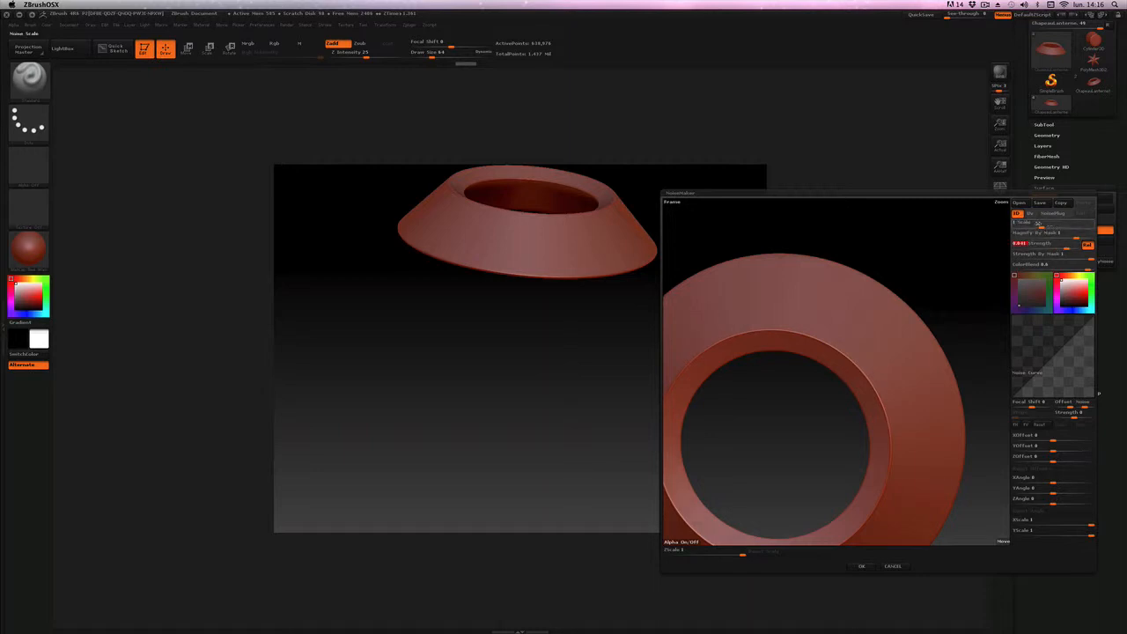
left_click(1033, 214)
left_click_drag(1045, 227, 1047, 227)
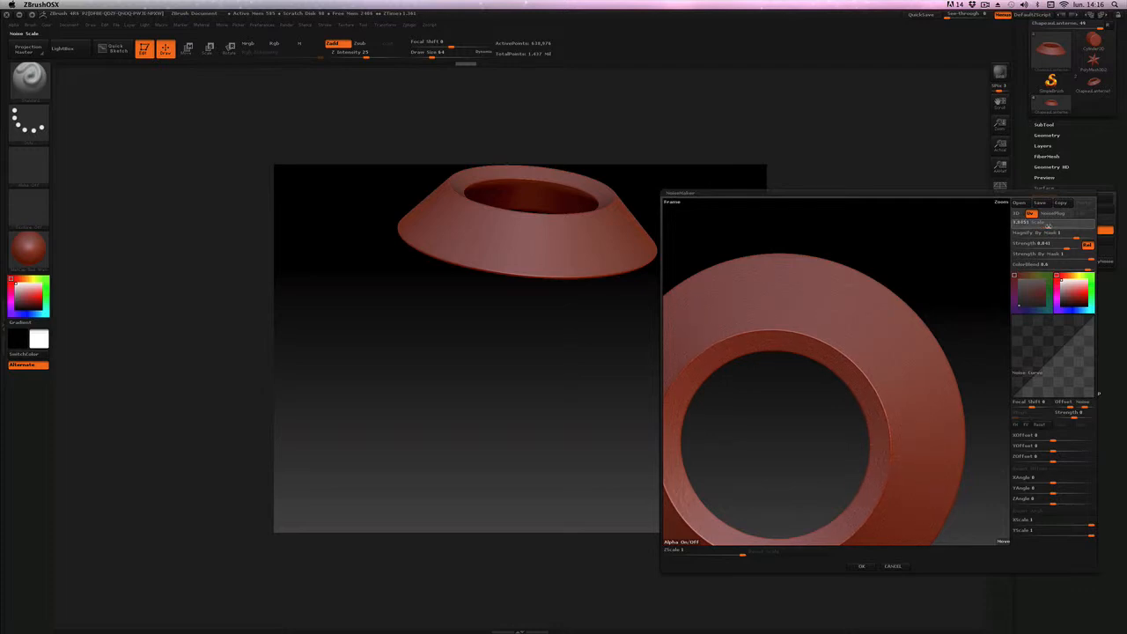
left_click_drag(1048, 226, 1062, 246)
left_click_drag(1056, 226, 1055, 226)
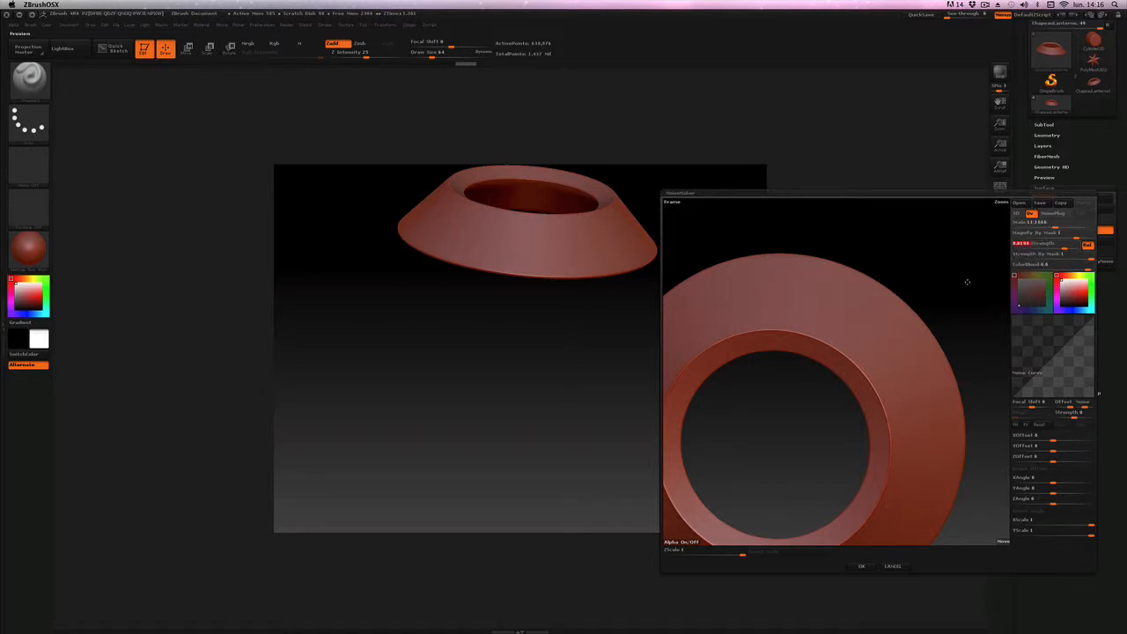
Accept the noise and apply it to the cap's mesh, and turn off Solo mode to show the whole lantern.
mouse_move(966, 282)
left_mouse_down()
mouse_move(970, 261)
mouse_move(964, 277)
left_mouse_up()
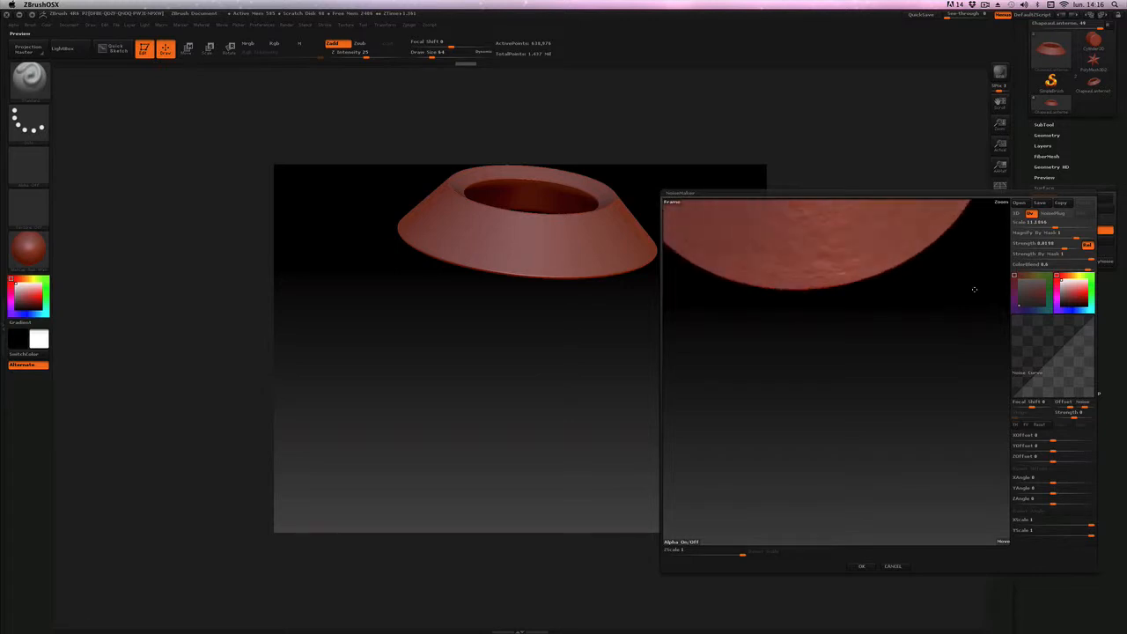
left_click(861, 566)
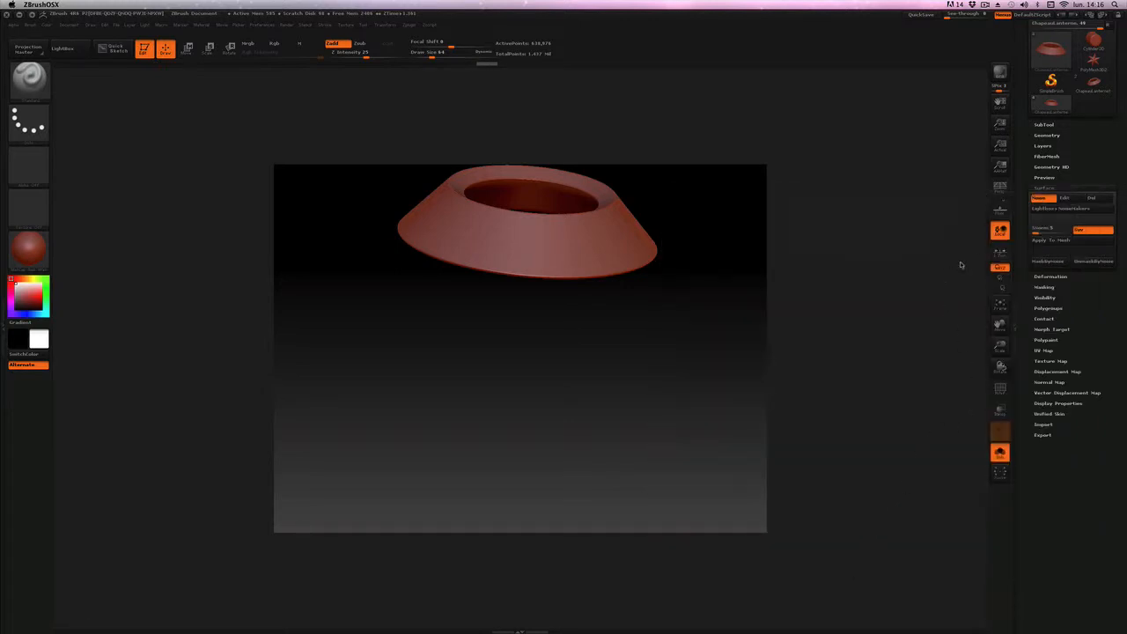
left_click(1044, 240)
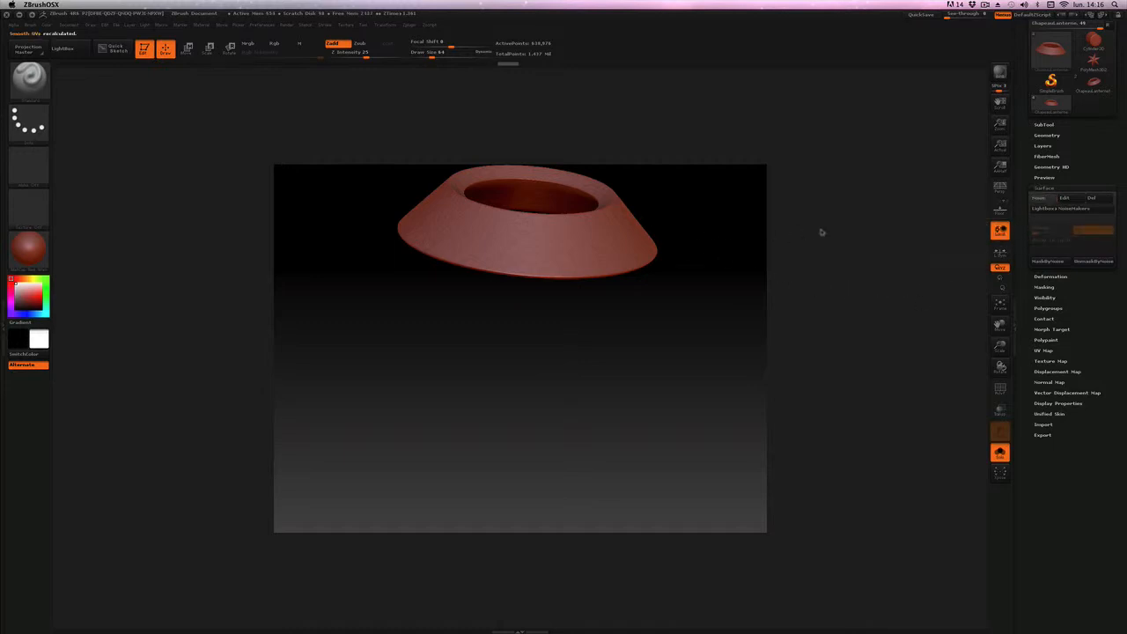
left_click(1000, 453)
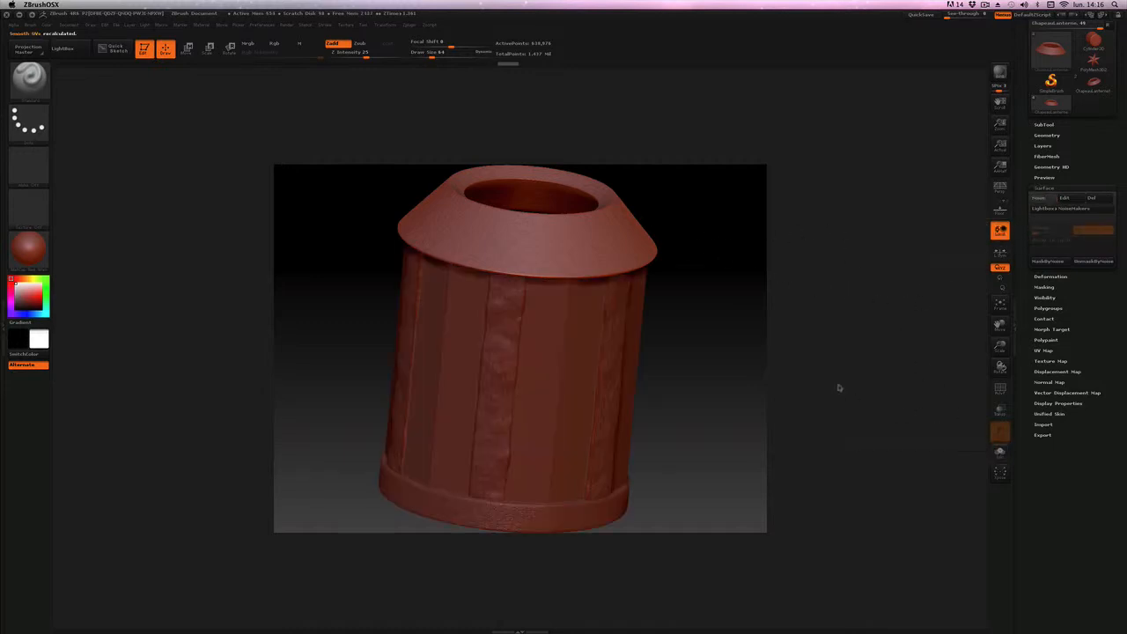
mouse_move(745, 349)
left_mouse_down()
mouse_move(773, 347)
mouse_move(742, 350)
mouse_move(745, 340)
mouse_move(758, 364)
mouse_move(759, 349)
left_mouse_up()
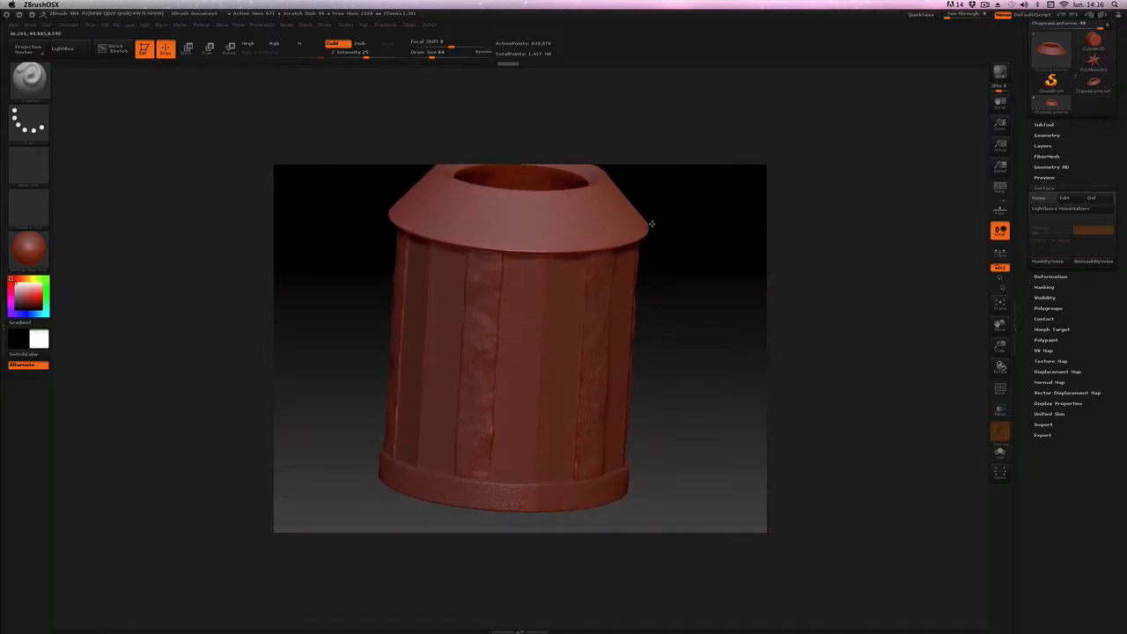
Choose a muted grey-blue colour and fill the lantern cap object with it.
left_click(1042, 124)
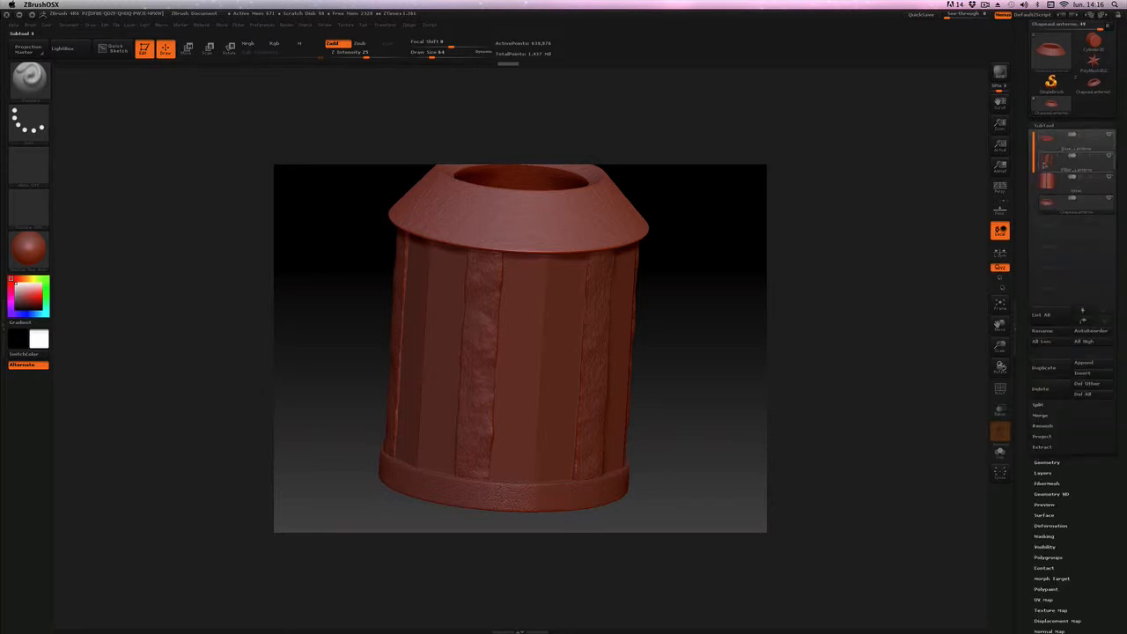
mouse_move(1048, 187)
left_click_drag(720, 226, 725, 280, "alt")
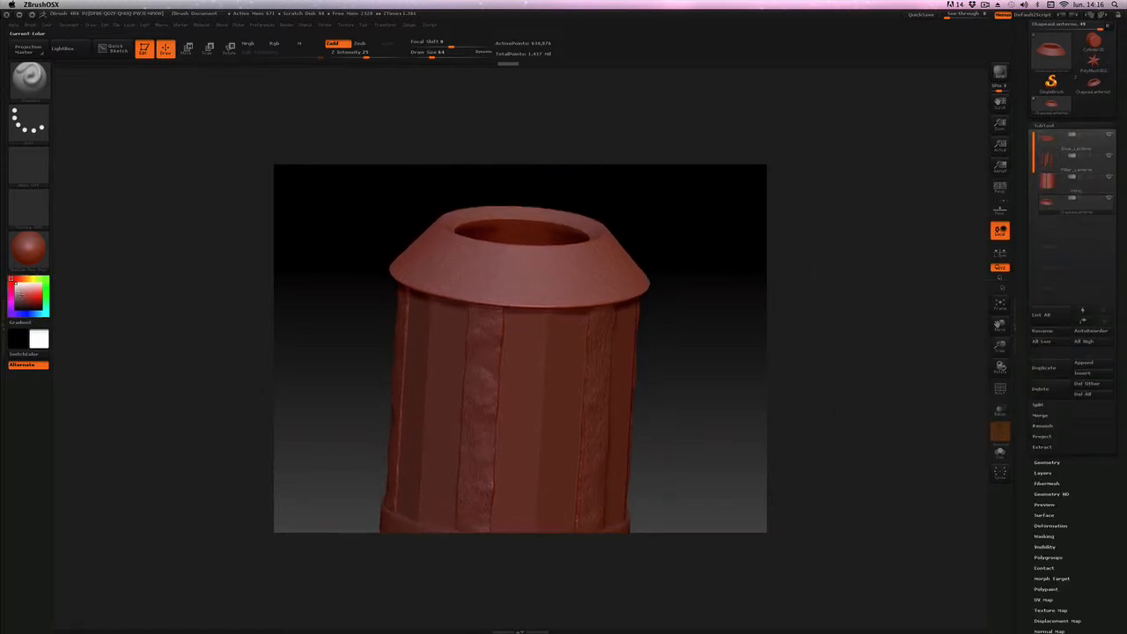
left_click_drag(29, 314, 19, 291)
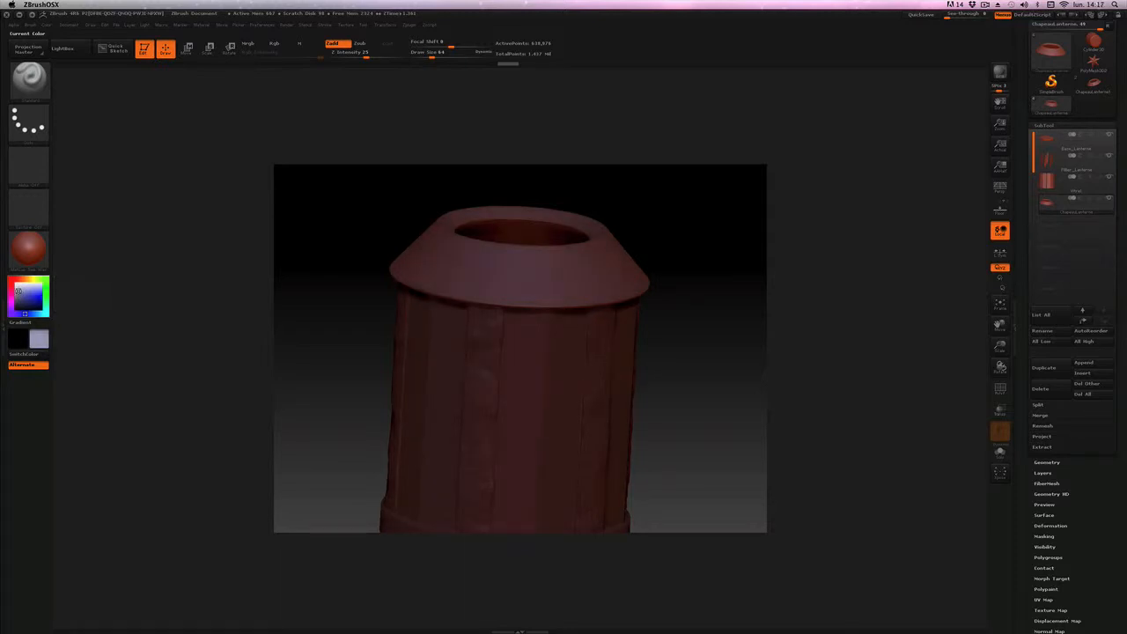
left_click_drag(18, 291, 19, 292)
left_click(20, 292)
left_click(27, 313)
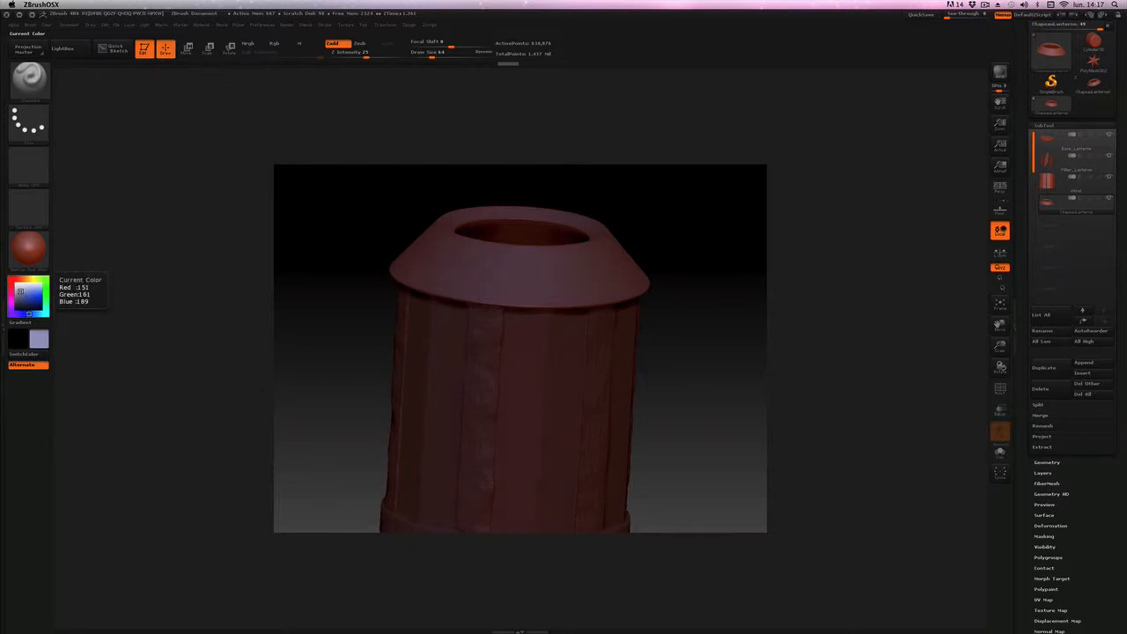
left_click(49, 26)
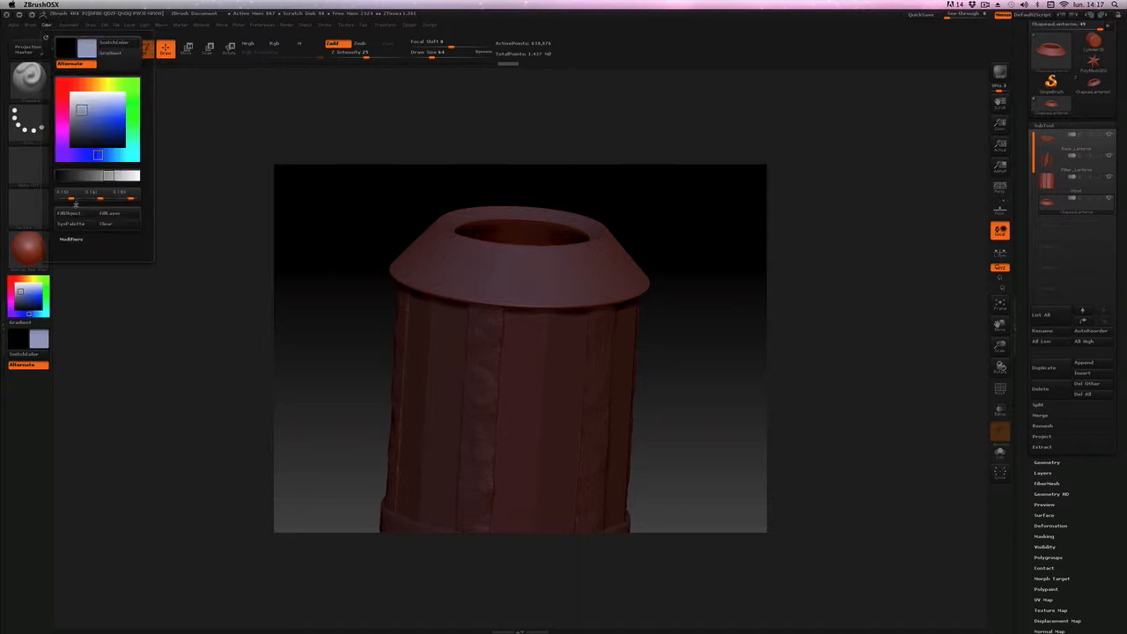
left_click(74, 215)
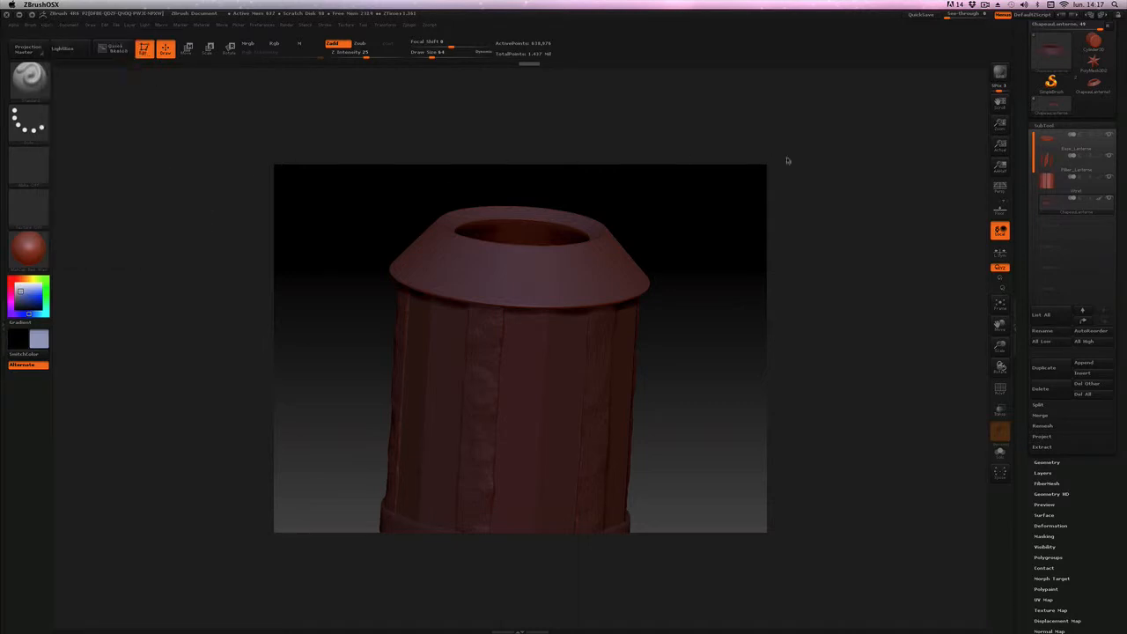
Fill the pillars and base subtools with the same grey-blue colour.
left_click(1049, 163)
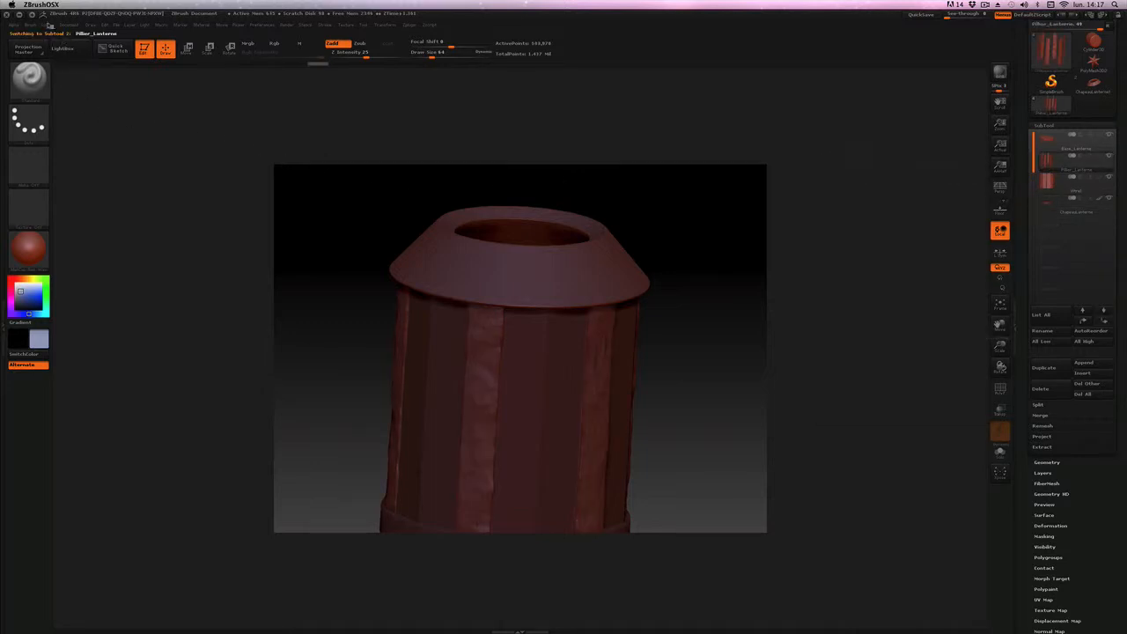
left_click(46, 25)
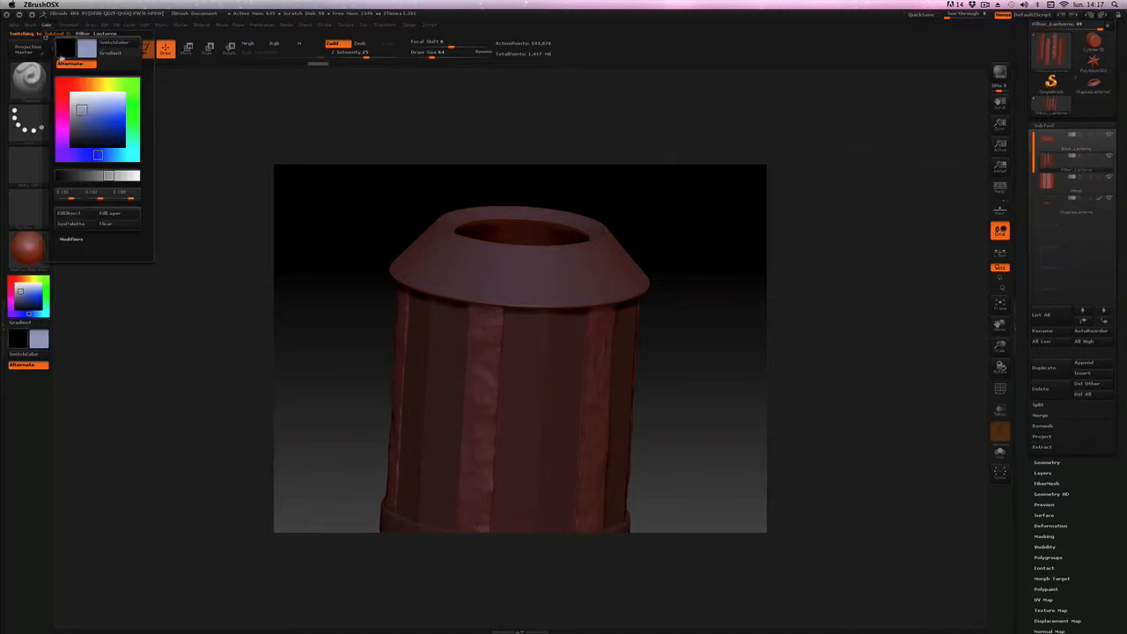
left_click(79, 214)
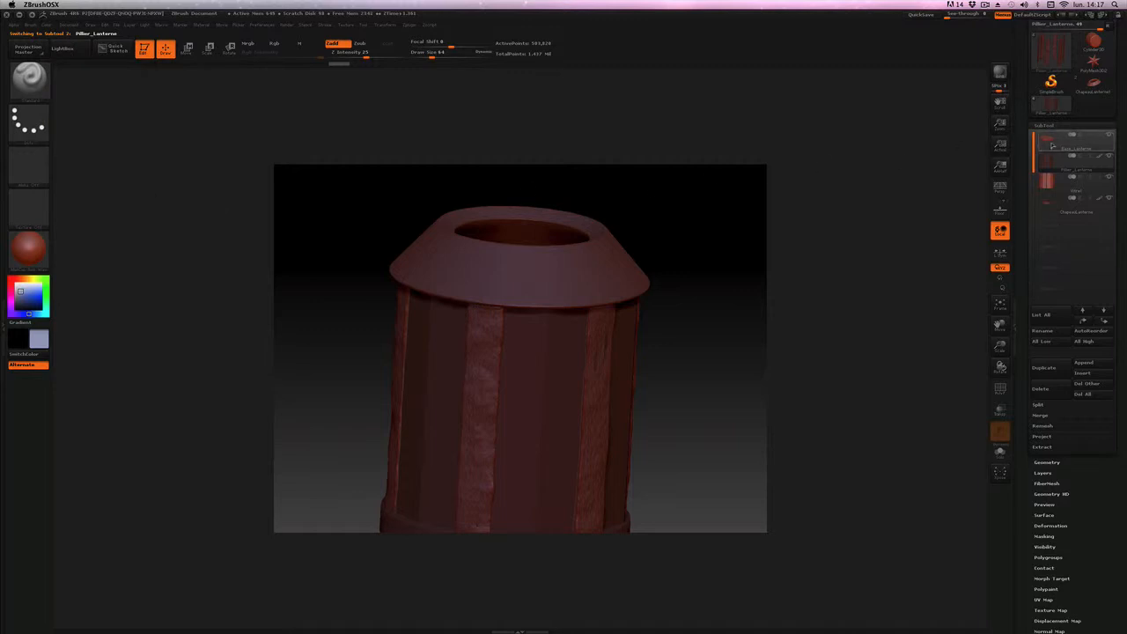
left_click(1052, 145)
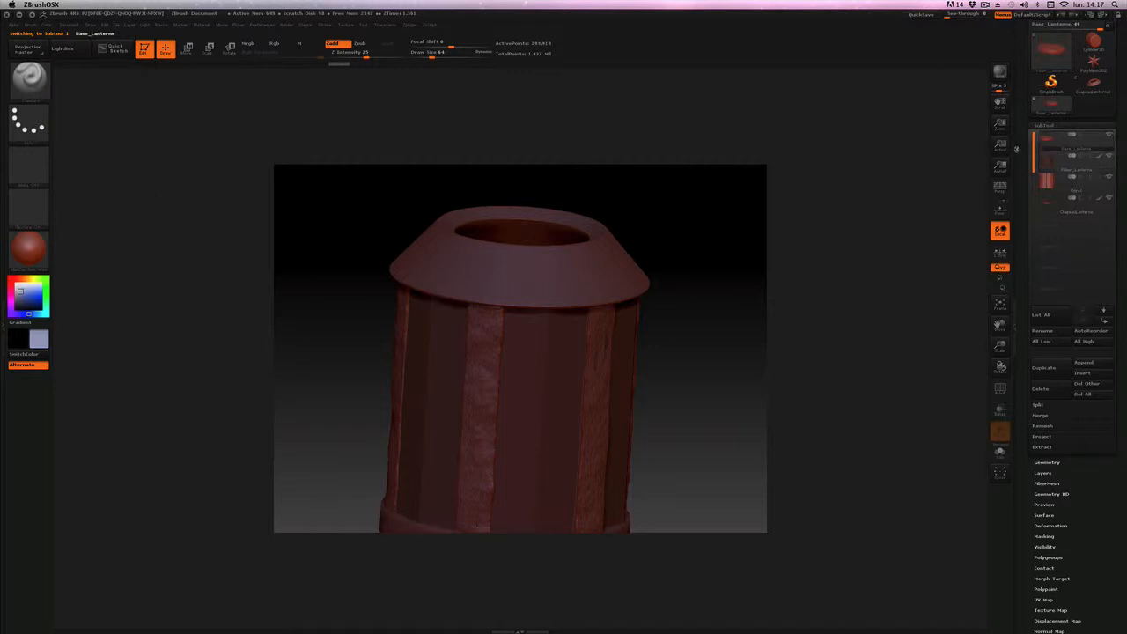
left_click(46, 25)
left_click(77, 214)
left_click_drag(724, 271, 719, 245)
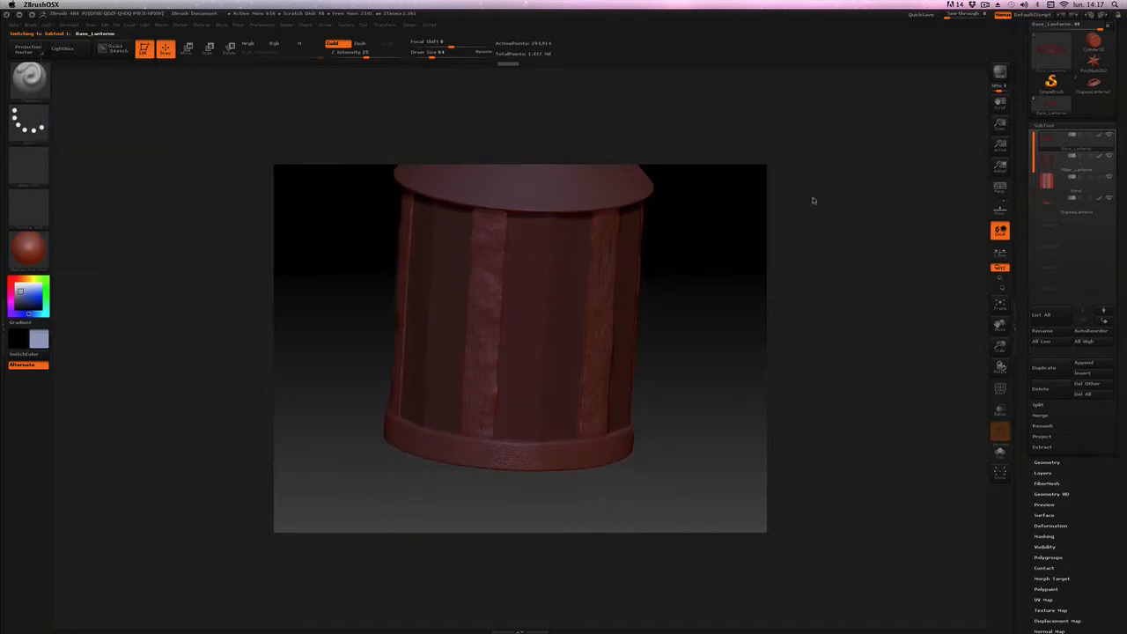
Set the brush to the Spray stroke with the speckled Alpha 07 and darken the blue painting colour.
left_click(49, 122)
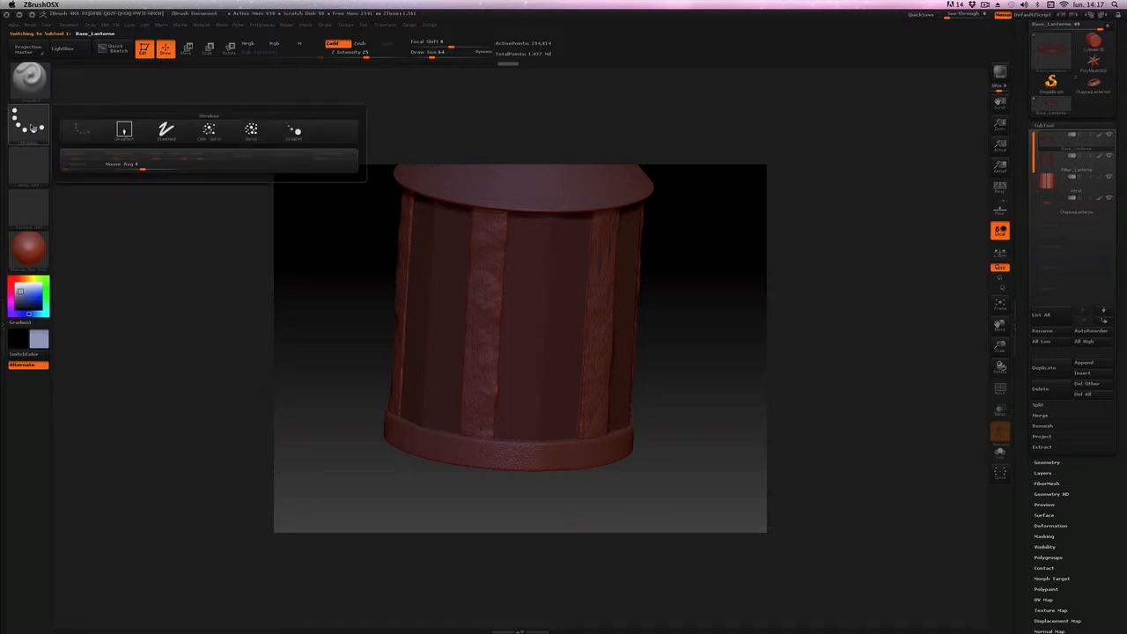
left_click(250, 133)
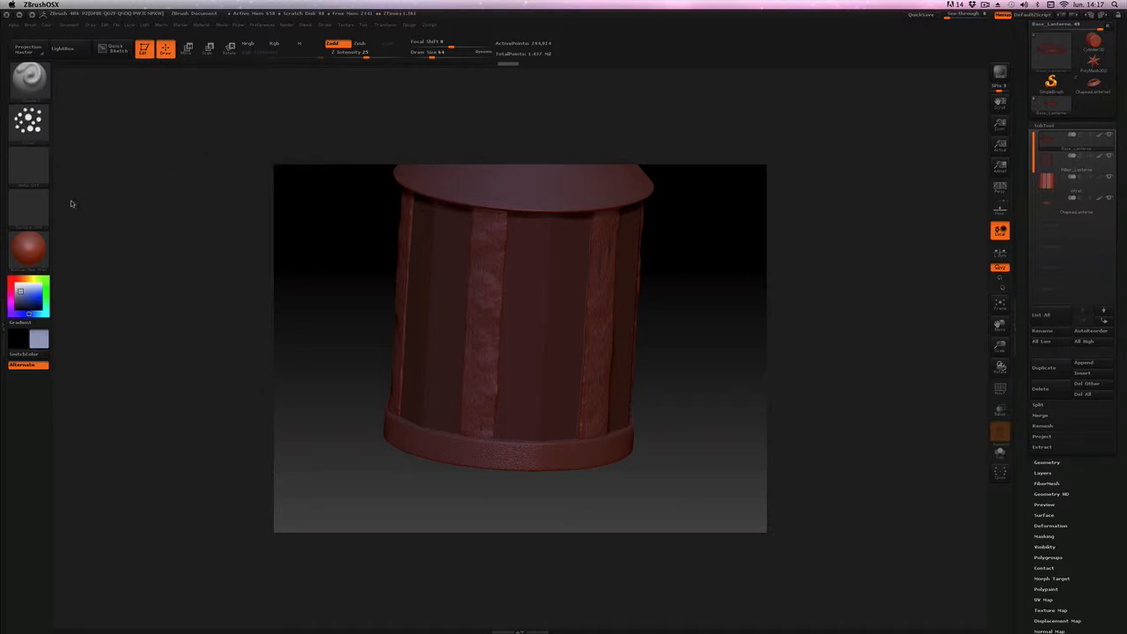
left_click(28, 164)
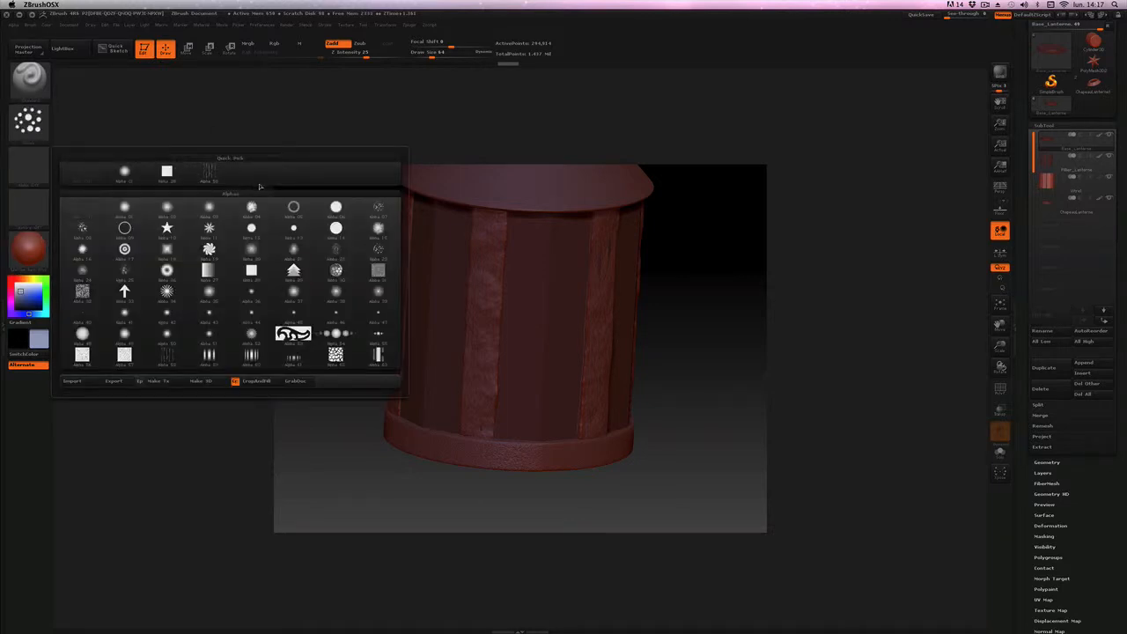
left_click(380, 208)
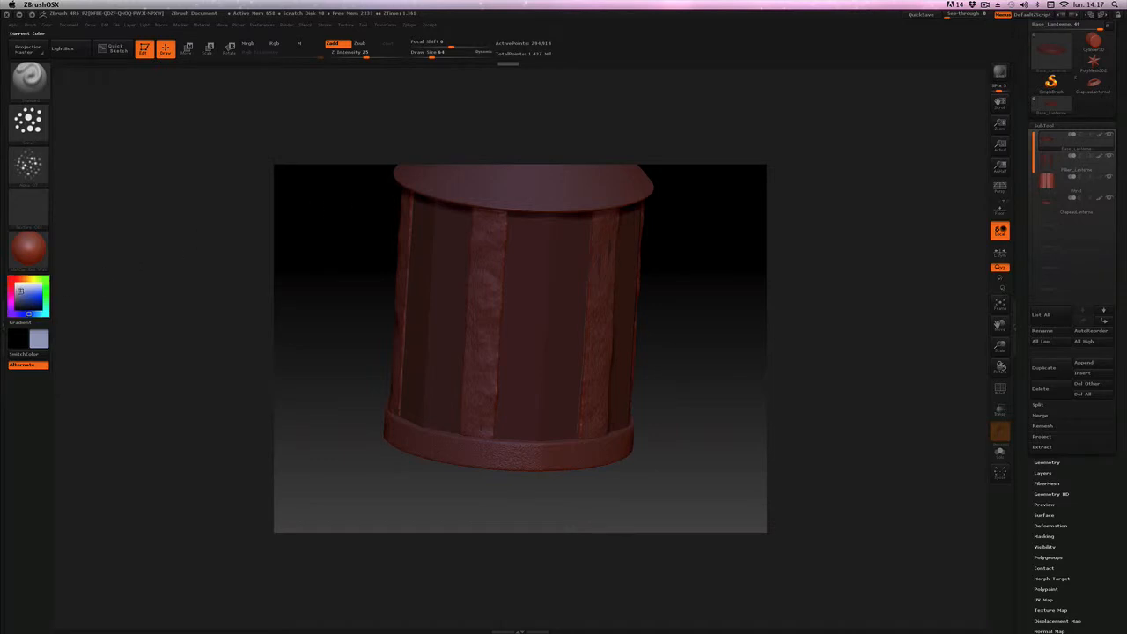
left_click_drag(20, 292, 21, 303)
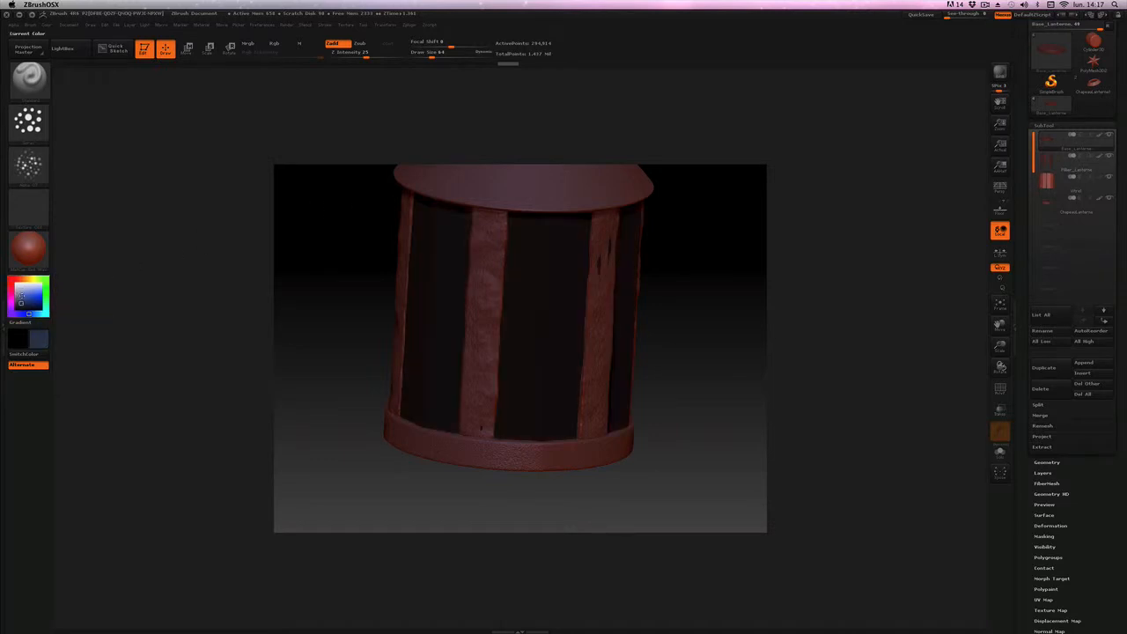
Turn on CavityMask in the brush's auto masking settings.
left_click(31, 25)
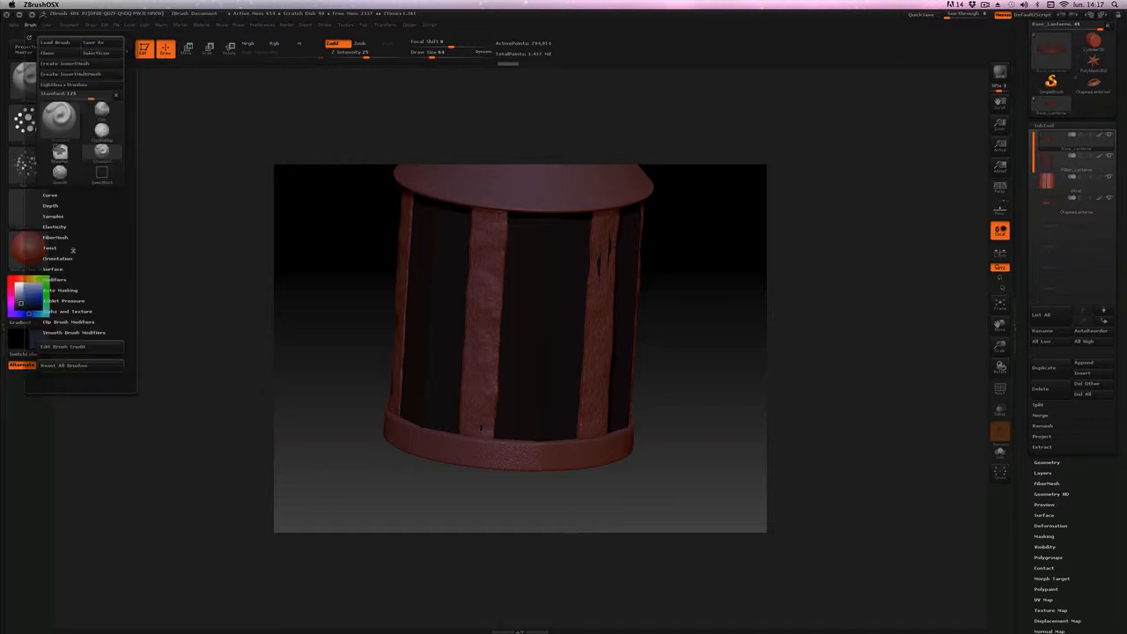
left_click(74, 290)
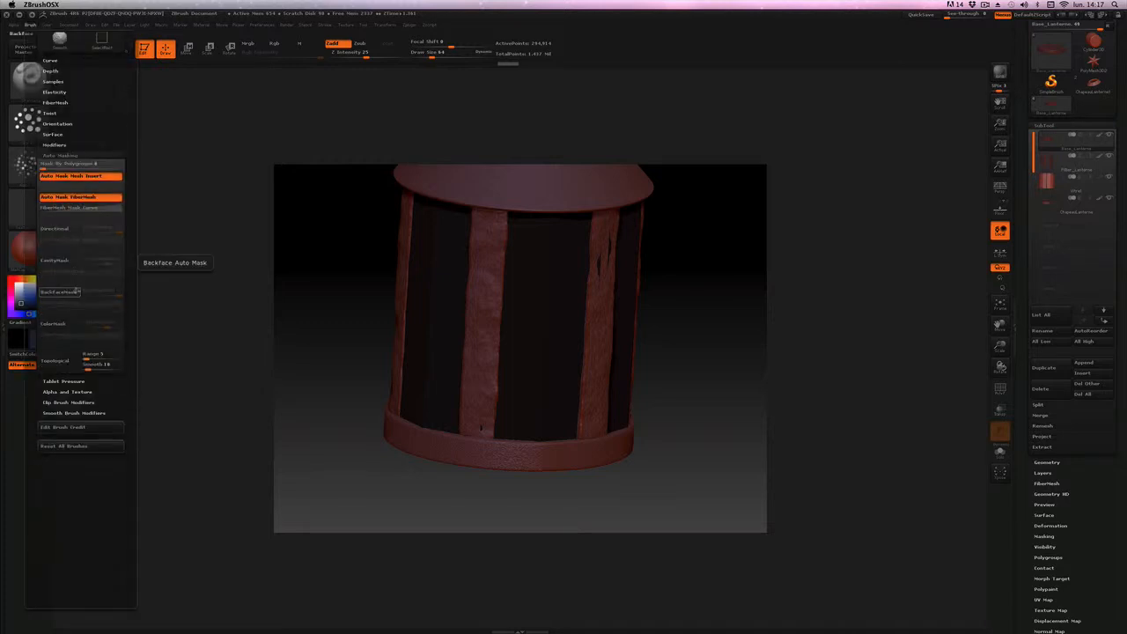
left_click(56, 260)
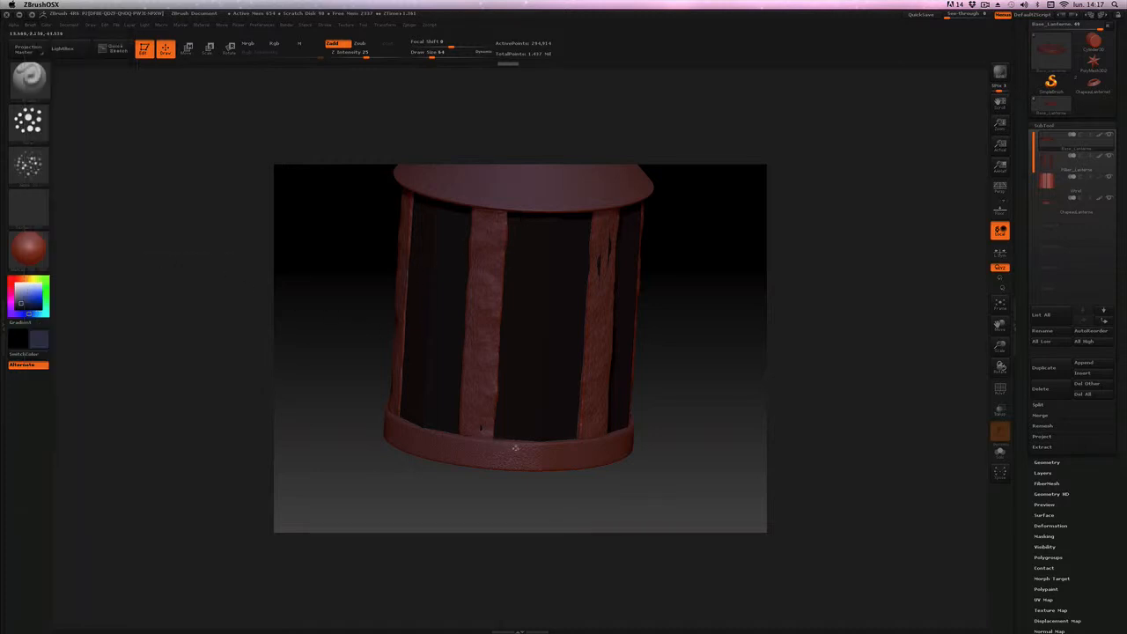
Isolate the lantern base with Solo mode and enlarge the brush's draw size to 921.
left_click(1001, 452)
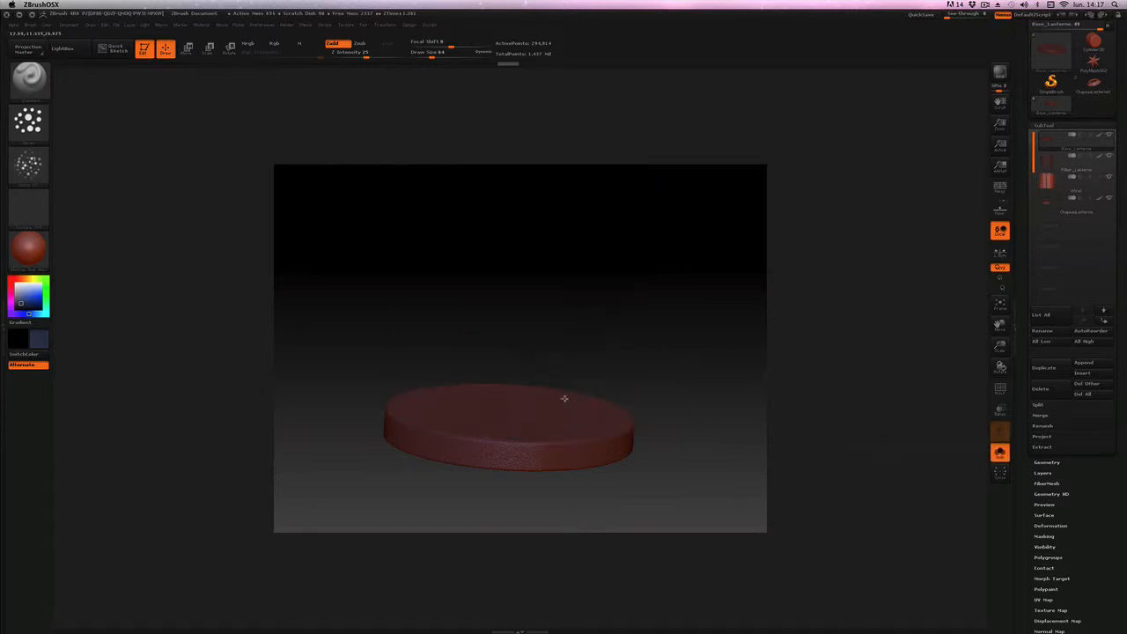
left_click_drag(645, 315, 644, 335)
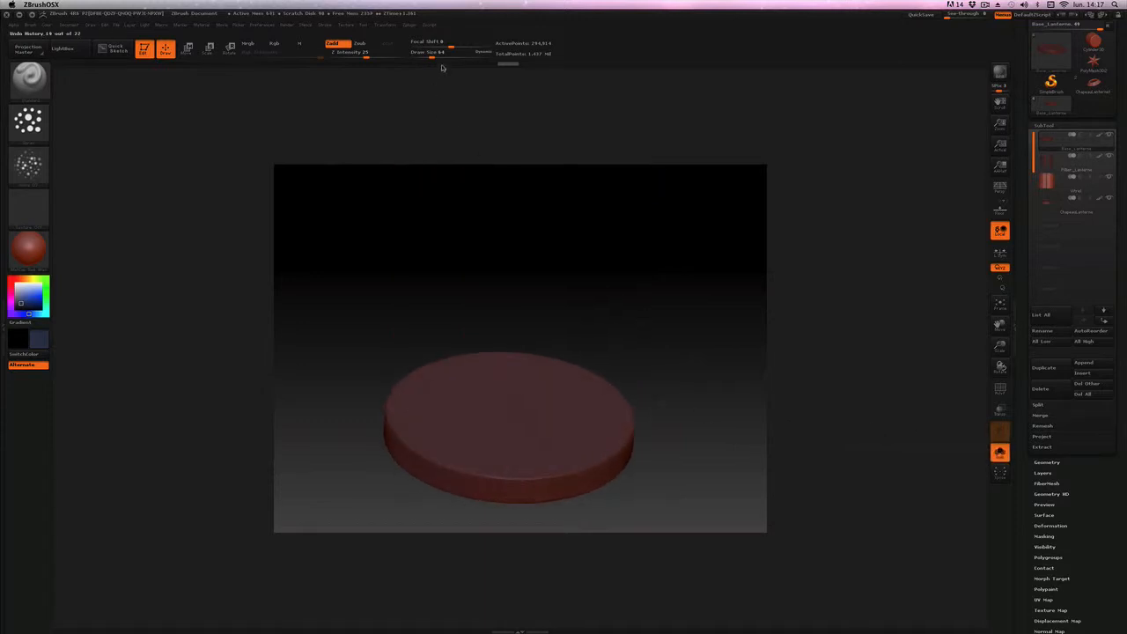
left_click_drag(440, 53, 487, 55)
left_click_drag(683, 320, 730, 281, "alt")
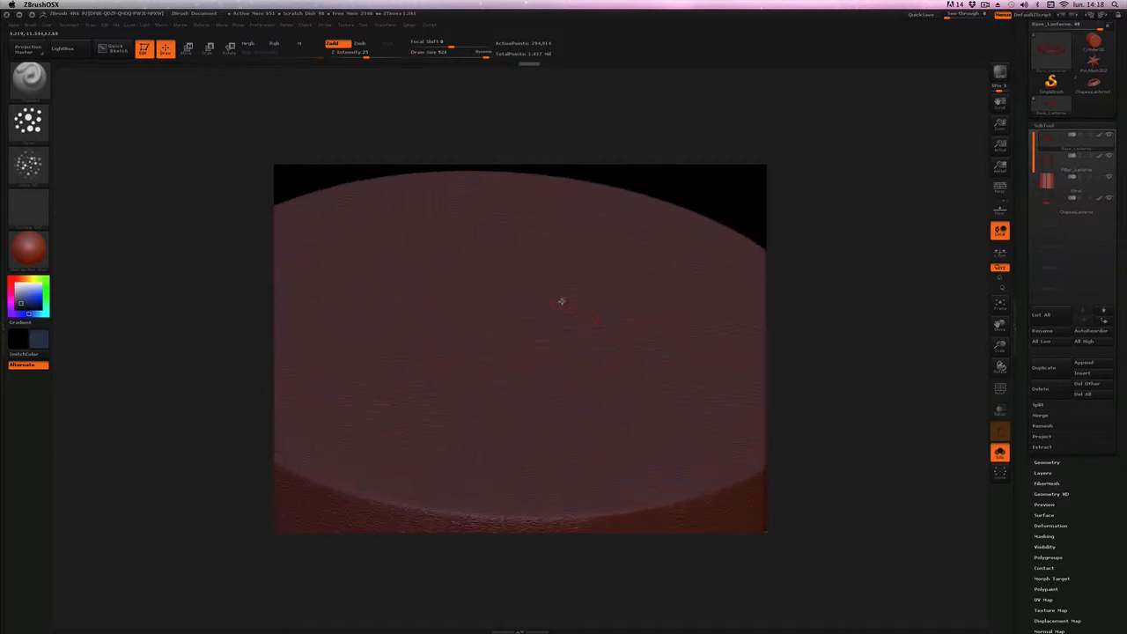
Set the brush to paint Rgb colour without Zadd sculpting and spray dark blue specks over the base's top and rim.
left_click(277, 44)
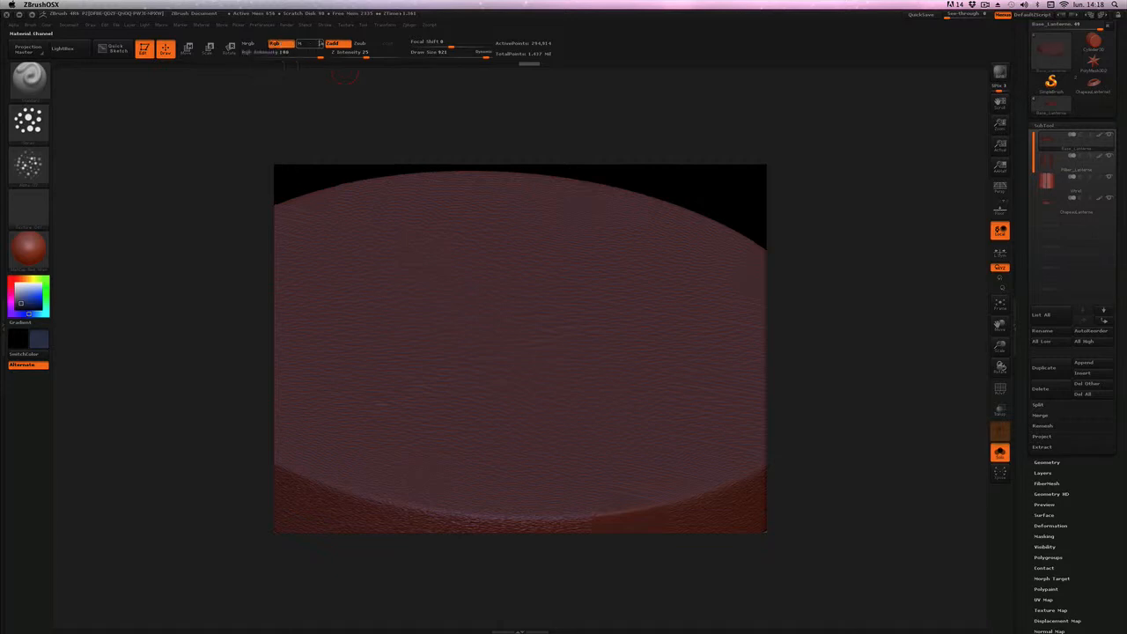
left_click(332, 43)
left_click_drag(517, 259, 493, 283)
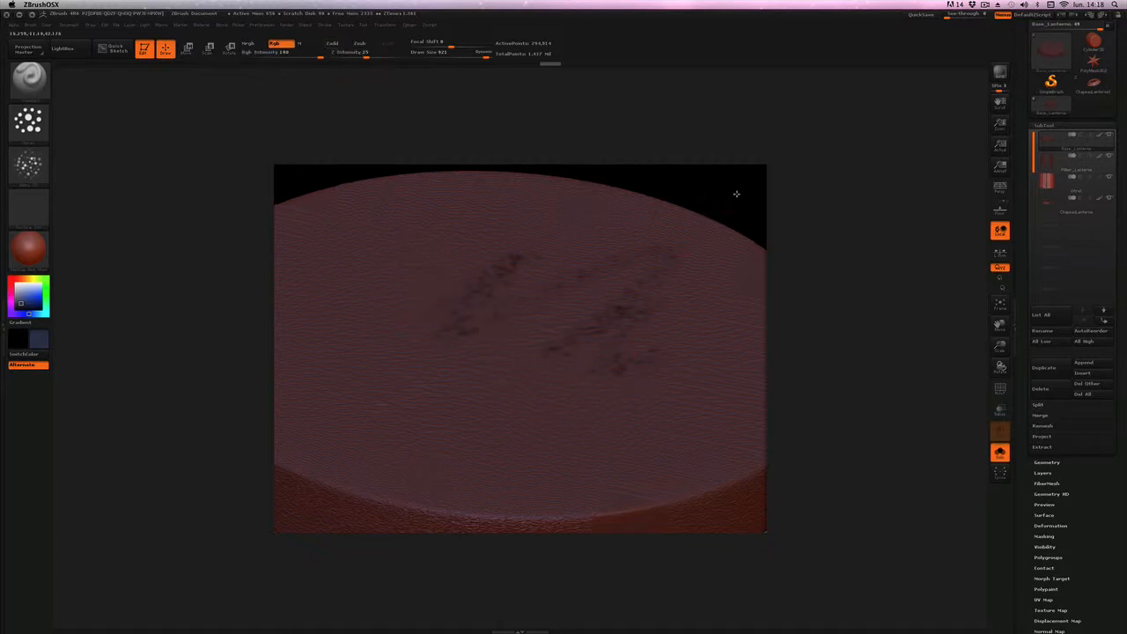
left_click_drag(735, 191, 672, 202)
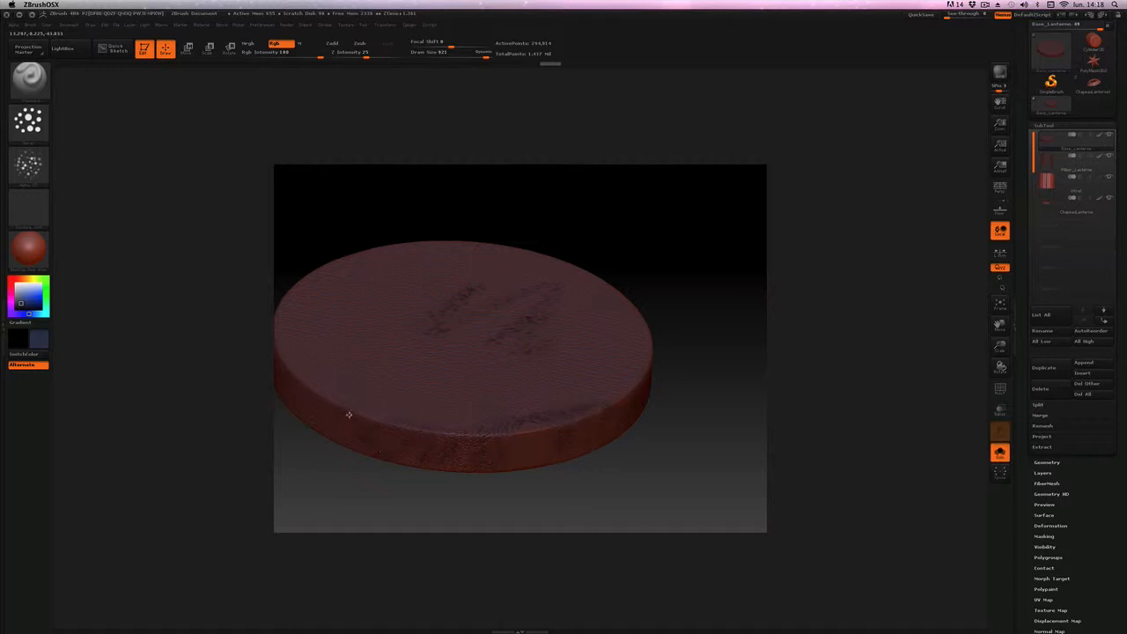
mouse_move(629, 219)
left_mouse_down()
mouse_move(699, 241)
mouse_move(681, 244)
mouse_move(706, 224)
mouse_move(780, 209)
mouse_move(594, 302)
mouse_move(344, 211)
mouse_move(305, 247)
mouse_move(336, 193)
left_mouse_up()
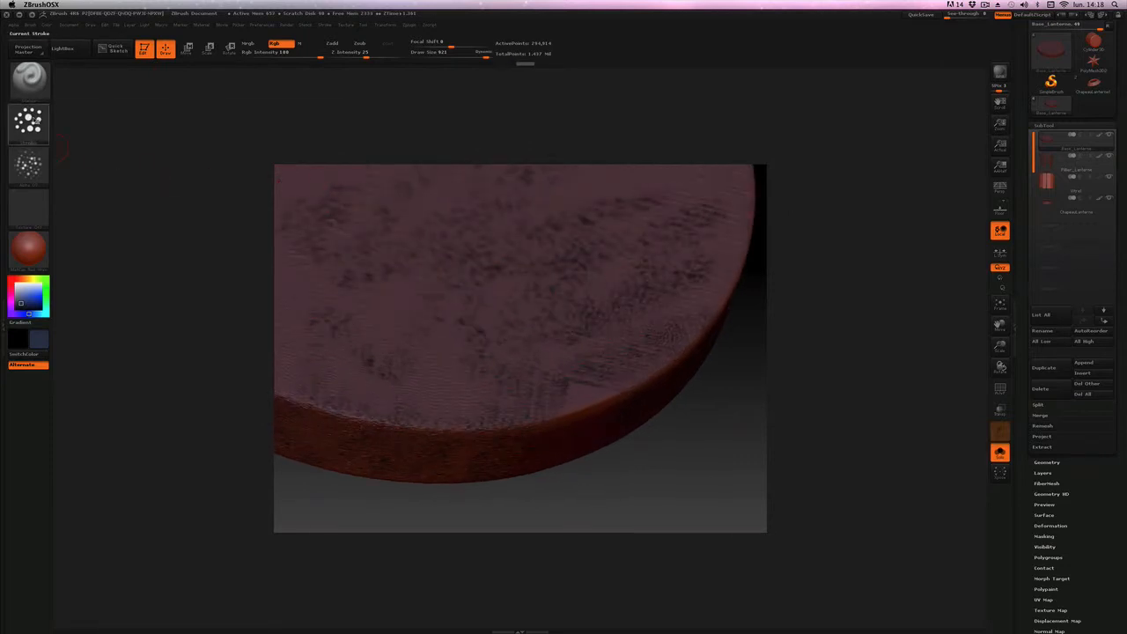
Switch to the Color Spray stroke, adjust its placement and colour variance, and spray denser dark specks over the base's top.
left_click(35, 122)
left_click(212, 131)
left_click(37, 123)
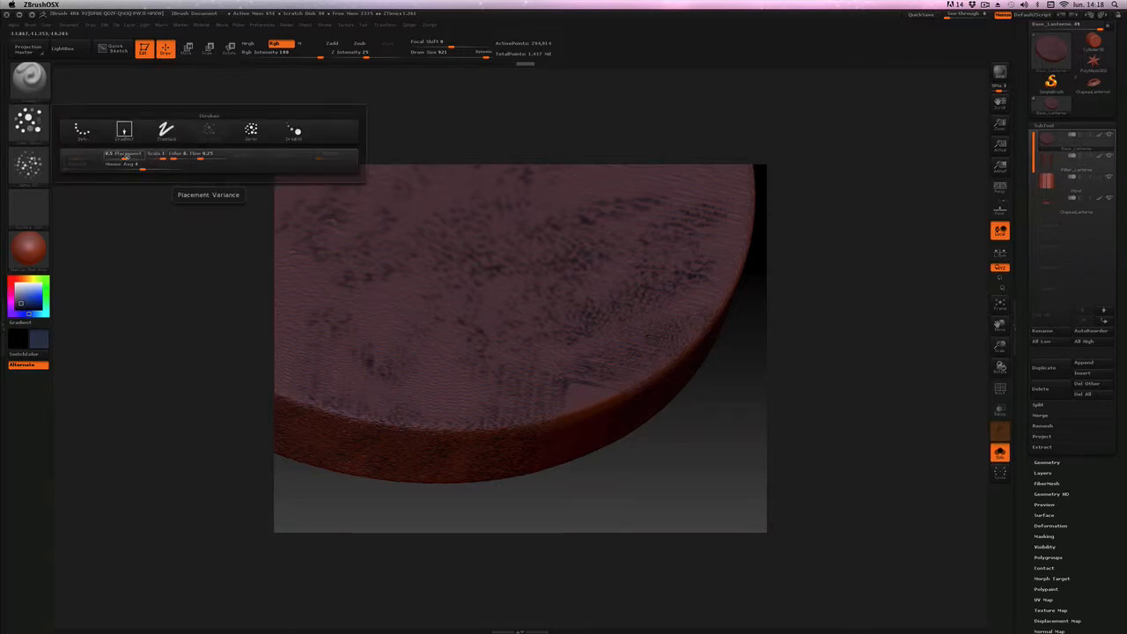
left_click(126, 156)
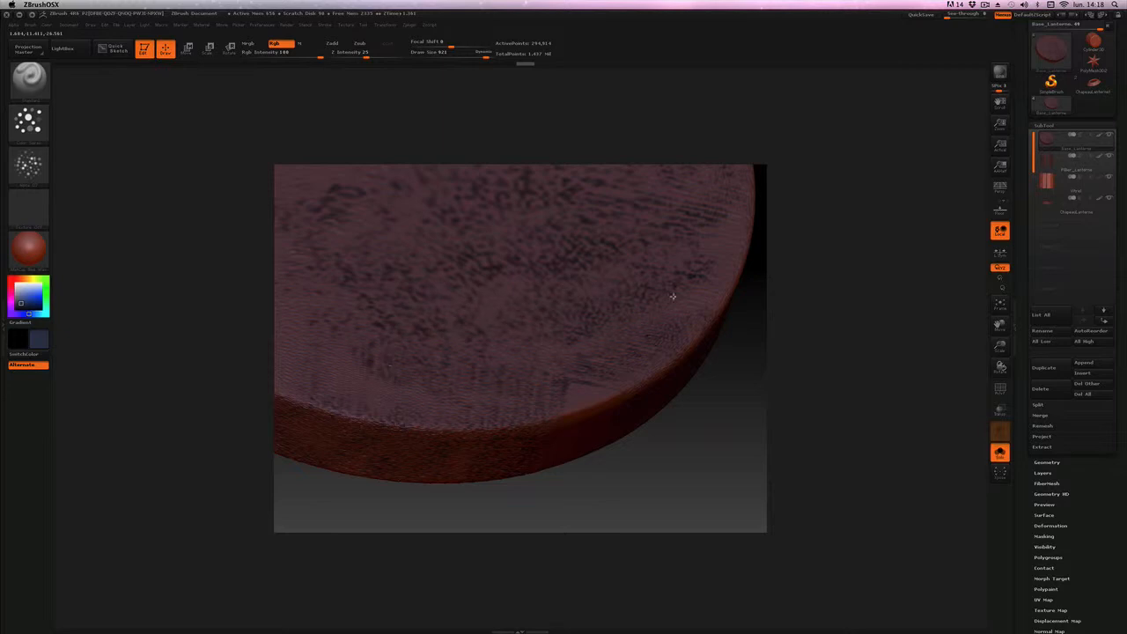
left_click(28, 122)
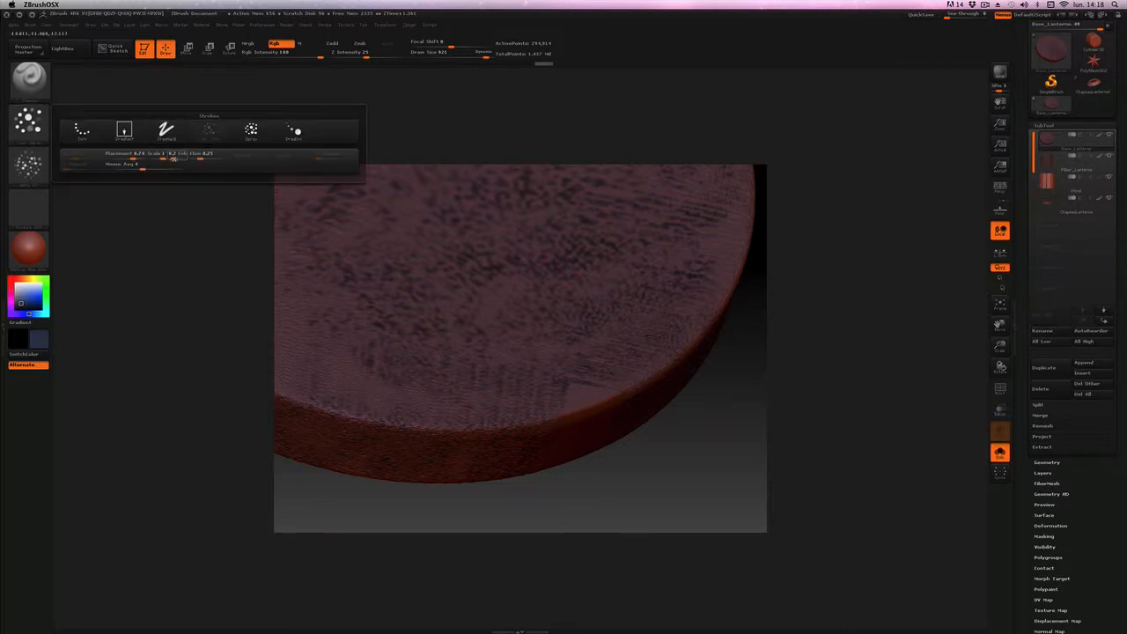
left_click(179, 158)
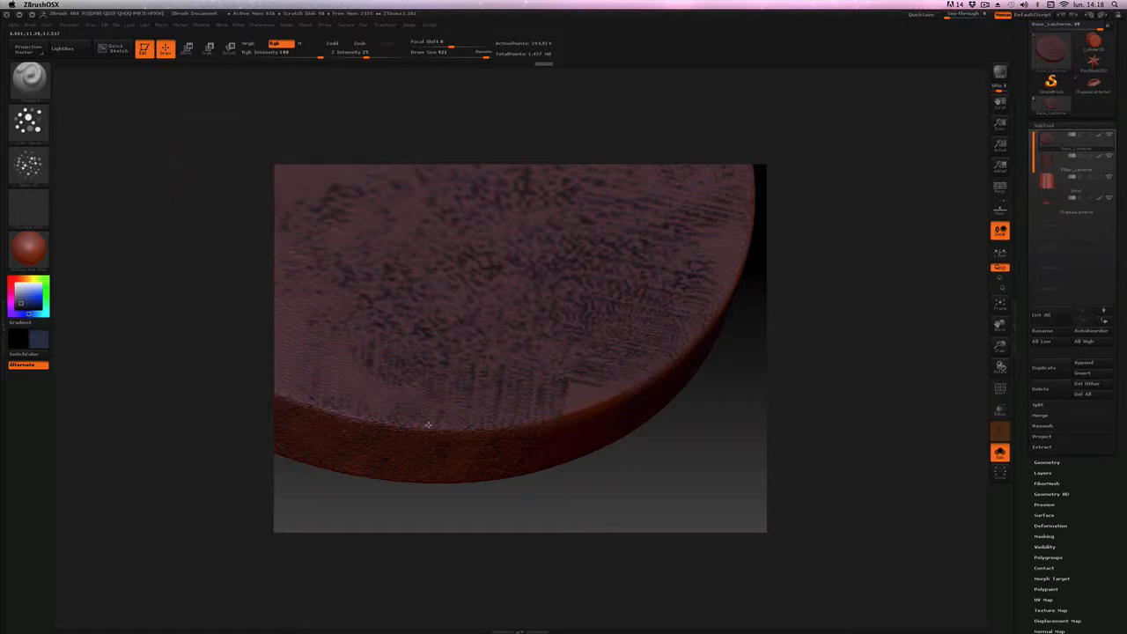
Cover the rest of the base's top and its whole outer rim with the dark blue sprayed specks.
left_click_drag(662, 470, 516, 411)
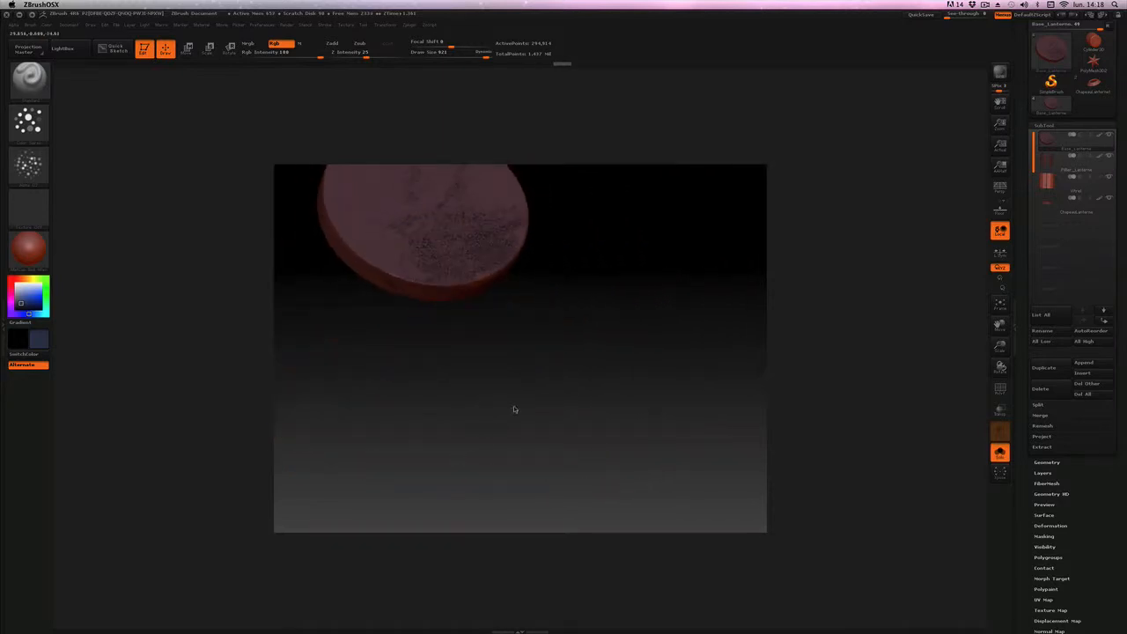
left_click_drag(542, 363, 608, 467, "alt")
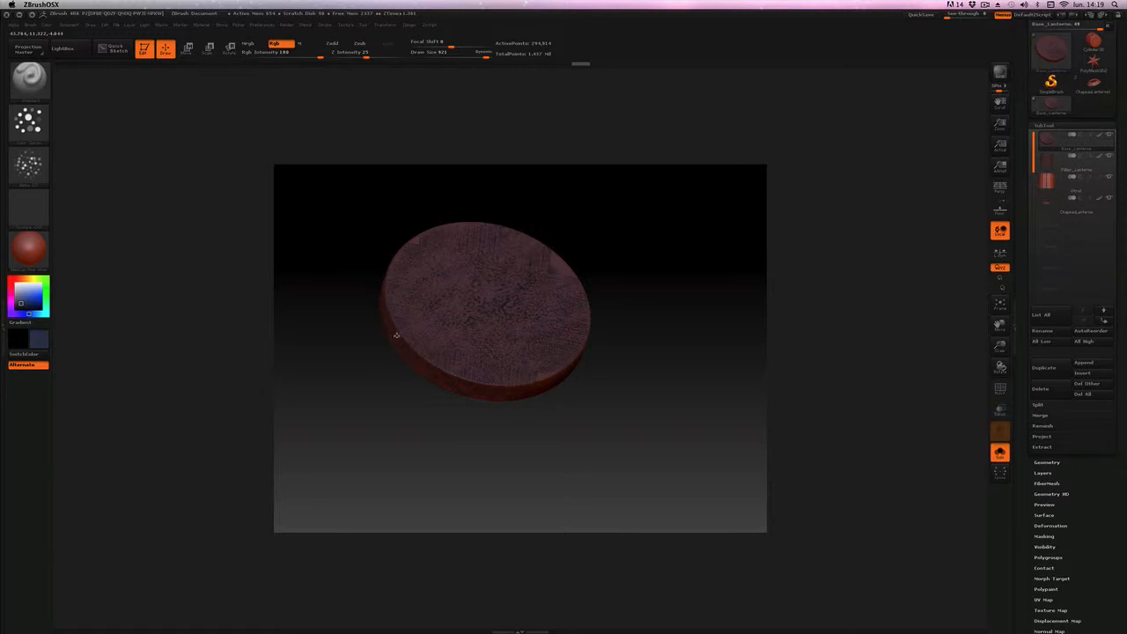
left_click_drag(661, 299, 638, 281)
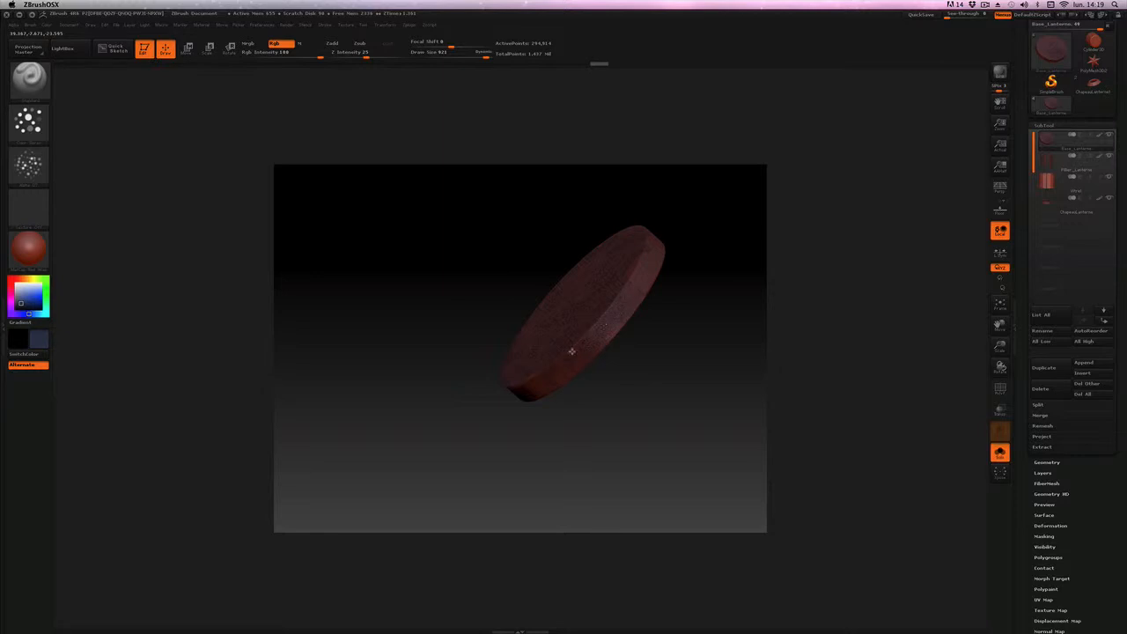
left_click_drag(670, 257, 577, 290)
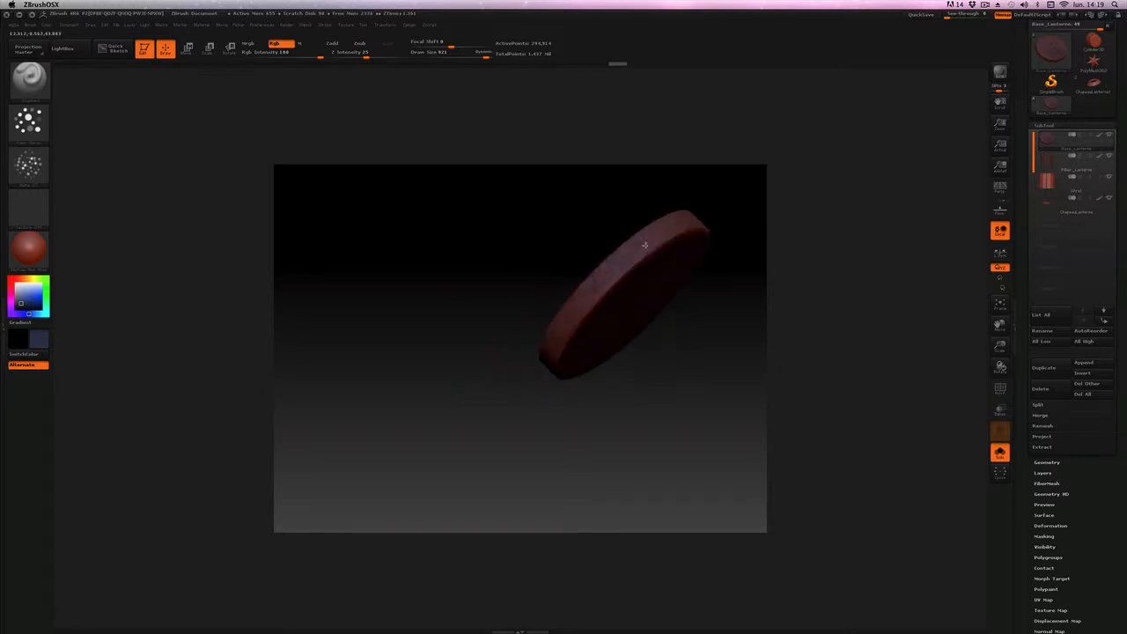
left_click_drag(626, 240, 685, 254)
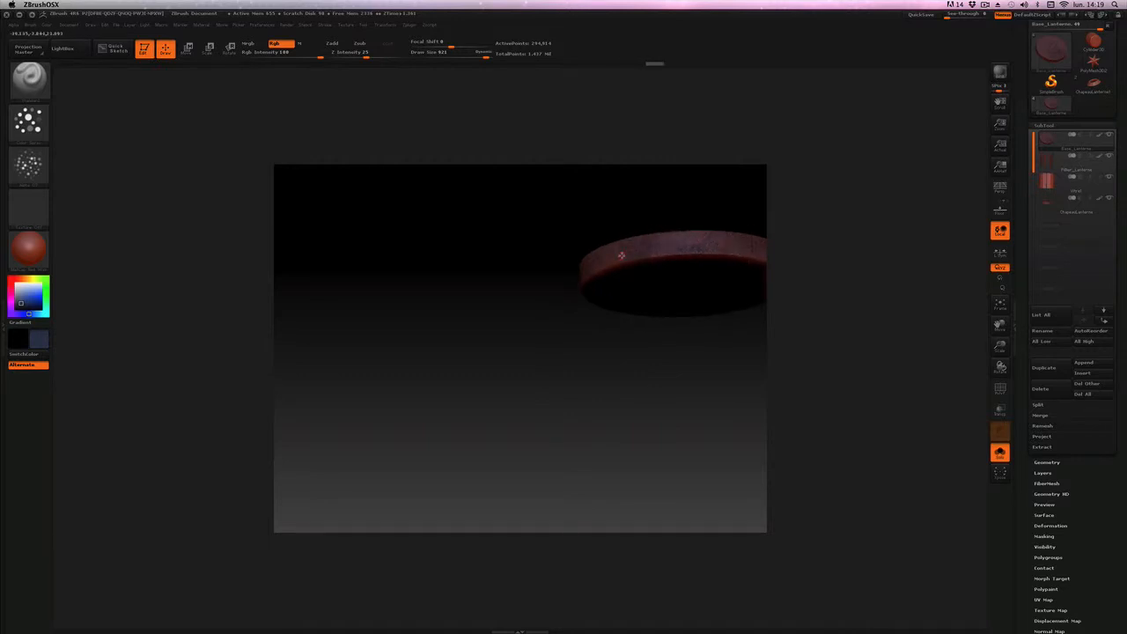
left_click_drag(698, 195, 709, 225)
left_click_drag(627, 342, 672, 251)
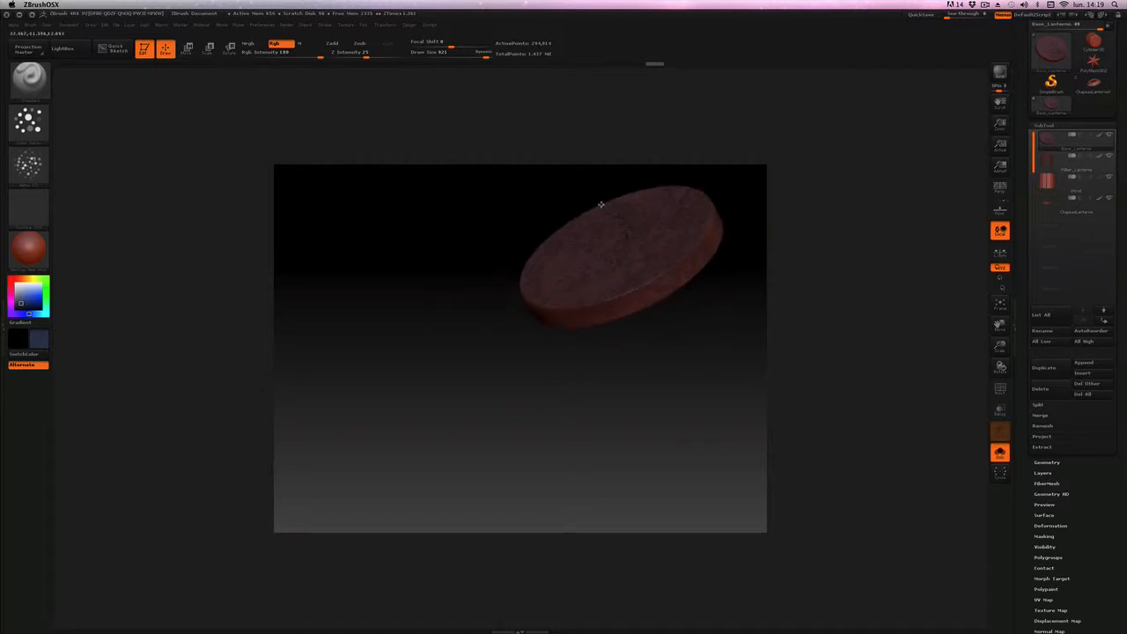
left_click_drag(478, 259, 426, 229)
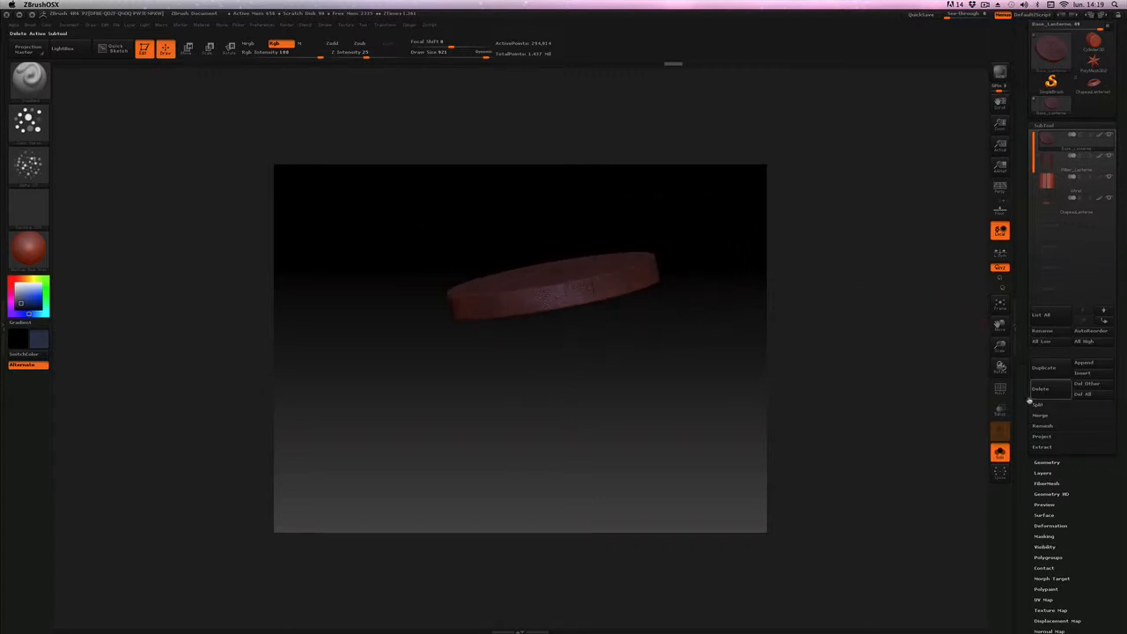
Raise the cavity mask intensity in the brush's auto masking settings.
left_click_drag(1026, 388, 1034, 325)
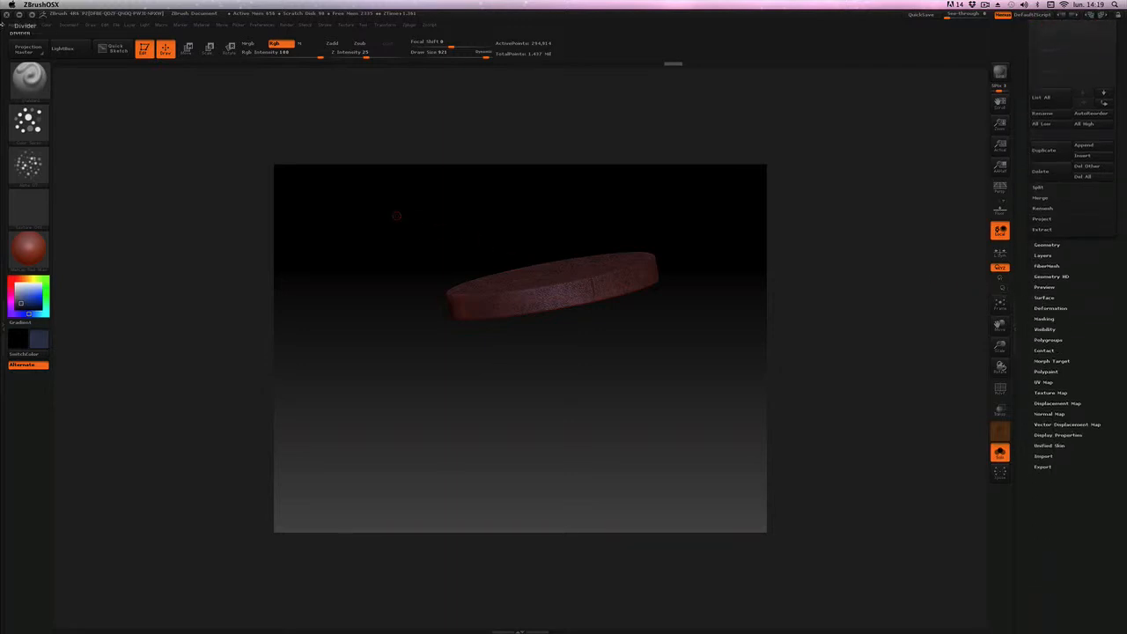
left_click(31, 25)
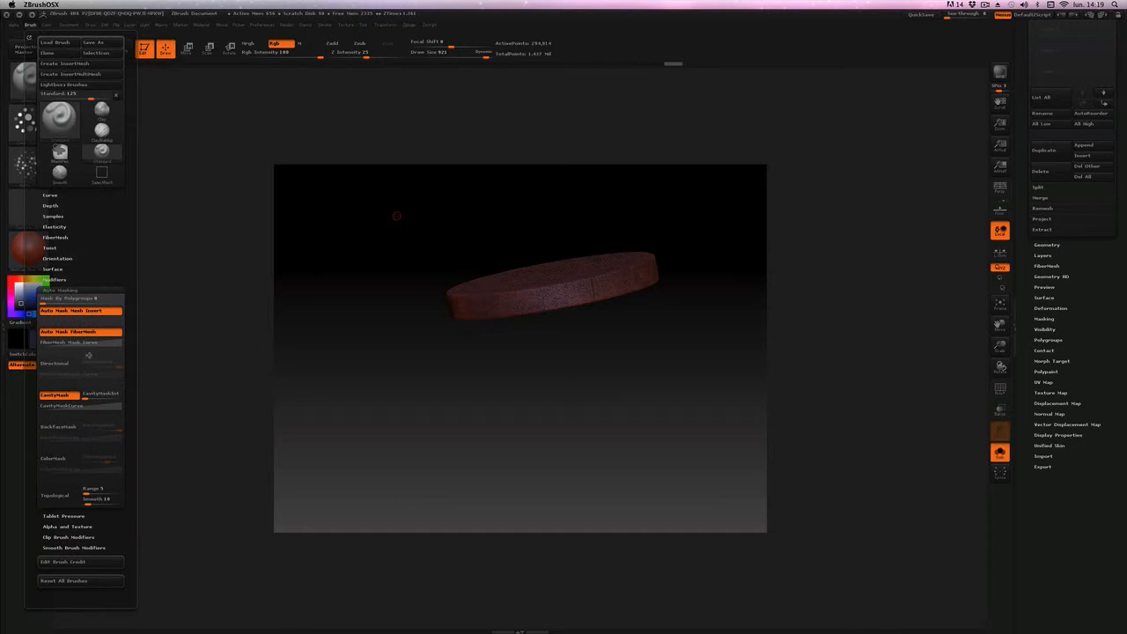
left_click_drag(88, 395, 118, 398)
left_click(115, 398)
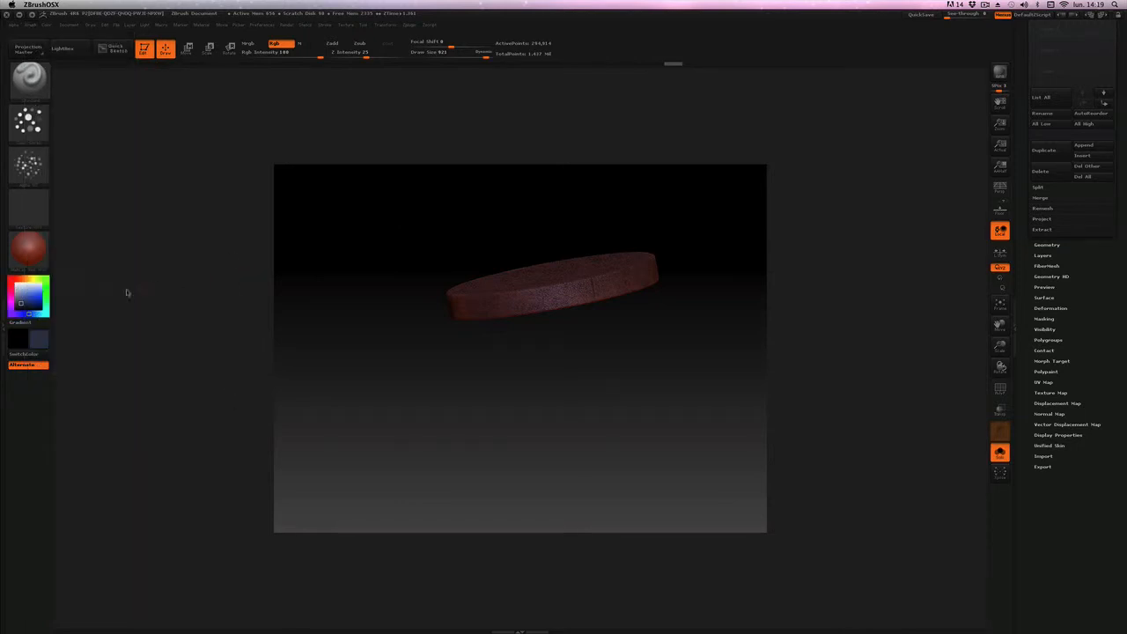
Choose a light grey-blue colour, lower the Rgb intensity to 74 and spray it over the lantern base.
left_click_drag(19, 295, 19, 289)
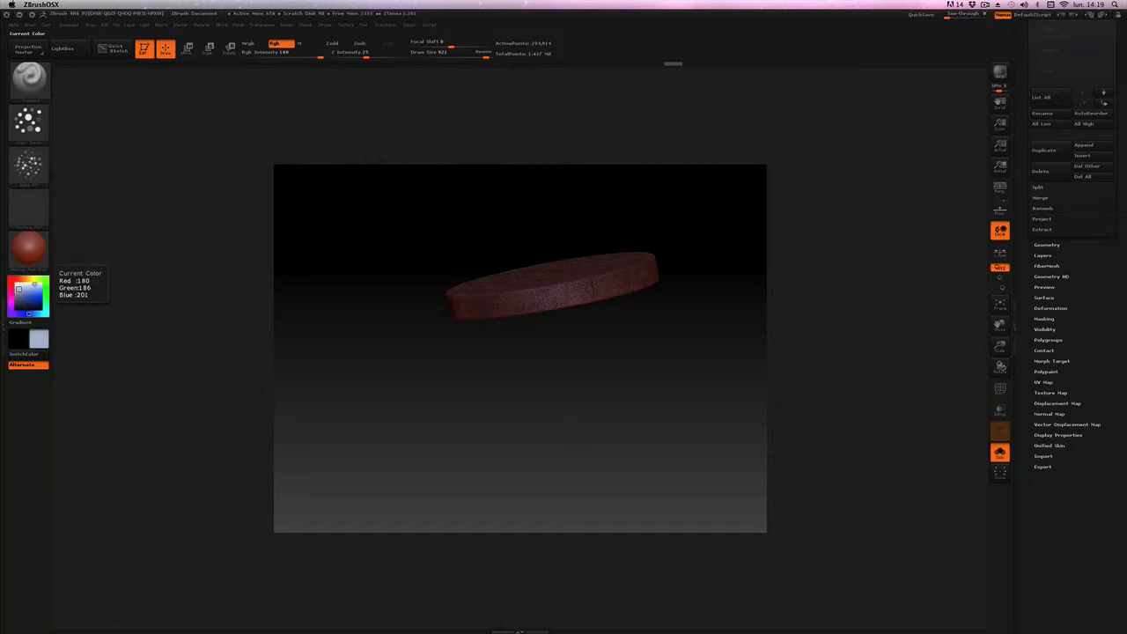
left_click_drag(535, 242, 530, 228)
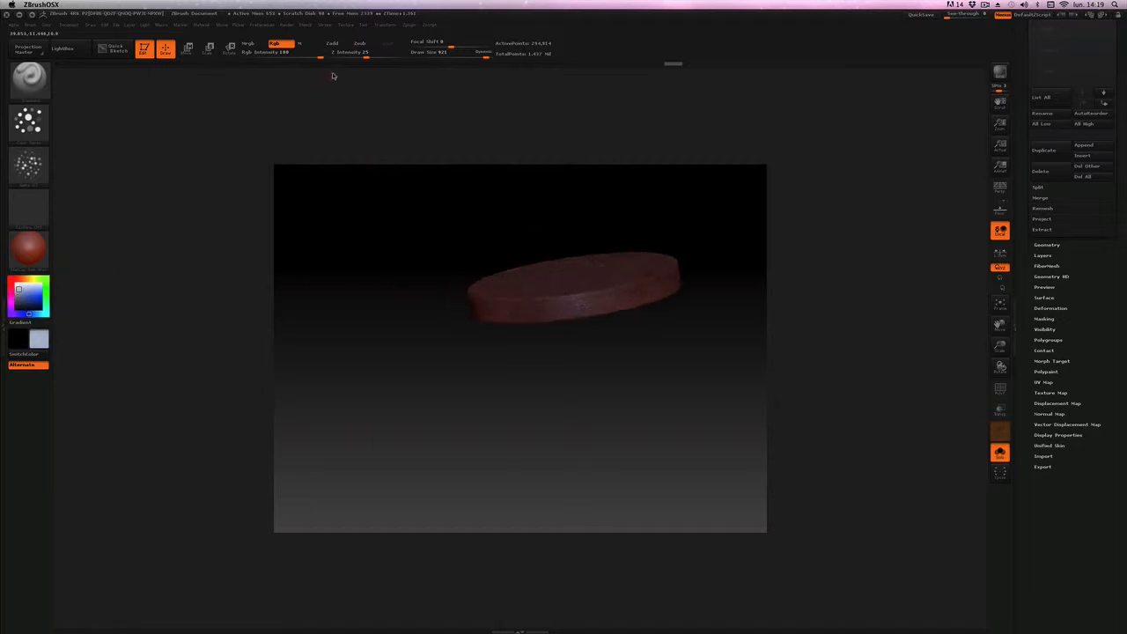
left_click(312, 54)
left_click_drag(731, 204, 714, 231)
left_click_drag(442, 393, 534, 359, "alt")
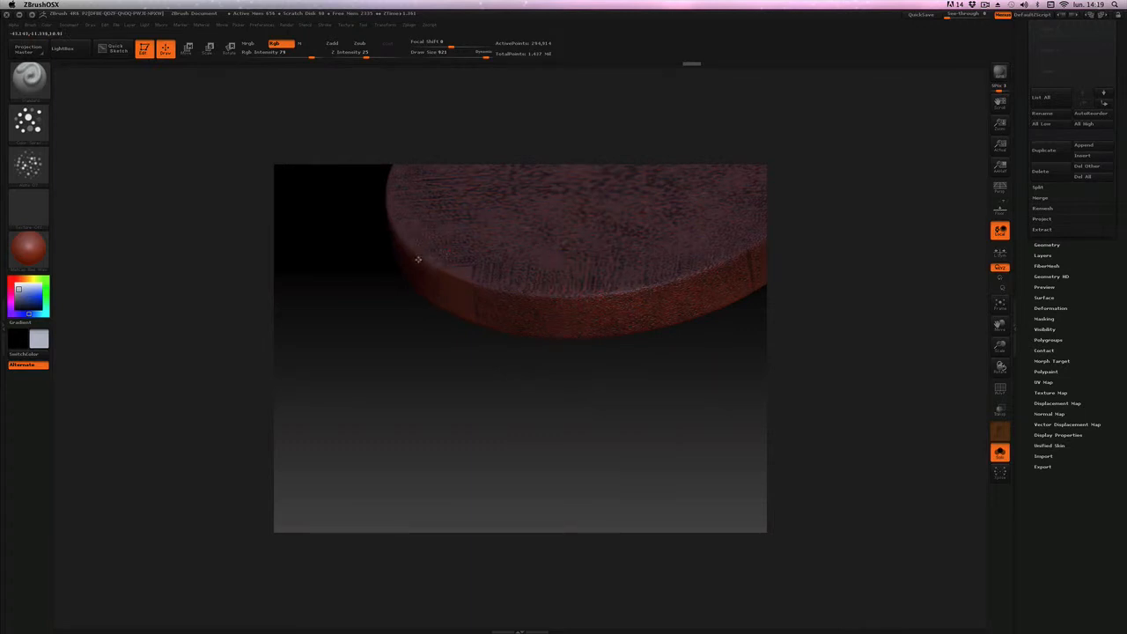
left_click_drag(622, 375, 619, 325, "alt")
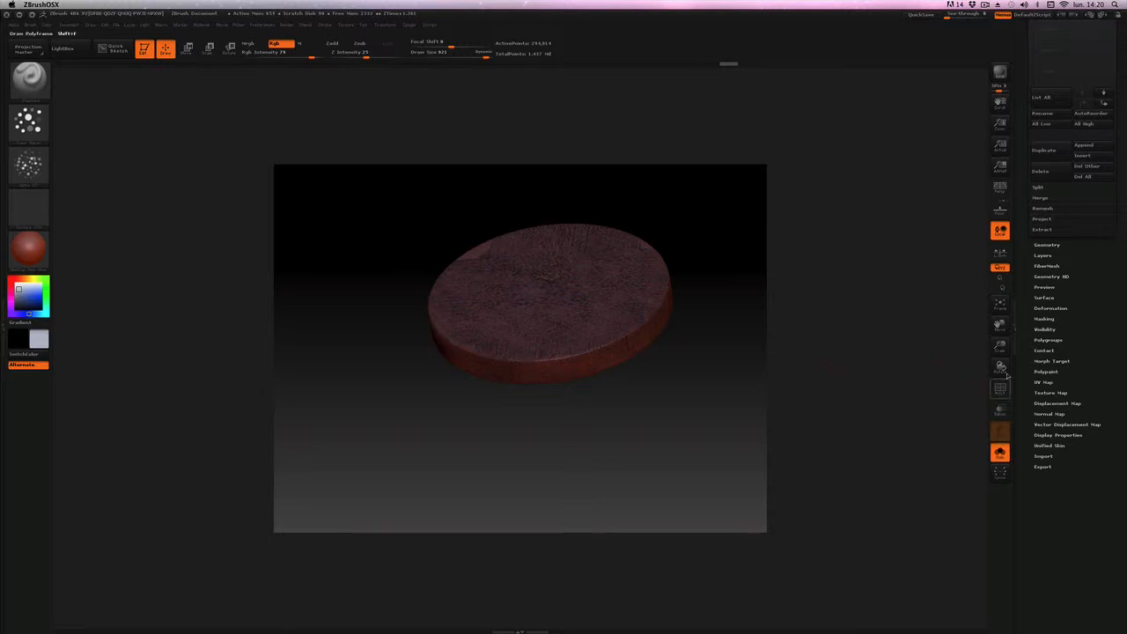
Create a new texture map for the lantern base from its polypaint.
left_click(1046, 394)
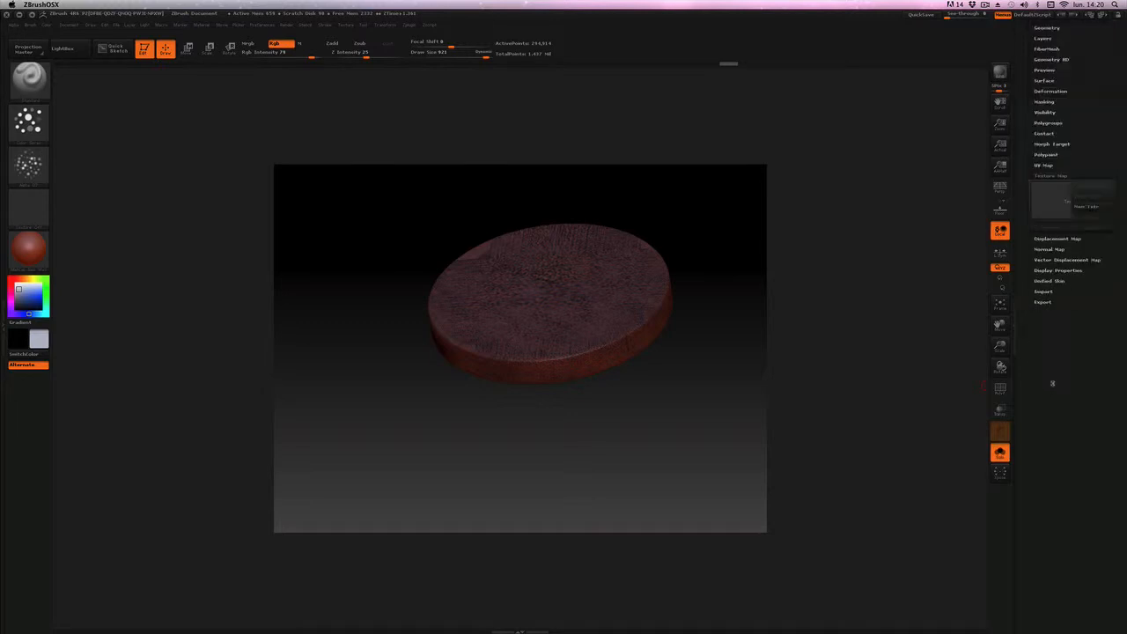
left_click(1057, 141)
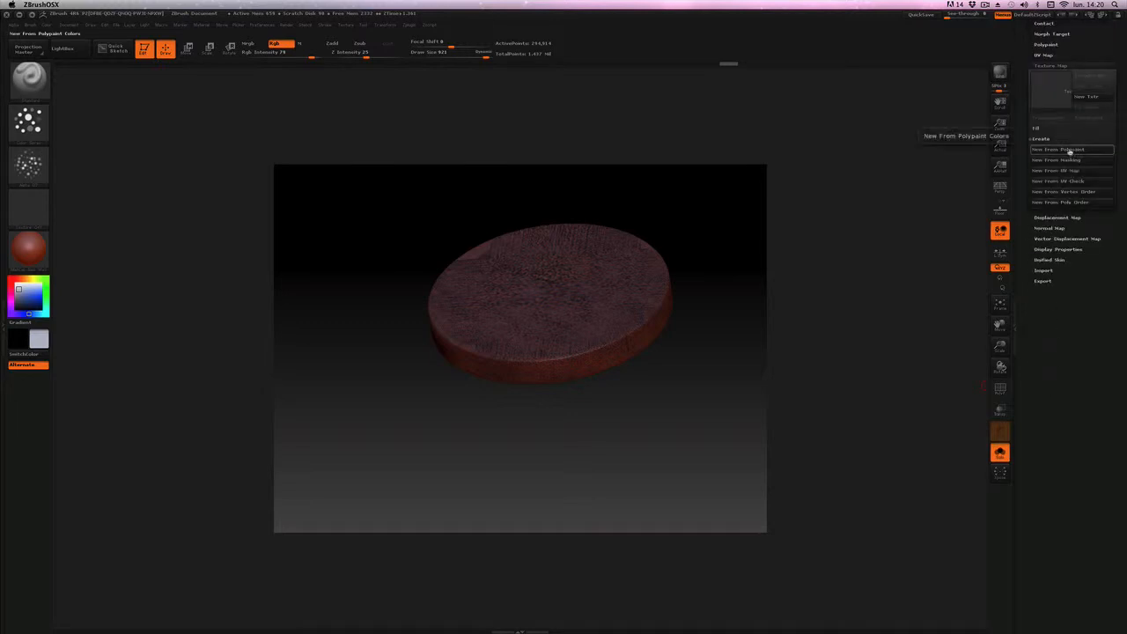
left_click(1069, 151)
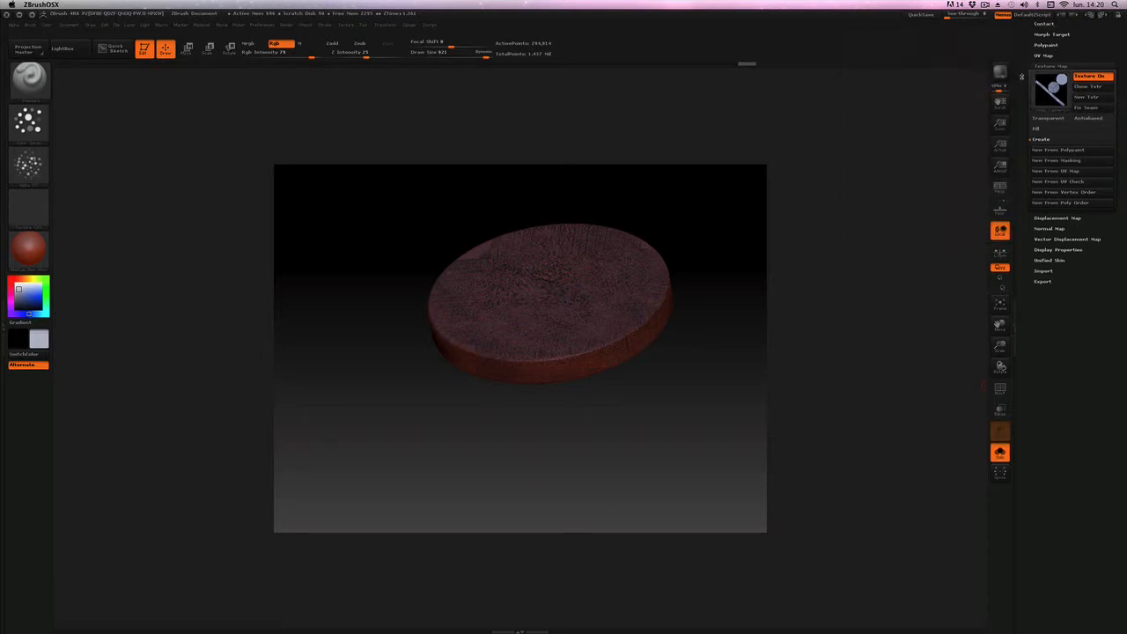
Make the lantern pillars the active subtool, lower the brush's cavity mask intensity and choose a medium slate-blue colour.
left_click_drag(1021, 75, 1051, 203)
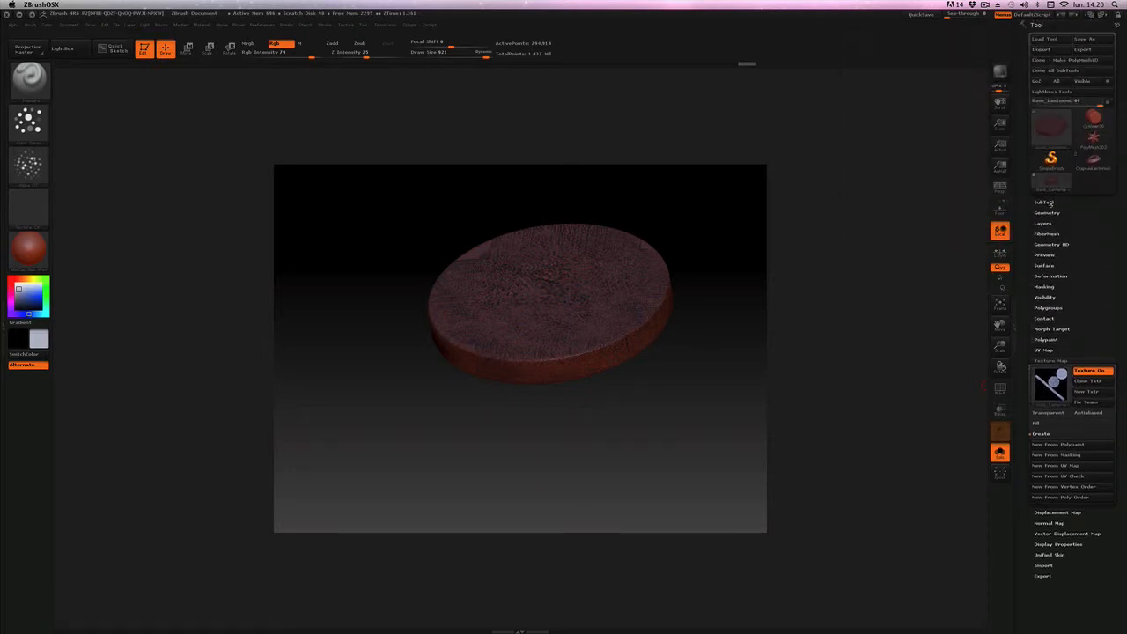
left_click(1045, 202)
left_click(1057, 236)
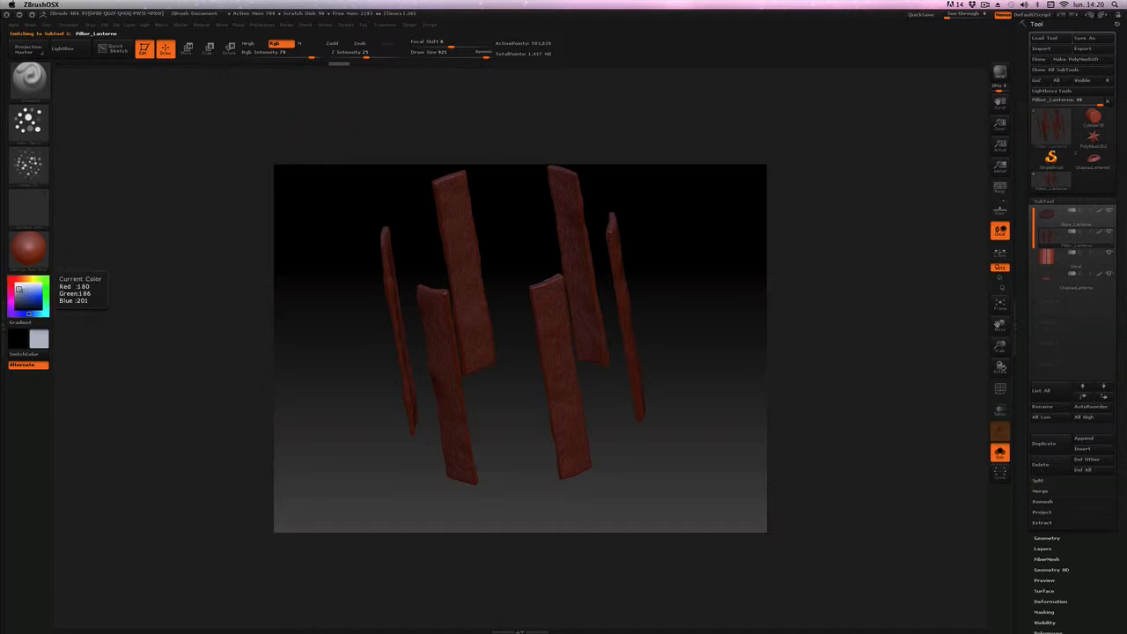
left_click(30, 24)
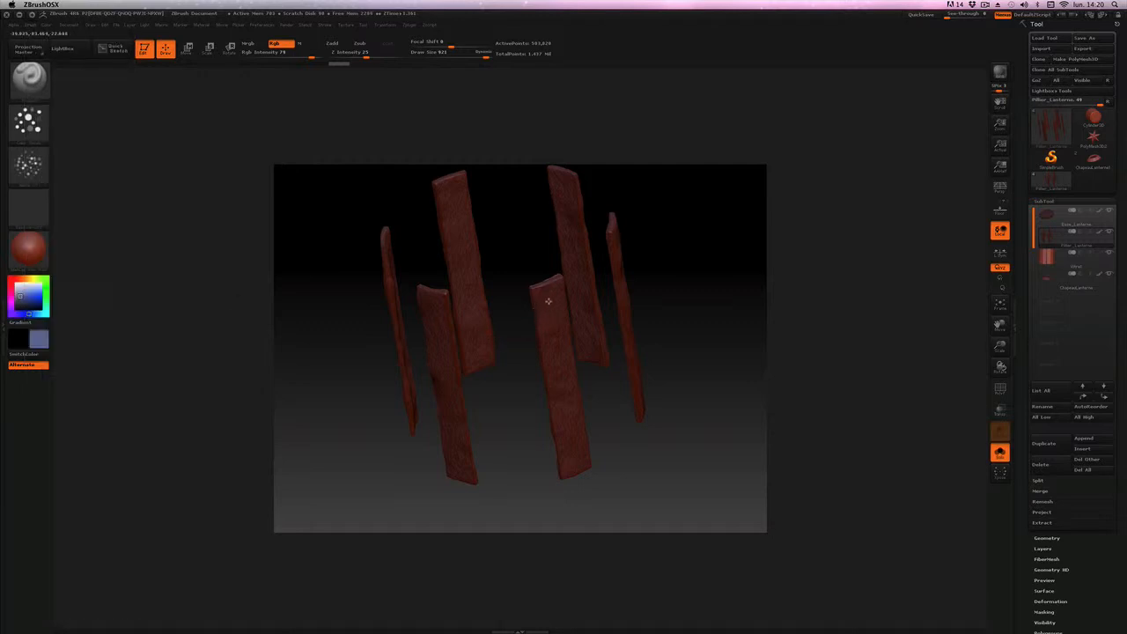
Spray the slate-blue specks along the full length of the first pillars, covering their broad faces and sides.
left_click_drag(528, 231, 627, 185)
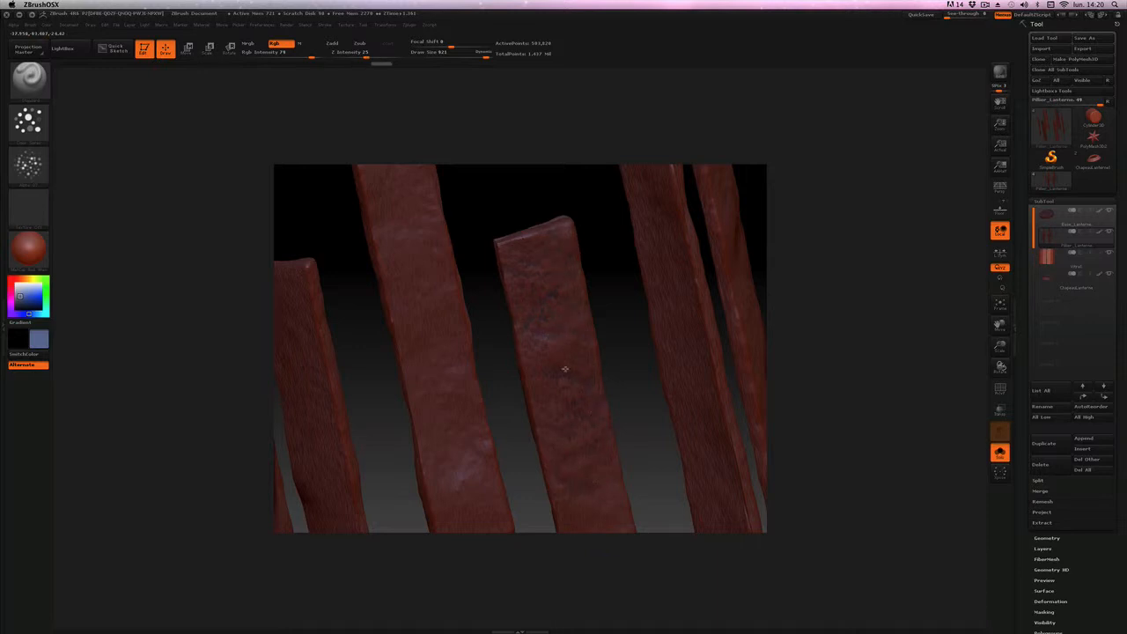
left_click_drag(637, 345, 598, 180, "alt")
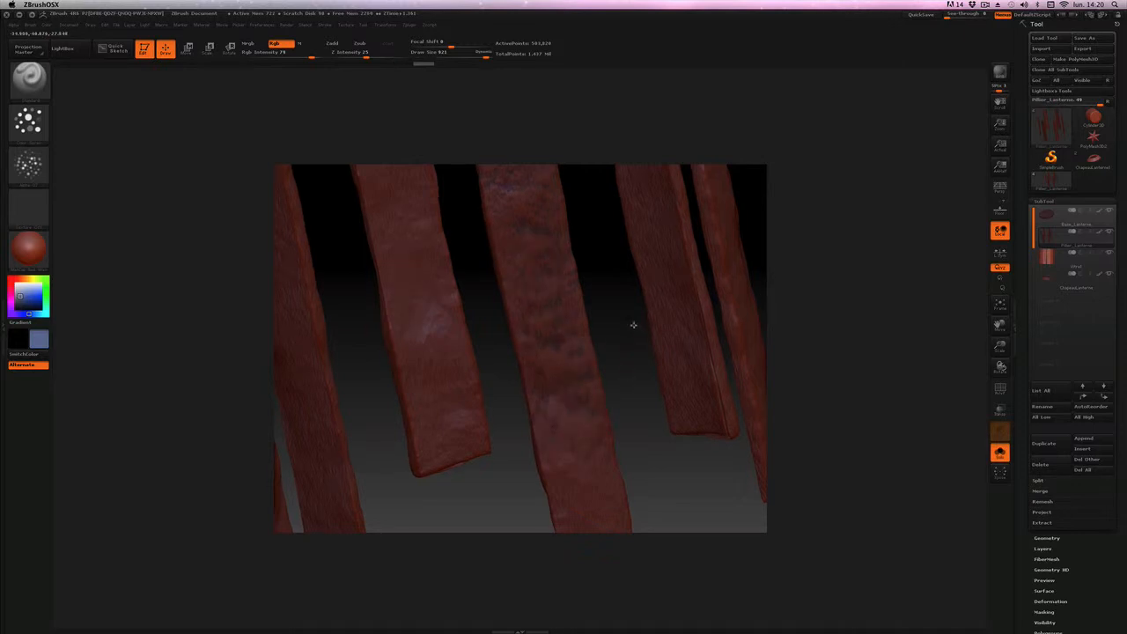
left_click_drag(634, 324, 601, 211, "alt")
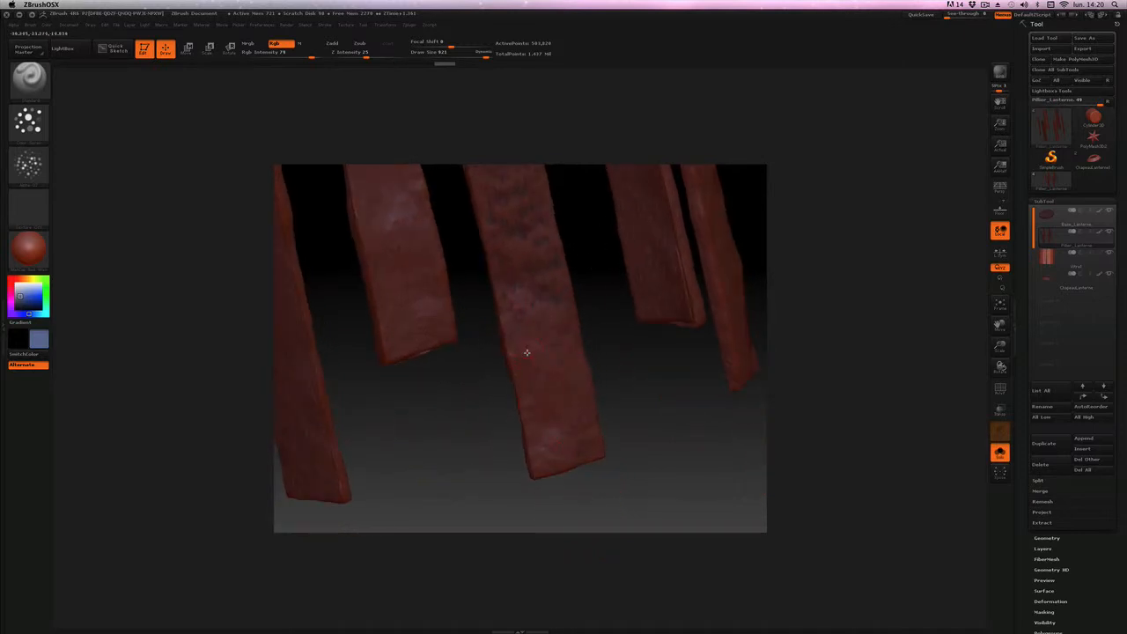
left_click_drag(492, 379, 541, 373)
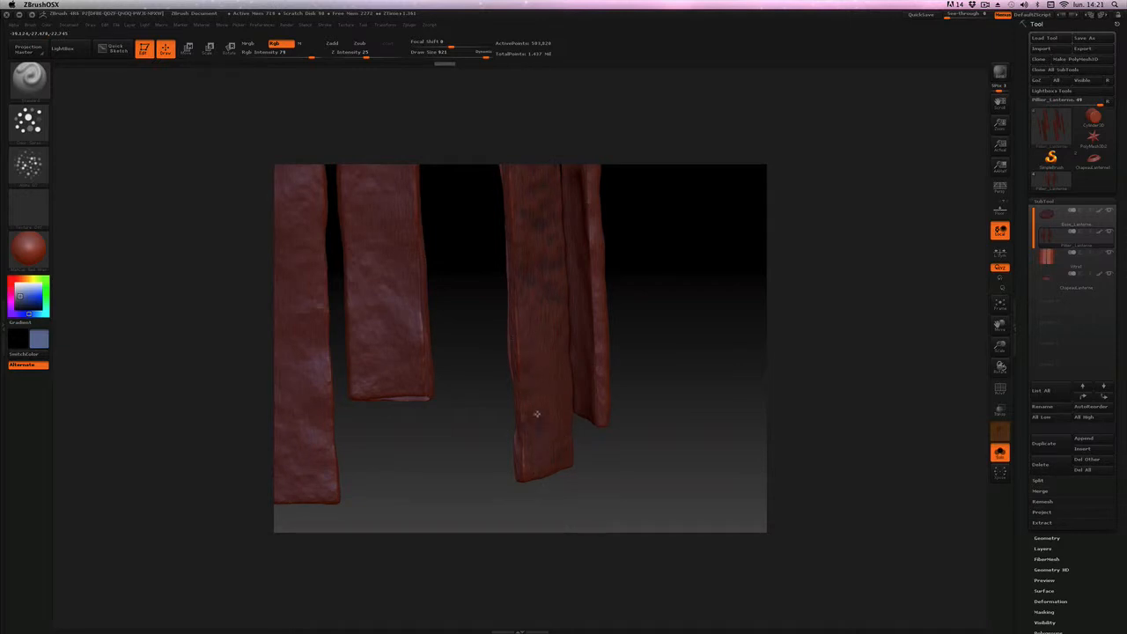
left_click_drag(537, 413, 526, 443)
left_click_drag(705, 254, 723, 219)
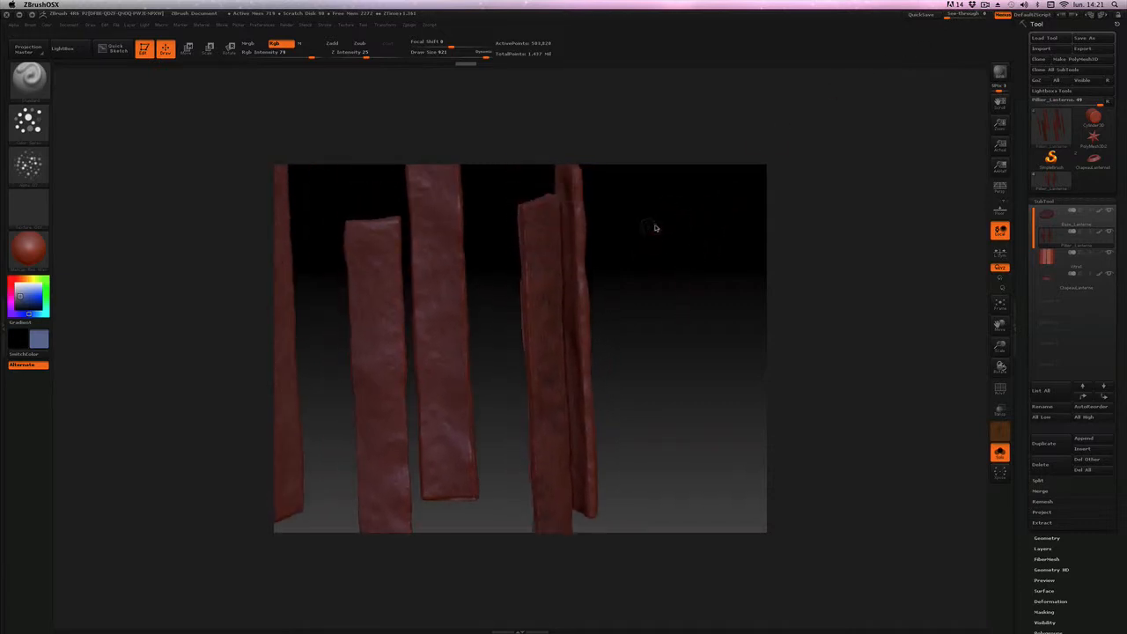
left_click_drag(655, 228, 647, 222)
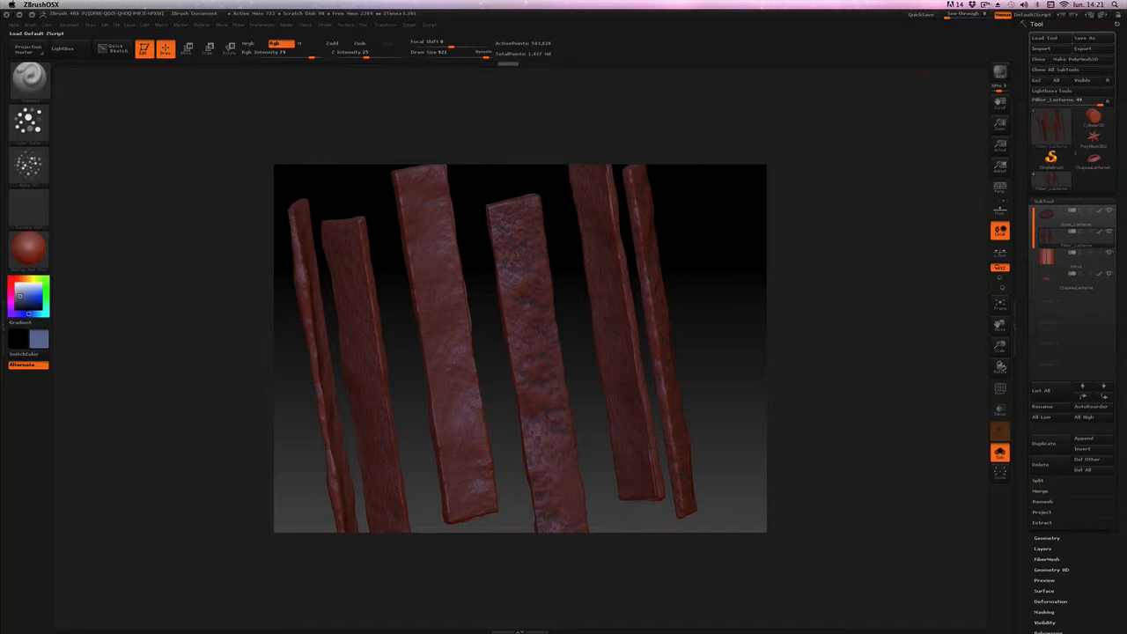
Spray the slate-blue colour over the neighbouring pillars from their upper ends down to their lower ends.
left_click(987, 5)
left_click(1003, 34)
left_click_drag(720, 202, 547, 212)
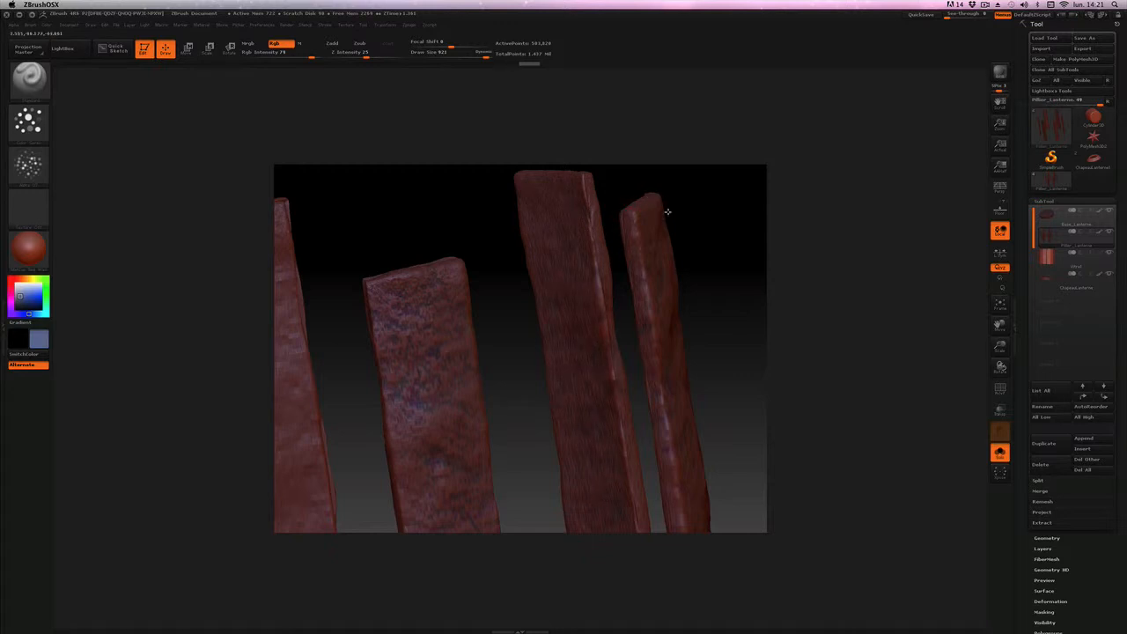
left_click_drag(745, 325, 640, 316)
left_click_drag(723, 385, 608, 347)
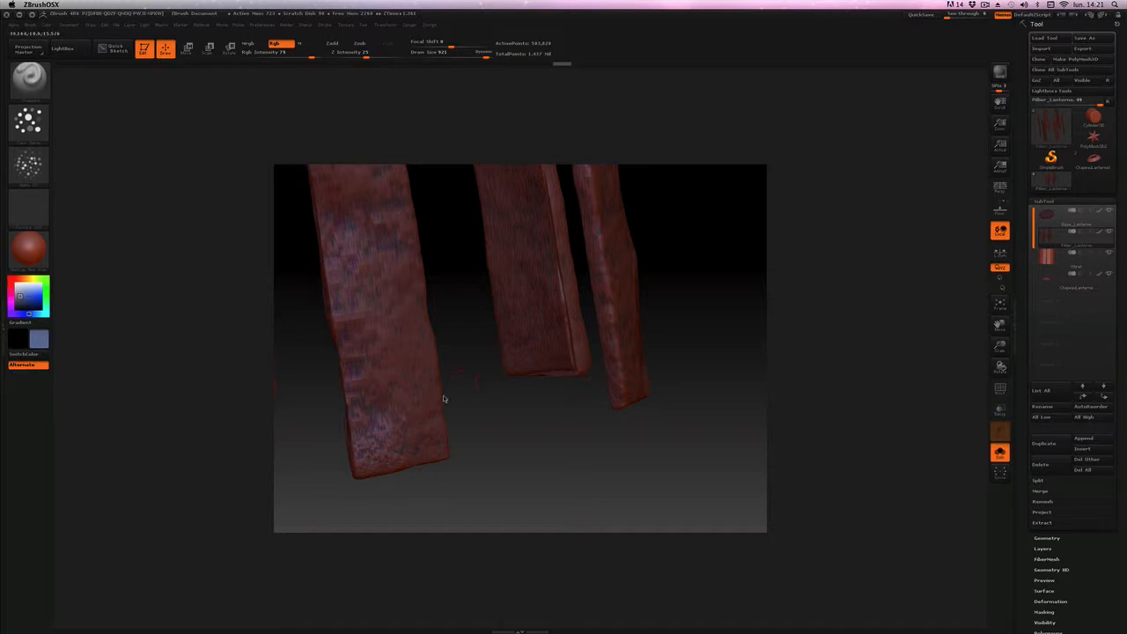
Cover the next pillar's broad face with slate-blue specks, working from its lower end up to its top.
left_click_drag(399, 344, 581, 328)
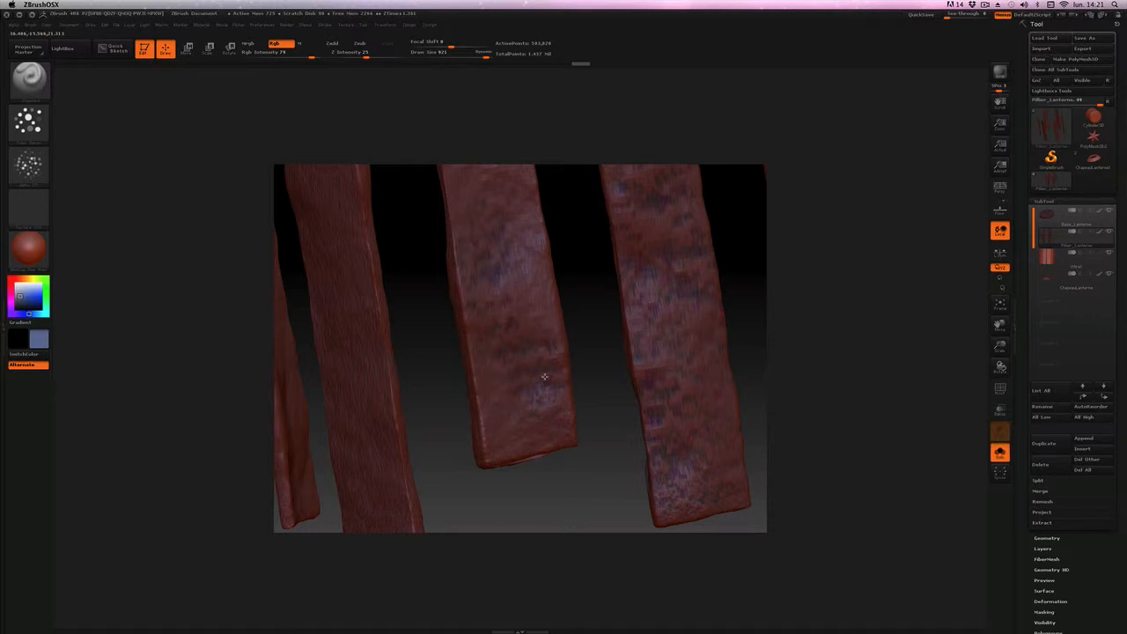
left_click_drag(571, 226, 509, 321)
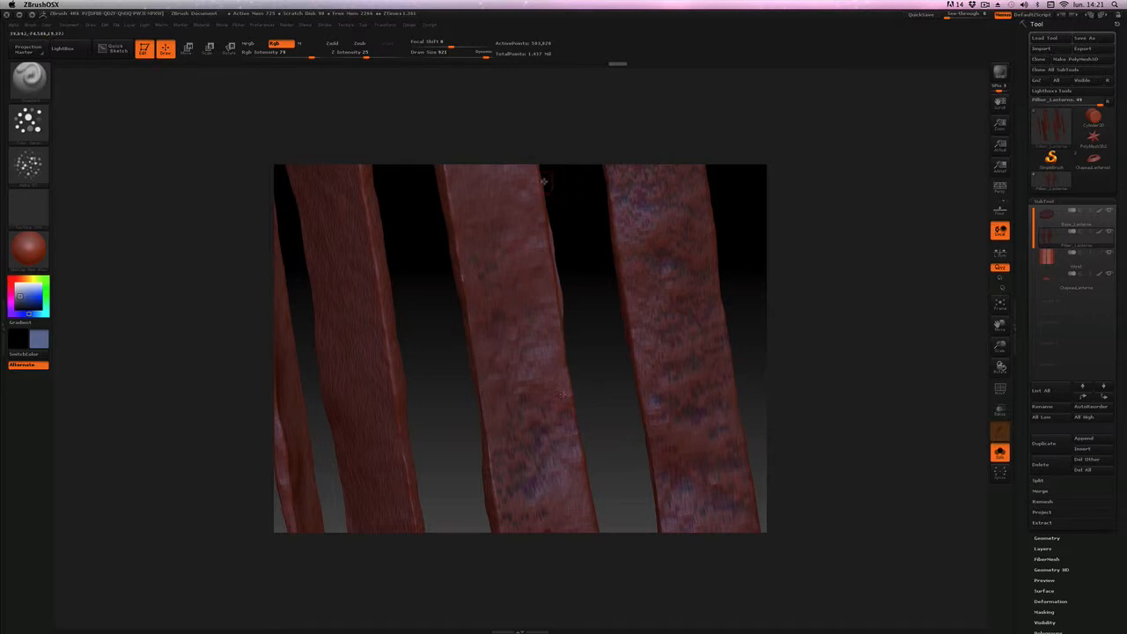
left_click_drag(572, 188, 523, 303)
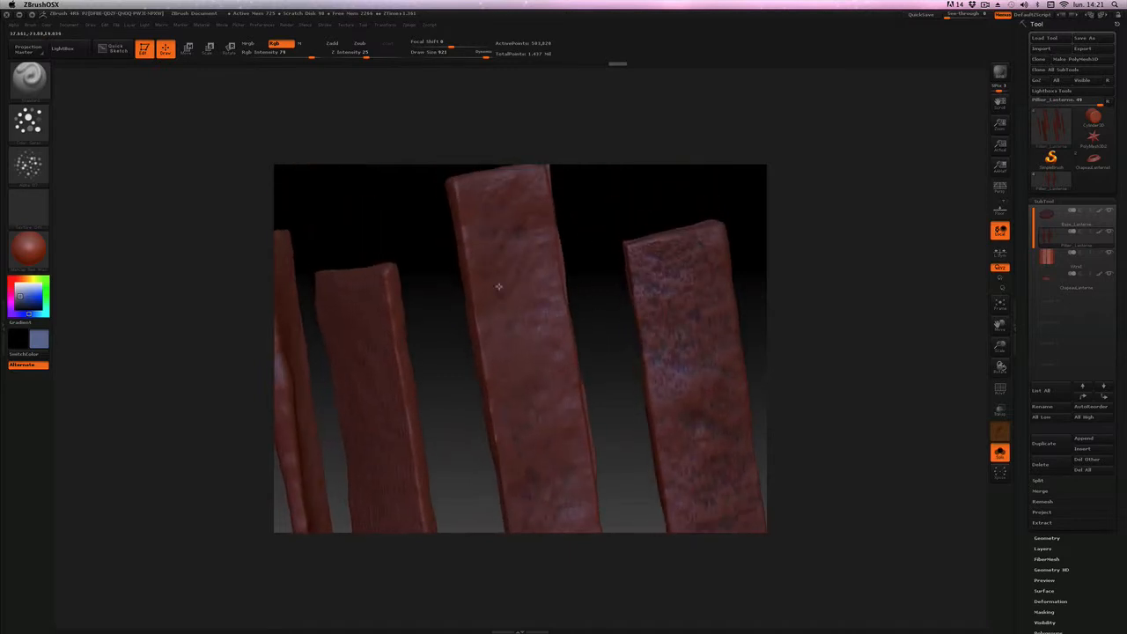
mouse_move(398, 232)
left_mouse_down()
mouse_move(443, 211)
mouse_move(588, 217)
mouse_move(556, 411)
mouse_move(560, 402)
left_mouse_up()
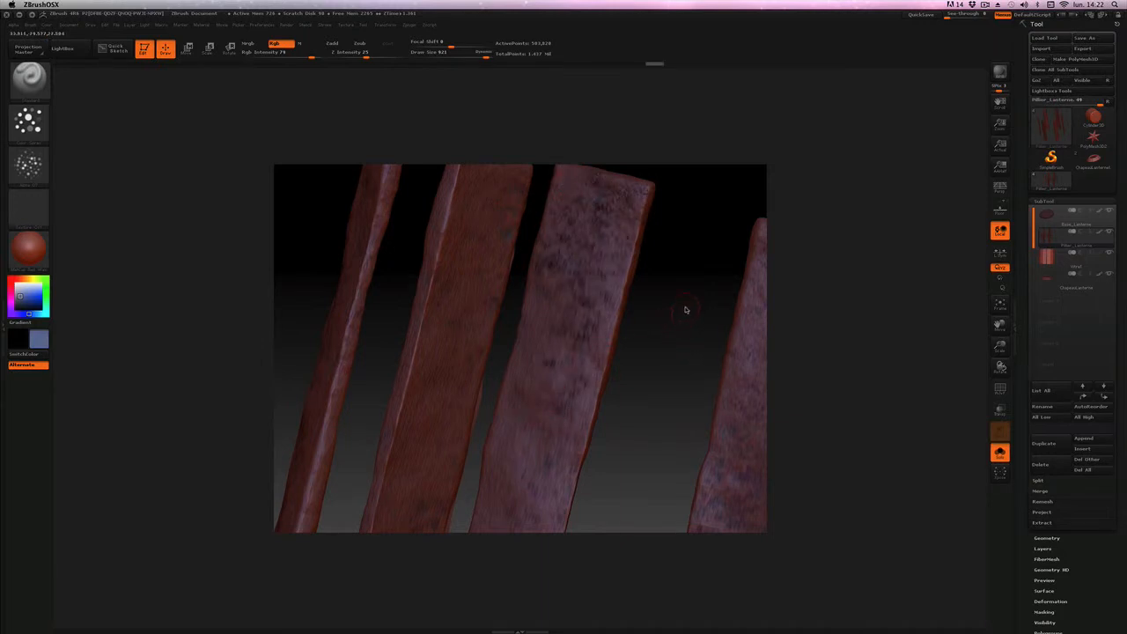
Continue the slate-blue spray over the inner and outer faces of the pillars on the opposite side of the lantern.
left_click_drag(687, 306, 665, 292)
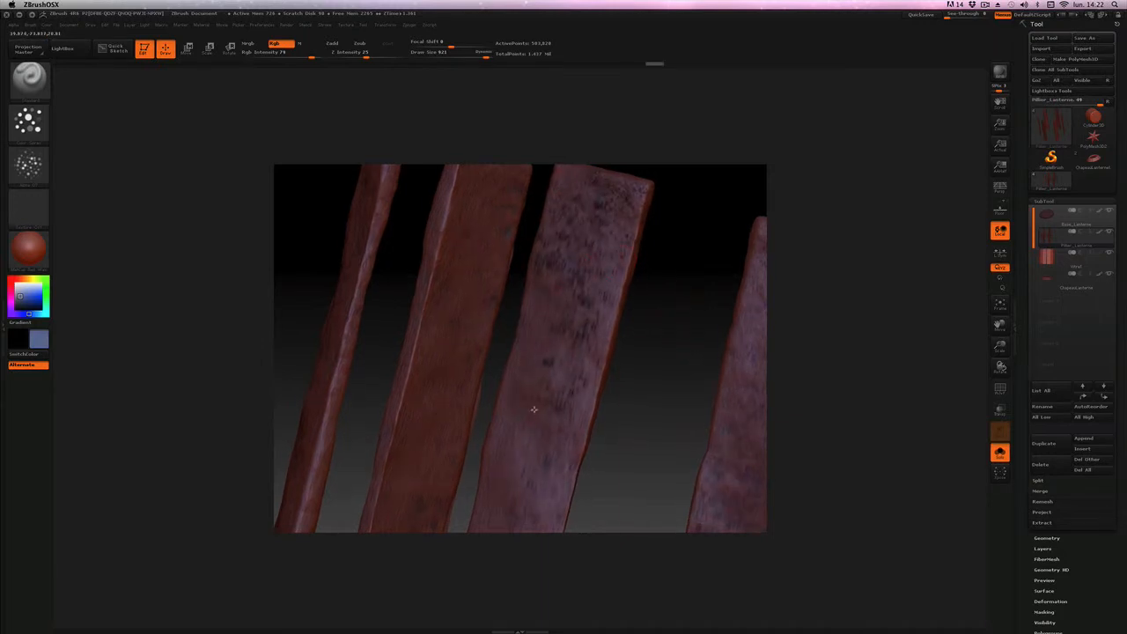
left_click(692, 237, "ctrl")
left_click(693, 236, "ctrl")
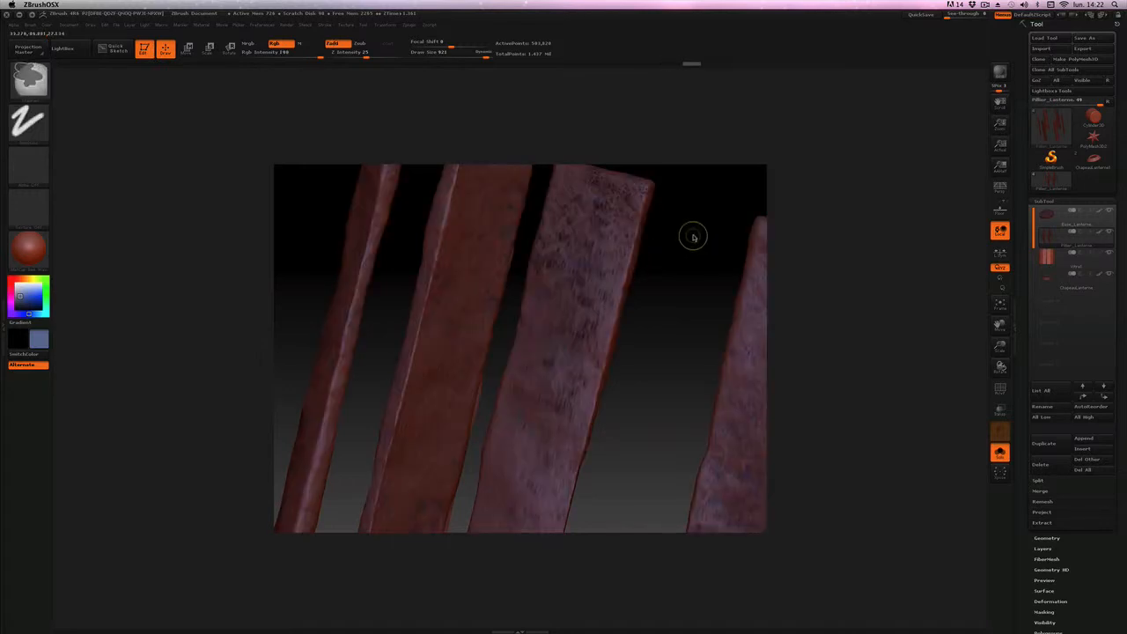
mouse_move(714, 227)
left_mouse_down()
mouse_move(586, 269)
mouse_move(681, 224)
mouse_move(555, 256)
left_mouse_up()
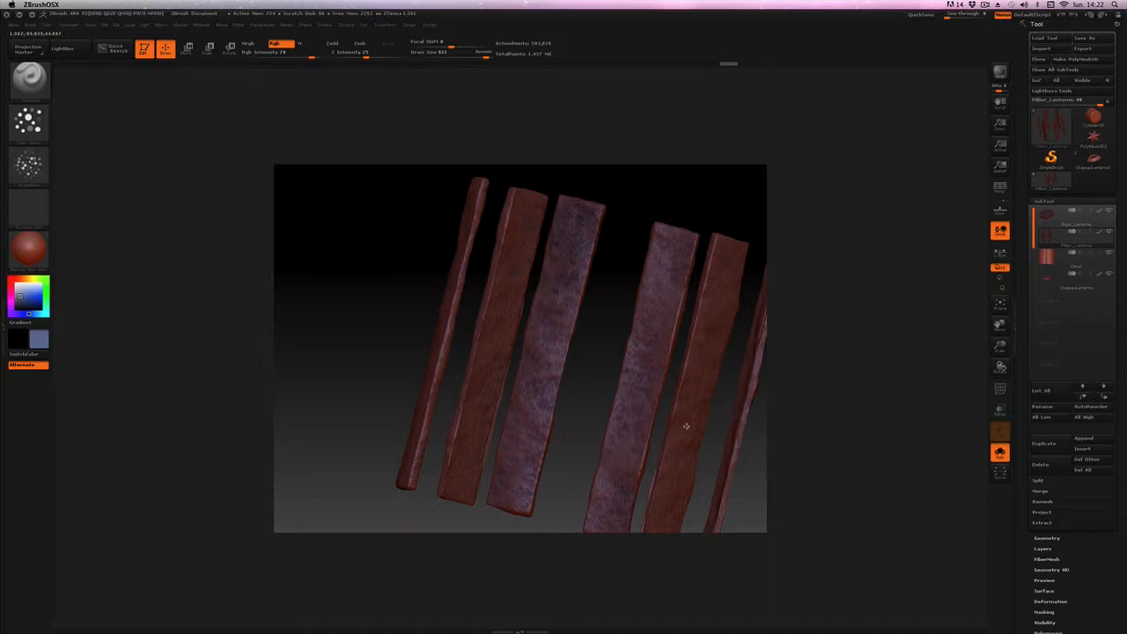
left_click_drag(390, 320, 374, 247)
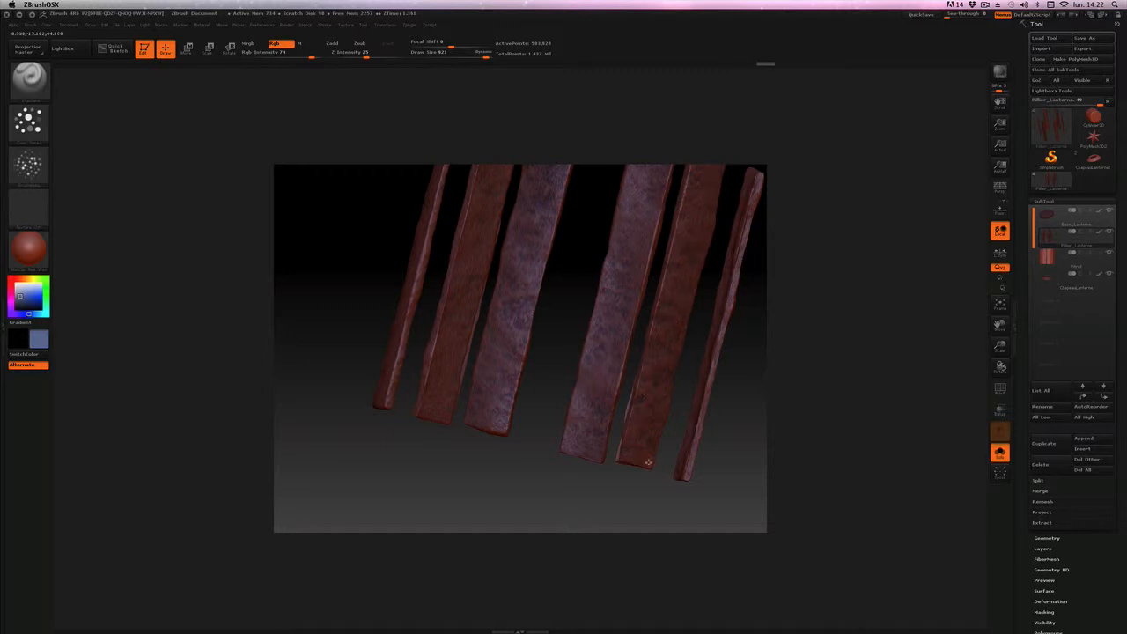
left_click_drag(584, 265, 647, 295)
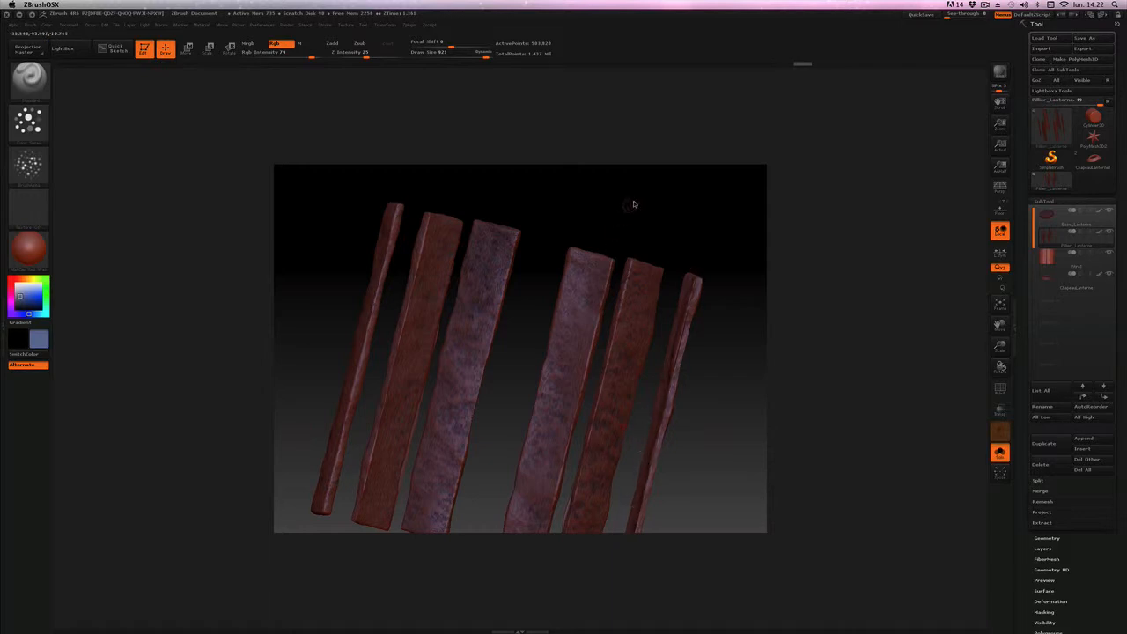
Fill in the slate-blue specks on the remaining bare pillars all around the lantern.
left_click_drag(667, 201, 693, 299)
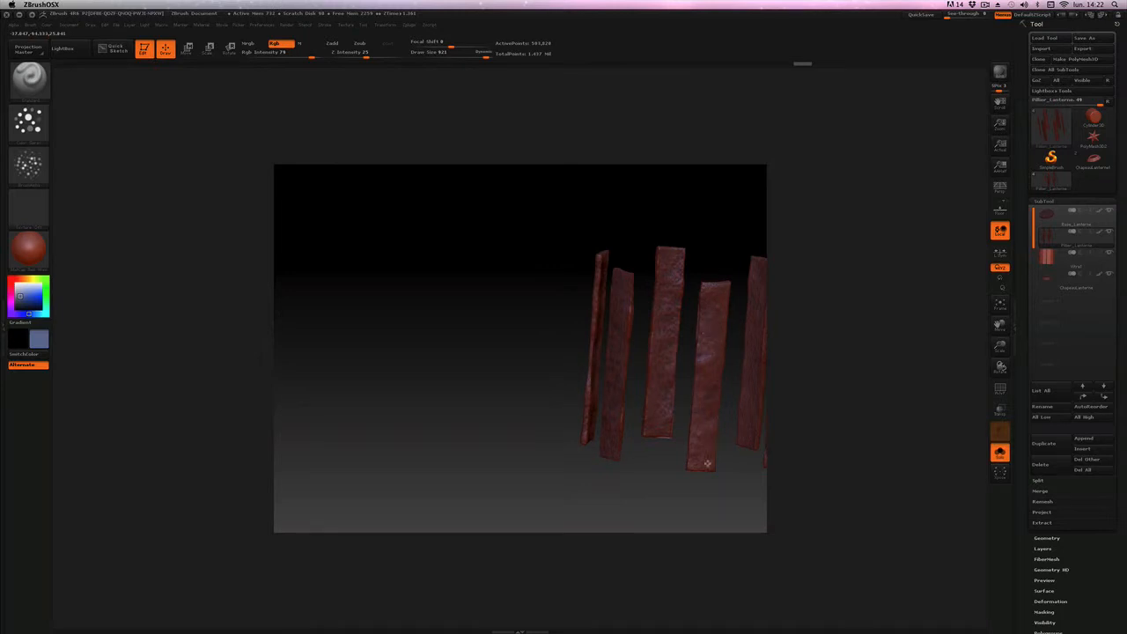
left_click_drag(732, 458, 673, 342)
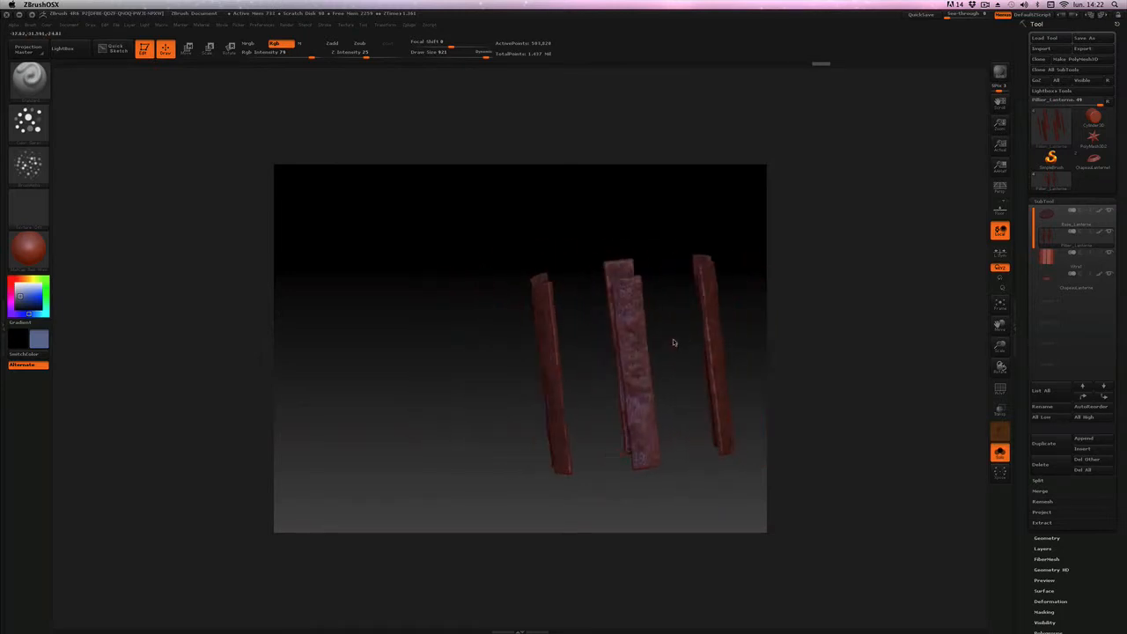
left_click_drag(772, 297, 695, 252)
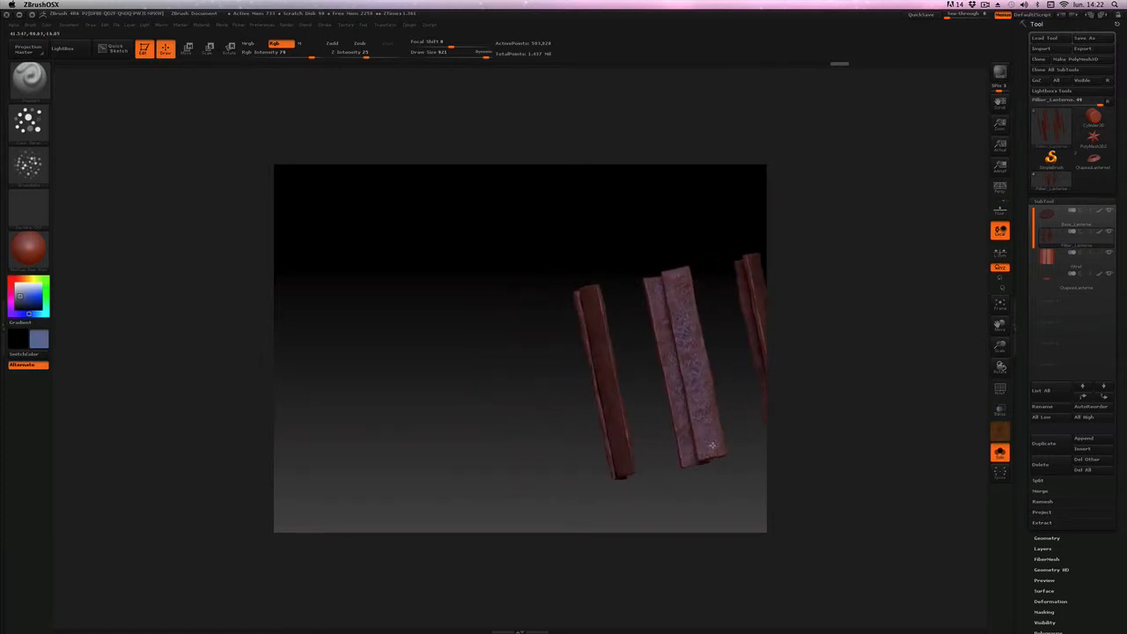
left_click_drag(738, 397, 661, 386)
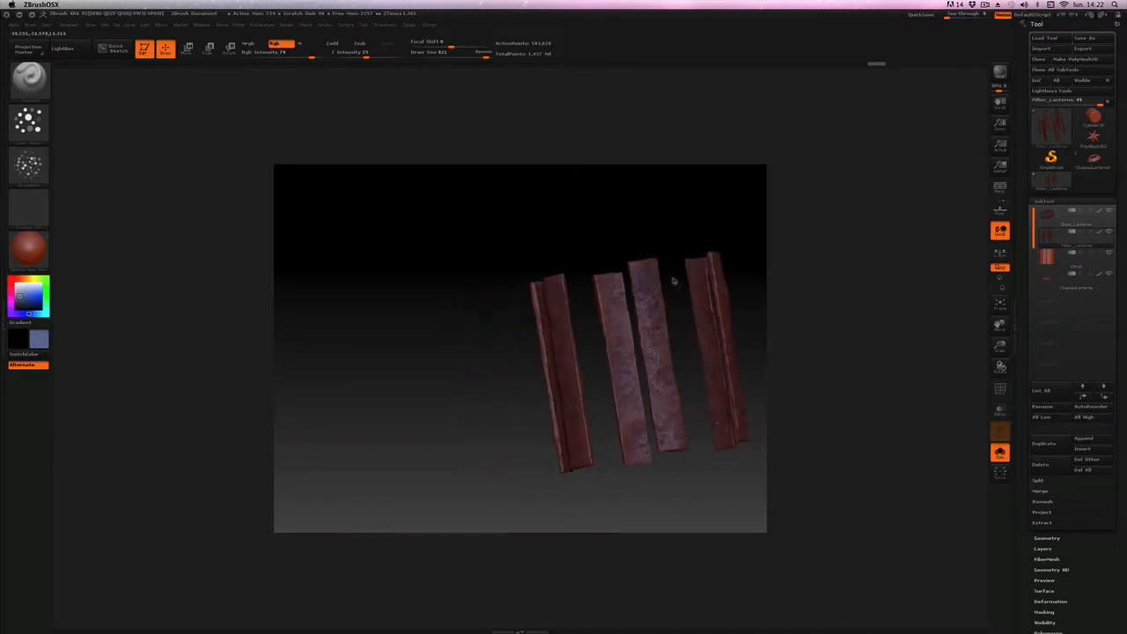
left_click_drag(496, 219, 546, 209)
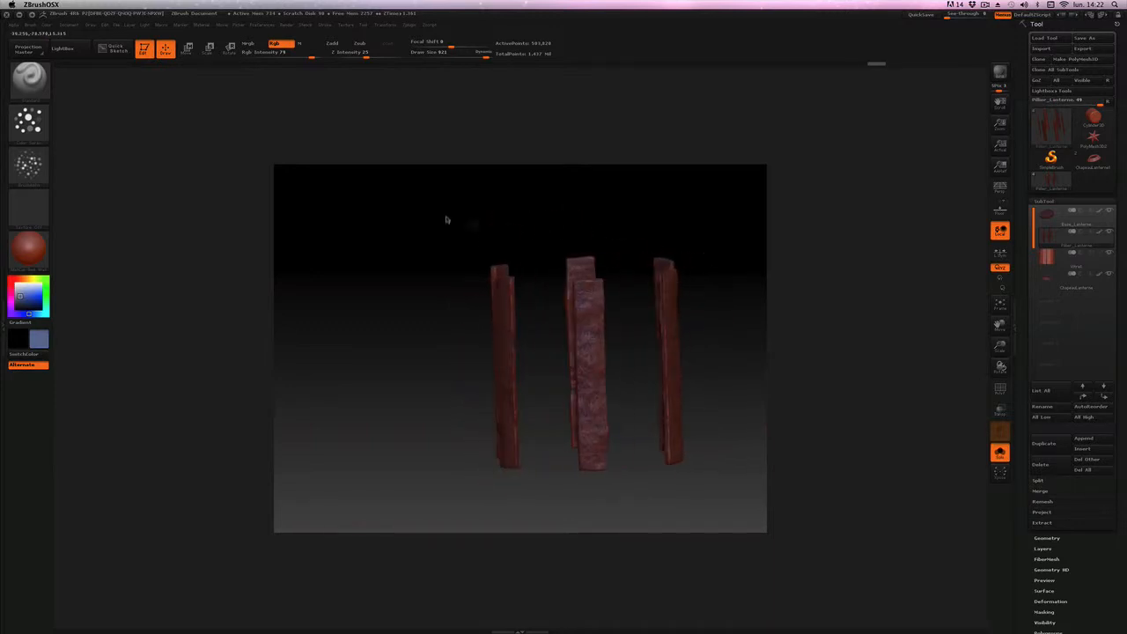
Raise the cavity mask intensity in the brush's auto masking settings and choose a light grey-blue colour.
left_click(32, 25)
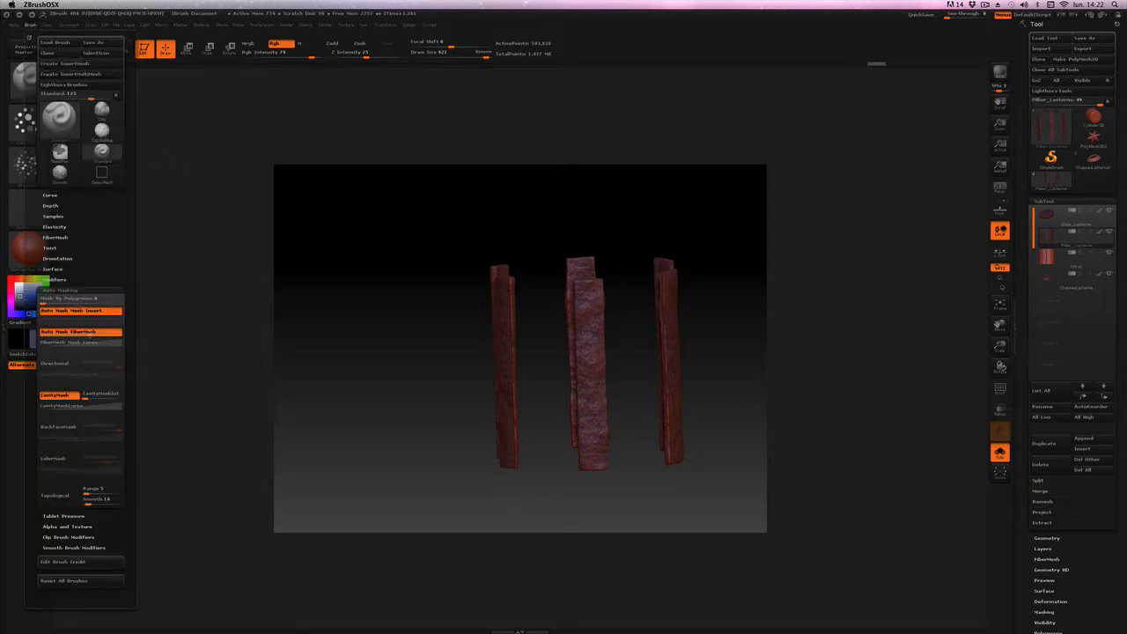
left_click(111, 397)
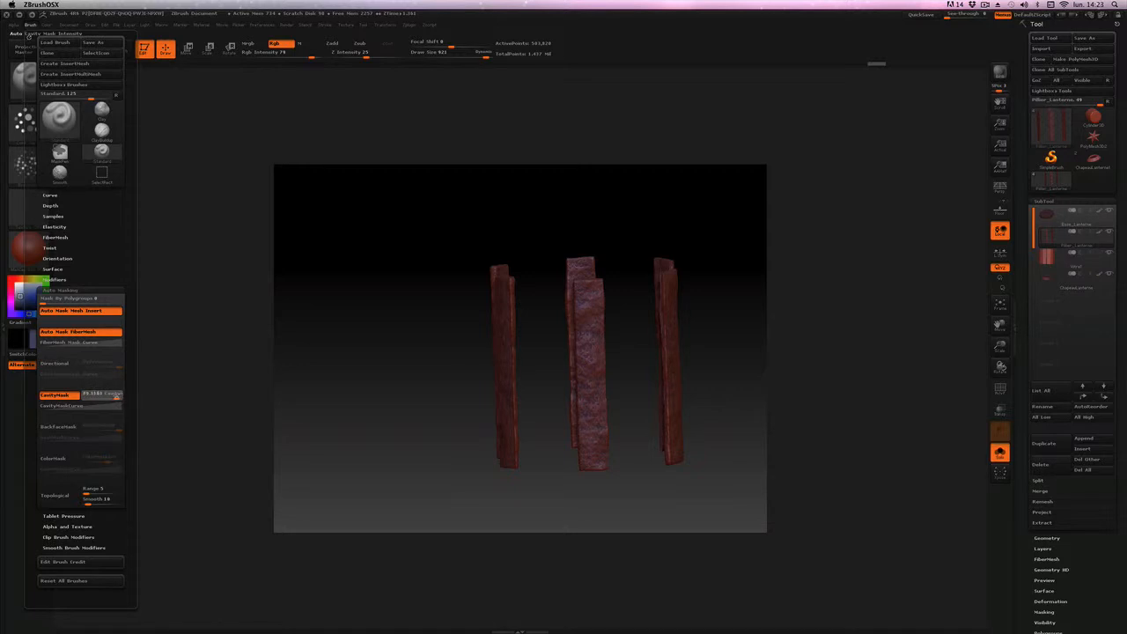
left_click(117, 397)
left_click_drag(117, 397, 122, 397)
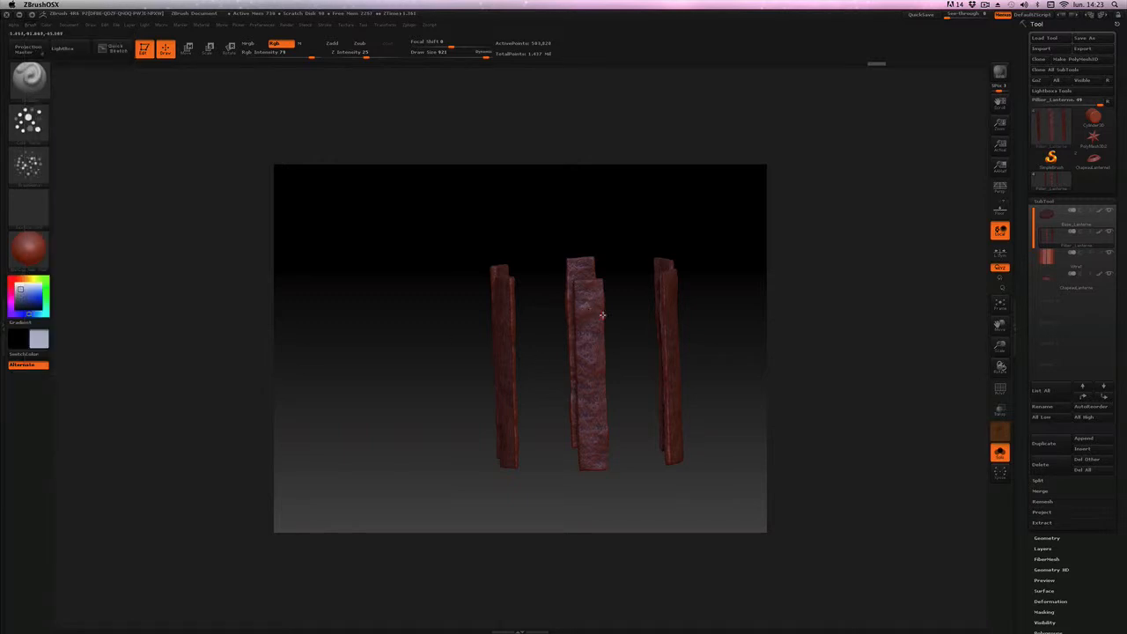
Spray the light grey-blue colour over the frontmost pillar from its upper end to its foot.
mouse_move(625, 223)
left_mouse_down()
mouse_move(737, 193)
mouse_move(625, 236)
left_mouse_up()
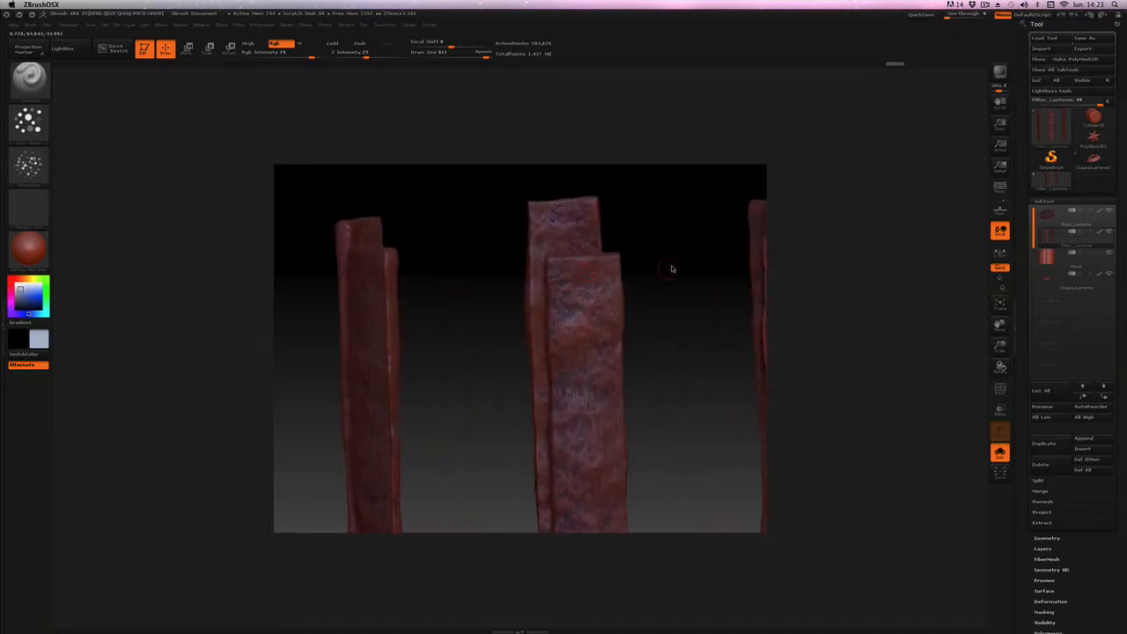
left_click_drag(671, 269, 542, 357)
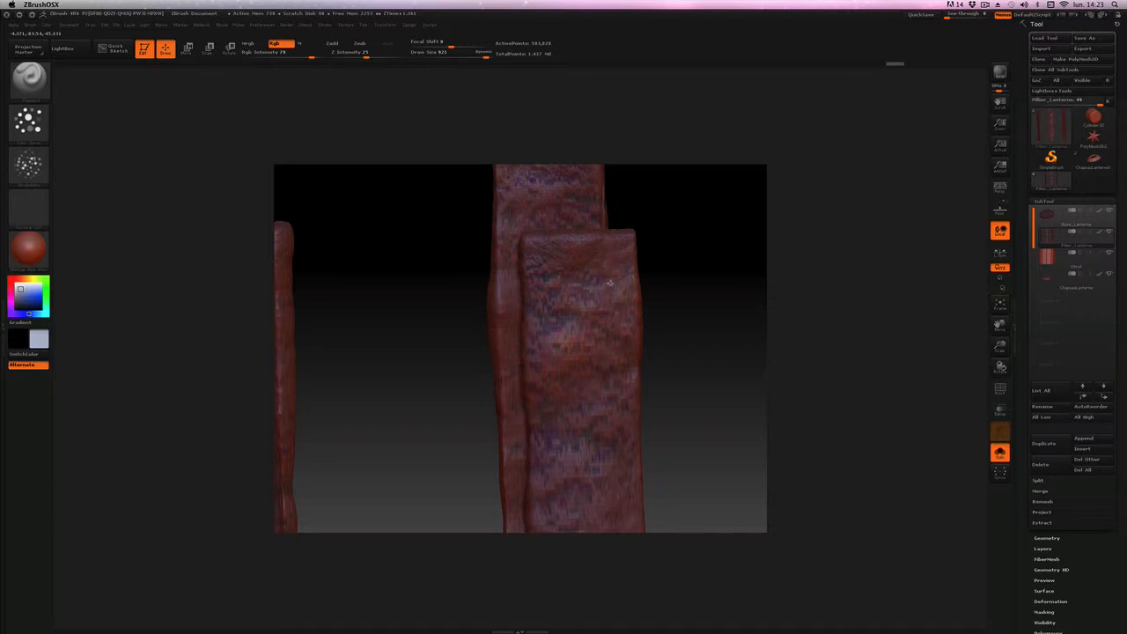
mouse_move(610, 283)
left_mouse_down()
mouse_move(626, 429)
mouse_move(568, 405)
left_mouse_up()
mouse_move(708, 295)
left_mouse_down()
mouse_move(693, 289)
mouse_move(571, 353)
left_mouse_up()
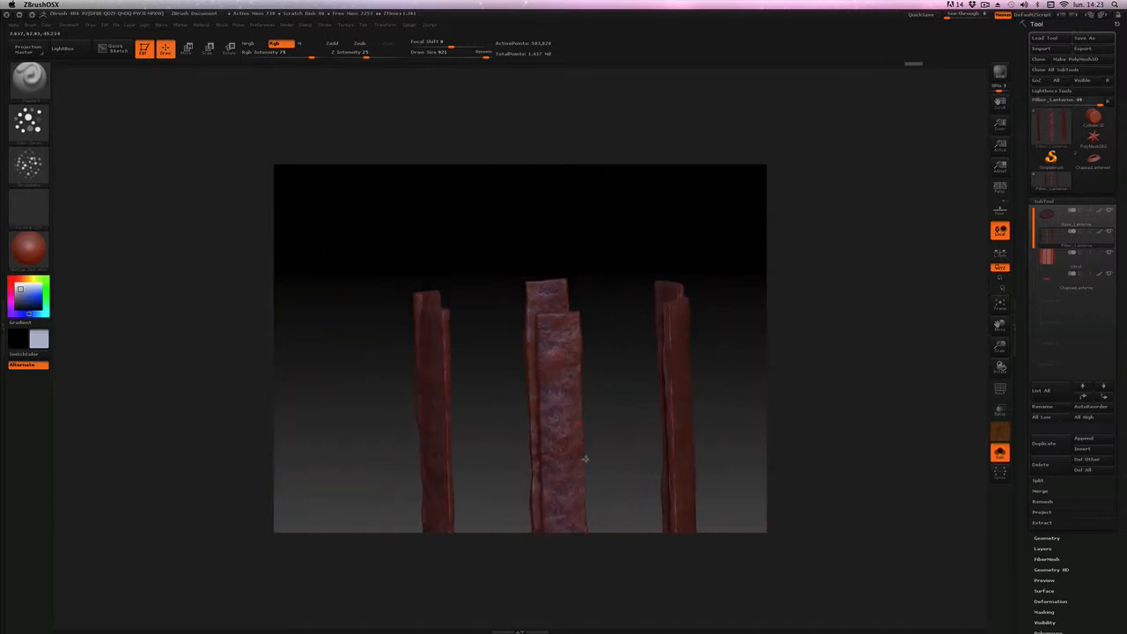
left_click_drag(585, 459, 588, 456)
left_click_drag(630, 356, 617, 237, "alt")
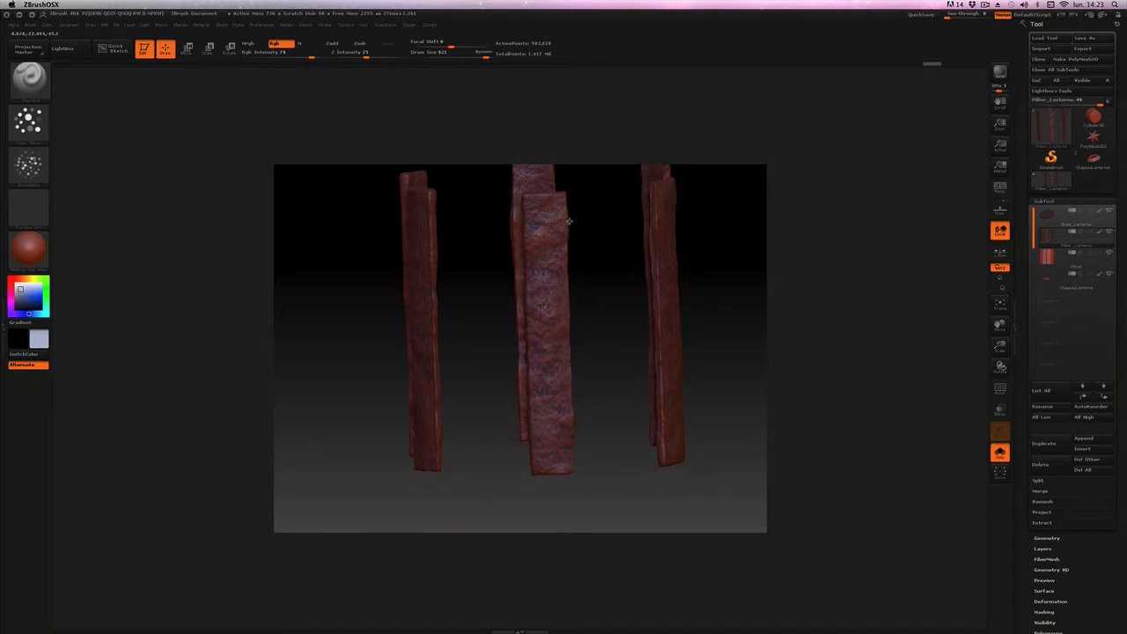
Continue the light grey-blue spray over the outer faces of the pillars beside the finished front pillar.
left_click_drag(732, 214, 719, 203)
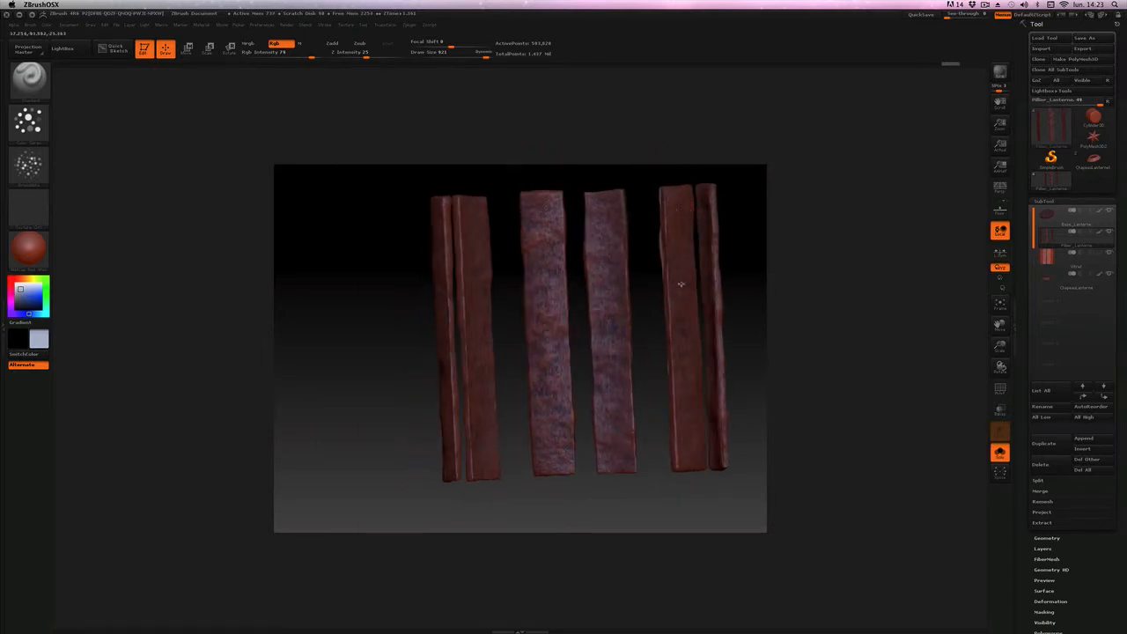
left_click_drag(675, 258, 668, 255)
left_click_drag(593, 287, 467, 291)
left_click_drag(469, 476, 581, 308)
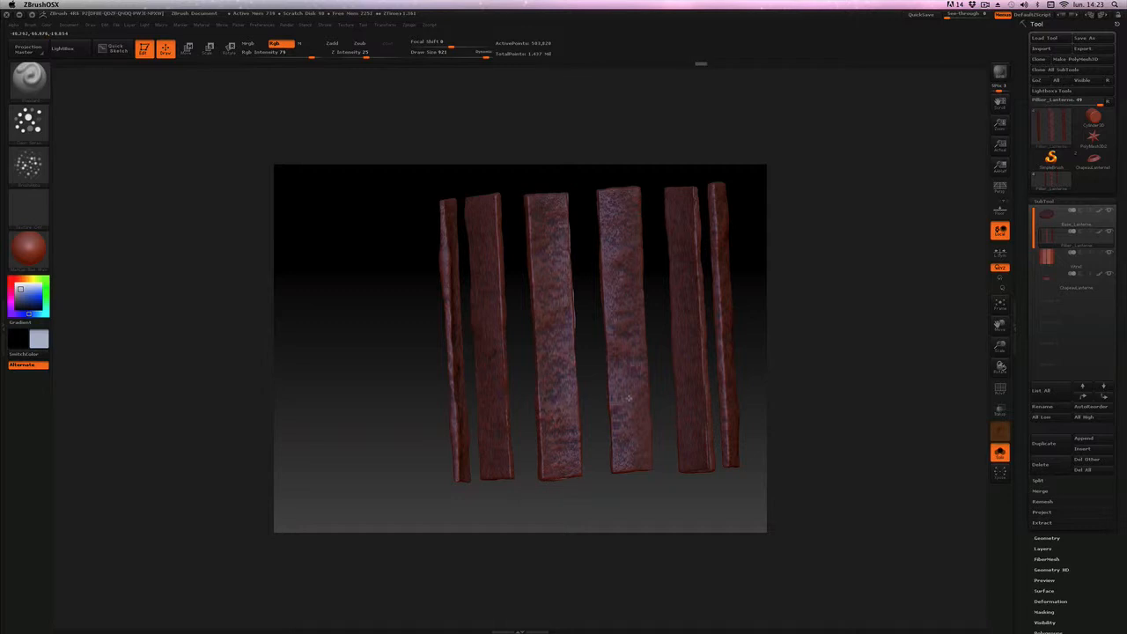
Cover the remaining pillars around the lantern with the light grey-blue spray, including their inner faces.
left_click_drag(378, 319, 464, 308)
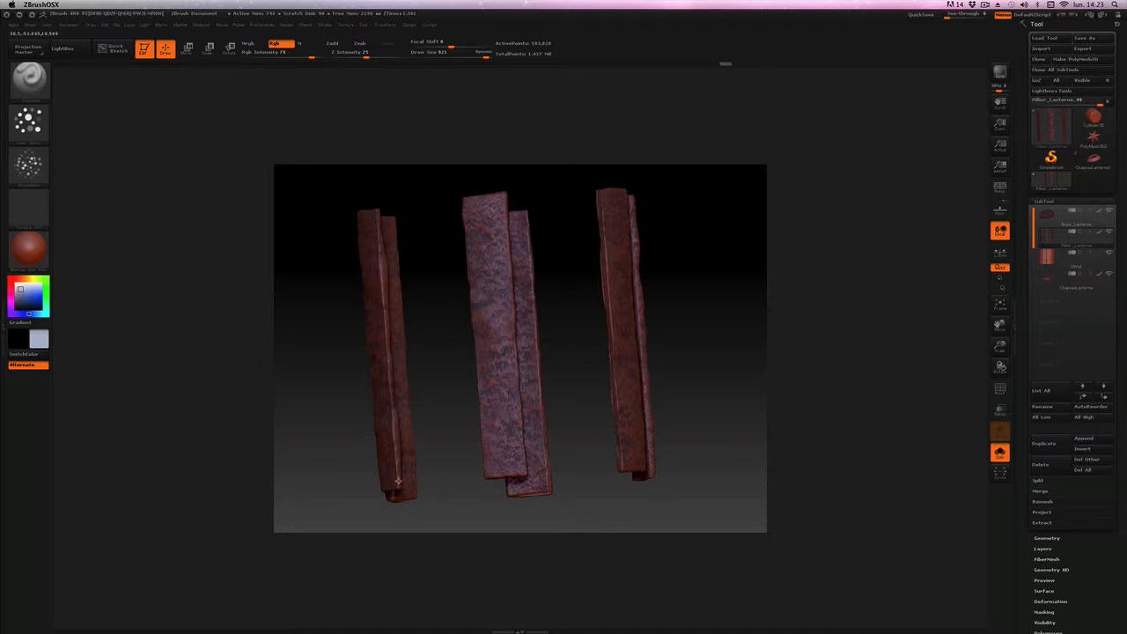
left_click_drag(398, 480, 458, 378)
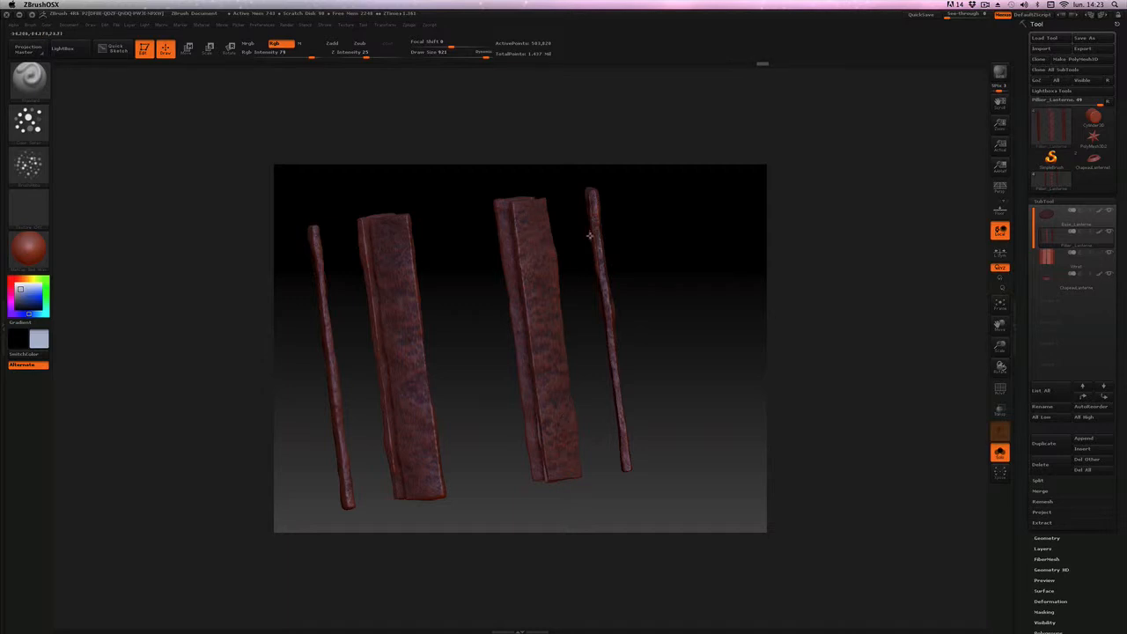
left_click_drag(691, 209, 662, 208)
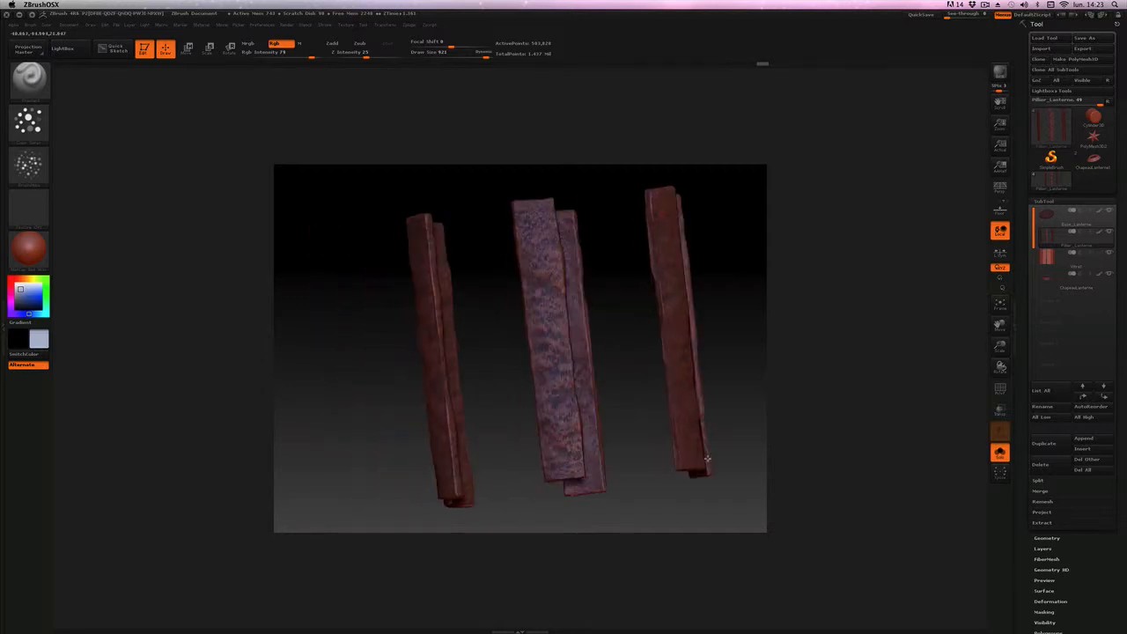
left_click_drag(707, 458, 702, 294)
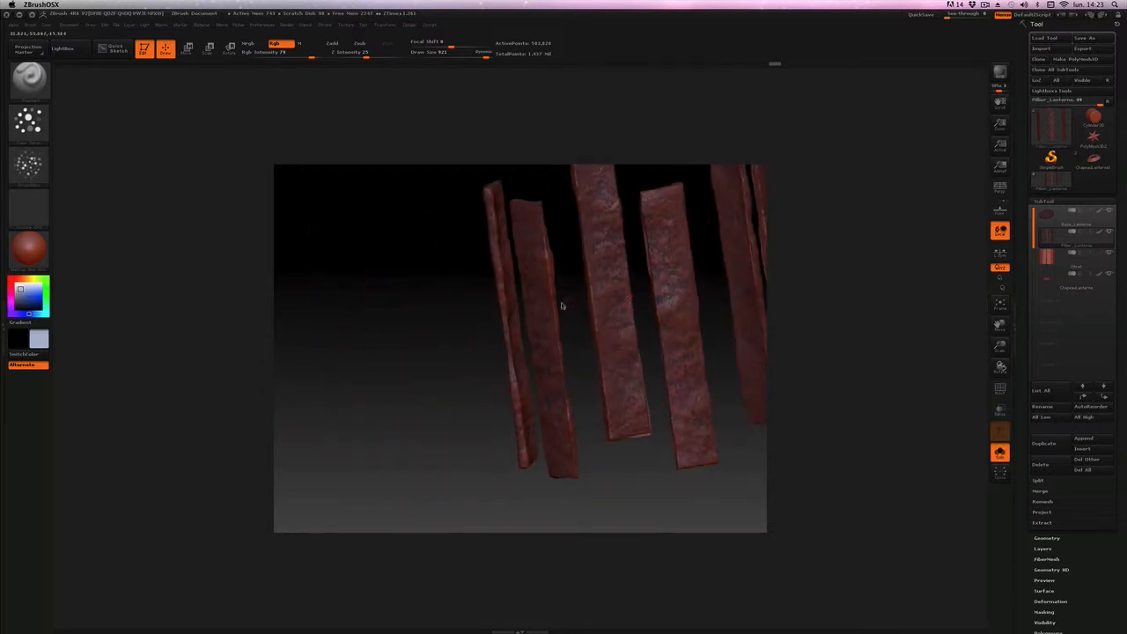
left_click_drag(437, 337, 590, 276)
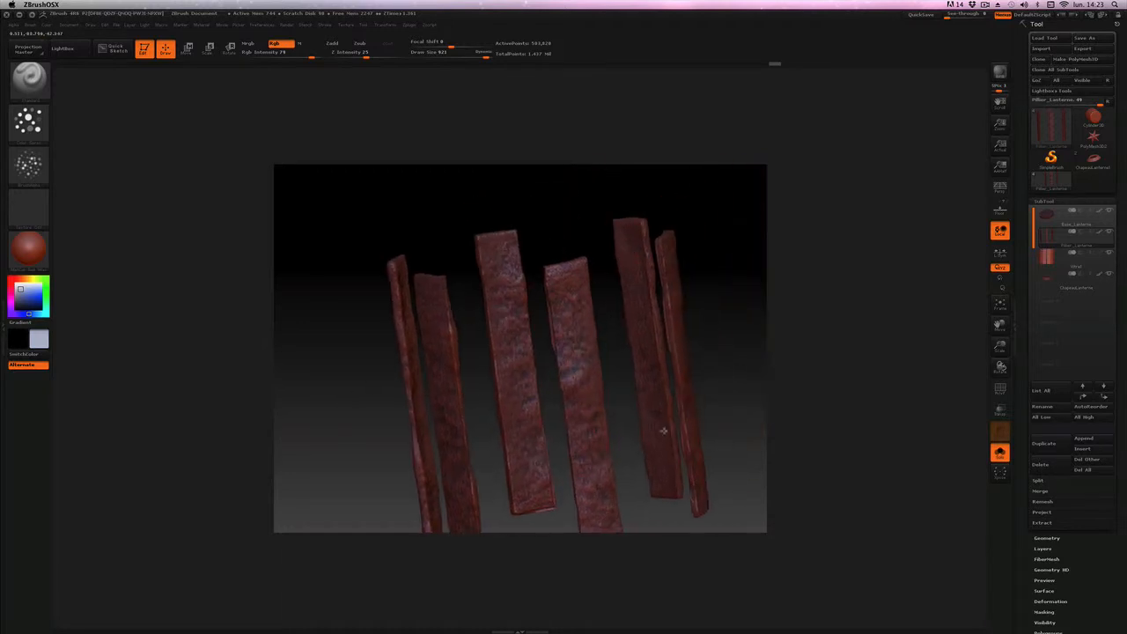
left_click_drag(664, 430, 635, 297)
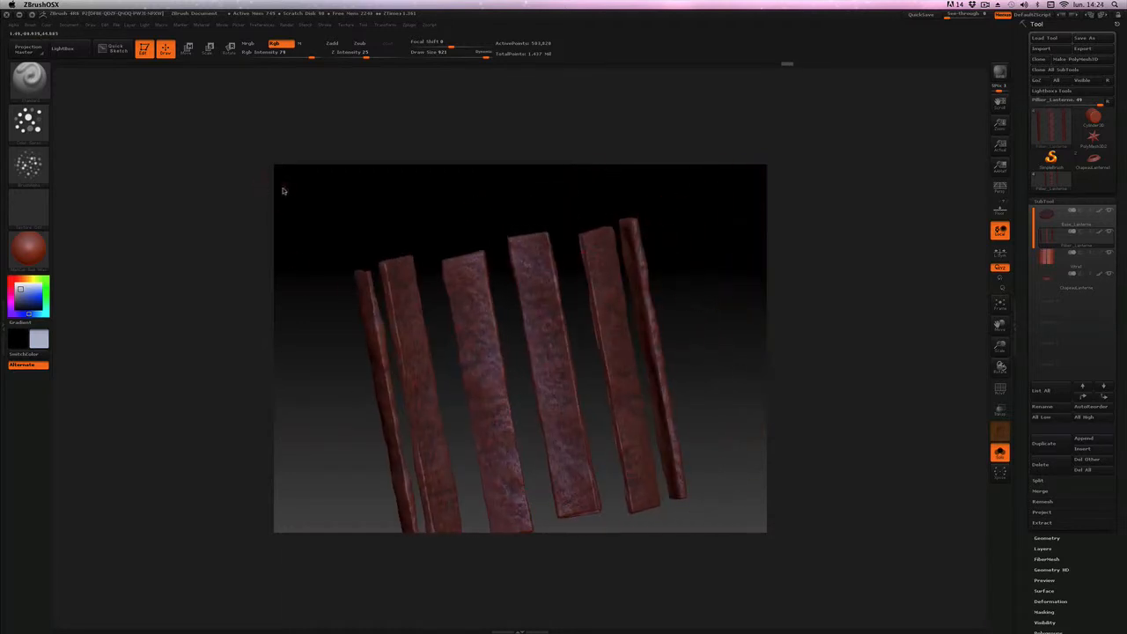
scroll(1024, 394, "down", 5)
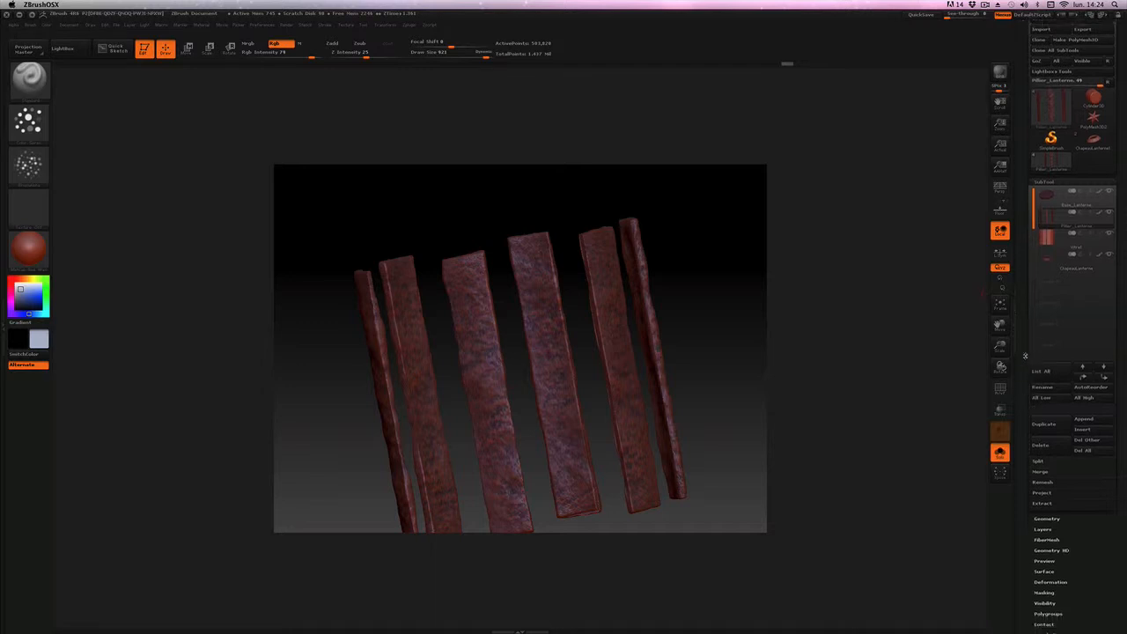
left_click(1048, 285)
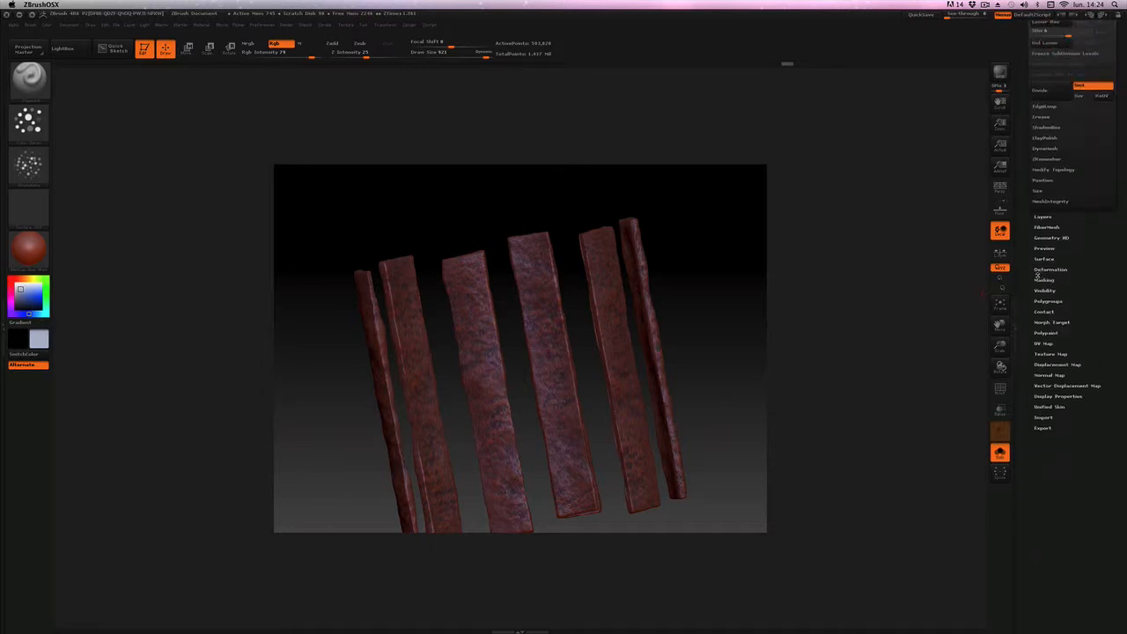
key("ctrl+d")
left_click_drag(1071, 38, 1062, 39)
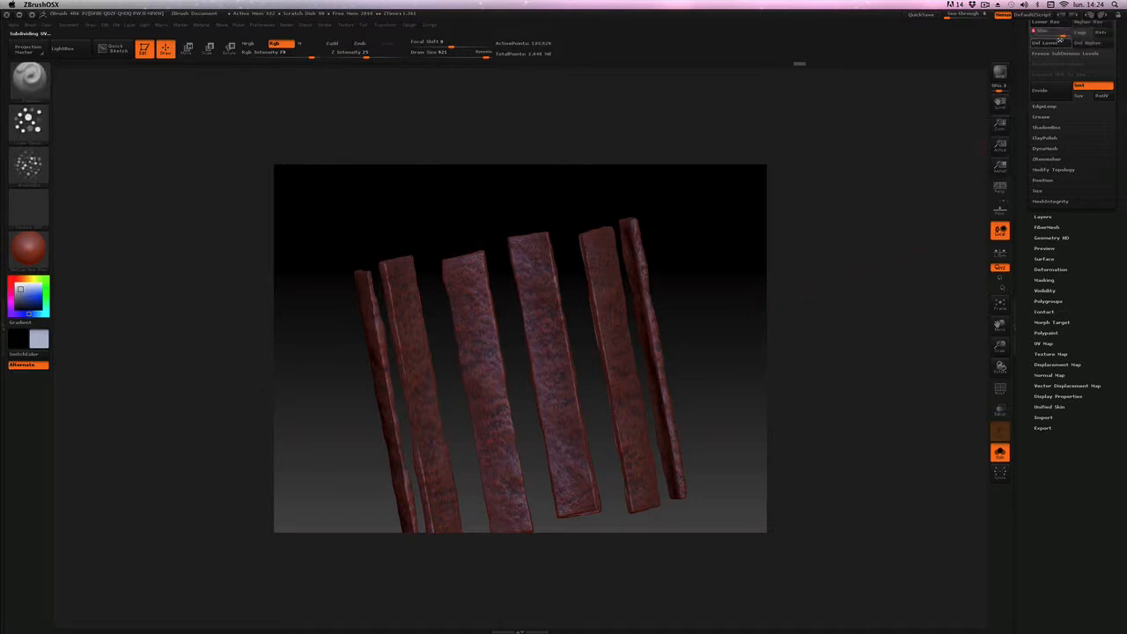
left_click(1088, 44)
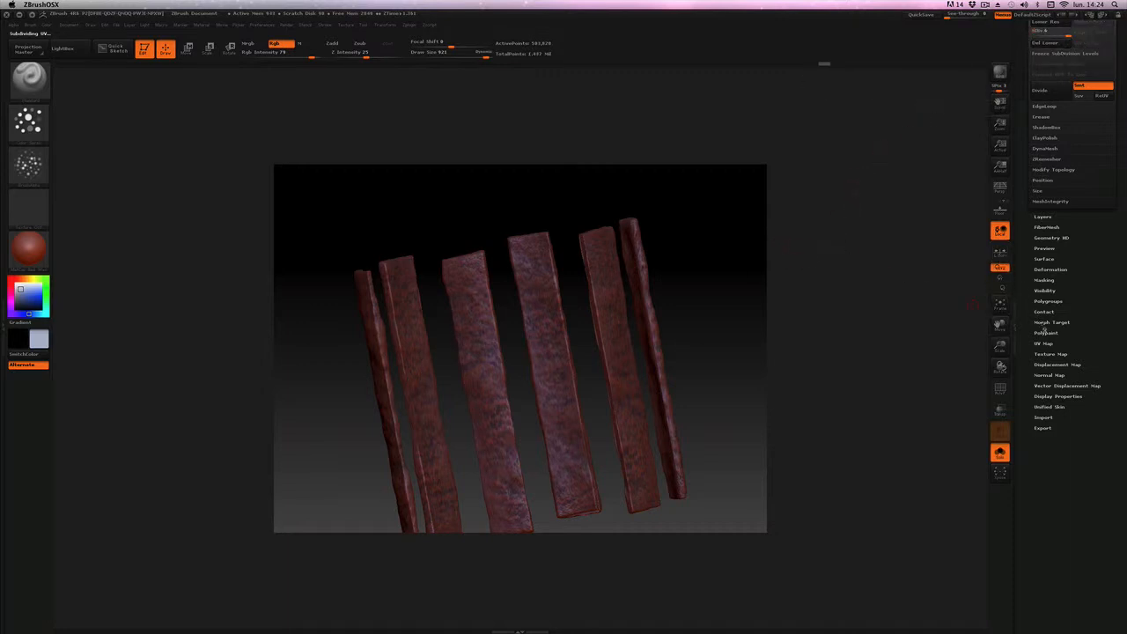
Create a new texture map for the pillar subtool from its polypaint.
left_click_drag(1046, 353, 1044, 349)
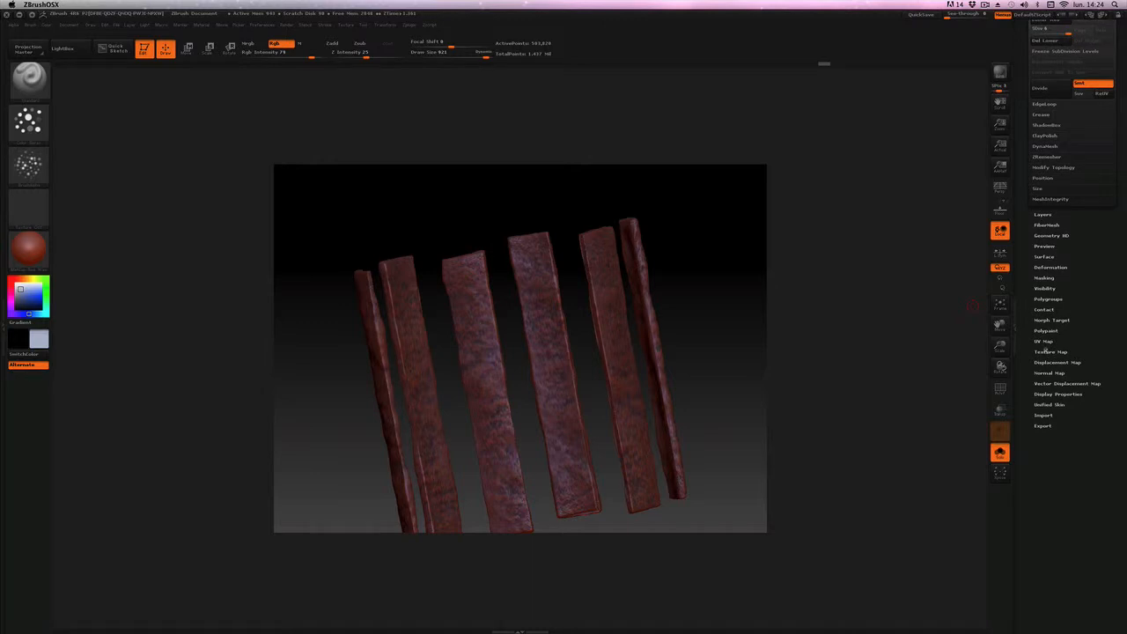
left_click(1046, 352)
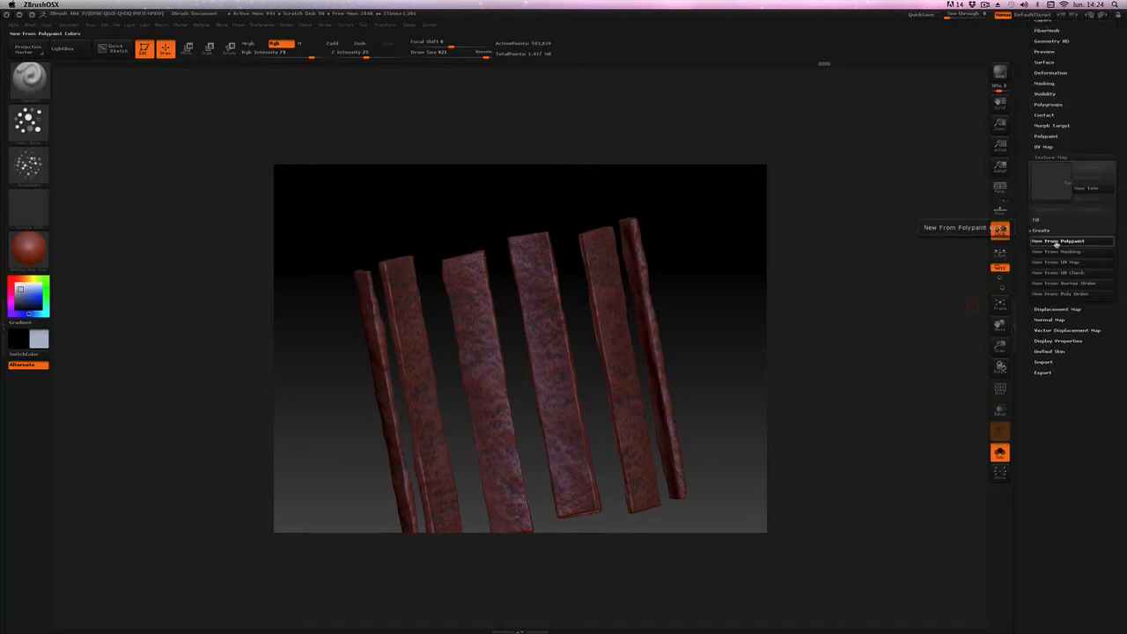
left_click(1057, 242)
mouse_move(1052, 183)
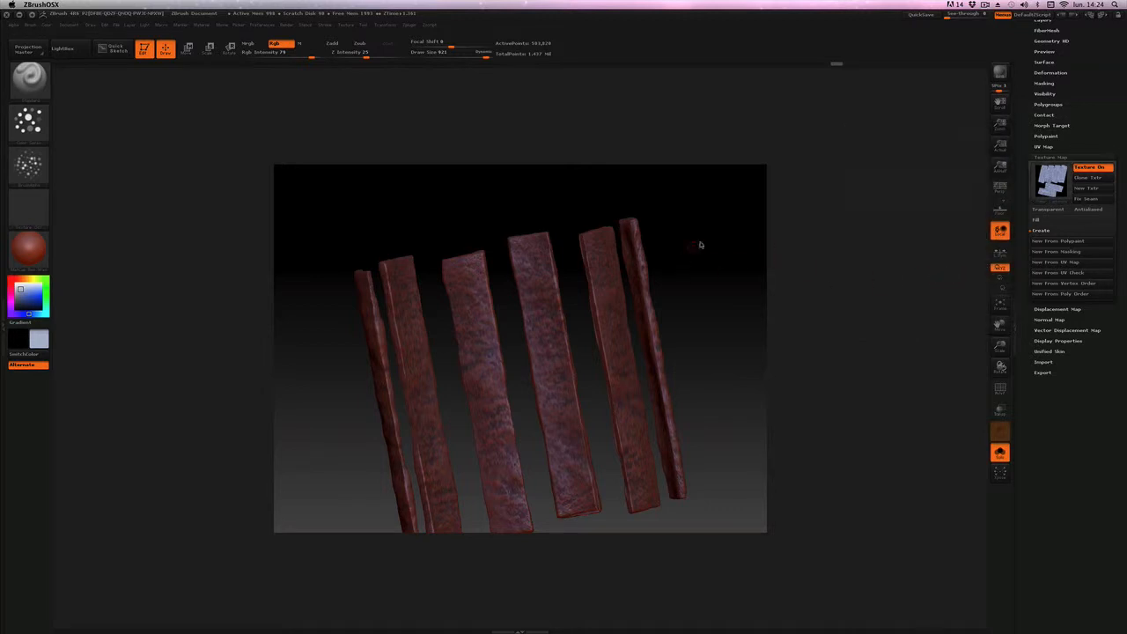
Make the glass panel subtool active and subdivide its mesh several times.
scroll(1060, 91, "up", 5)
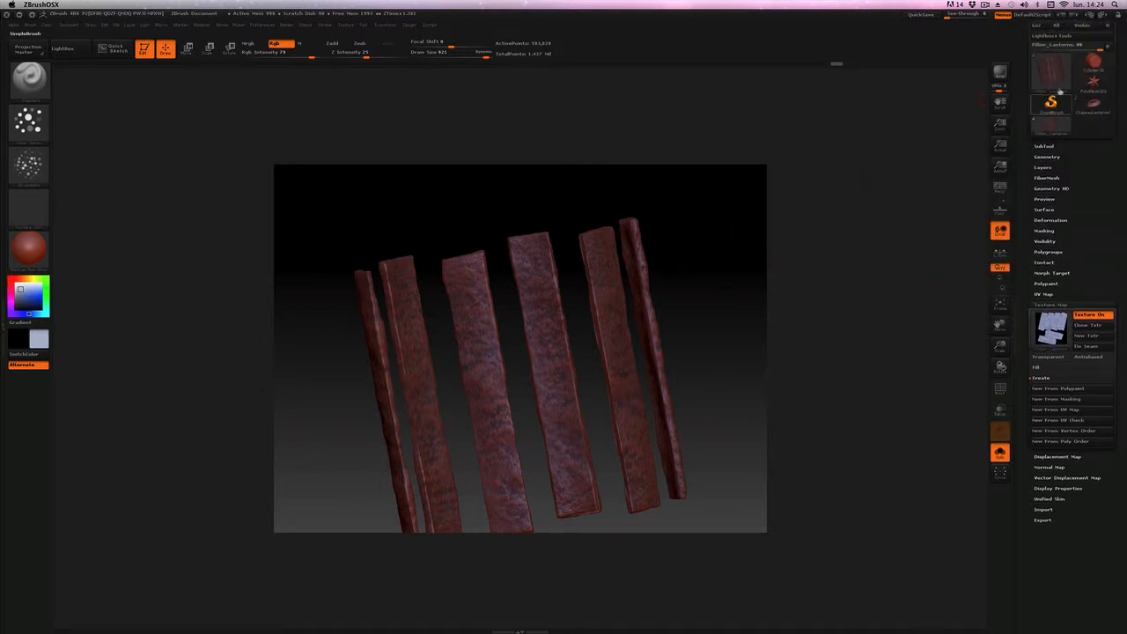
left_click(1043, 146)
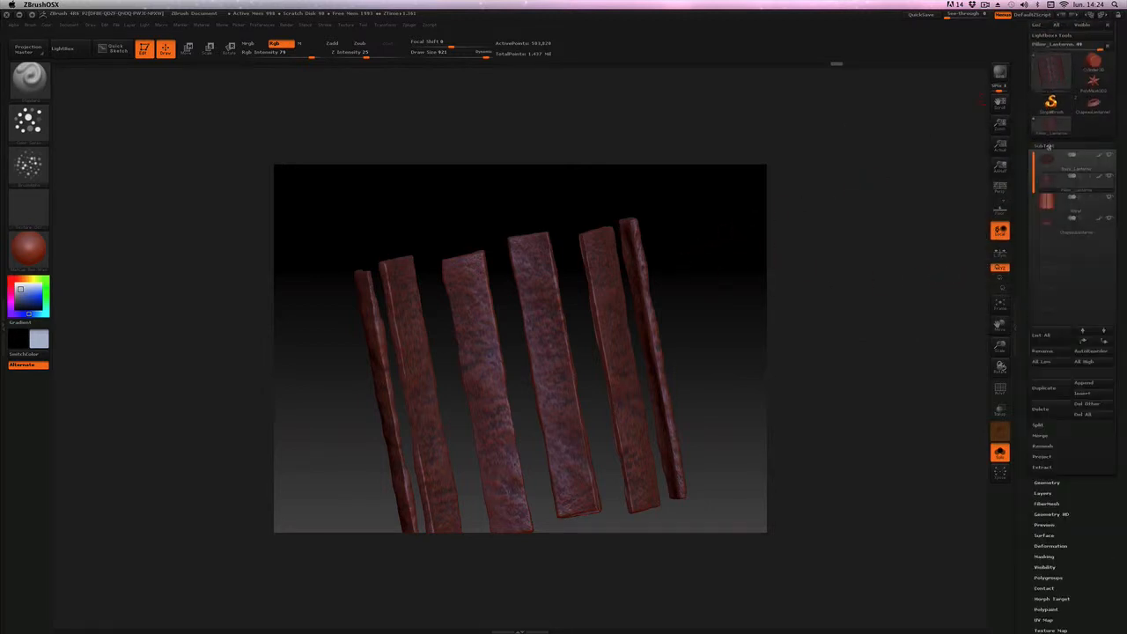
left_click(1062, 201)
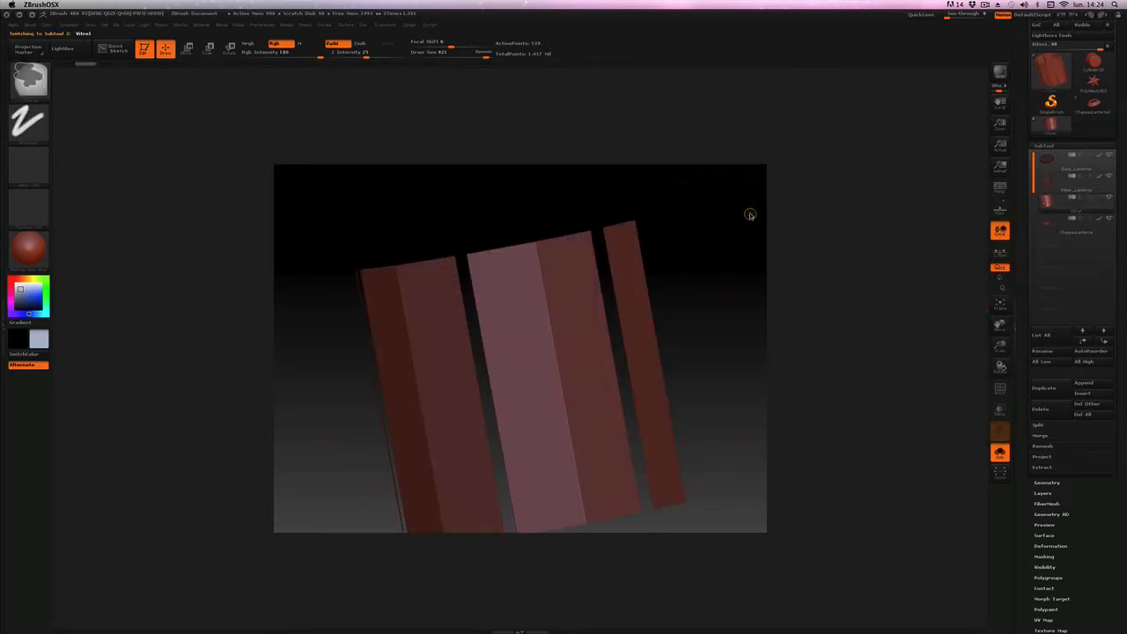
key("ctrl+d")
key("ctrl+d")
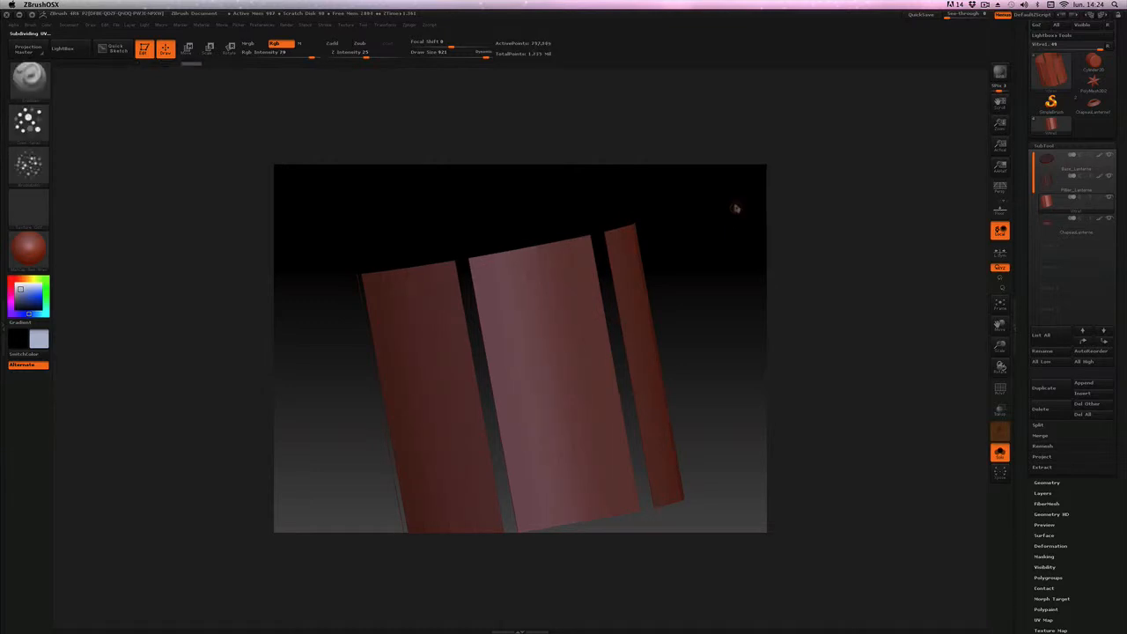
Mask a network of branching crack-like lines over the middle glass panel from its upper to its lower edge.
left_click_drag(753, 212, 765, 186, "shift")
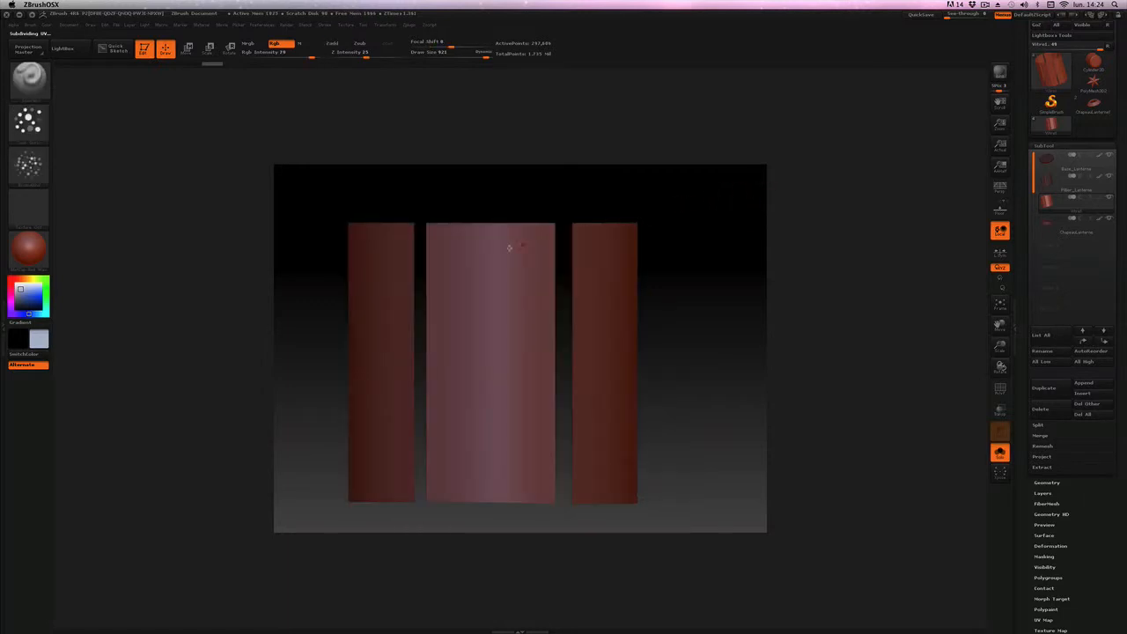
mouse_move(477, 227)
left_mouse_down("ctrl")
mouse_move(455, 239)
mouse_move(440, 285)
mouse_move(473, 265)
mouse_move(526, 270)
mouse_move(559, 298)
mouse_move(516, 325)
mouse_move(548, 398)
left_mouse_up("ctrl")
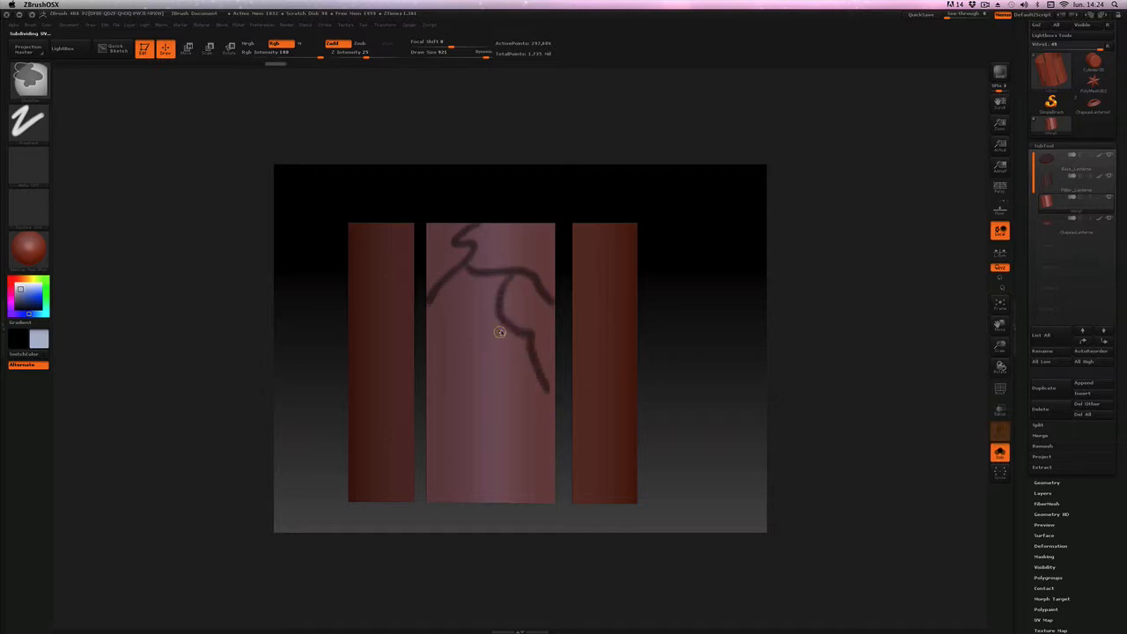
mouse_move(501, 326)
left_mouse_down("ctrl")
mouse_move(493, 345)
mouse_move(428, 359)
left_mouse_up("ctrl")
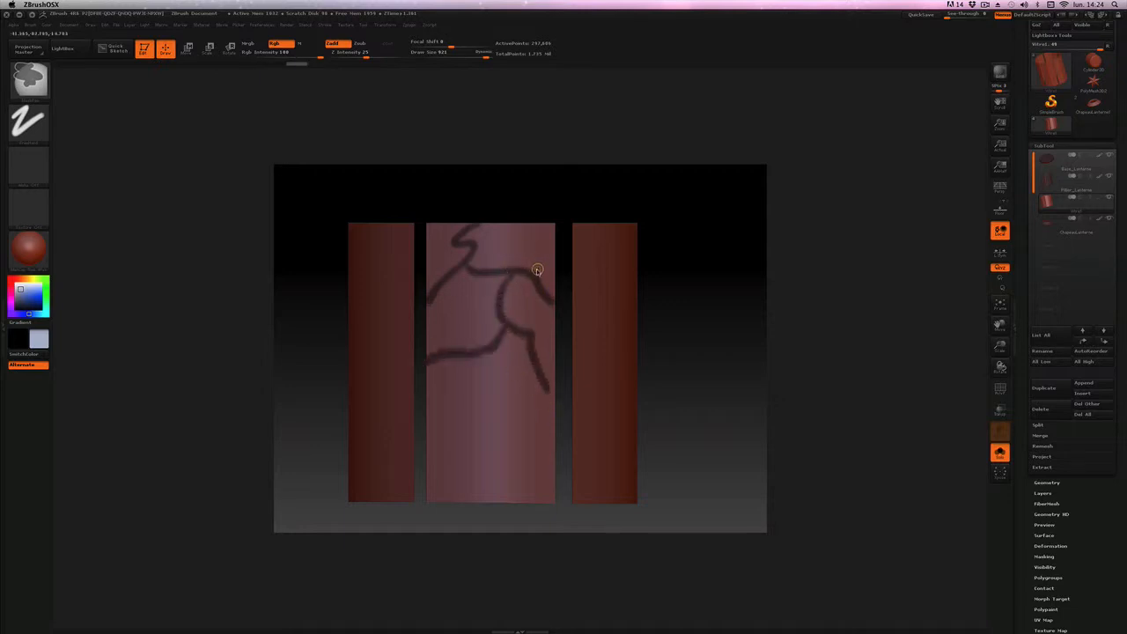
left_click_drag(529, 269, 559, 220, "ctrl")
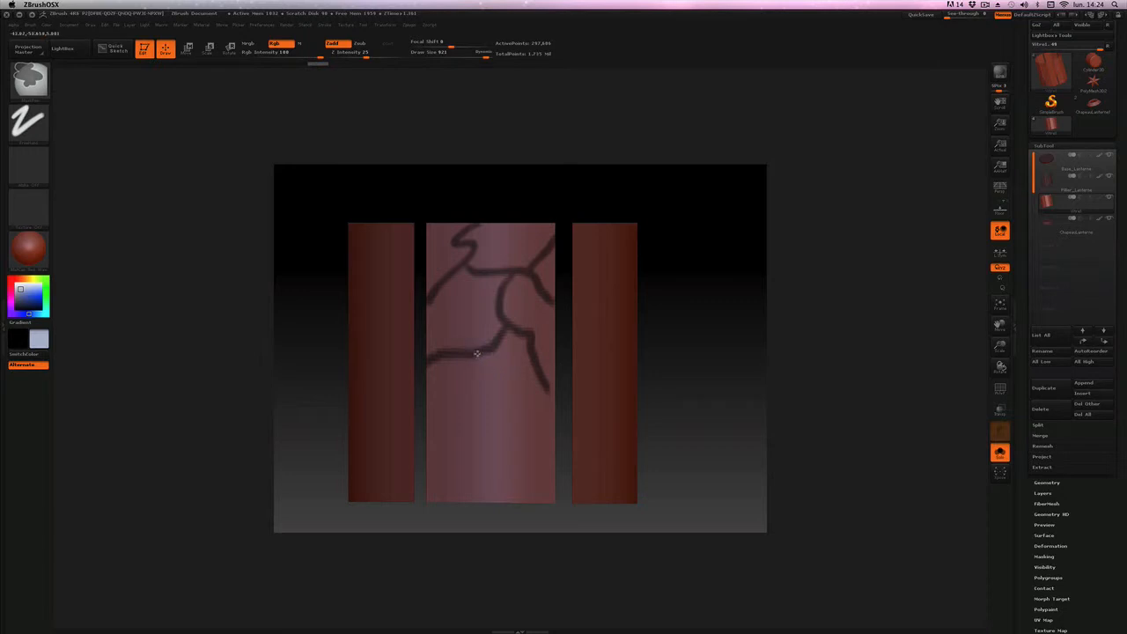
mouse_move(473, 356)
left_mouse_down("ctrl")
mouse_move(499, 390)
mouse_move(518, 502)
left_mouse_up("ctrl")
left_click_drag(511, 440, 425, 449, "ctrl")
left_click_drag(529, 415, 557, 456, "ctrl")
Clear the crack-line mask from the middle glass panel and subdivide the glass panels once more.
mouse_move(696, 257)
left_mouse_down()
mouse_move(757, 239)
mouse_move(714, 248)
left_mouse_up()
left_click(481, 275, "ctrl")
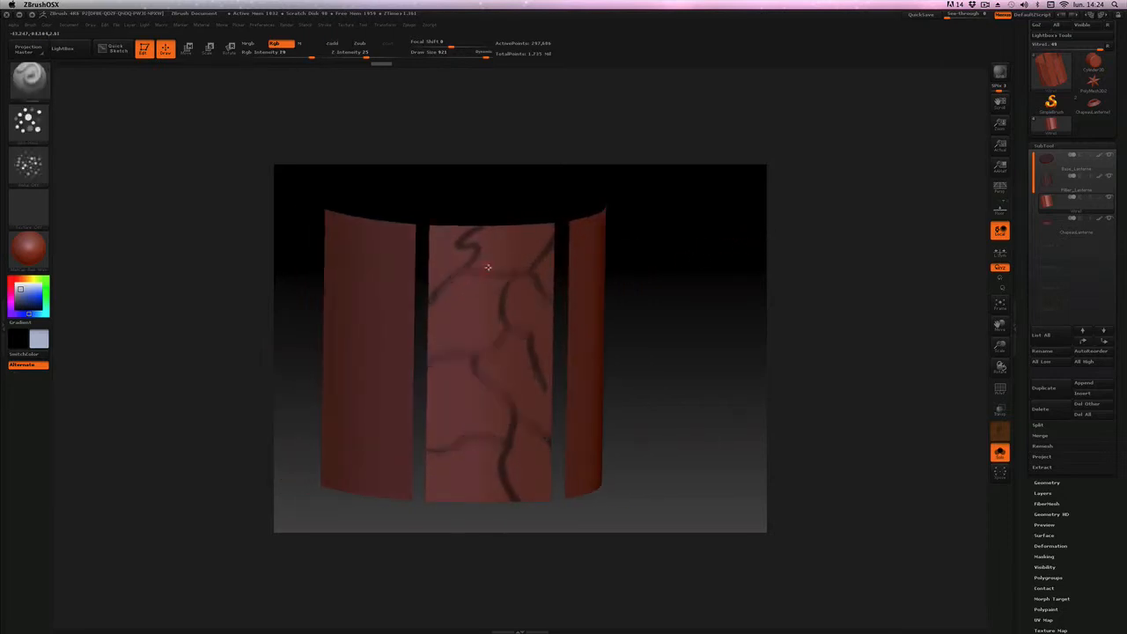
left_click(717, 231, "ctrl")
left_click(717, 231, "ctrl")
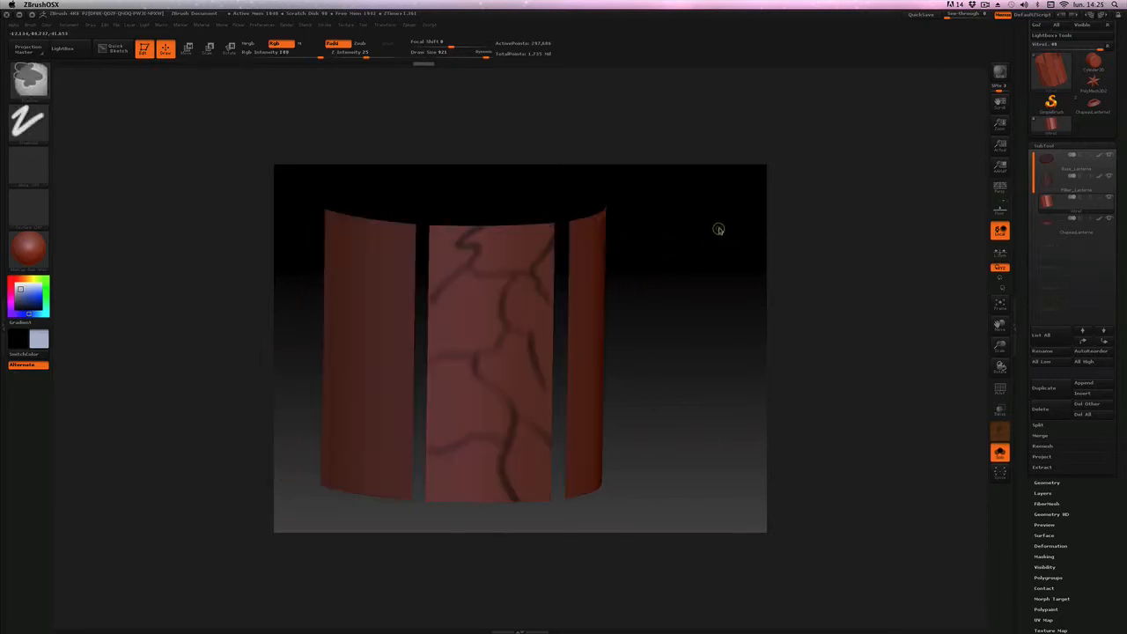
left_click_drag(717, 231, 699, 245, "ctrl")
key("ctrl+d")
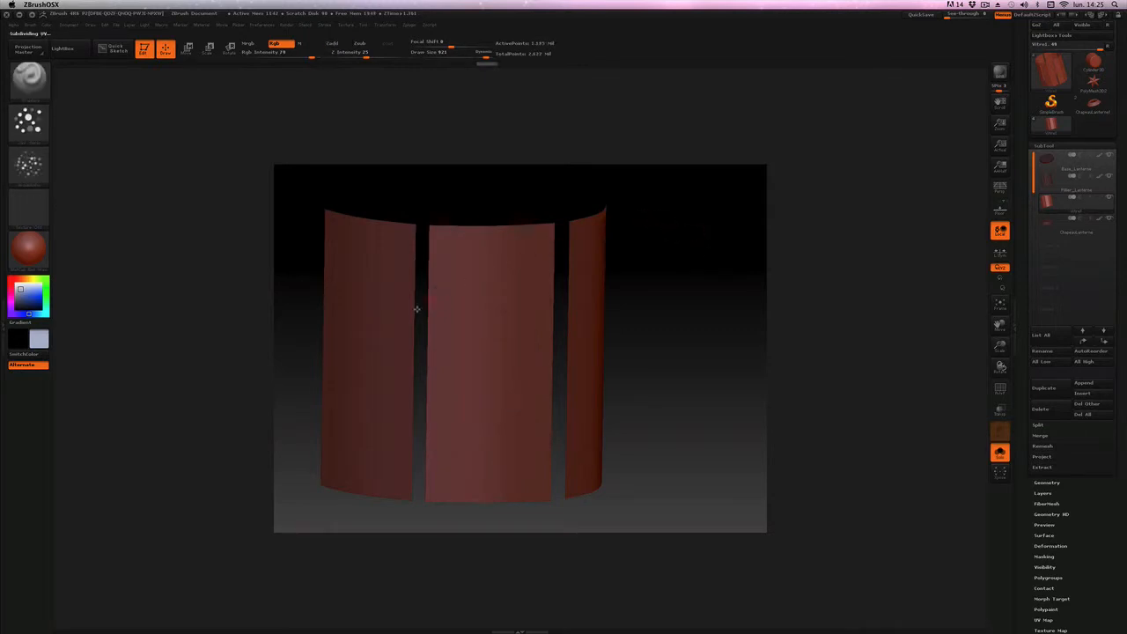
Undo a trial zigzag mask stroke on the middle glass panel and set the brush draw size to 1000.
mouse_move(485, 227)
left_mouse_down()
mouse_move(443, 259)
mouse_move(475, 299)
mouse_move(436, 343)
left_mouse_up()
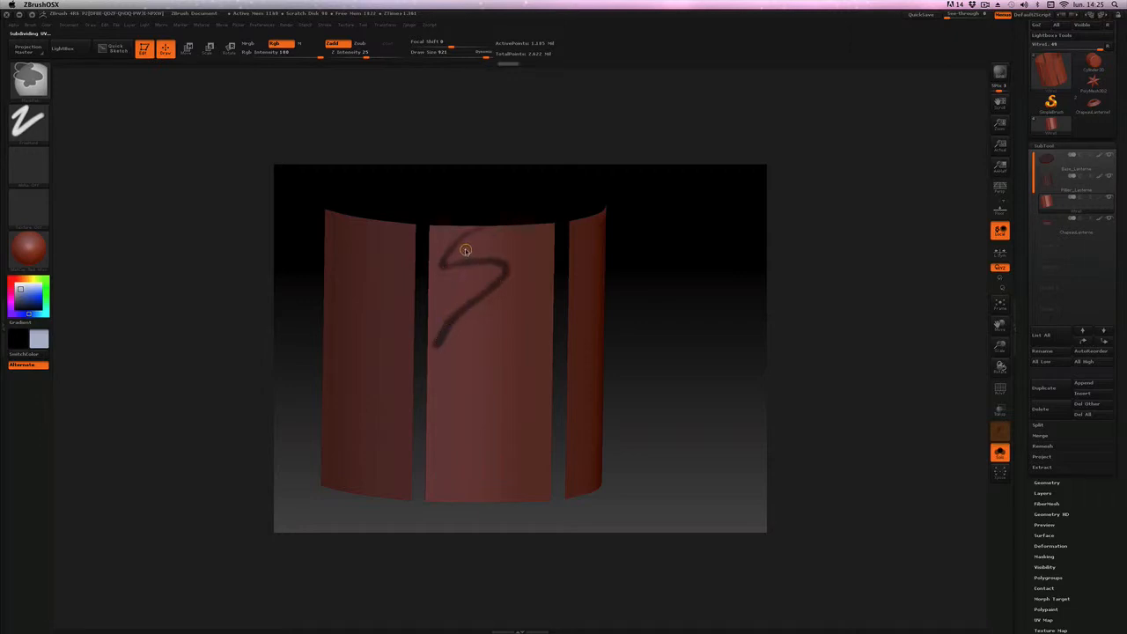
key("ctrl+z")
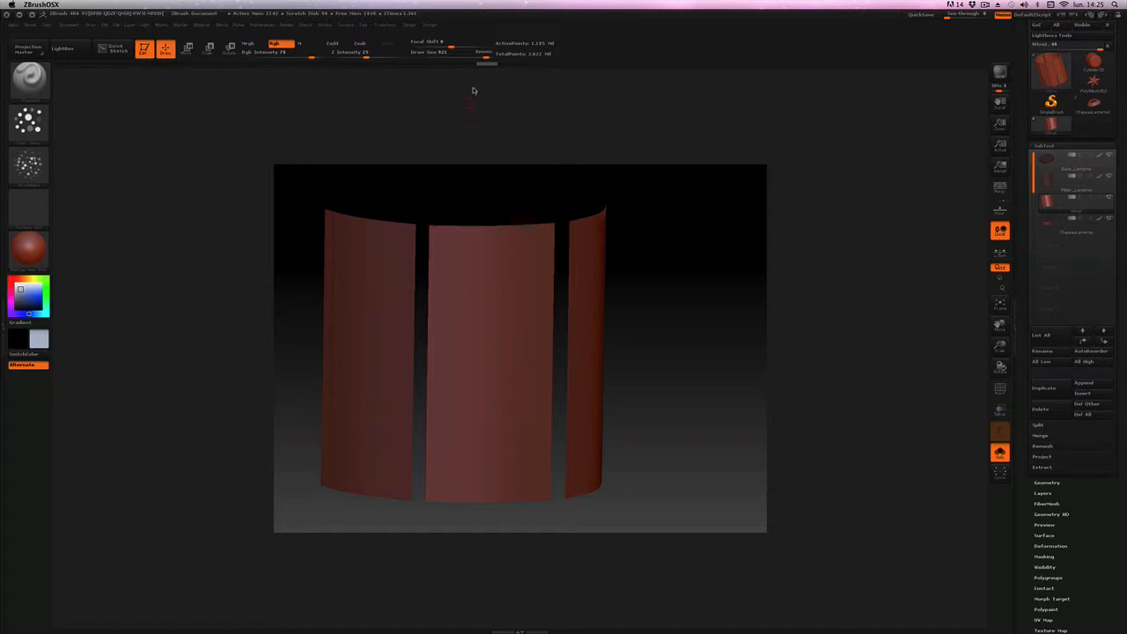
left_click(494, 54)
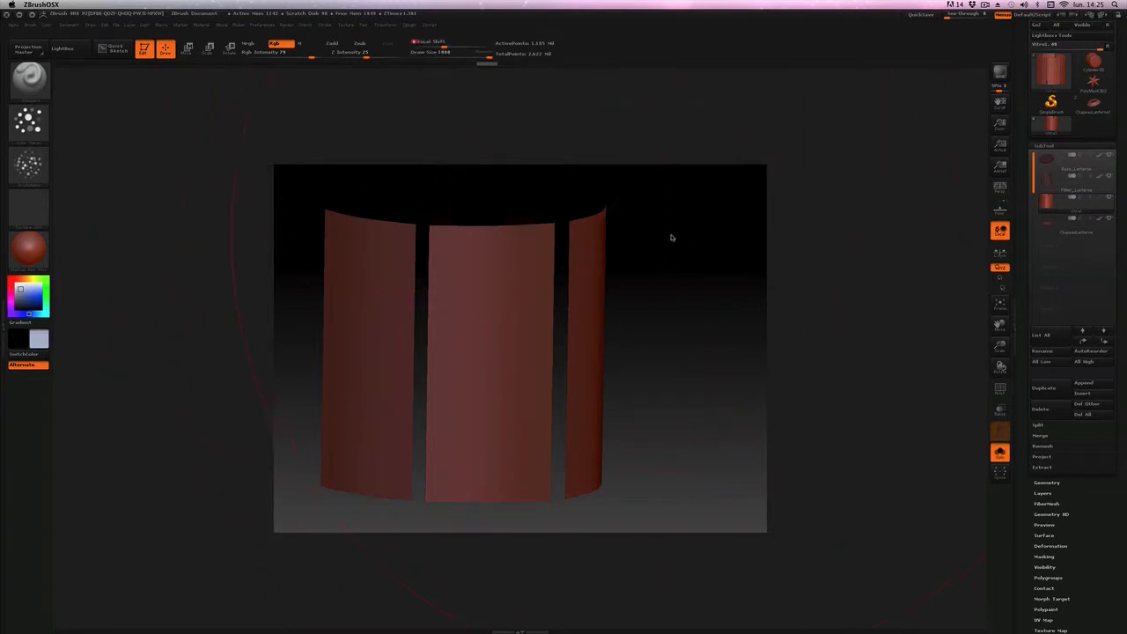
left_click_drag(700, 224, 585, 225, "alt")
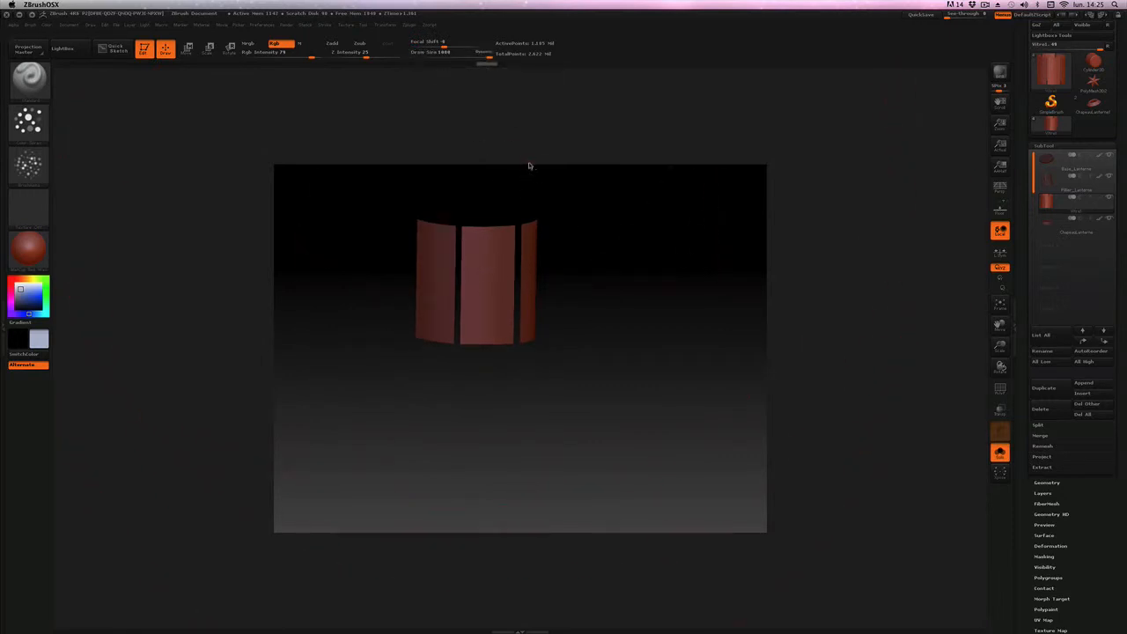
left_click_drag(573, 261, 709, 263, "alt")
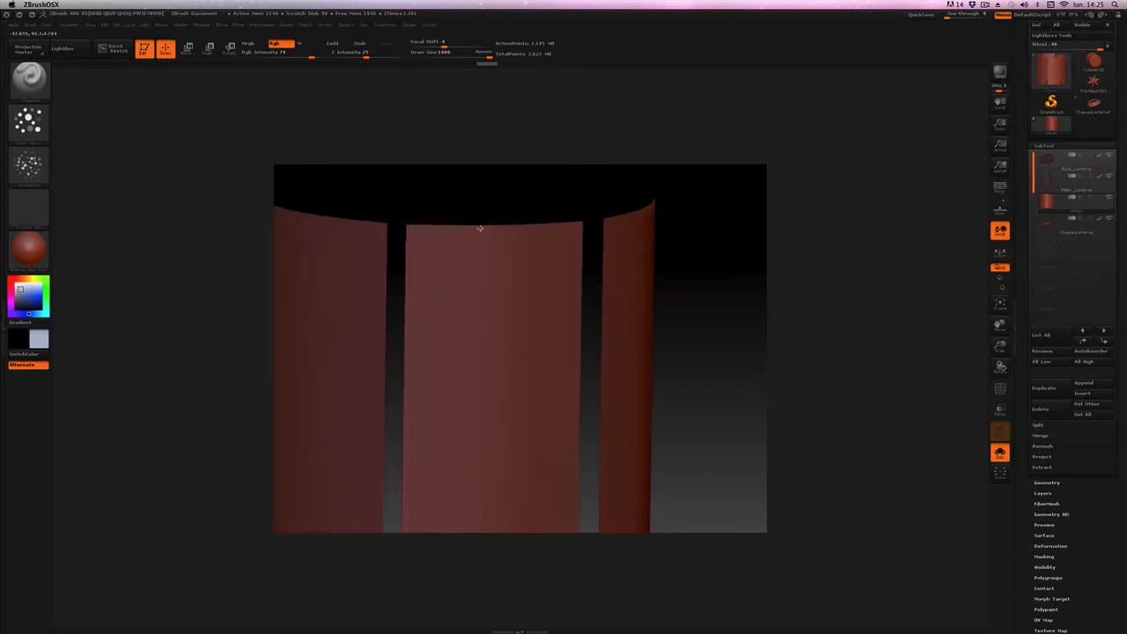
Mask a thick zigzag line across the upper part of the middle glass panel and even out its lower diagonal.
mouse_move(480, 228)
left_mouse_down()
mouse_move(451, 262)
mouse_move(452, 249)
left_mouse_up()
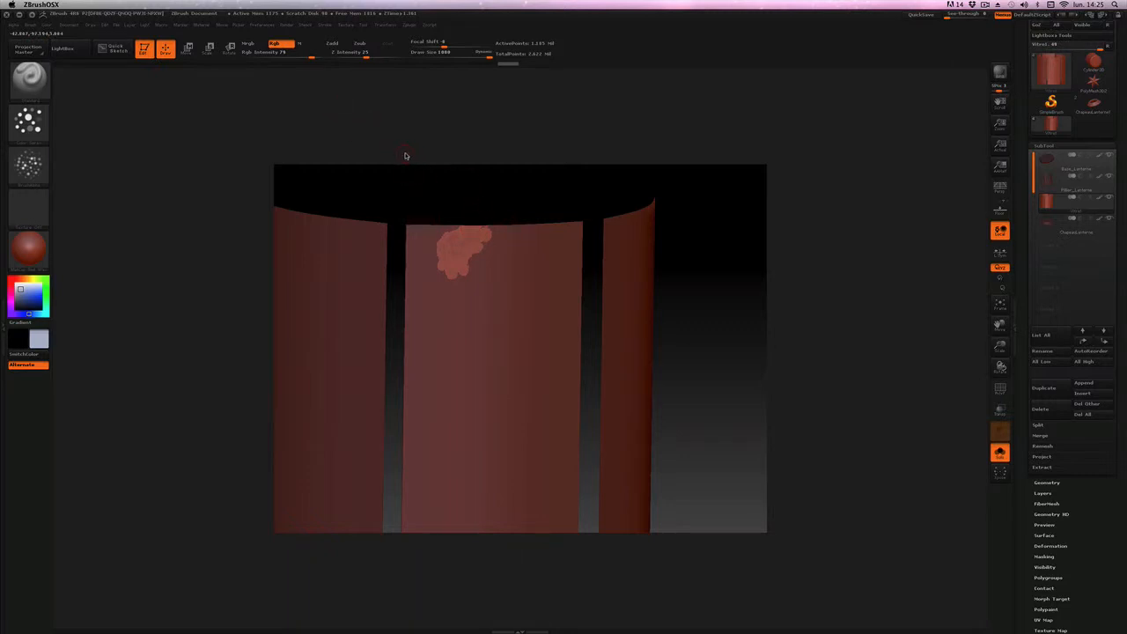
key("ctrl+z")
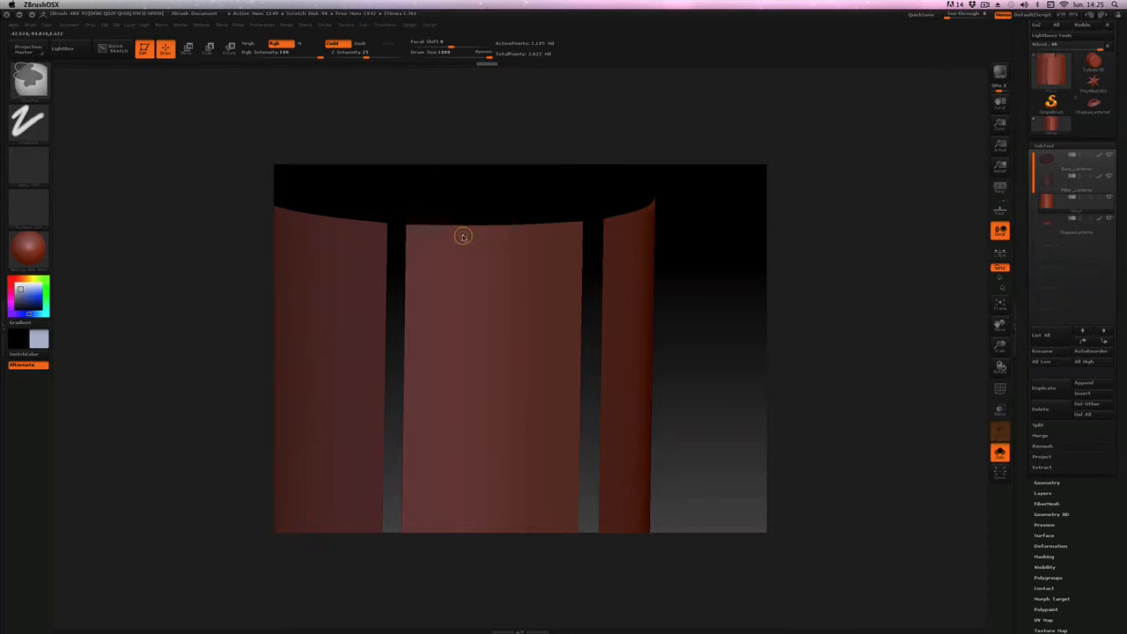
mouse_move(455, 247)
left_mouse_down("ctrl")
mouse_move(473, 238)
mouse_move(449, 254)
mouse_move(462, 275)
mouse_move(560, 266)
mouse_move(416, 354)
mouse_move(412, 377)
left_mouse_up("ctrl")
mouse_move(537, 266)
left_mouse_down("ctrl")
mouse_move(562, 273)
mouse_move(482, 321)
left_mouse_up("ctrl")
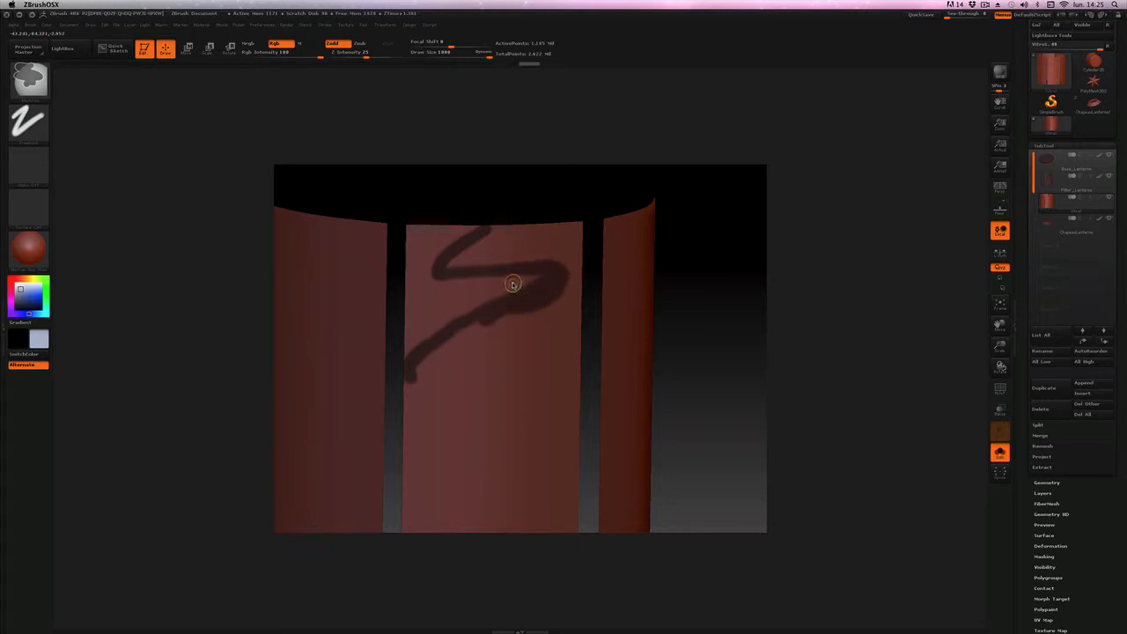
left_click_drag(539, 287, 435, 336, "ctrl+alt")
mouse_move(497, 313)
left_mouse_down("ctrl")
mouse_move(418, 358)
mouse_move(539, 292)
left_mouse_up("ctrl")
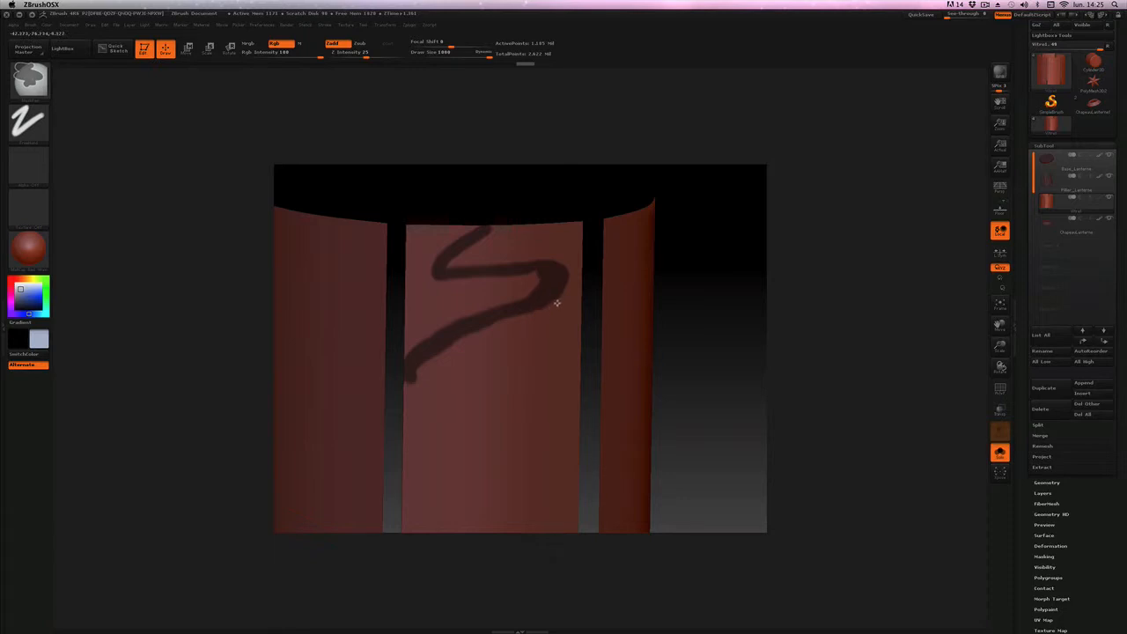
Thin the mask at the zigzag's outer bend and add a curling branch from its lower diagonal to the middle panel's right edge.
mouse_move(566, 274)
left_mouse_down("ctrl+alt")
mouse_move(534, 262)
mouse_move(446, 266)
mouse_move(546, 276)
left_mouse_up("ctrl+alt")
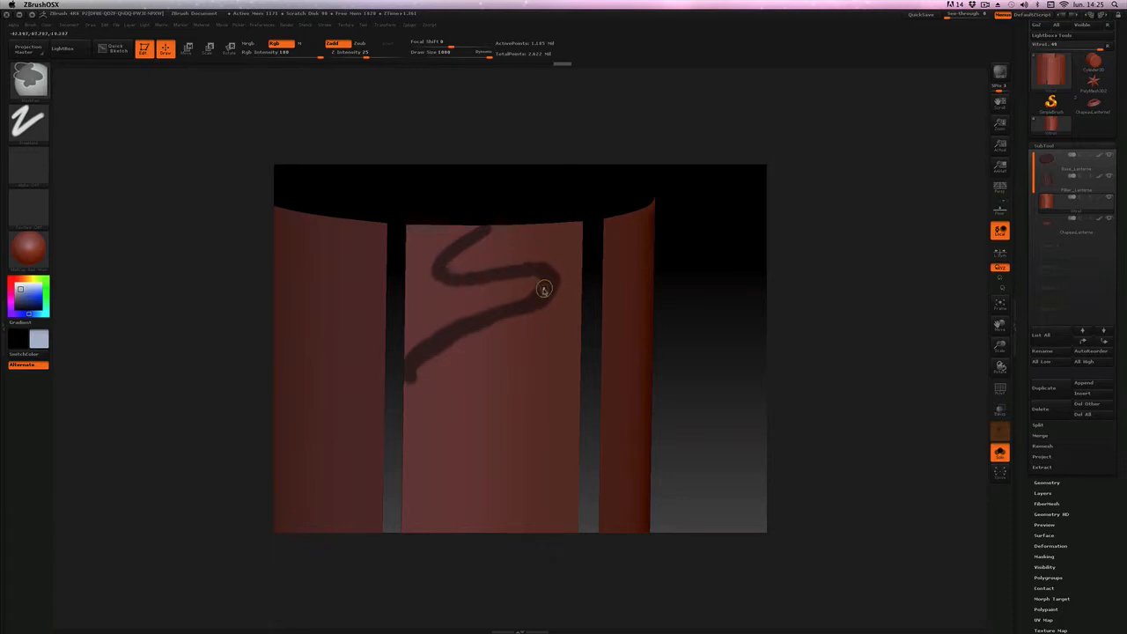
mouse_move(465, 332)
left_mouse_down("ctrl")
mouse_move(440, 340)
mouse_move(409, 393)
mouse_move(415, 373)
mouse_move(406, 382)
left_mouse_up("ctrl")
mouse_move(473, 333)
left_mouse_down("ctrl")
mouse_move(559, 373)
mouse_move(532, 412)
mouse_move(577, 412)
mouse_move(574, 402)
left_mouse_up("ctrl")
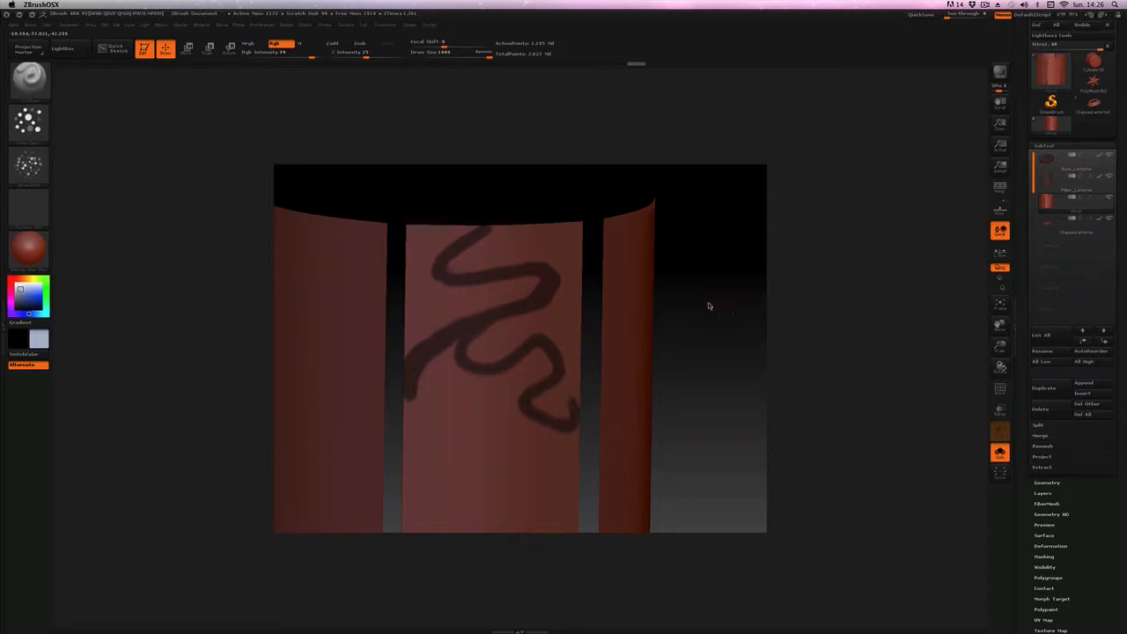
Mask connected branching lines across the lower half of the middle glass panel and clean up the junction under the zigzag's diagonal.
mouse_move(734, 314)
left_mouse_down()
mouse_move(750, 357)
mouse_move(737, 226)
mouse_move(586, 272)
left_mouse_up()
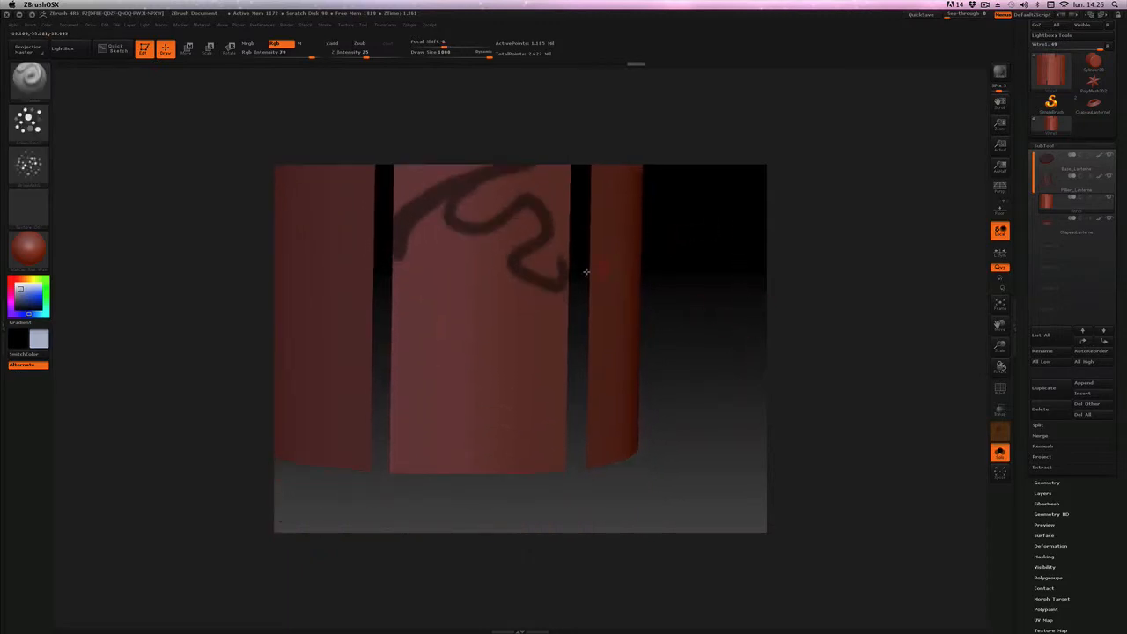
key("ctrl")
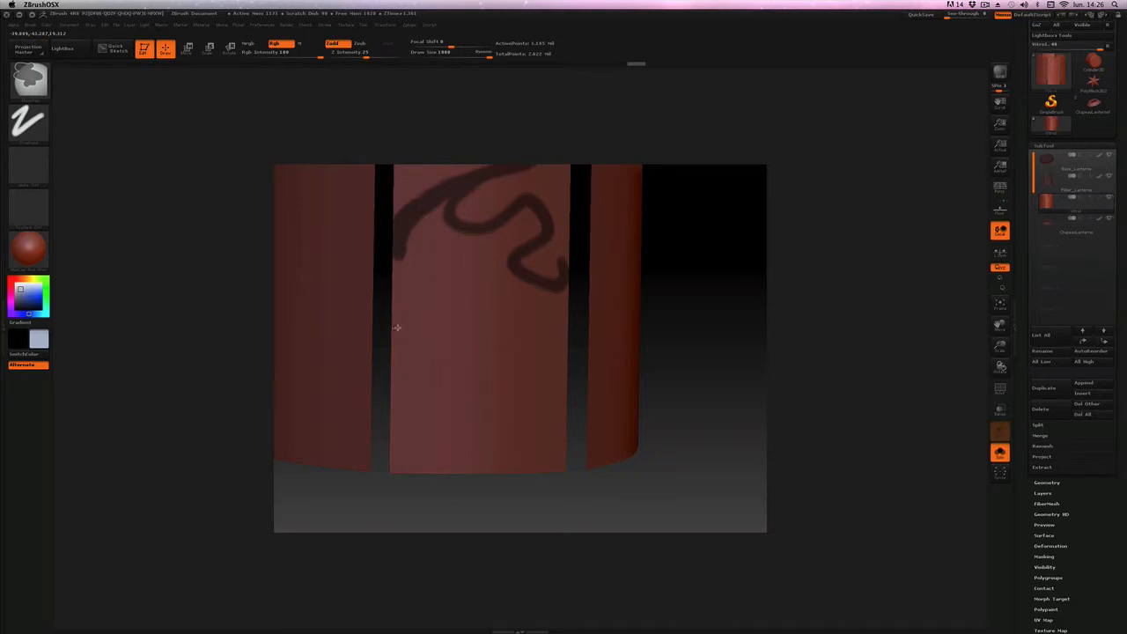
left_click_drag(397, 327, 511, 465, "ctrl")
mouse_move(455, 365)
left_mouse_down("ctrl")
mouse_move(521, 309)
mouse_move(463, 279)
mouse_move(394, 270)
left_mouse_up("ctrl")
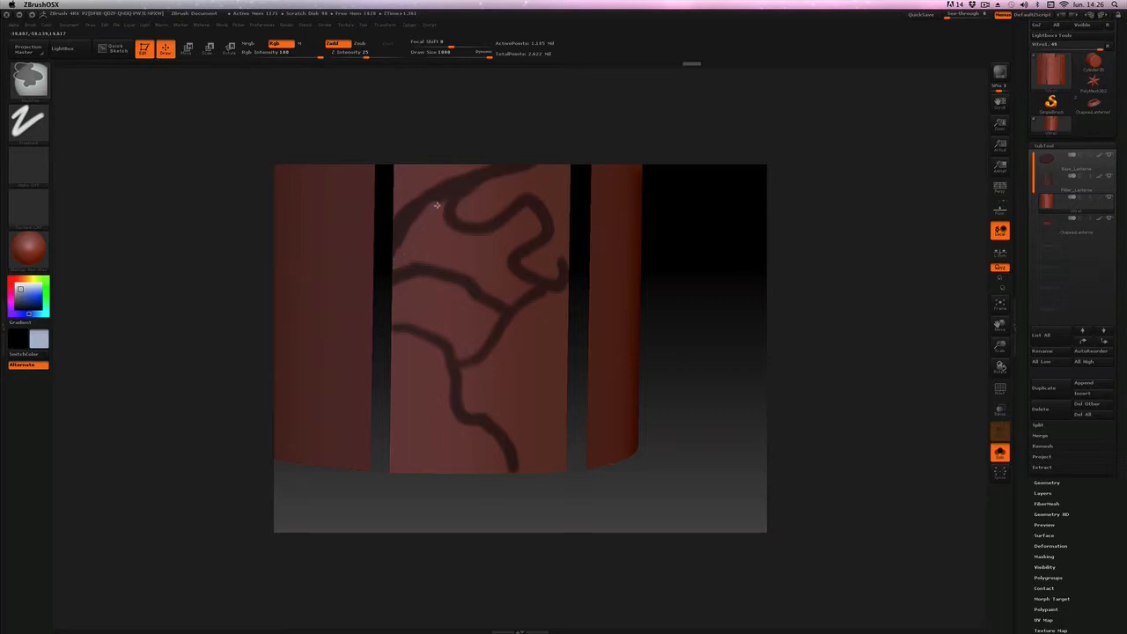
left_click_drag(443, 200, 434, 202, "ctrl")
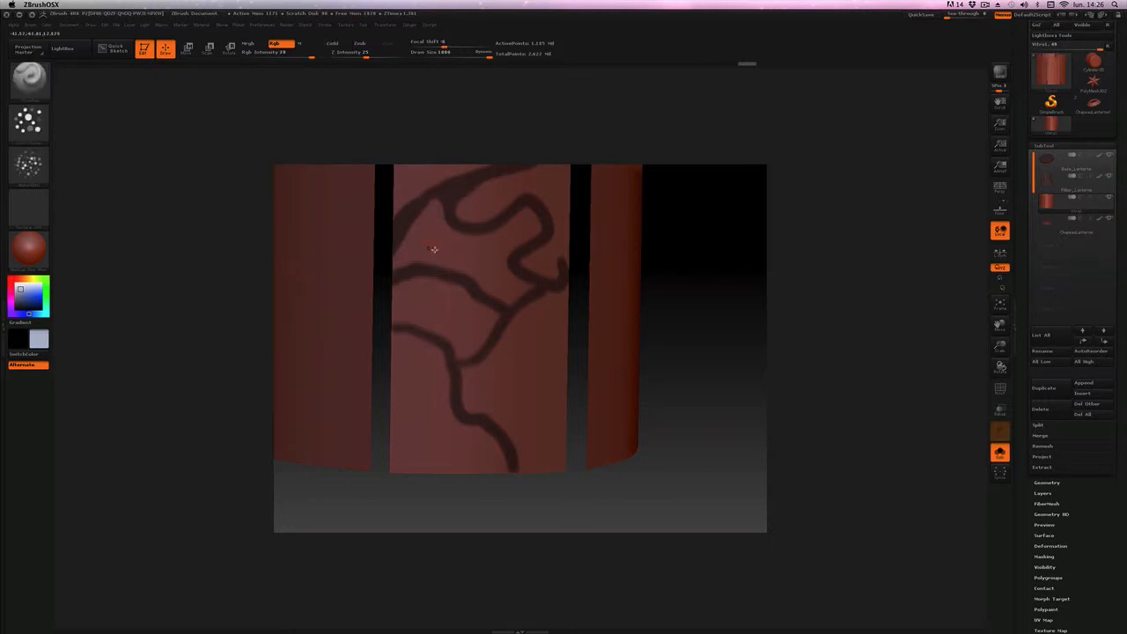
Mask short branches to the middle panel's lower corners and right edge, and link the upper zigzag bend to the right edge.
mouse_move(472, 376)
left_mouse_down("ctrl")
mouse_move(397, 462)
mouse_move(456, 473)
left_mouse_up("ctrl")
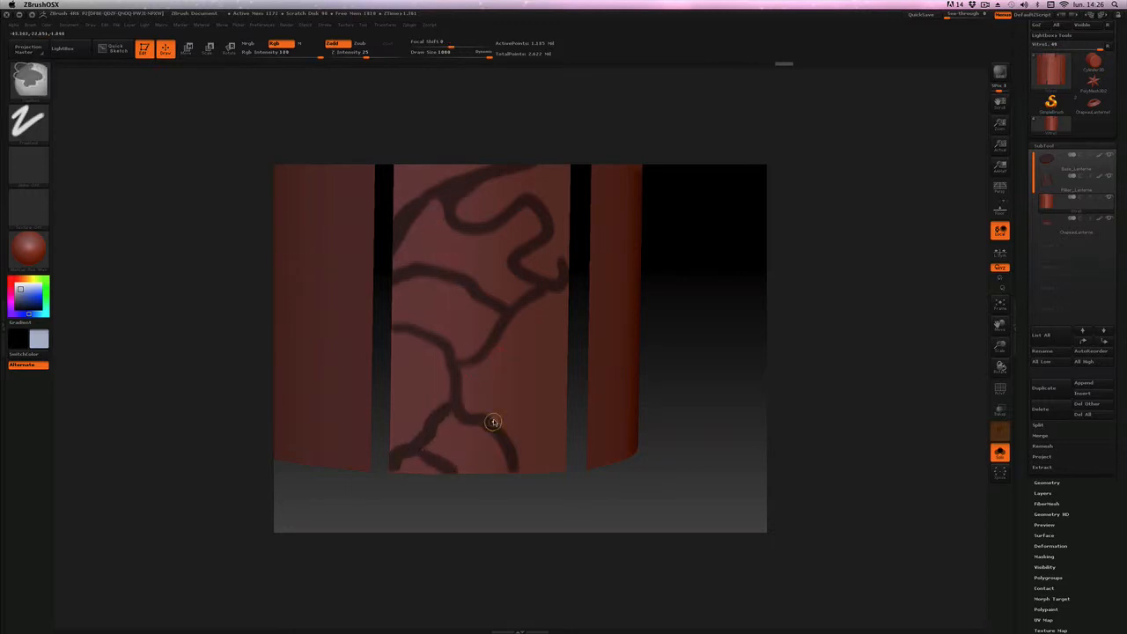
mouse_move(504, 423)
left_mouse_down("ctrl")
mouse_move(534, 395)
mouse_move(576, 390)
left_mouse_up("ctrl")
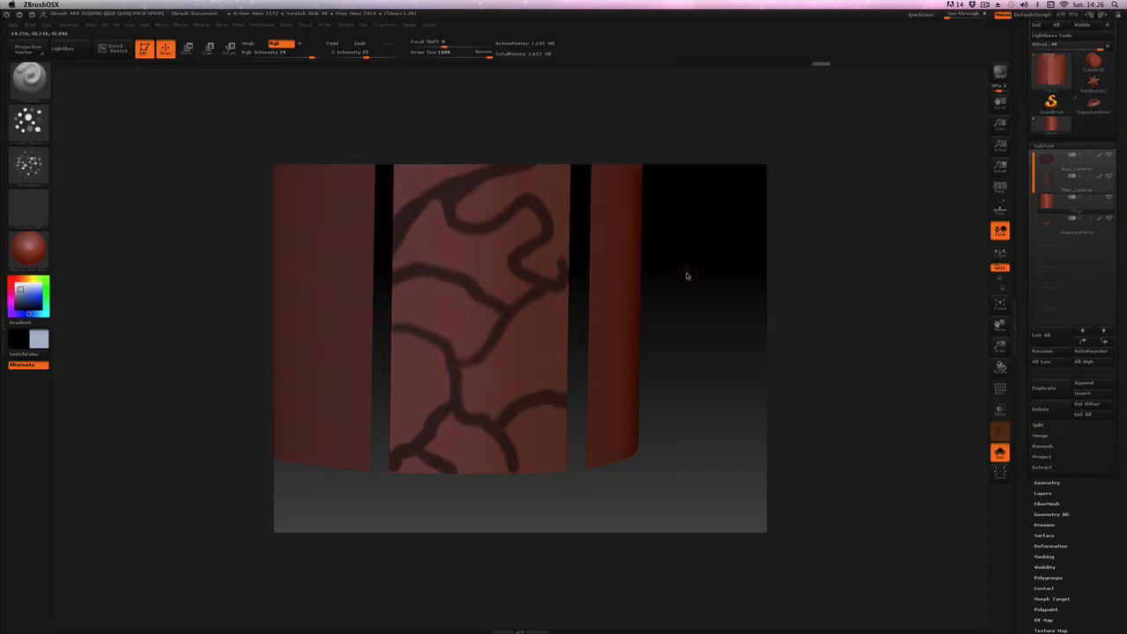
left_click_drag(716, 256, 675, 244)
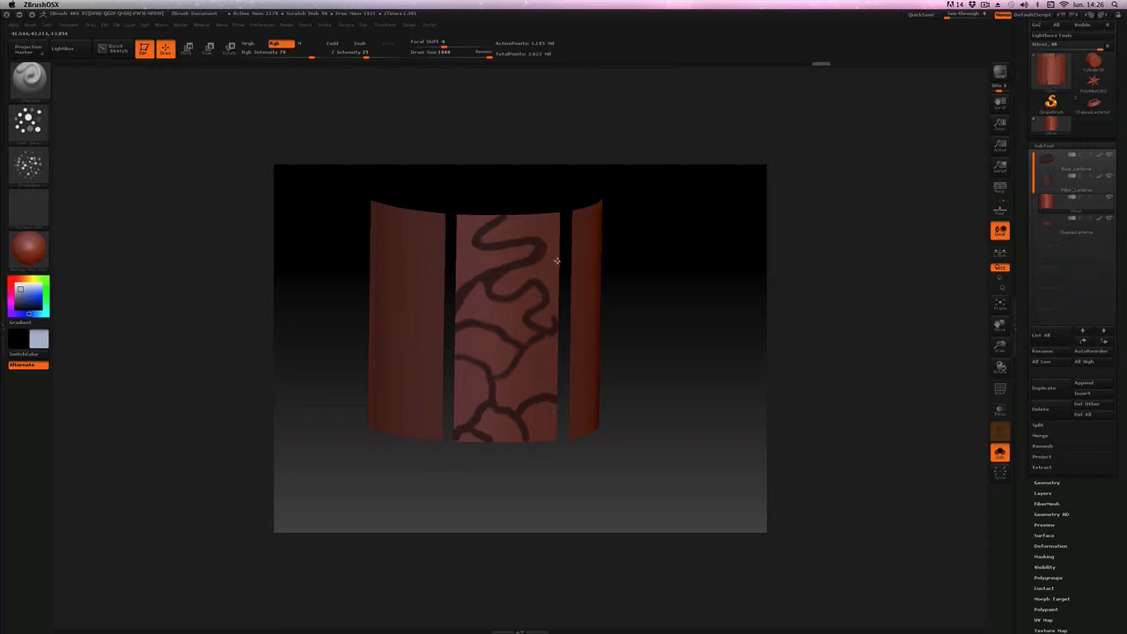
key("ctrl")
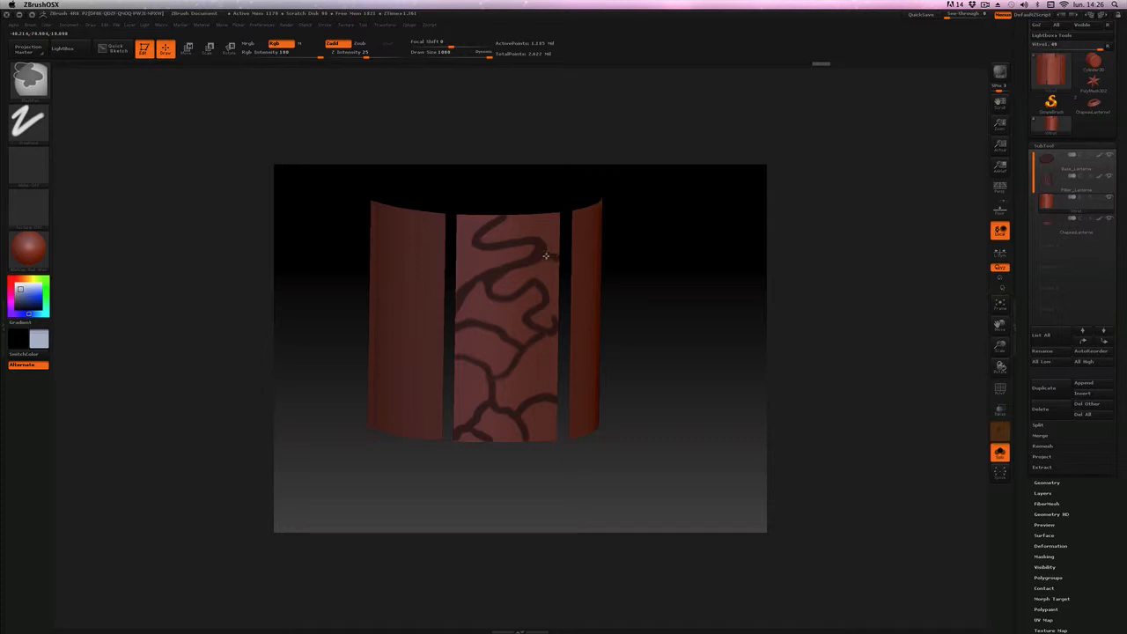
left_click_drag(546, 255, 559, 258, "ctrl")
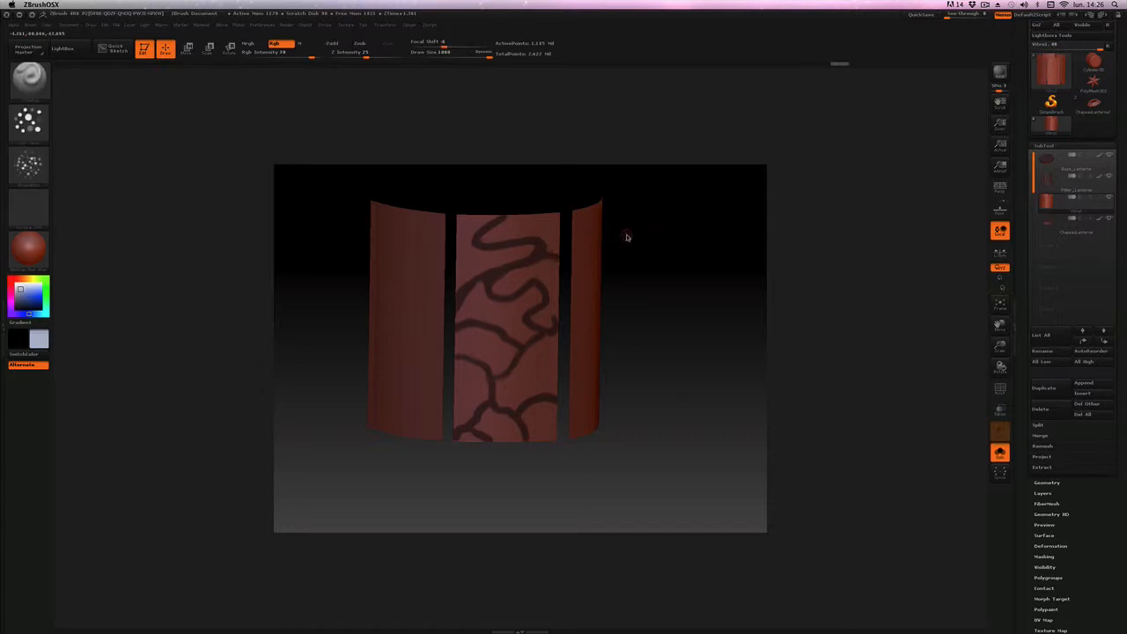
Extract the masked line pattern from the glass panels with Extract and accept it as a new subtool.
left_click(1043, 468)
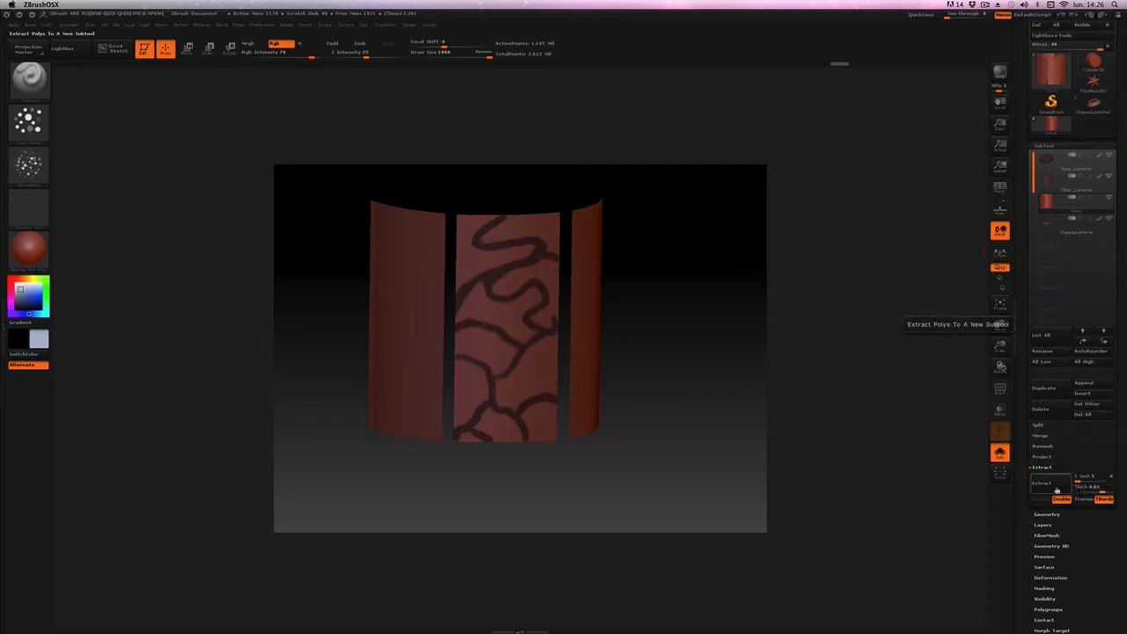
left_click(1045, 484)
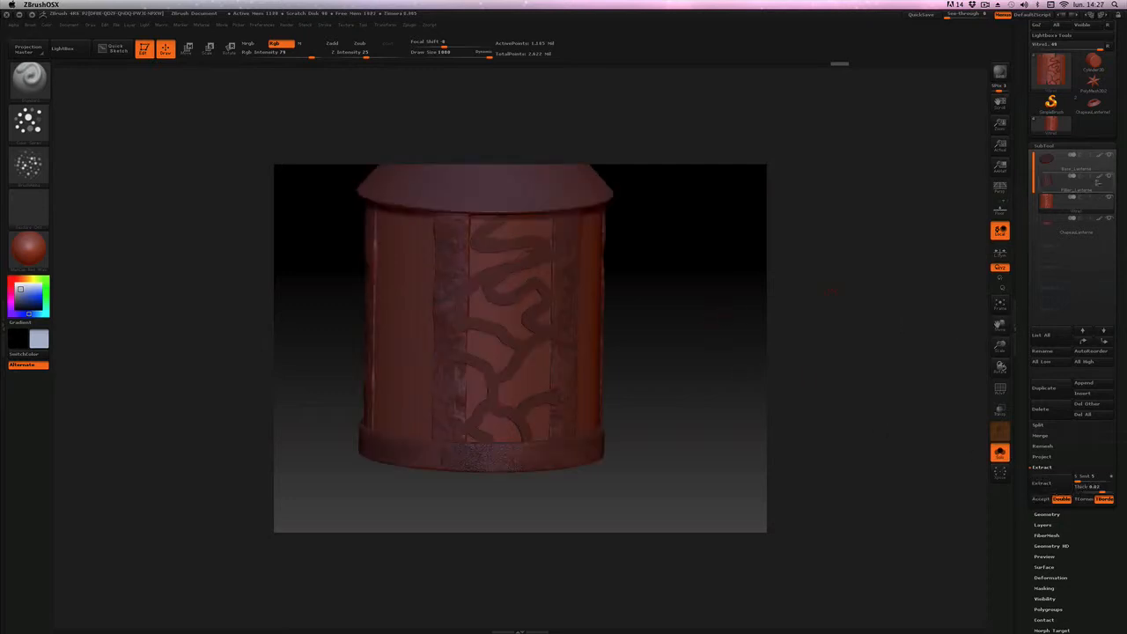
mouse_move(1042, 210)
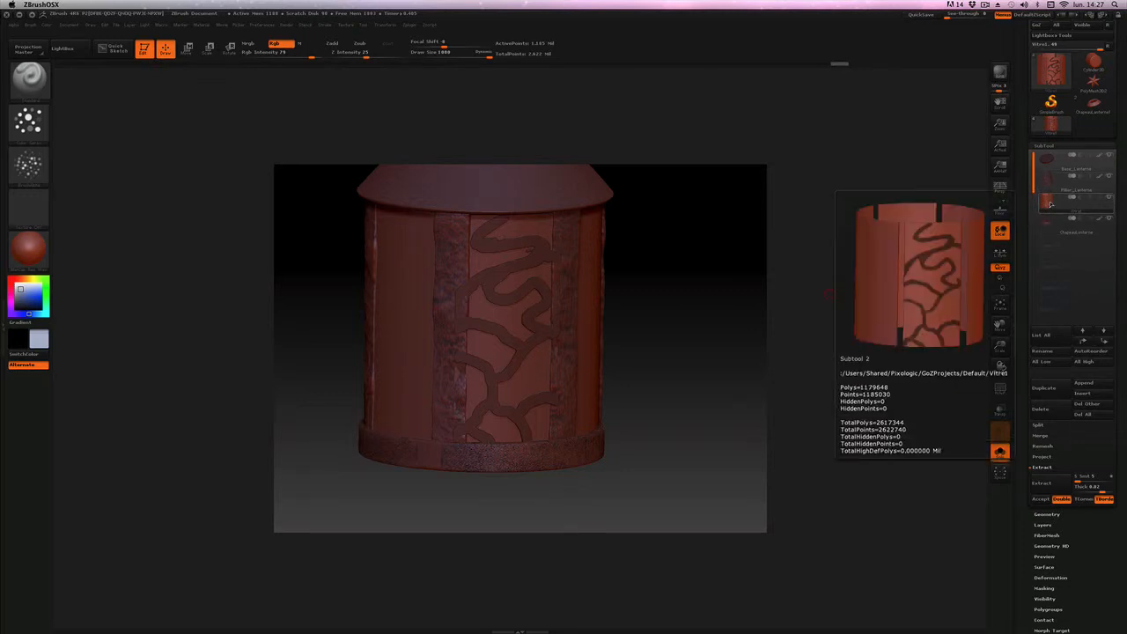
mouse_move(1048, 185)
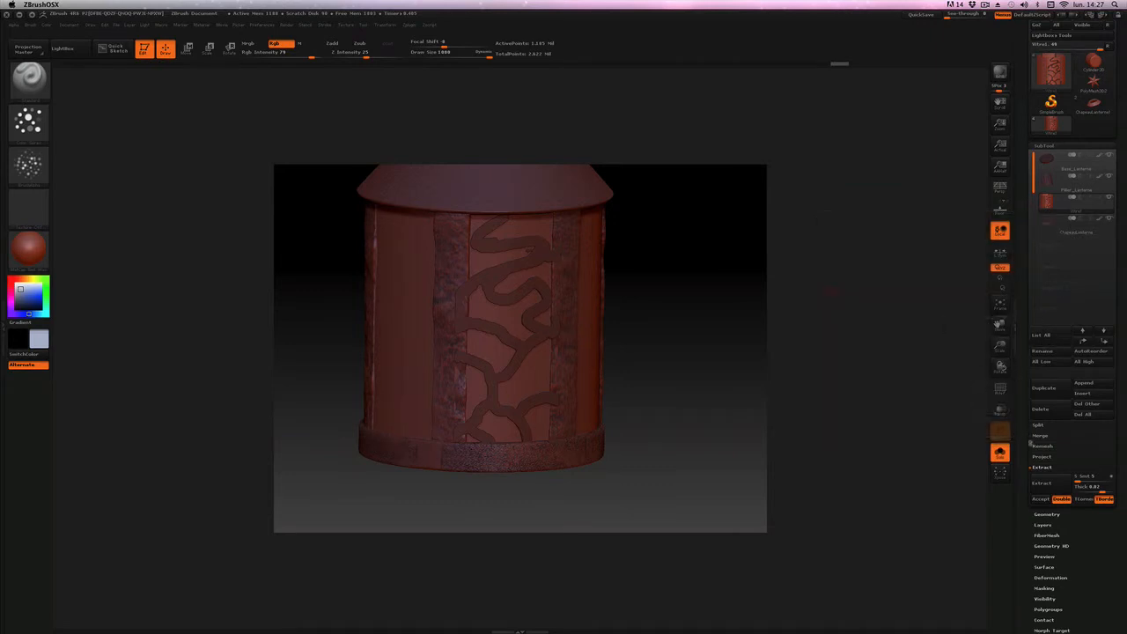
left_click(1040, 500)
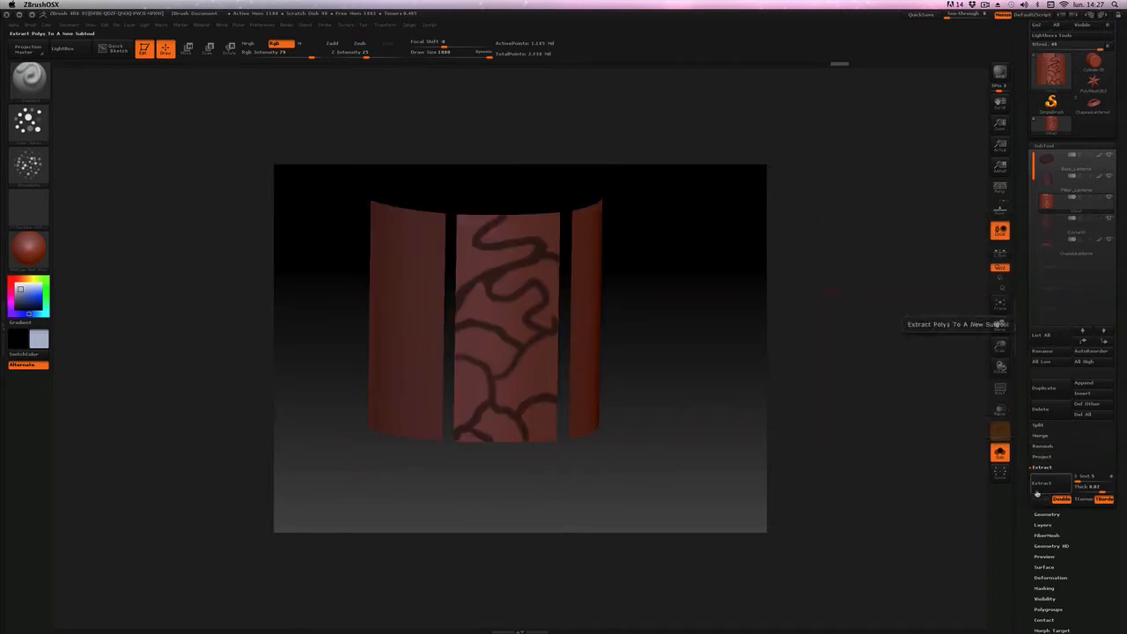
Select the extracted line subtool and run the mask brush along the uneven edge of its upper bend.
left_click(1049, 227)
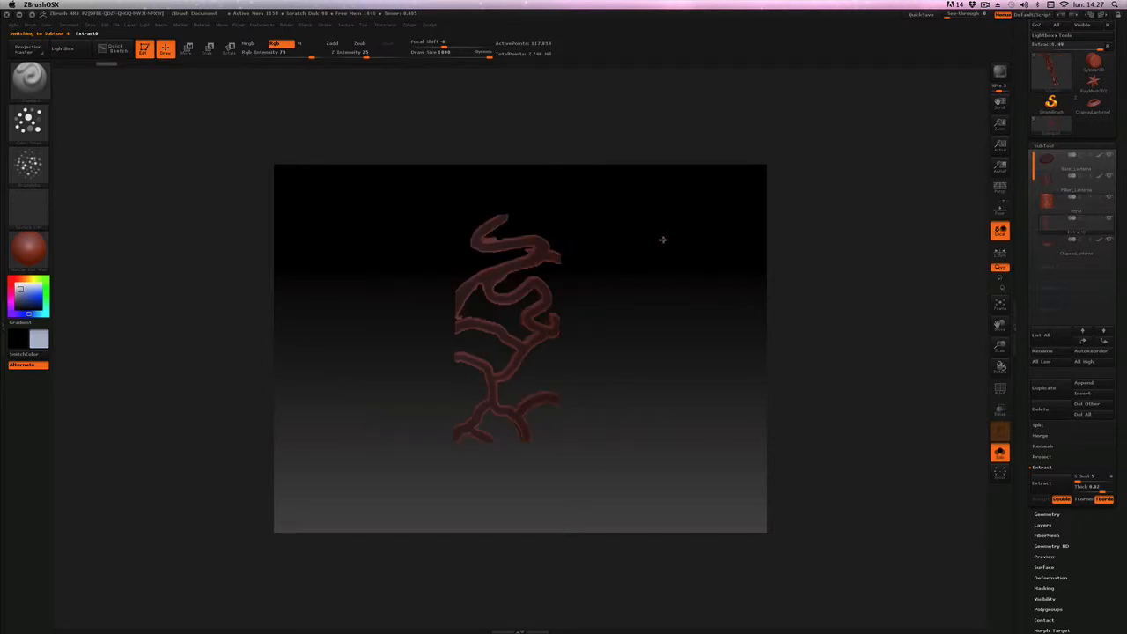
left_click_drag(664, 239, 727, 236, "alt")
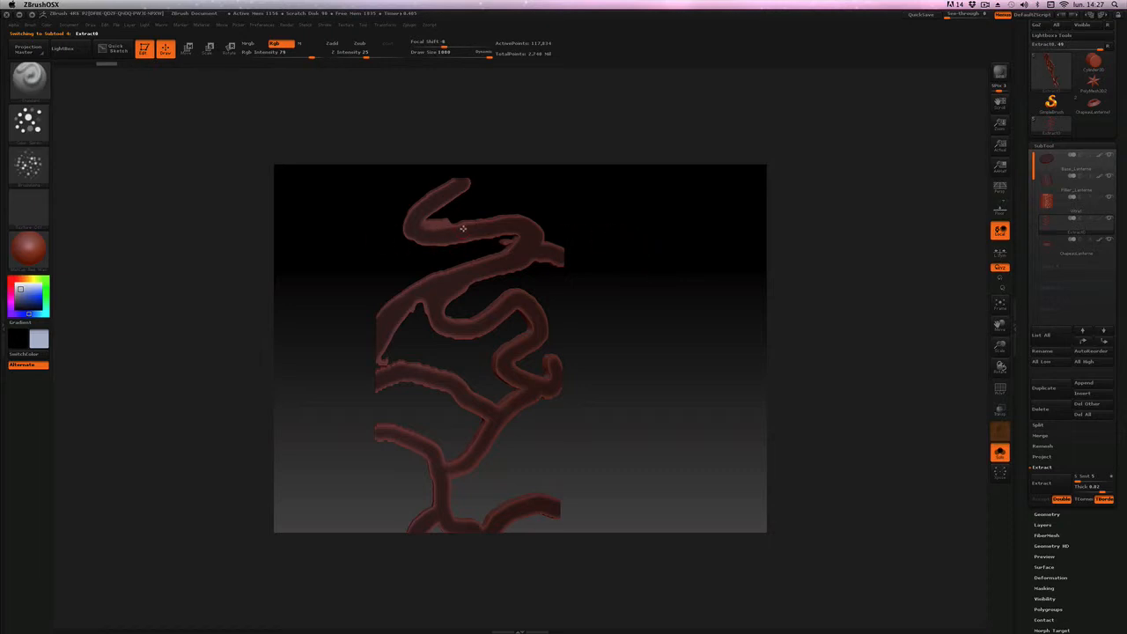
key("ctrl")
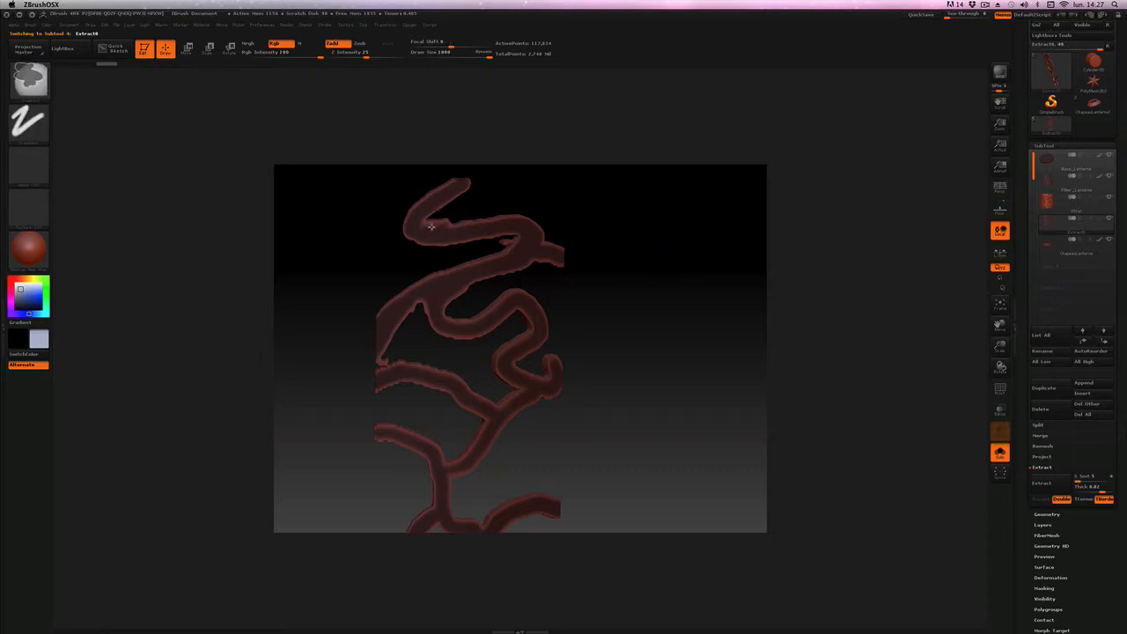
left_click_drag(424, 226, 452, 225)
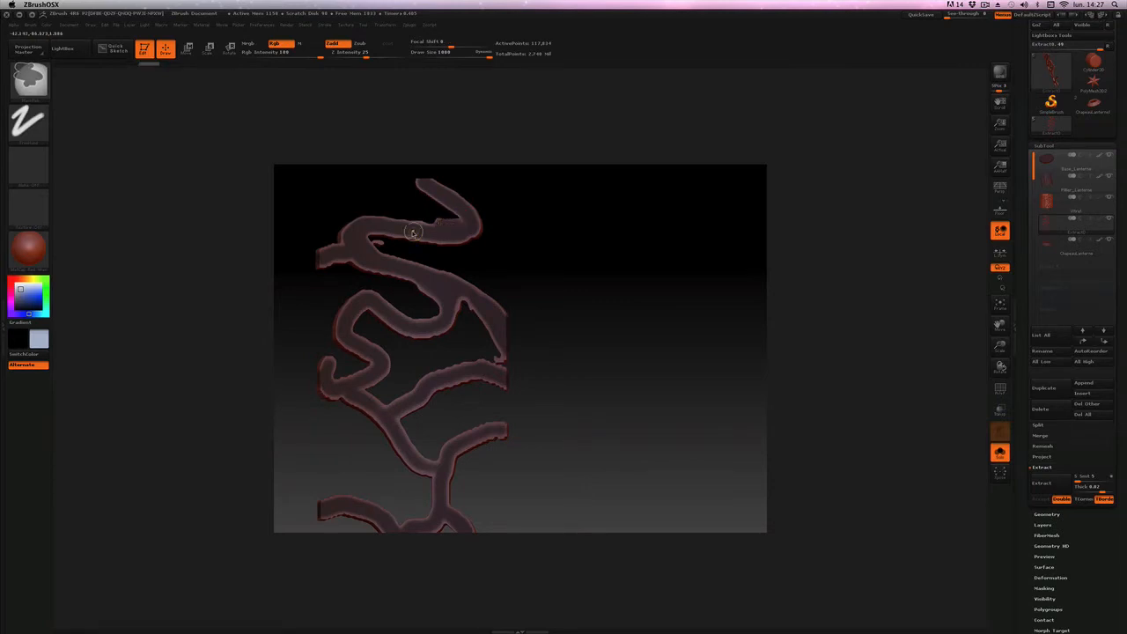
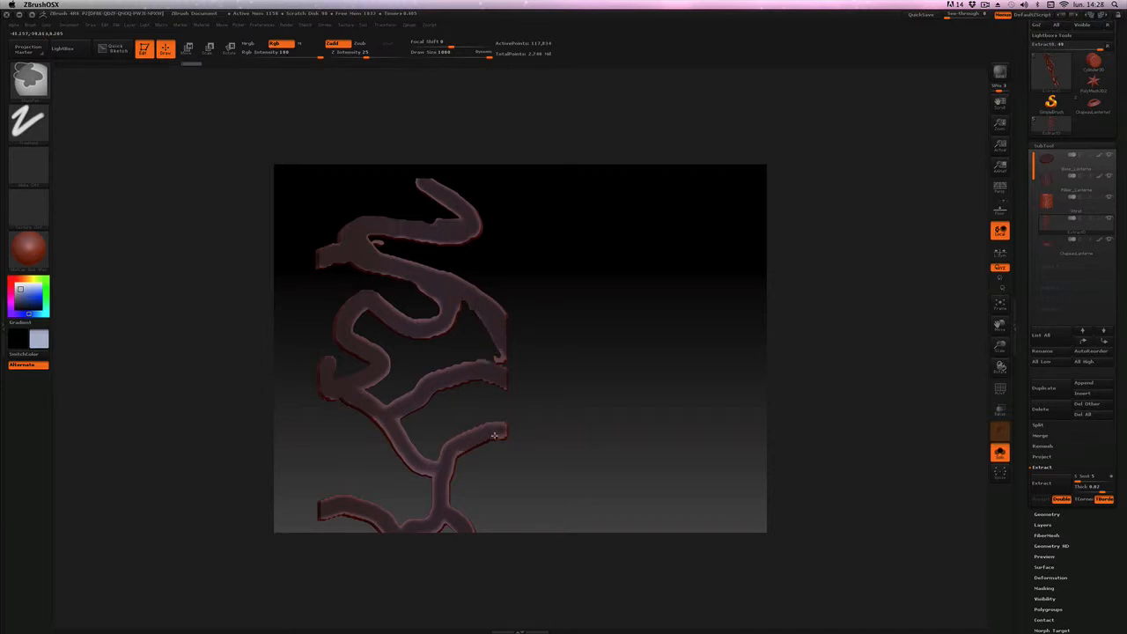
Mask the front faces of the extracted lines, covering the lower side branches and the ends along the panel edge.
mouse_move(502, 427)
left_mouse_down()
mouse_move(439, 461)
mouse_move(396, 425)
mouse_move(397, 445)
mouse_move(425, 471)
mouse_move(448, 464)
left_mouse_up()
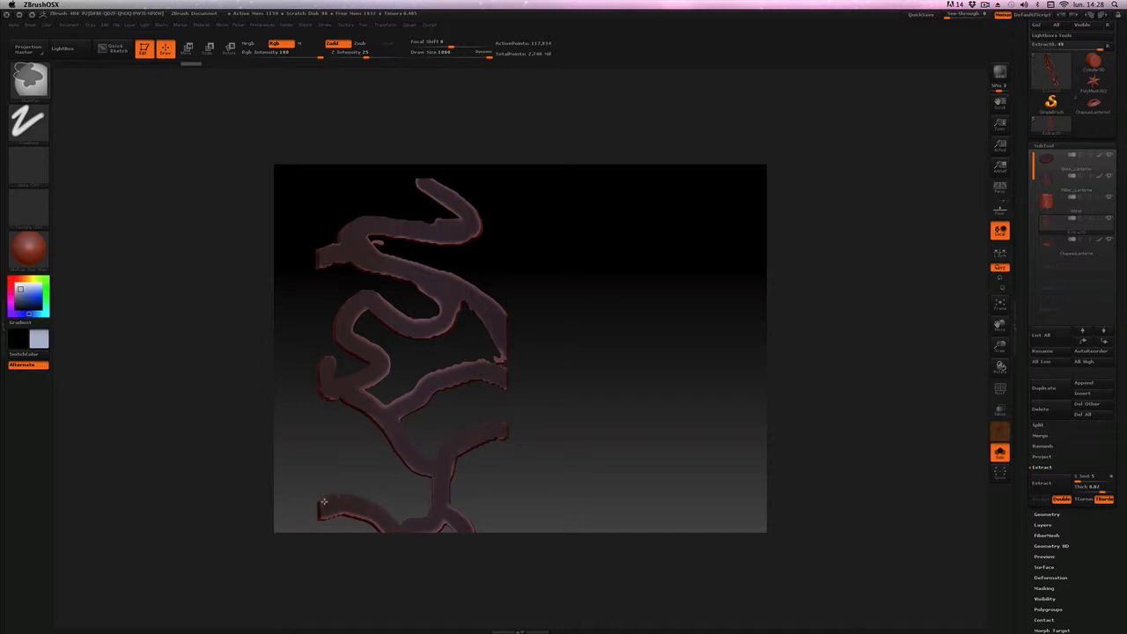
mouse_move(316, 434)
left_mouse_down()
mouse_move(342, 431)
mouse_move(329, 424)
left_mouse_up()
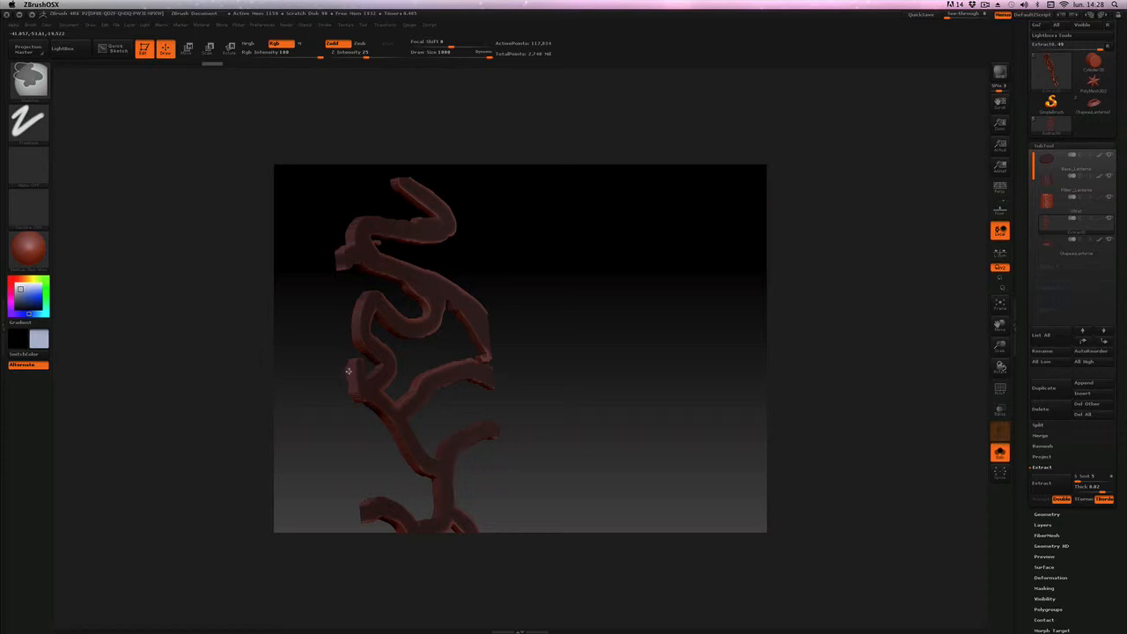
left_click_drag(334, 269, 336, 262, "ctrl+alt")
left_click_drag(658, 371, 672, 282, "alt")
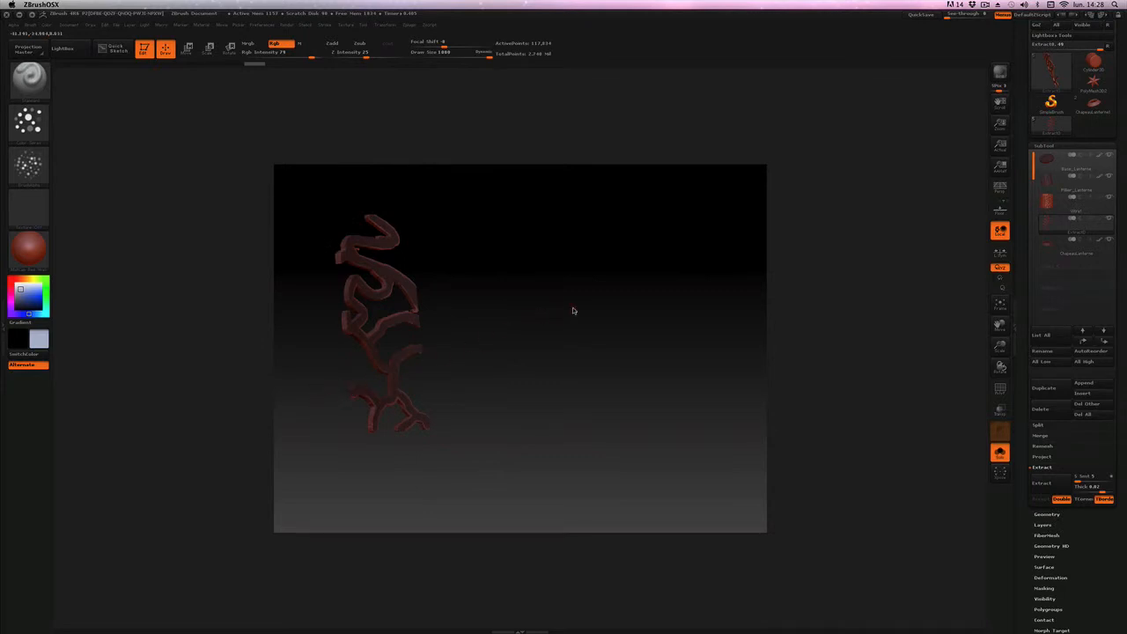
mouse_move(573, 311)
left_mouse_down()
mouse_move(661, 305)
mouse_move(680, 234)
left_mouse_up()
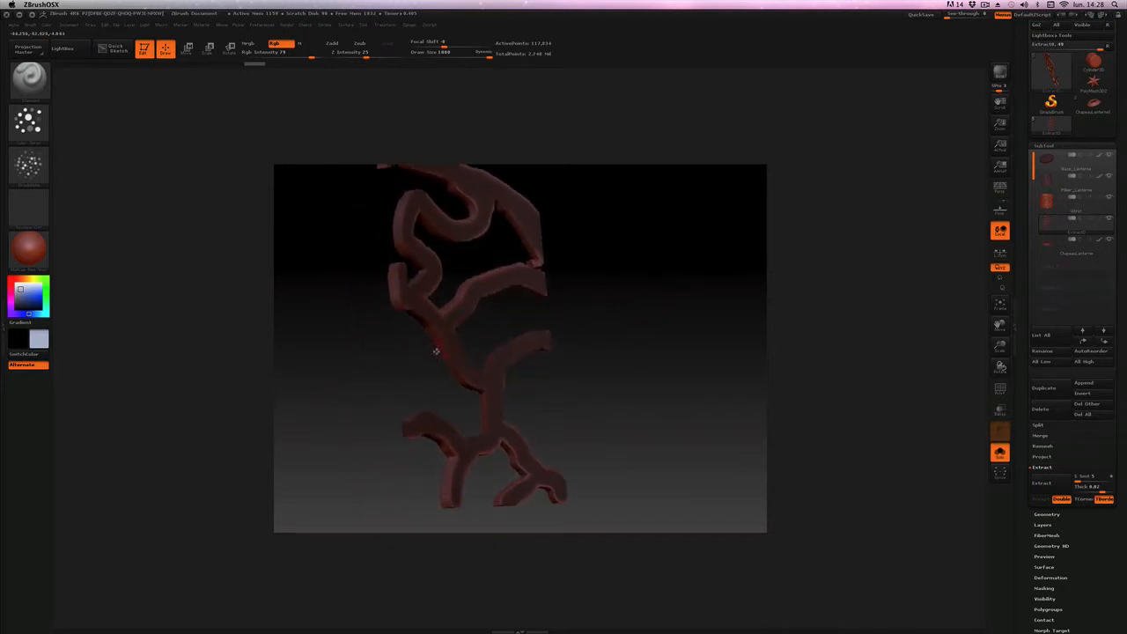
left_click_drag(432, 414, 409, 429, "ctrl")
mouse_move(596, 378)
left_mouse_down()
mouse_move(622, 335)
mouse_move(617, 260)
mouse_move(602, 264)
left_mouse_up()
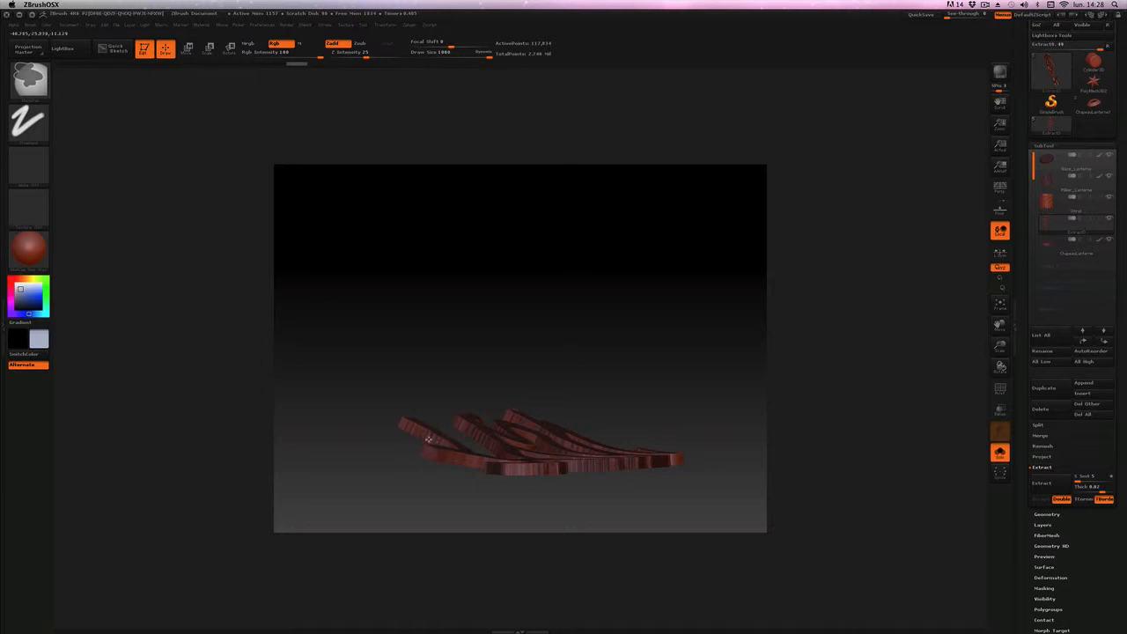
mouse_move(599, 337)
left_mouse_down()
mouse_move(660, 285)
mouse_move(659, 307)
mouse_move(506, 506)
mouse_move(497, 502)
mouse_move(509, 503)
left_mouse_up()
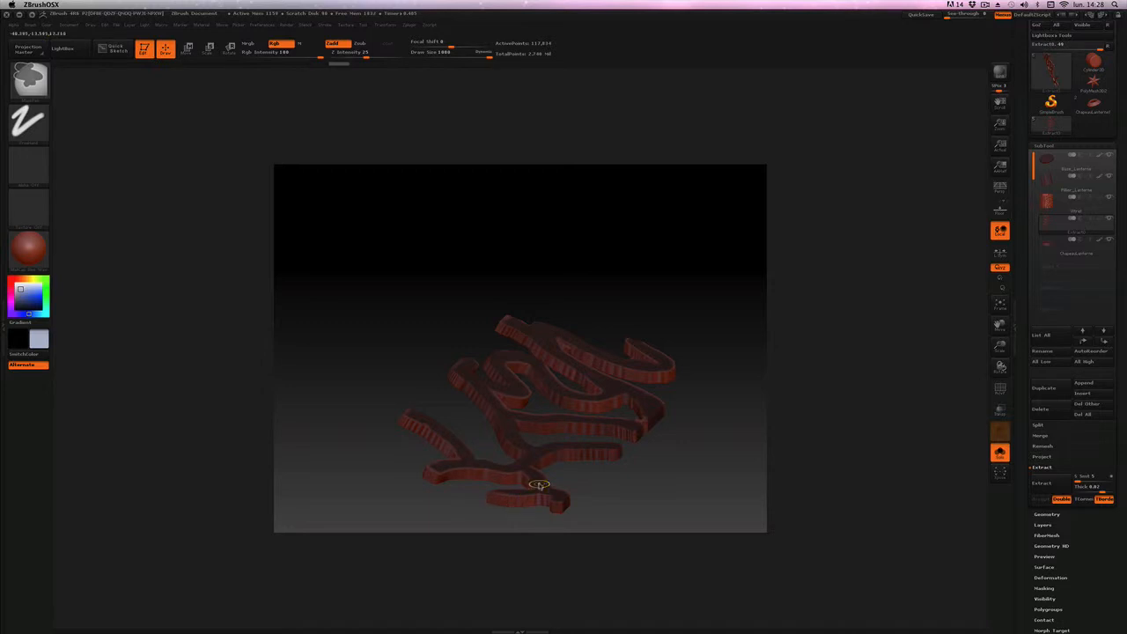
mouse_move(730, 370)
left_mouse_down()
mouse_move(713, 337)
mouse_move(718, 356)
mouse_move(645, 462)
mouse_move(657, 449)
left_mouse_up()
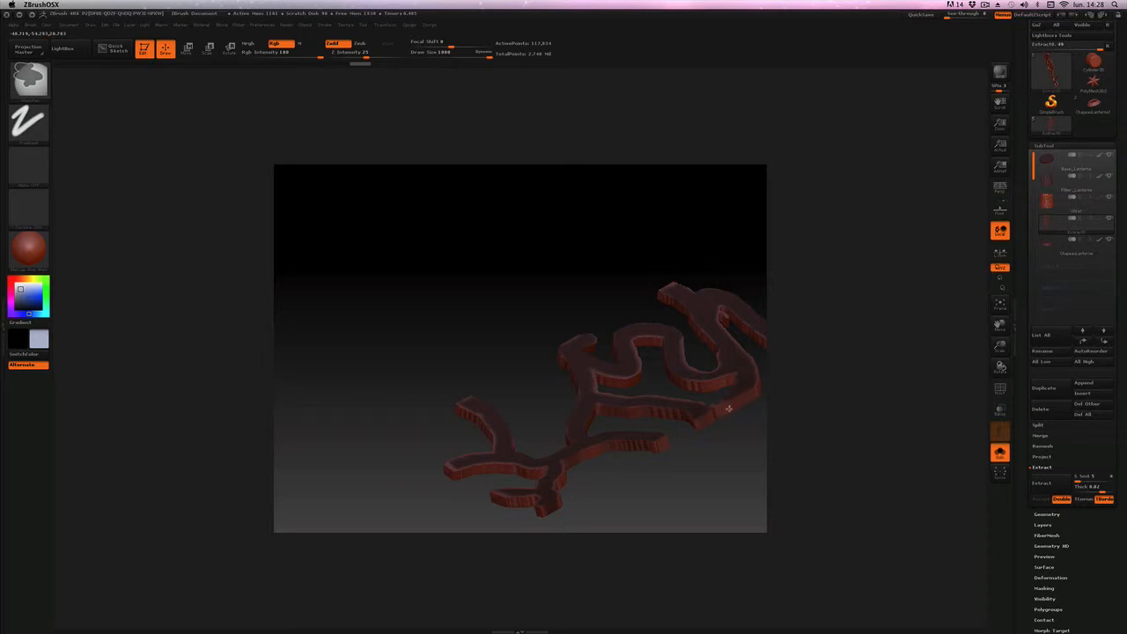
left_click_drag(732, 455, 732, 426)
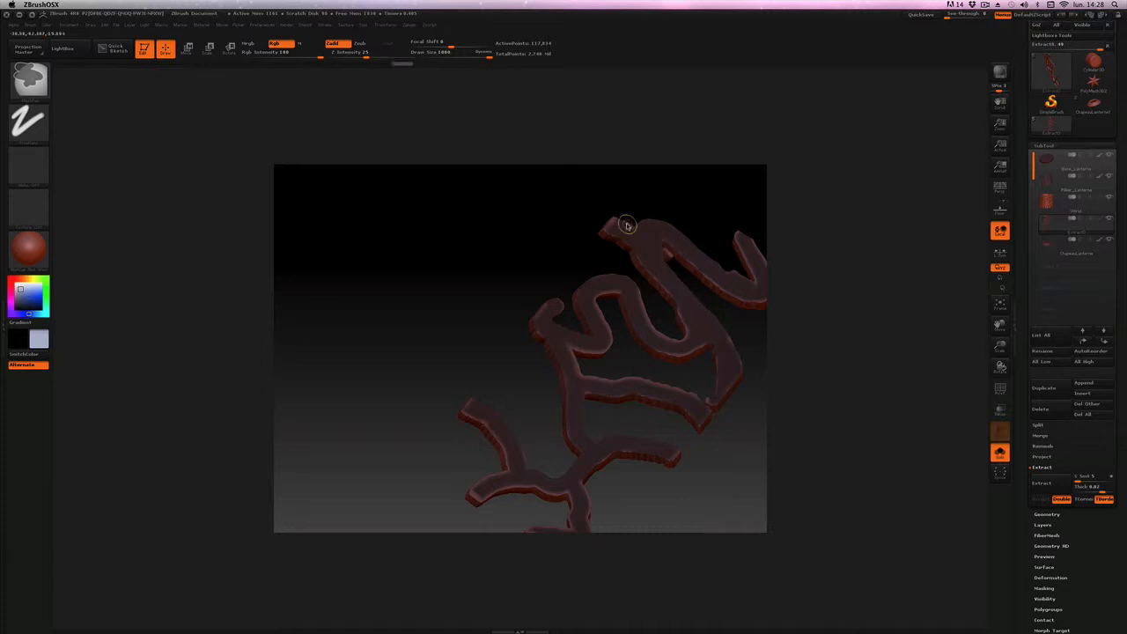
Clear the mask from the extracted lines and check their polygroups with the polygon wireframe display.
key("shift")
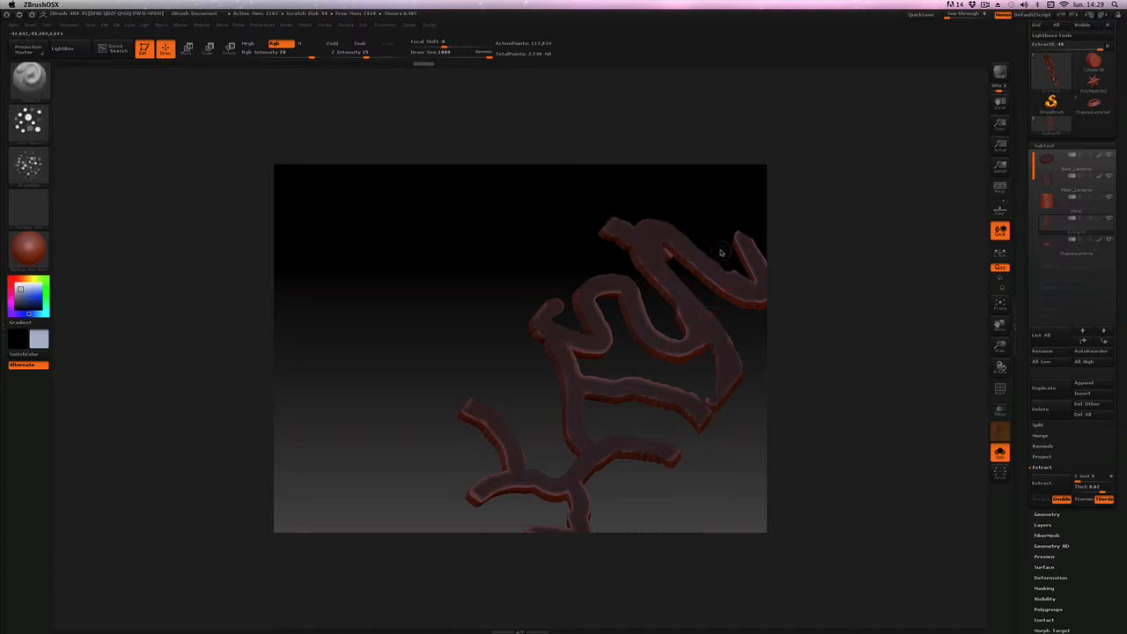
left_click(708, 205, "ctrl")
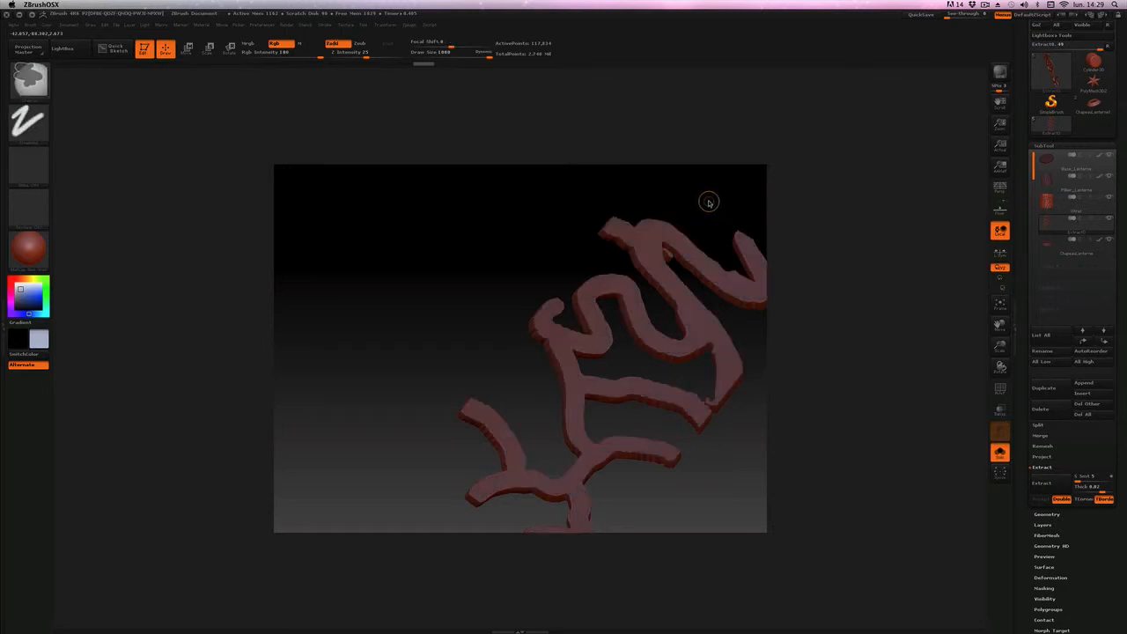
left_click(1000, 389)
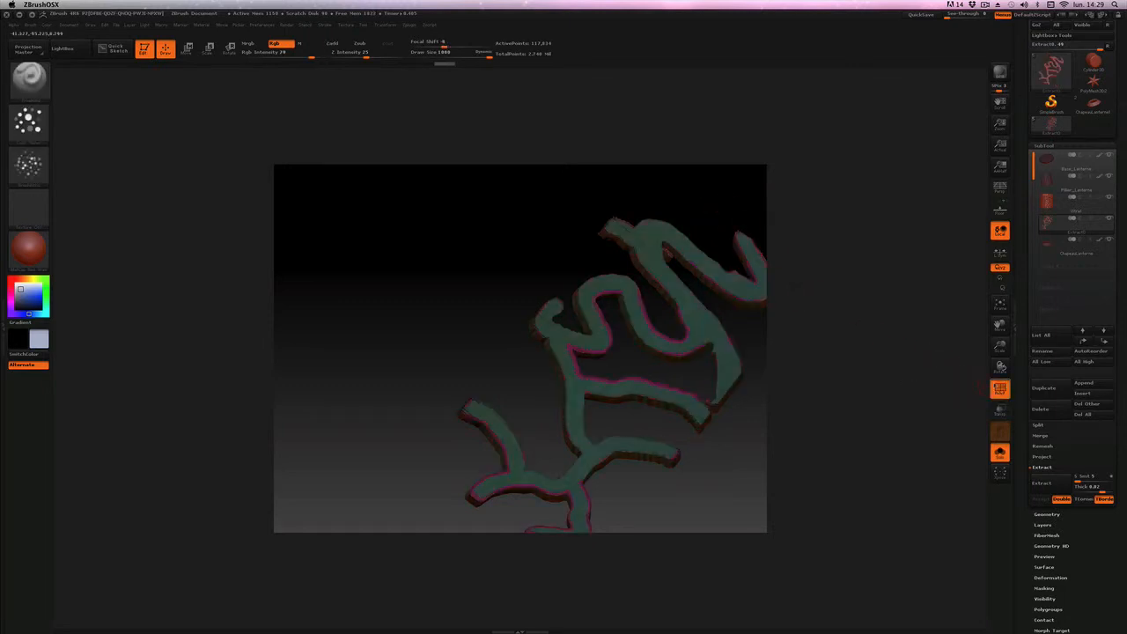
left_click_drag(533, 240, 526, 273)
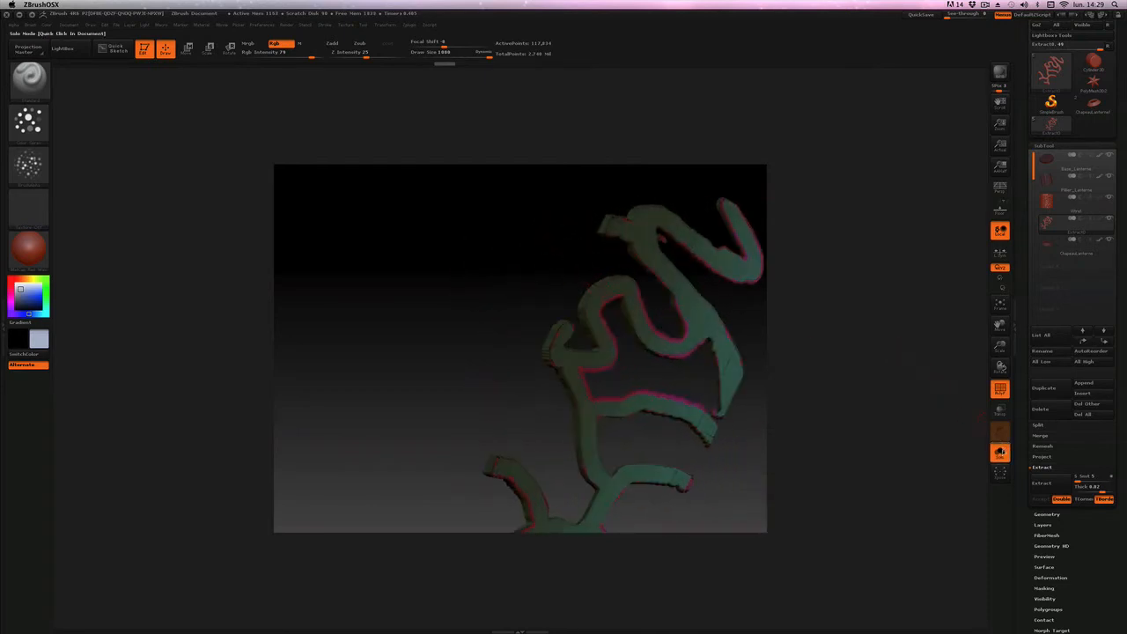
left_click(1000, 388)
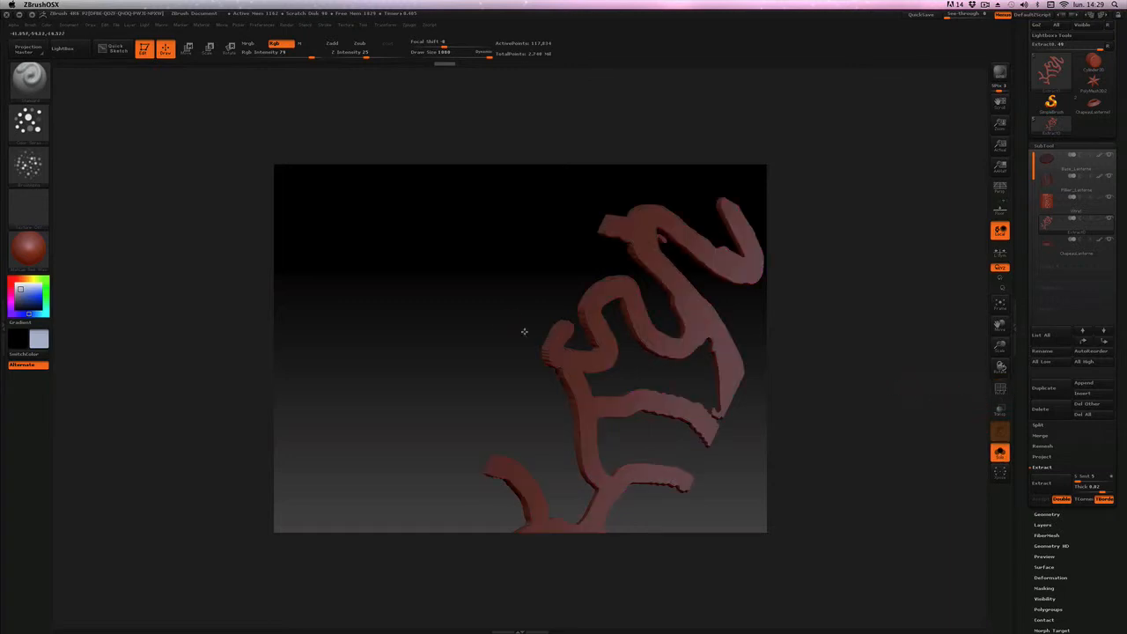
Smooth the jagged edges of the small hook and the adjoining curve on the extracted line mesh.
key("shift")
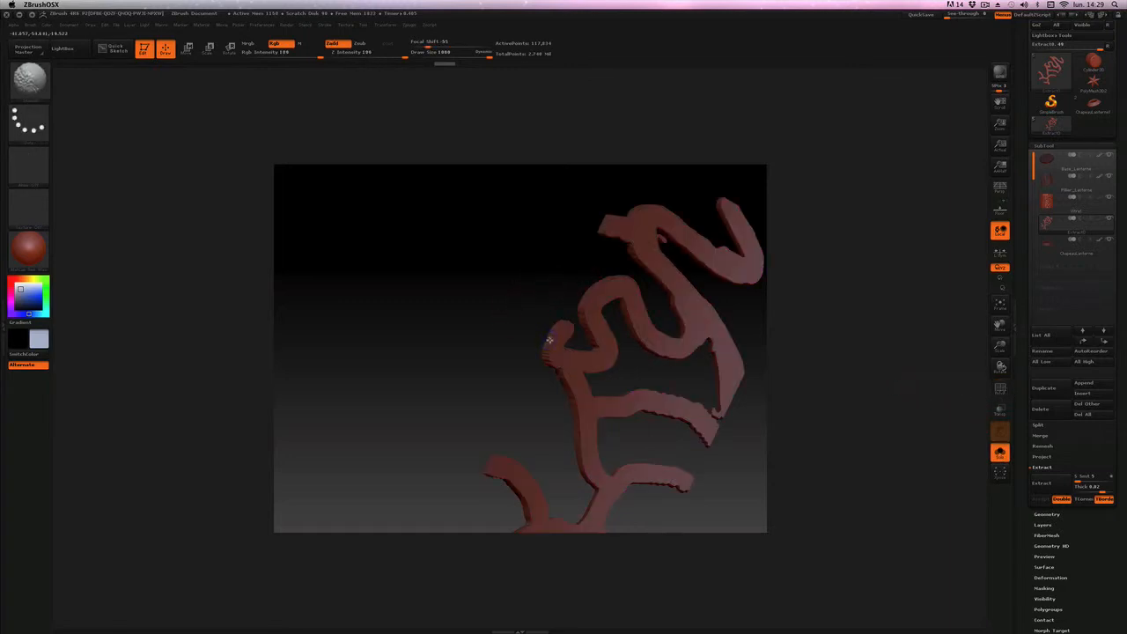
left_click_drag(558, 292, 543, 310)
key("shift")
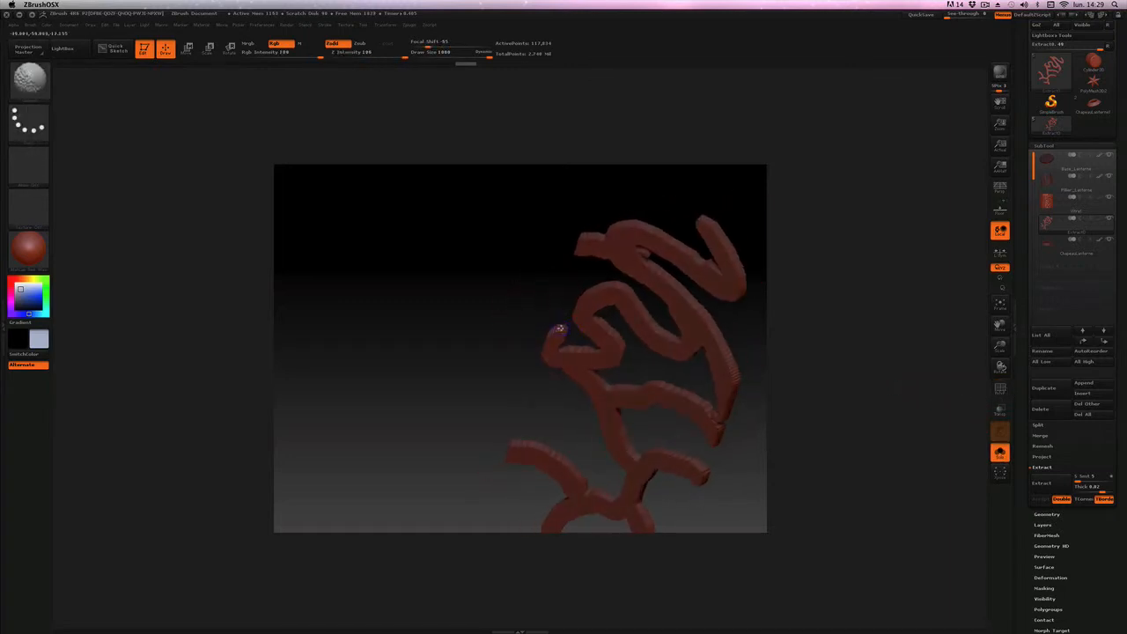
left_click_drag(577, 351, 589, 356, "shift")
mouse_move(482, 336)
left_mouse_down()
mouse_move(502, 320)
mouse_move(539, 344)
left_mouse_up()
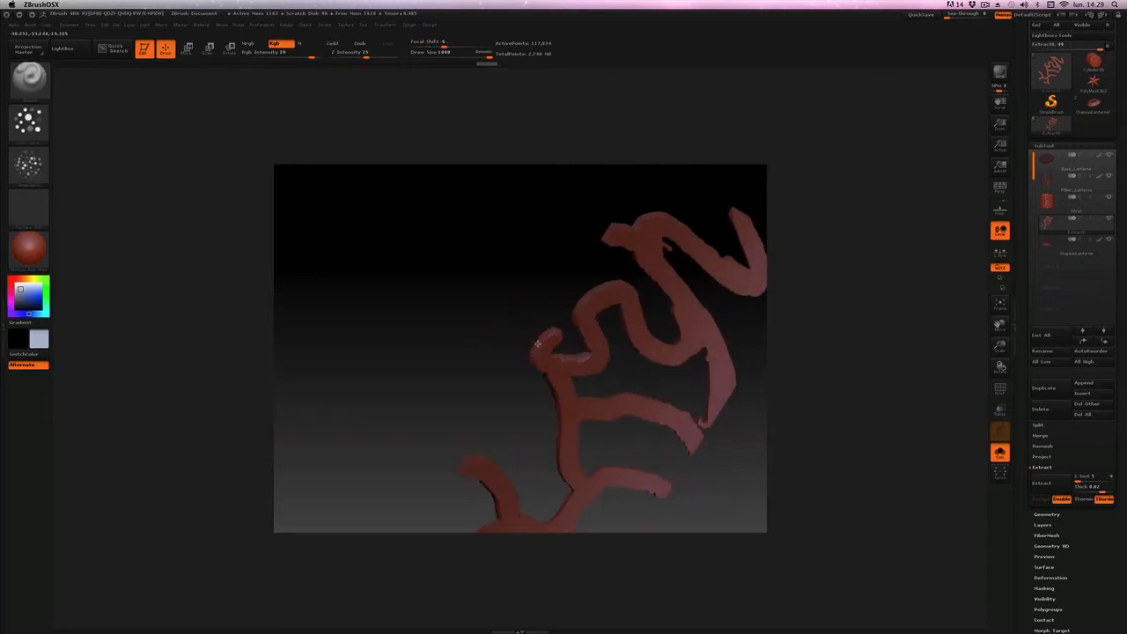
key("shift")
key("shift")
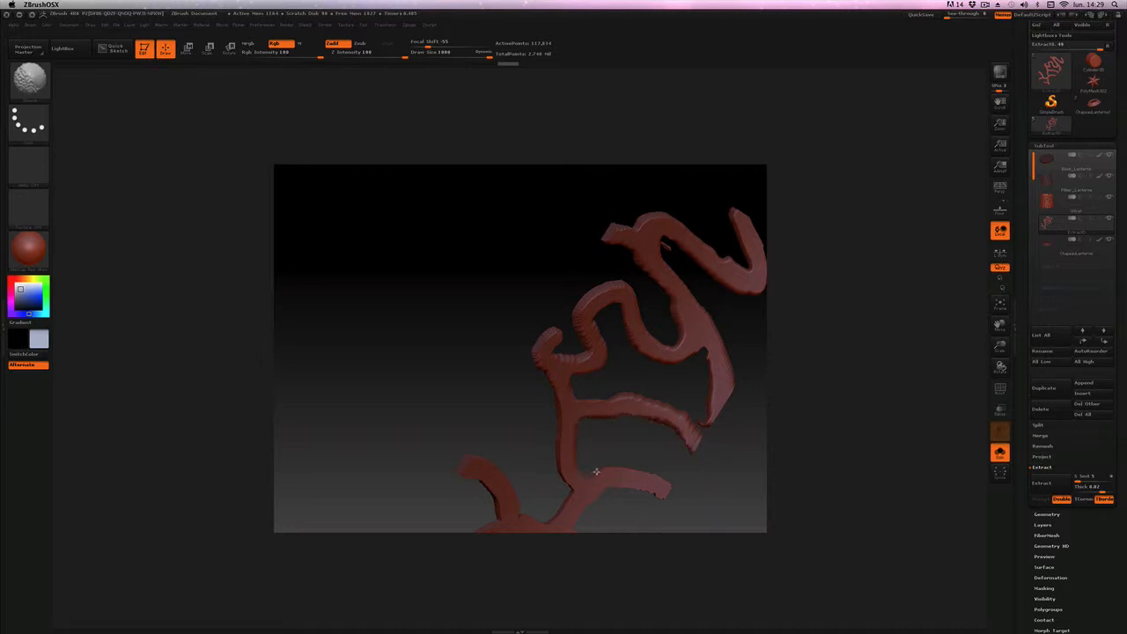
Smooth the lower branches of the line mesh and the long diagonal down to the middle side branch.
mouse_move(596, 471)
left_mouse_down("shift")
mouse_move(645, 474)
mouse_move(672, 493)
mouse_move(598, 490)
left_mouse_up("shift")
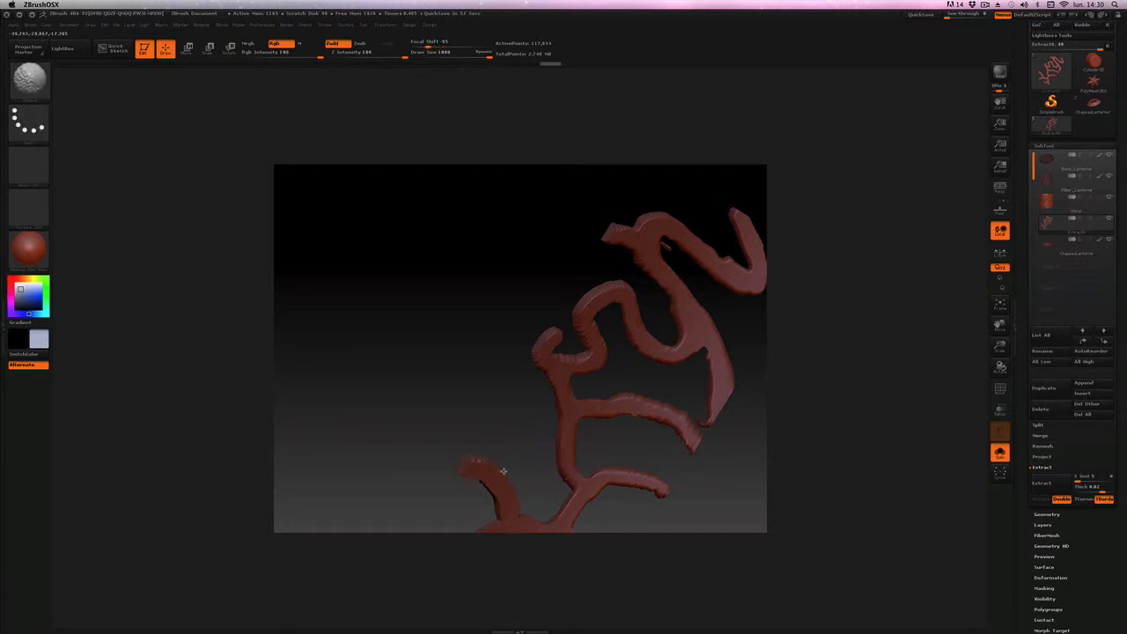
left_click_drag(491, 400, 512, 351)
key("shift")
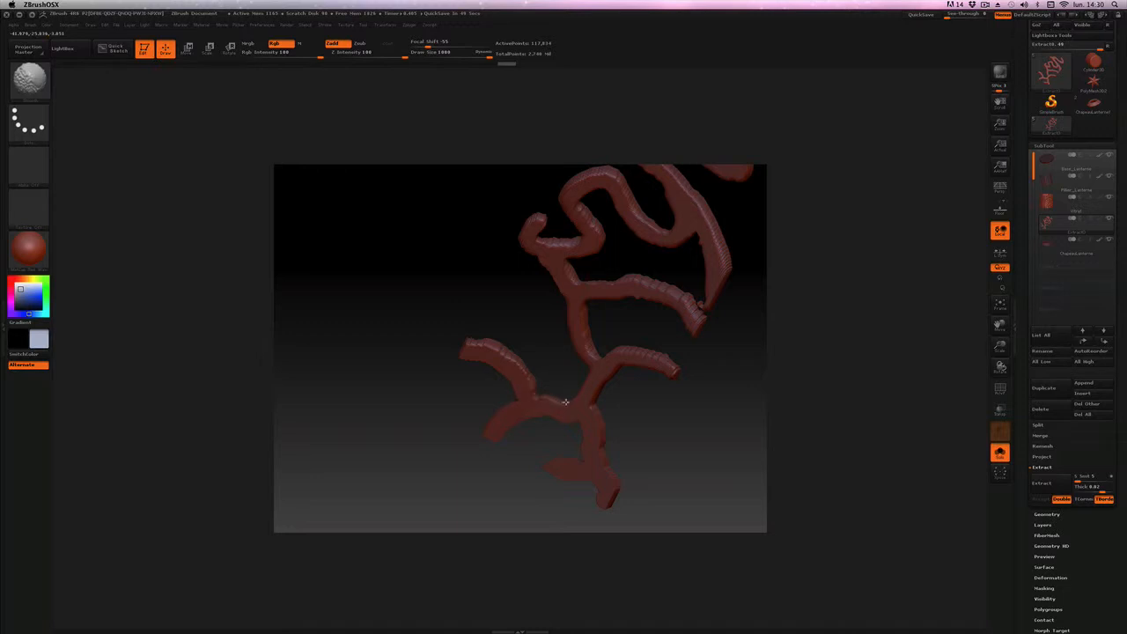
left_click_drag(598, 416, 620, 496, "shift")
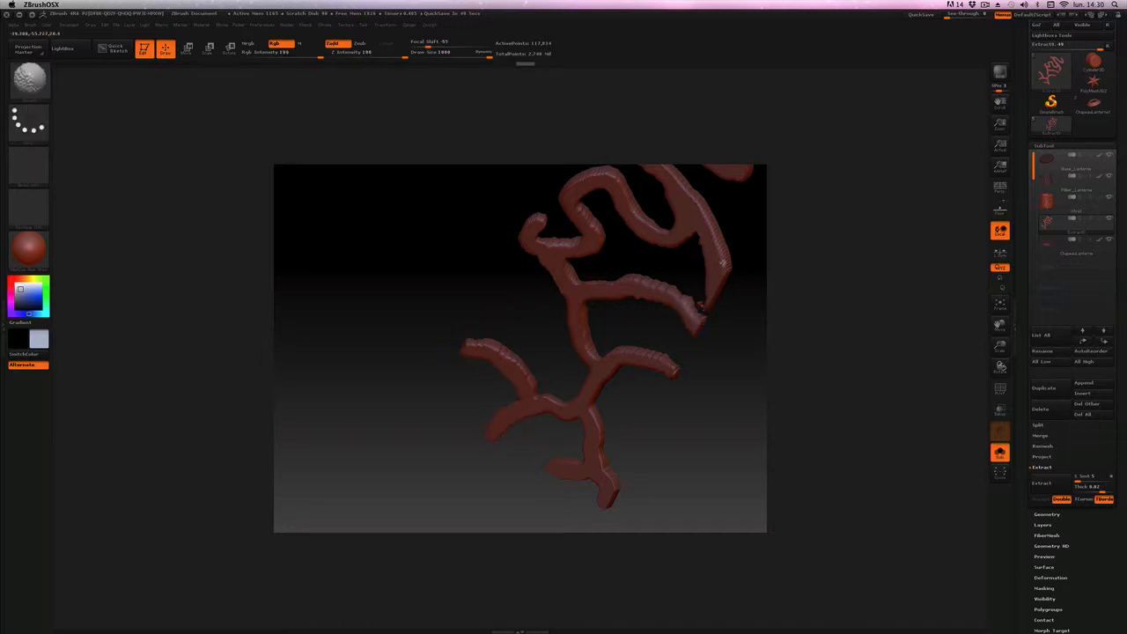
mouse_move(723, 263)
left_mouse_down("shift")
mouse_move(709, 224)
mouse_move(724, 258)
mouse_move(656, 286)
mouse_move(694, 304)
left_mouse_up("shift")
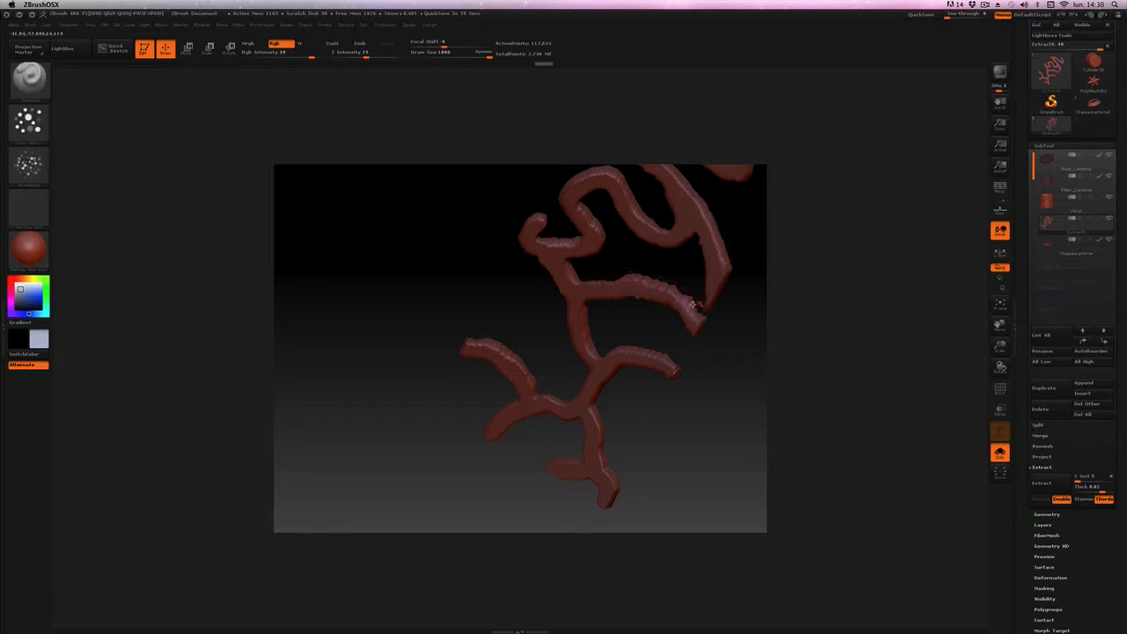
left_click_drag(728, 342, 695, 309)
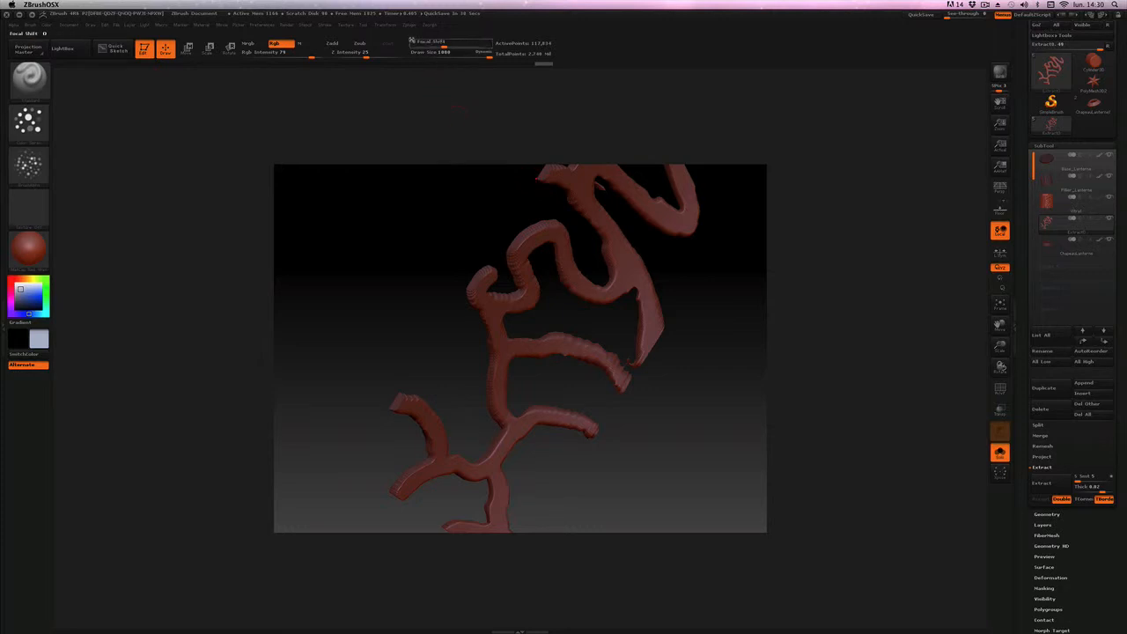
Unwrap the UVs of the extracted line subtool with UV Master.
left_click(410, 25)
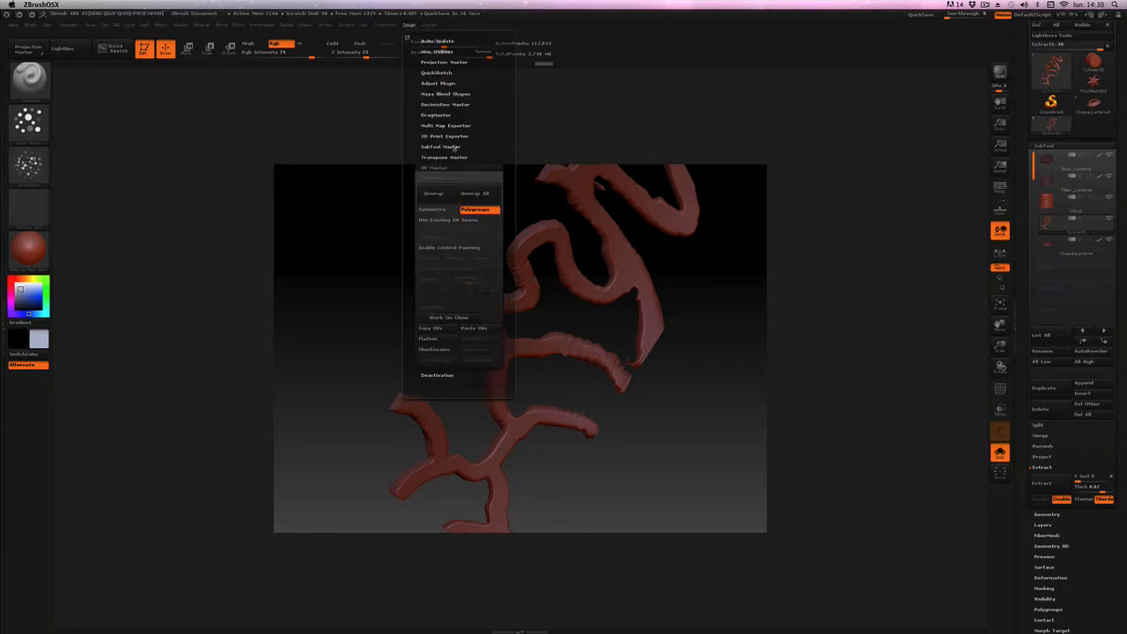
left_click(436, 194)
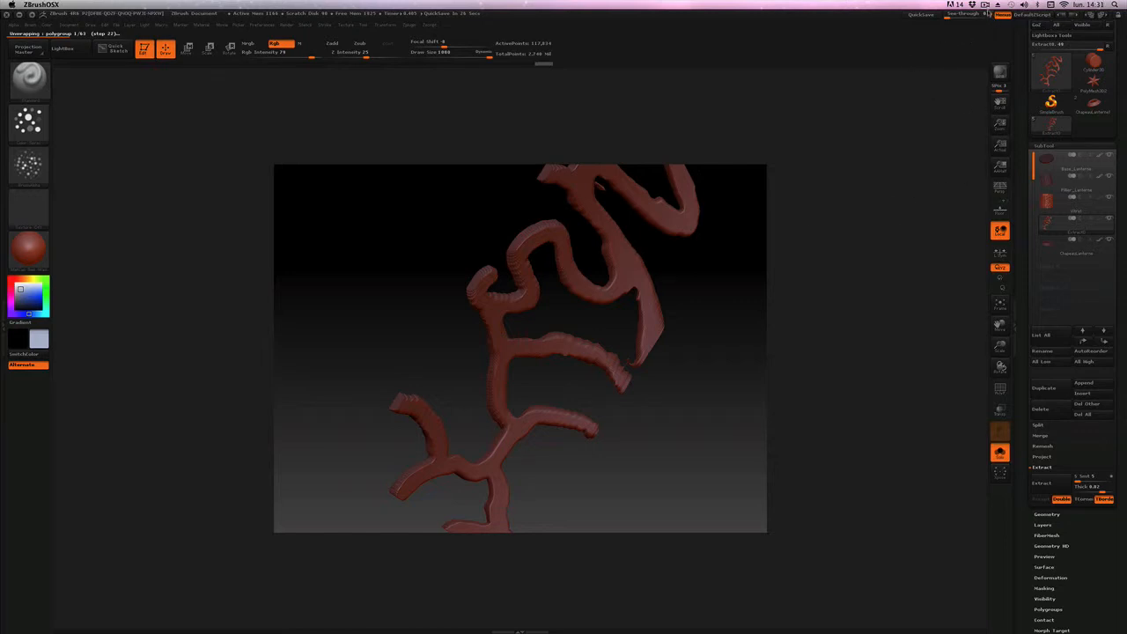
left_click(985, 5)
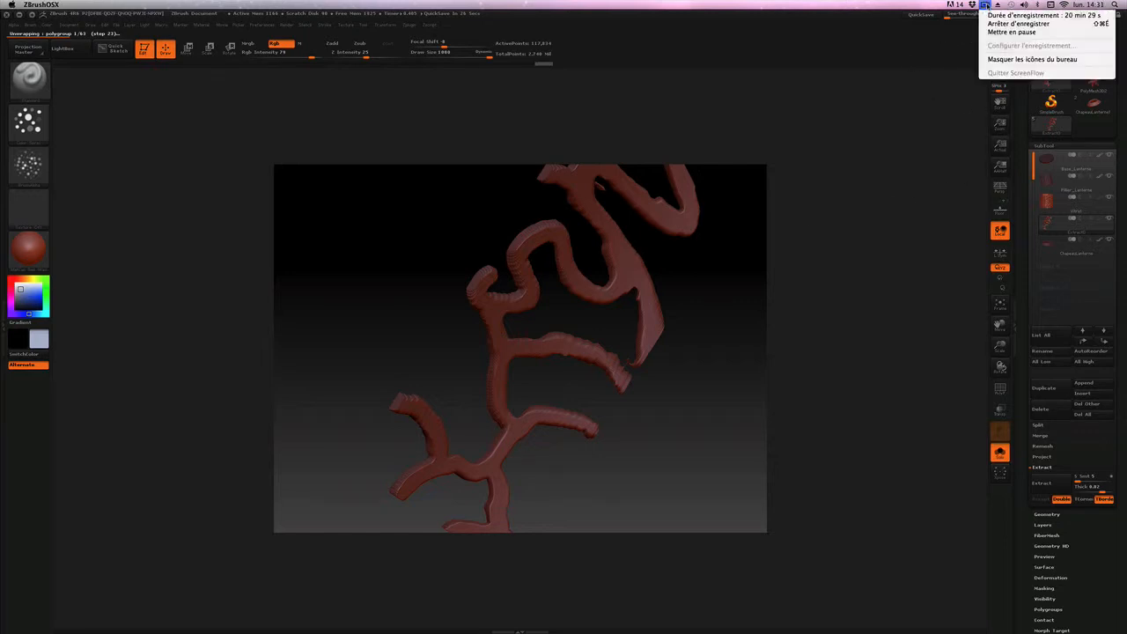
left_click(1011, 32)
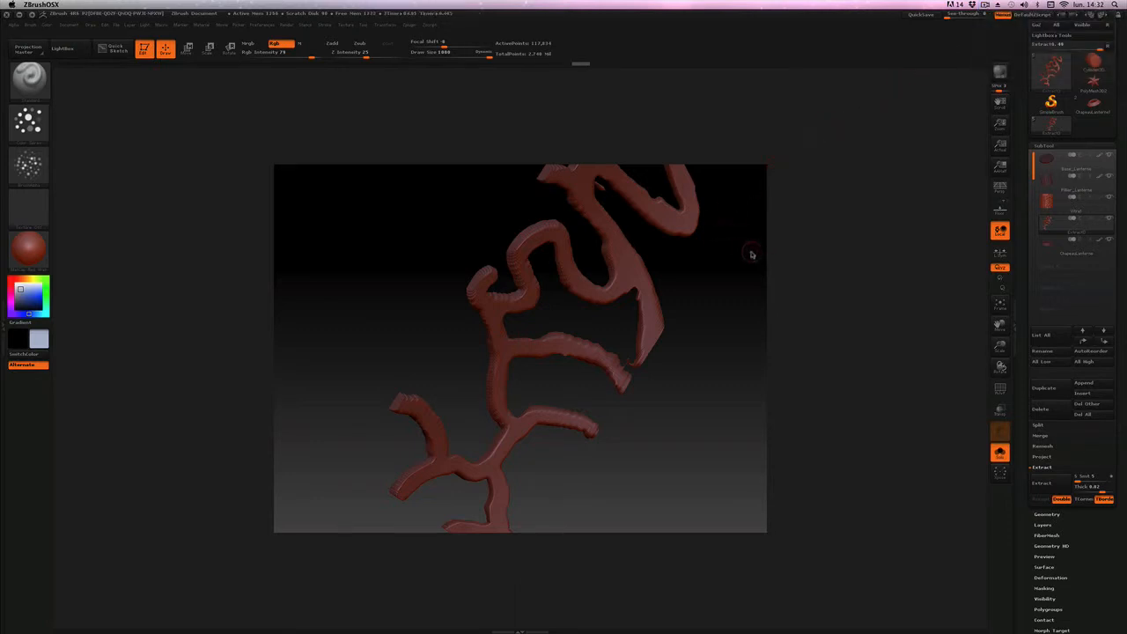
Divide the line mesh twice and smooth the outer edge of its small hook.
mouse_move(730, 263)
left_mouse_down()
mouse_move(745, 256)
mouse_move(717, 264)
mouse_move(725, 257)
left_mouse_up()
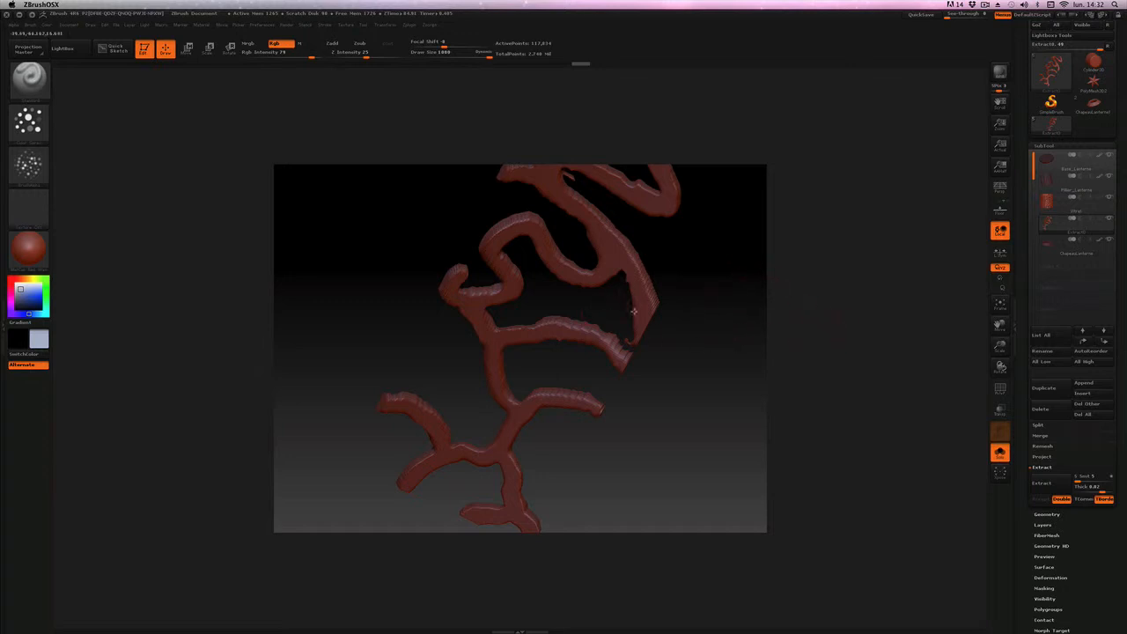
key("ctrl+d")
key("shift")
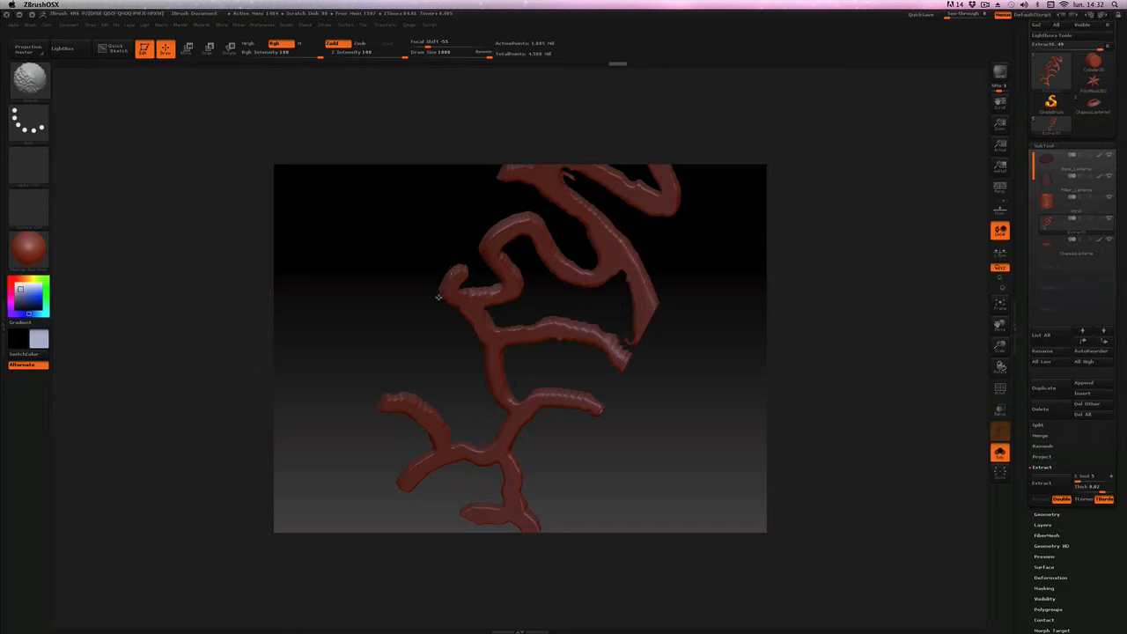
left_click_drag(439, 298, 449, 276, "shift")
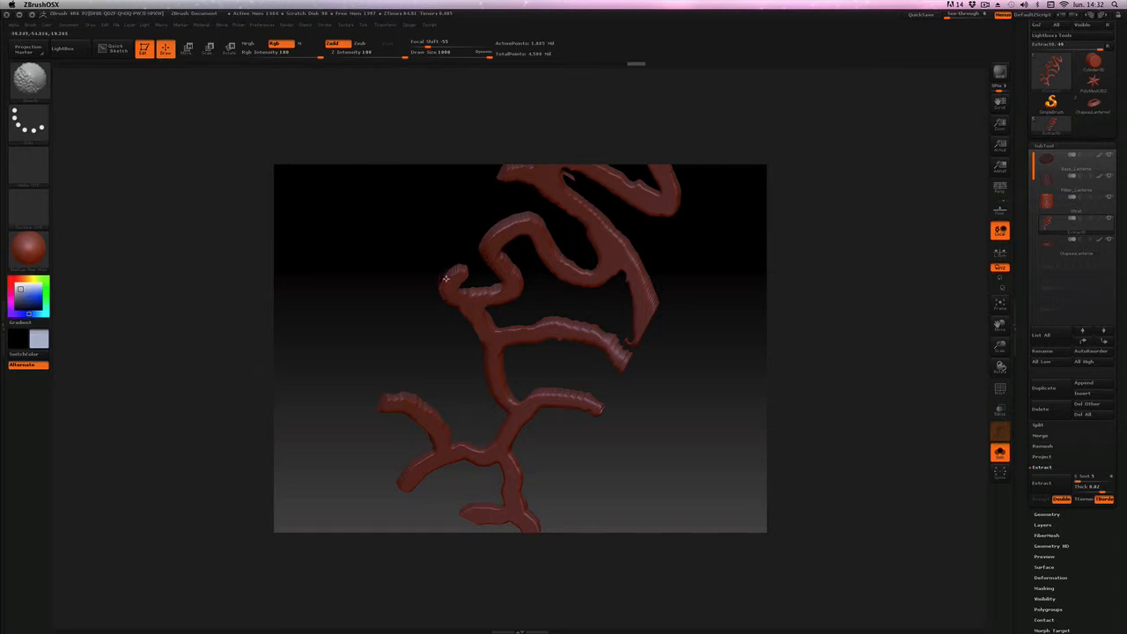
Lower the line mesh to subdivision level 2 and smooth the ridges on the middle side branch.
left_click(1046, 514)
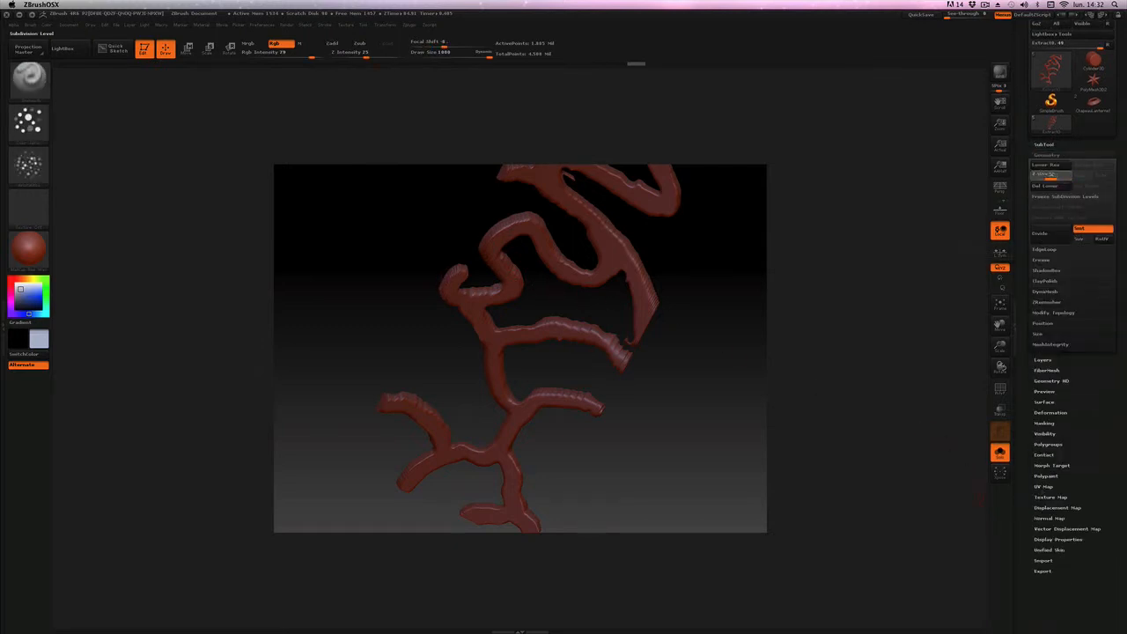
left_click(1051, 175)
mouse_move(557, 331)
left_mouse_down("shift")
mouse_move(551, 321)
mouse_move(579, 327)
left_mouse_up("shift")
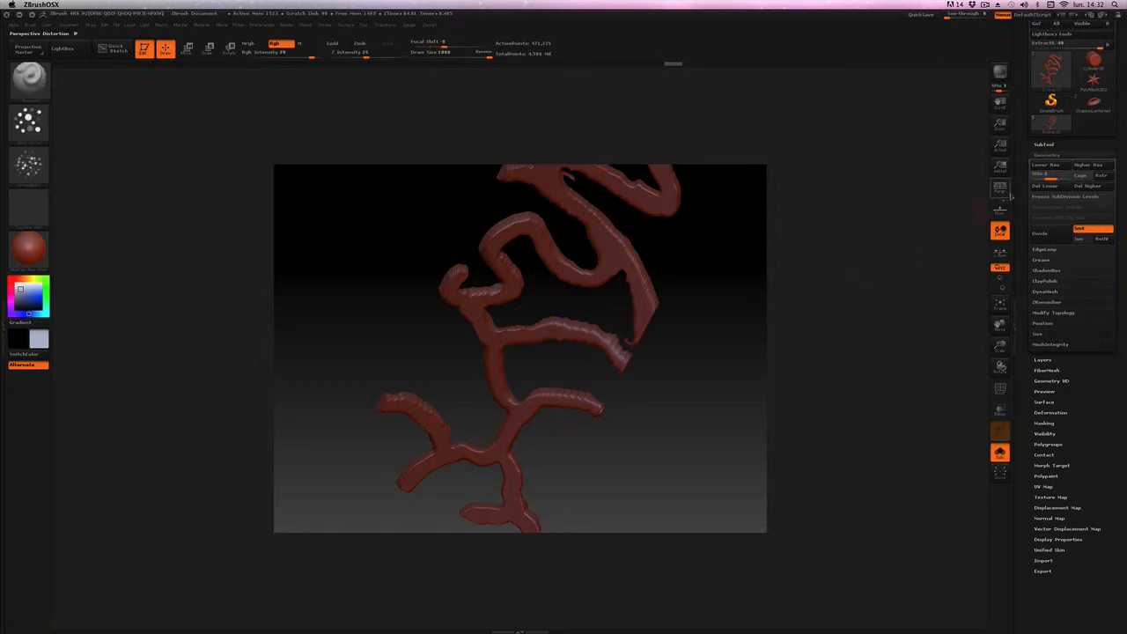
Drop the line mesh to subdivision level 1 and smooth the ridges along the middle and lower side branches.
left_click(1039, 175)
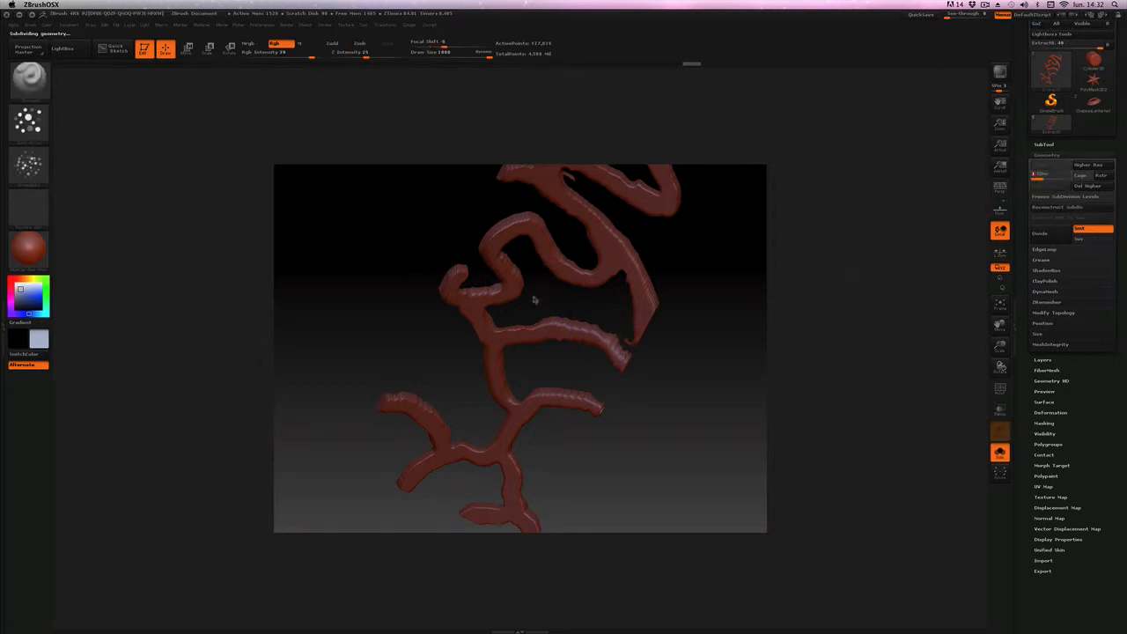
mouse_move(494, 327)
left_mouse_down("shift")
mouse_move(484, 318)
mouse_move(547, 314)
mouse_move(633, 354)
mouse_move(624, 366)
left_mouse_up("shift")
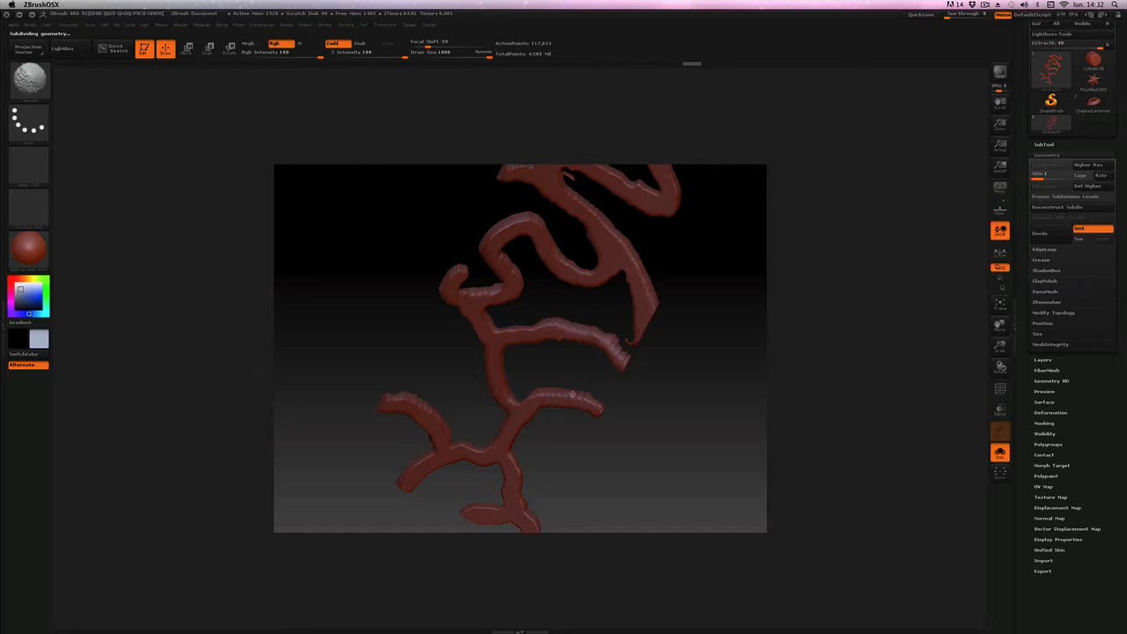
left_click_drag(572, 395, 533, 392, "shift")
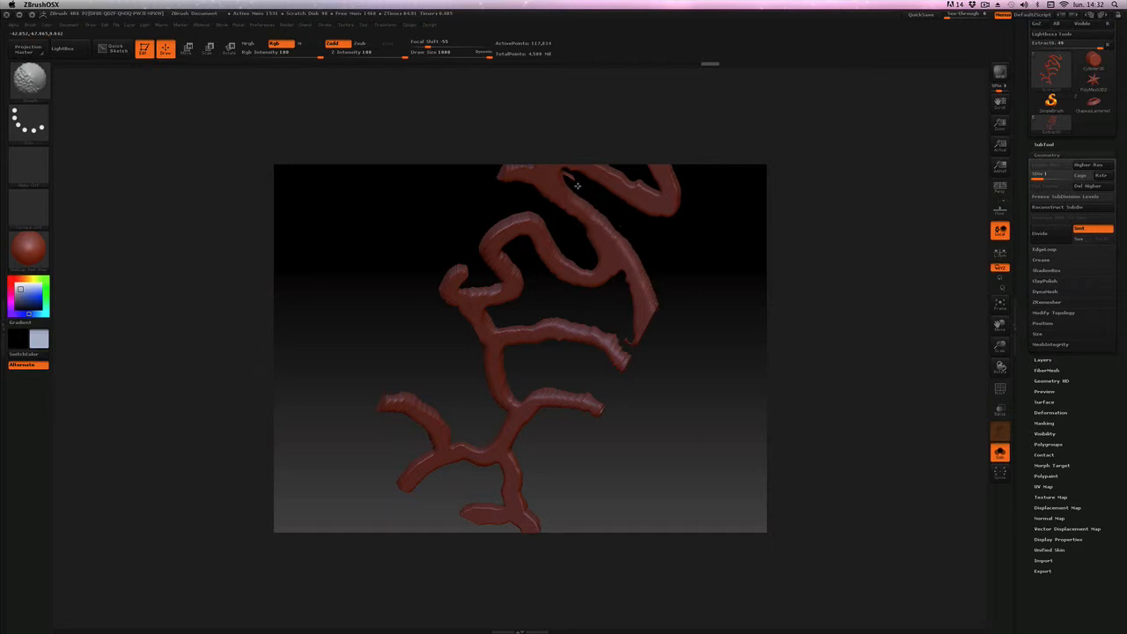
left_click_drag(749, 245, 729, 329, "alt")
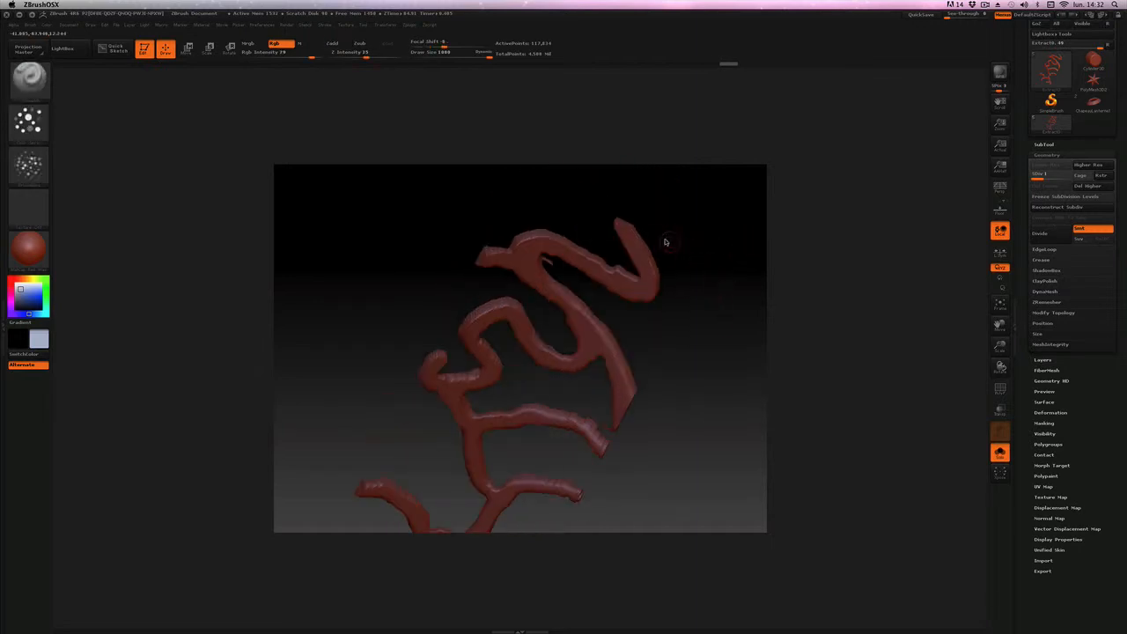
Smooth the upper bends of the line mesh and the base of its small hook.
left_click_drag(548, 231, 504, 247, "shift")
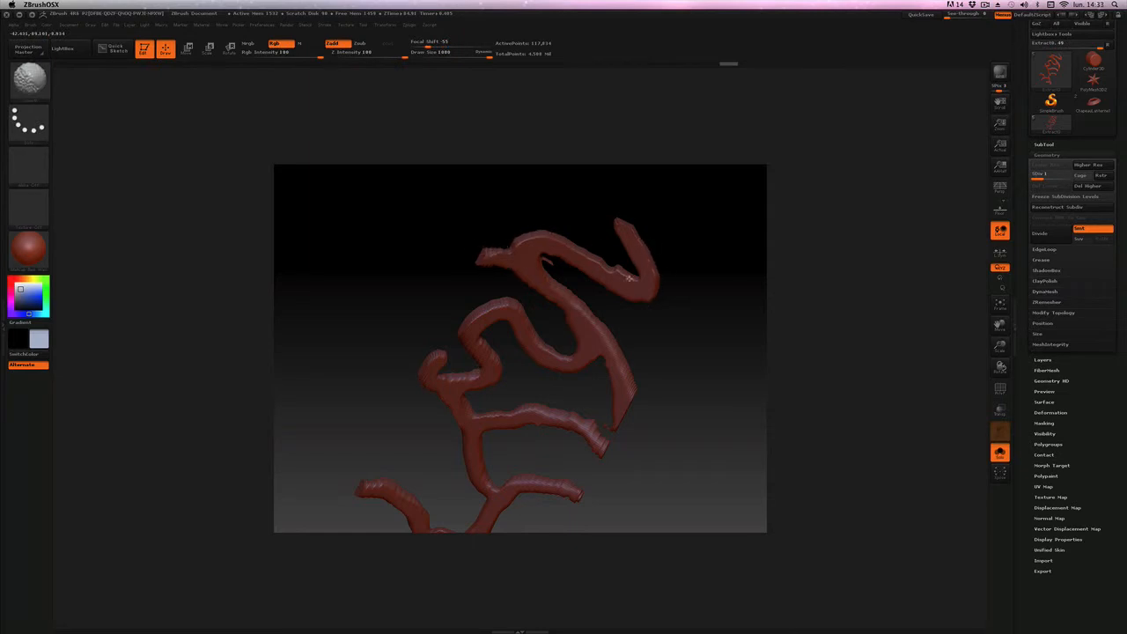
left_click_drag(522, 257, 536, 268, "shift")
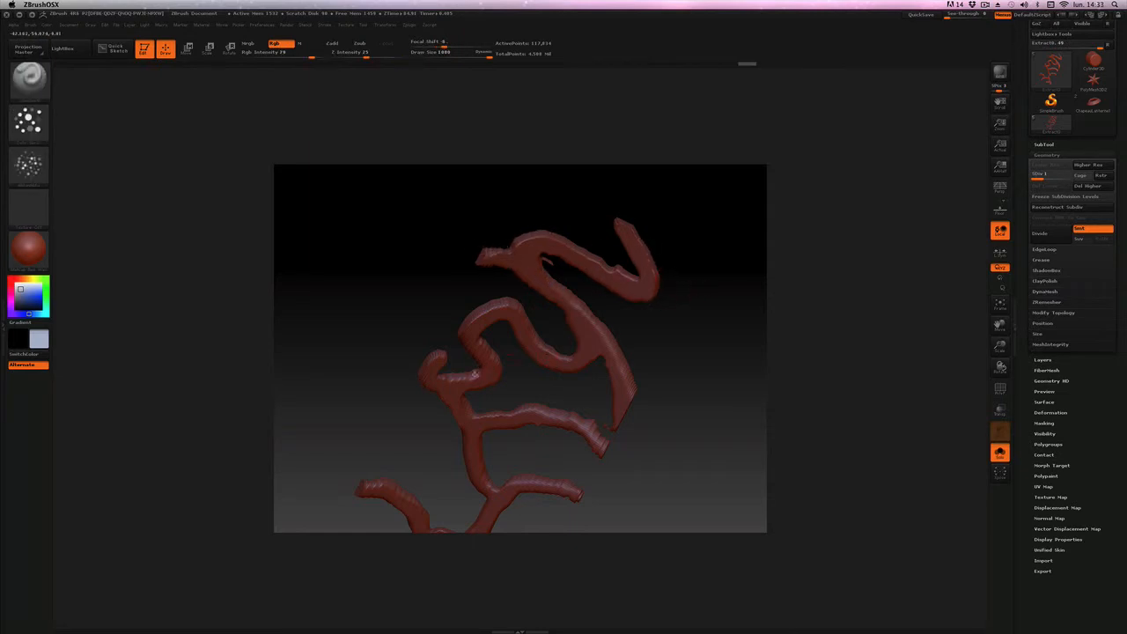
left_click_drag(465, 377, 477, 375, "shift")
Activate surface noise on the line mesh, switch the noise to UV mode and increase its scale slightly.
left_click(1047, 402)
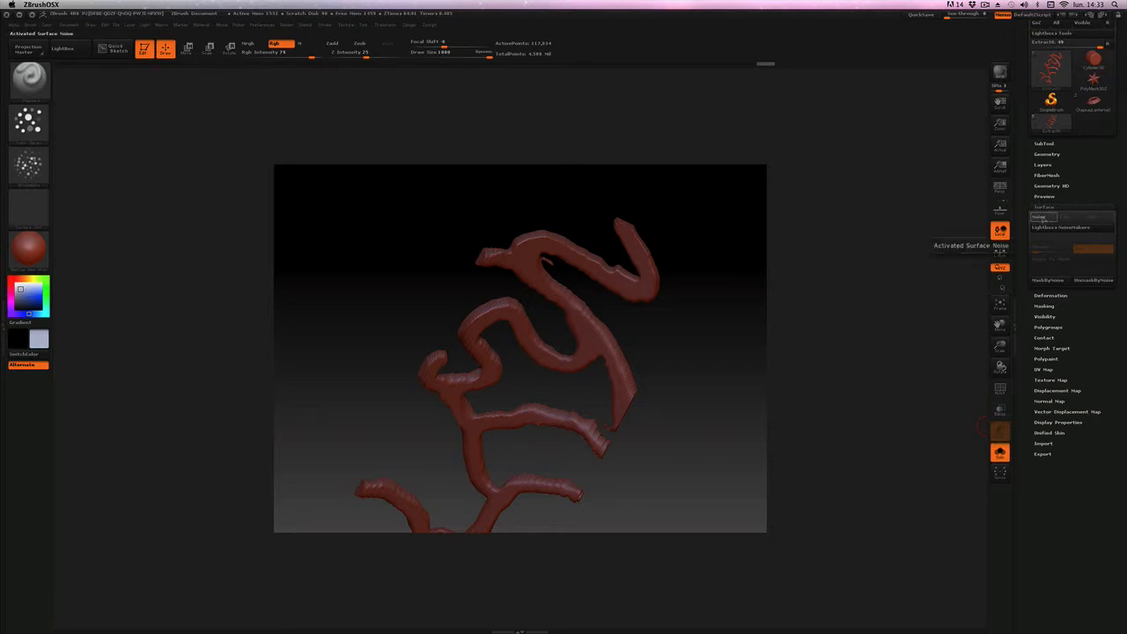
left_click(1048, 221)
left_click(1032, 231)
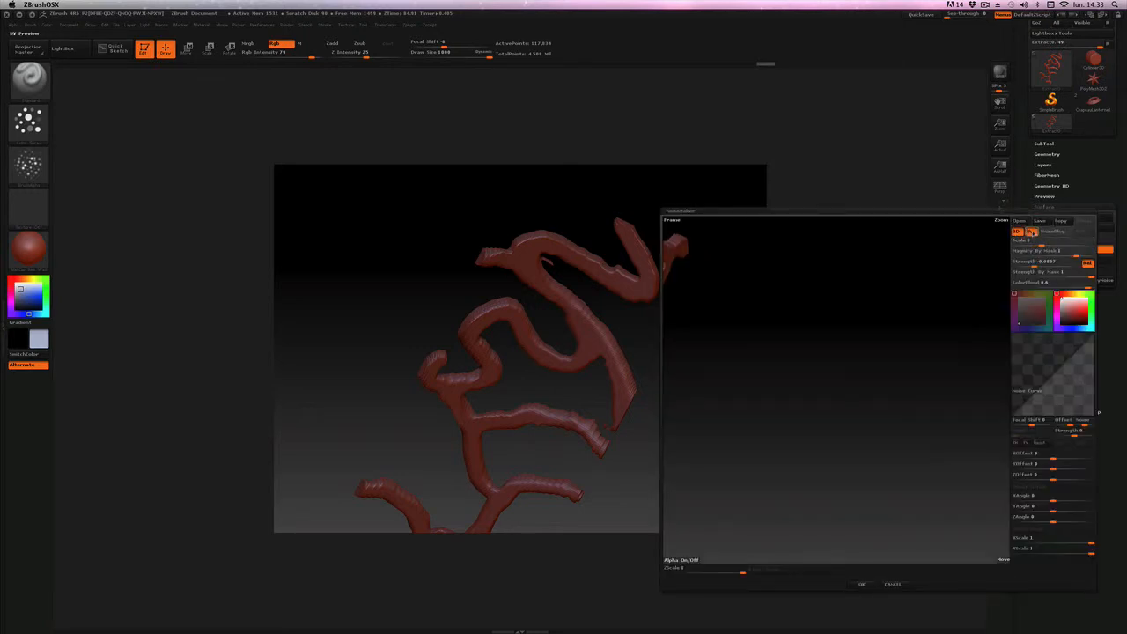
left_click_drag(852, 349, 974, 282)
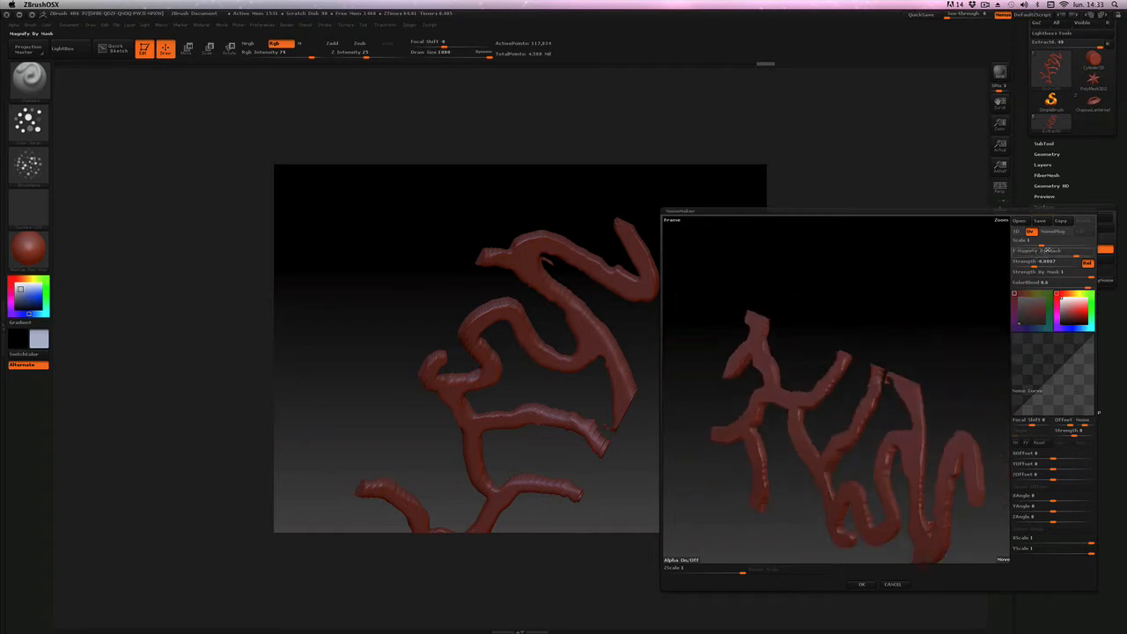
left_click_drag(1043, 243, 1046, 247)
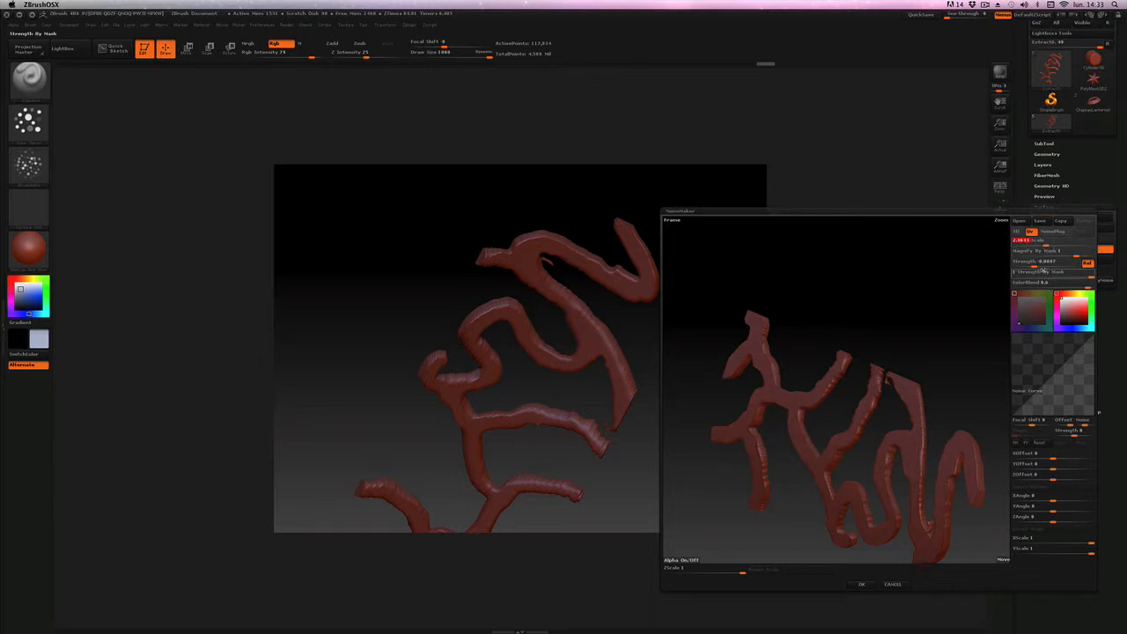
Set a shallow negative noise strength, accept the noise settings and apply the noise to the line mesh.
mouse_move(1037, 266)
left_mouse_down()
mouse_move(1064, 263)
mouse_move(1019, 263)
left_mouse_up()
left_click(1065, 261)
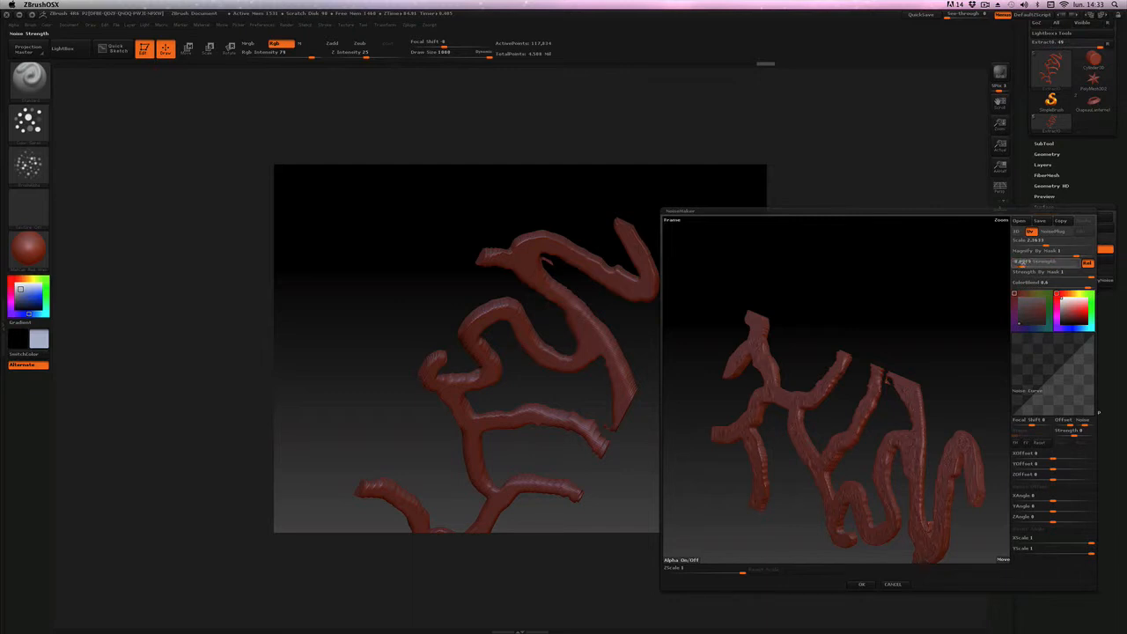
left_click(1024, 262)
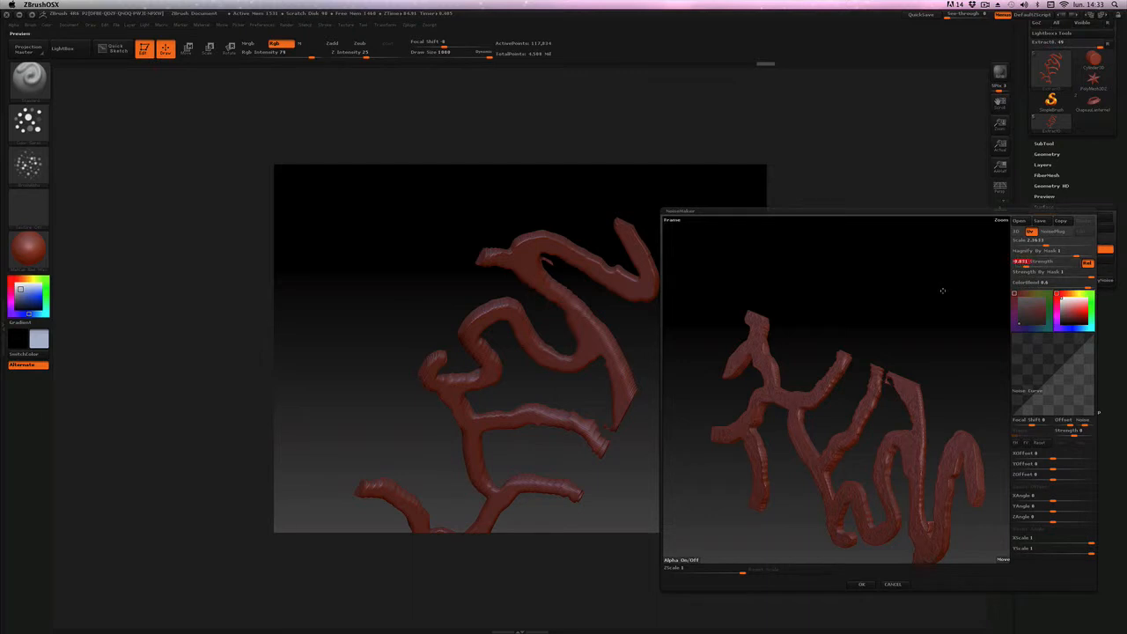
left_click_drag(936, 285, 961, 271)
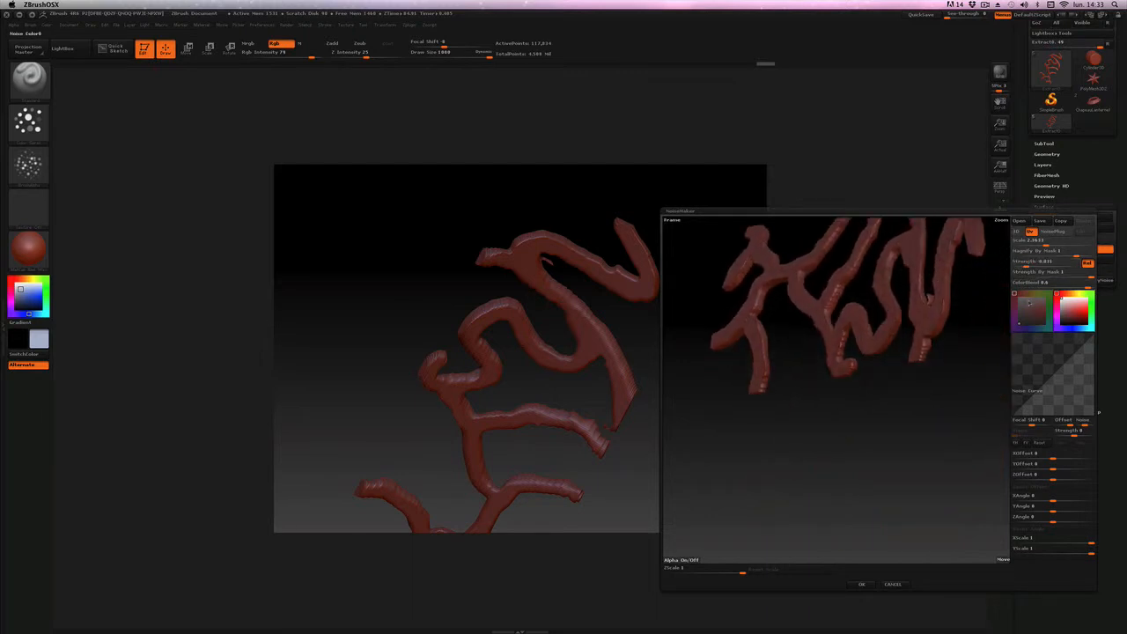
left_click(864, 585)
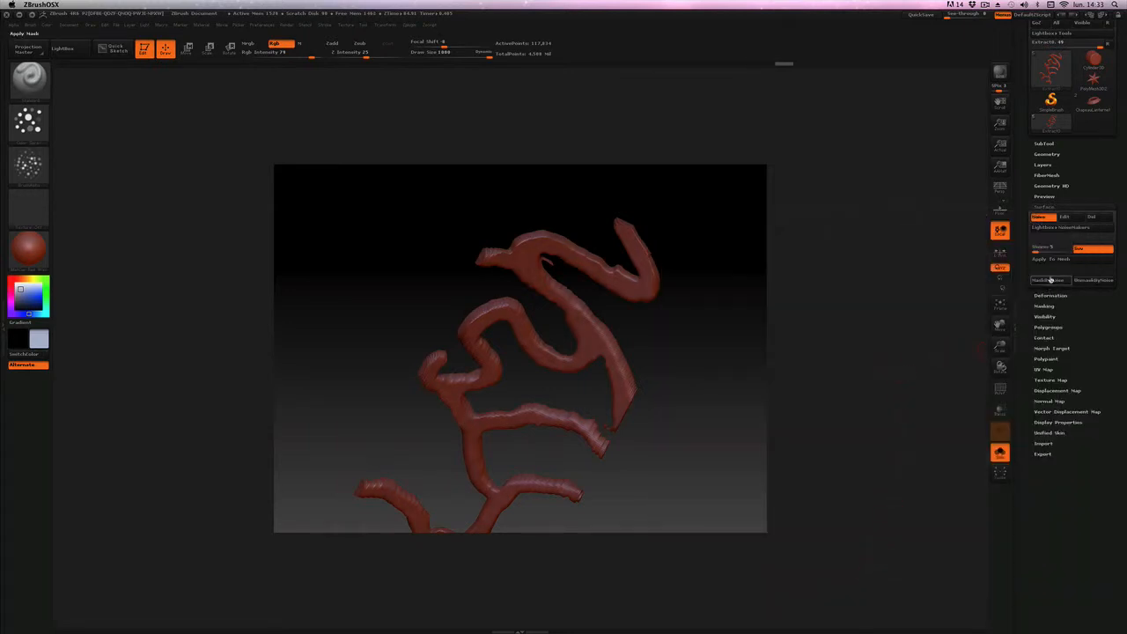
left_click(1052, 261)
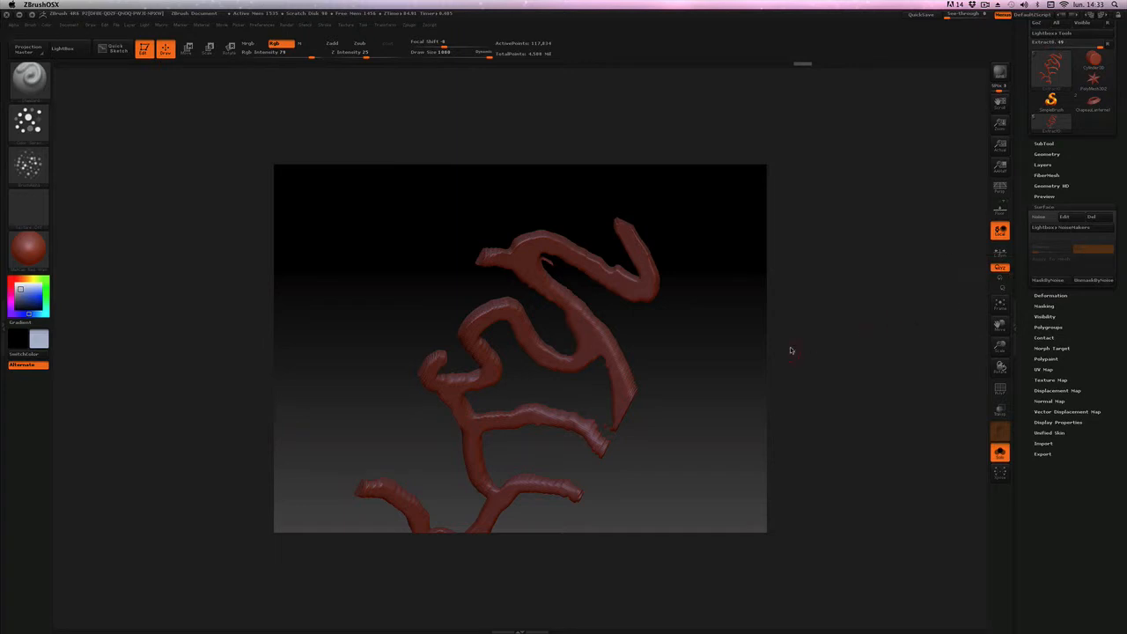
Choose a muted blue with RGB 94, 102, 148 and fill the whole line mesh with it.
left_click_drag(727, 329, 737, 276)
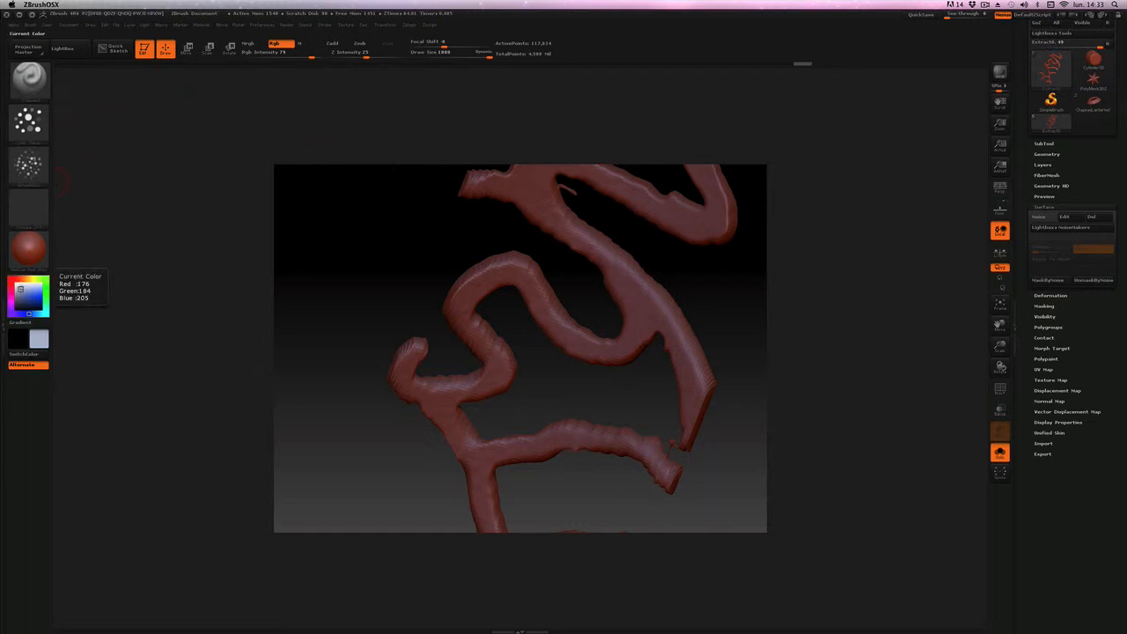
left_click(21, 296)
left_click_drag(21, 296, 21, 302)
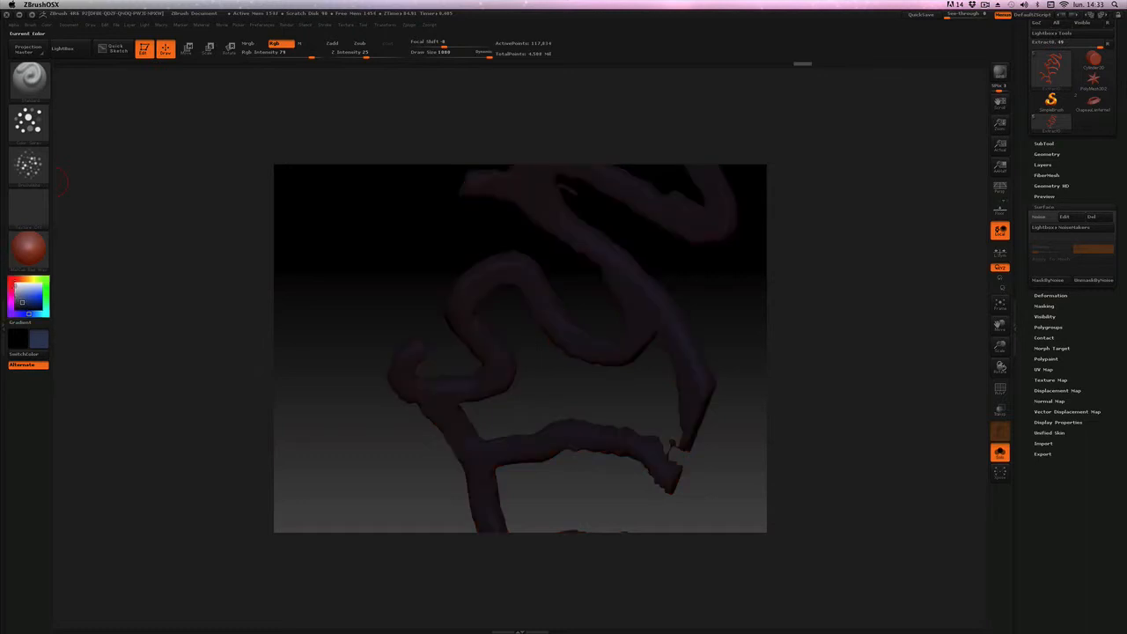
left_click(22, 298)
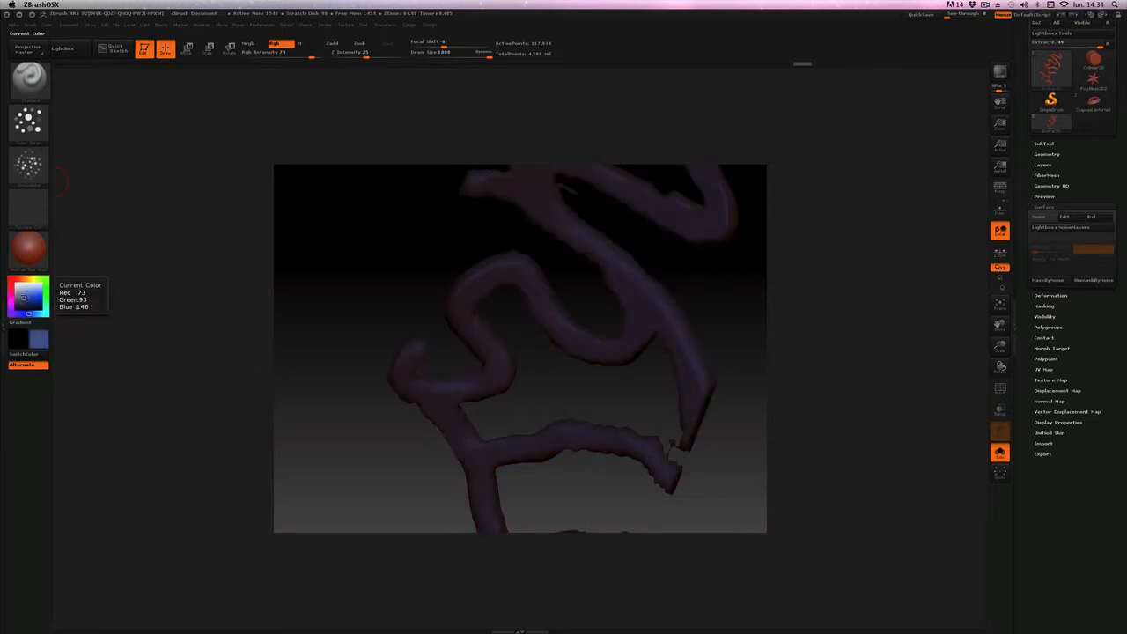
left_click(20, 296)
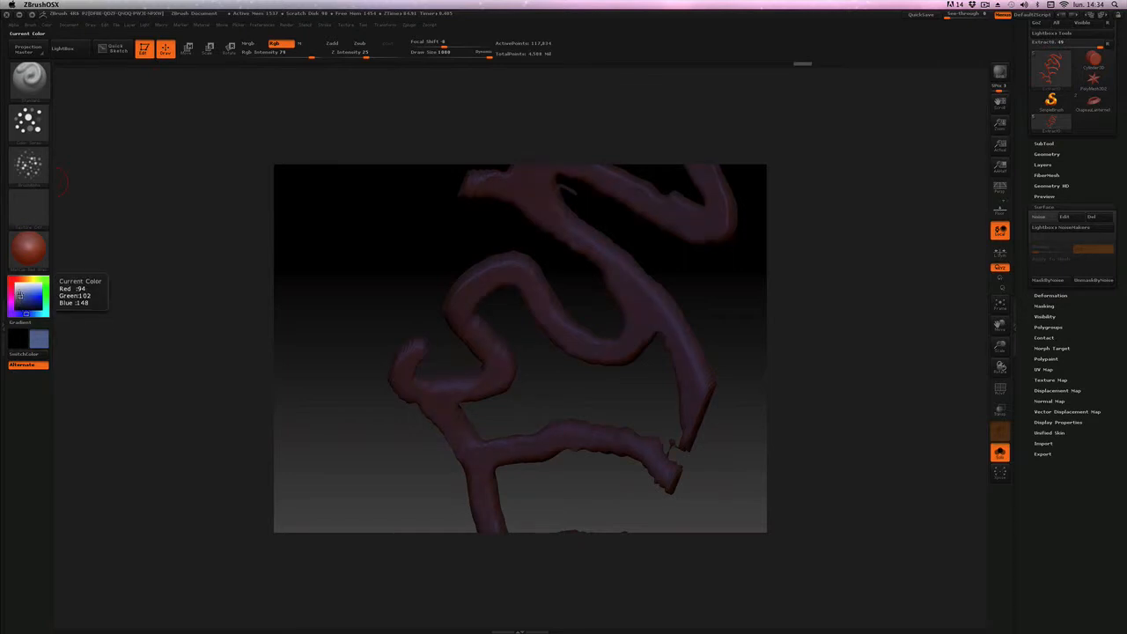
left_click(45, 24)
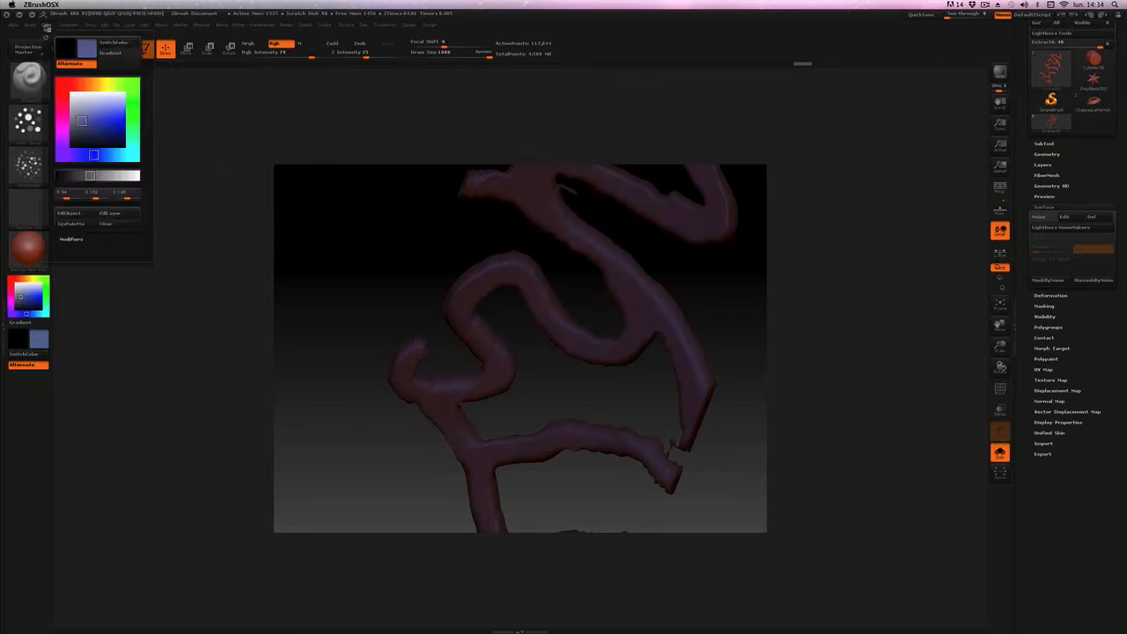
left_click(73, 213)
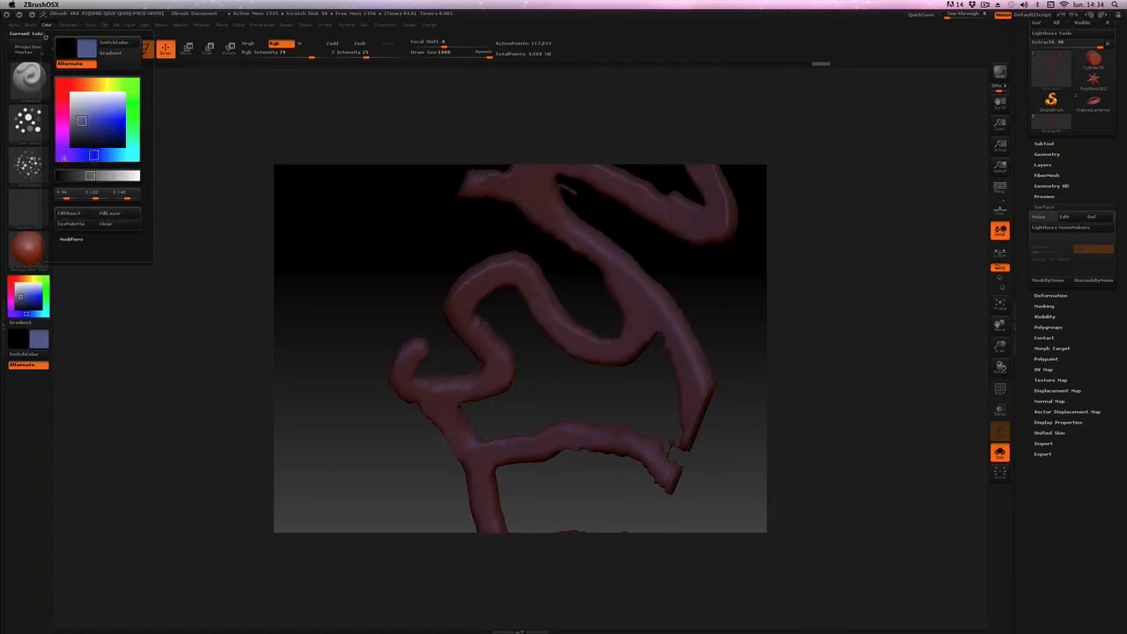
Choose a darker blue paint colour and toggle the line mesh's mask on and off.
left_click_drag(21, 297, 20, 302)
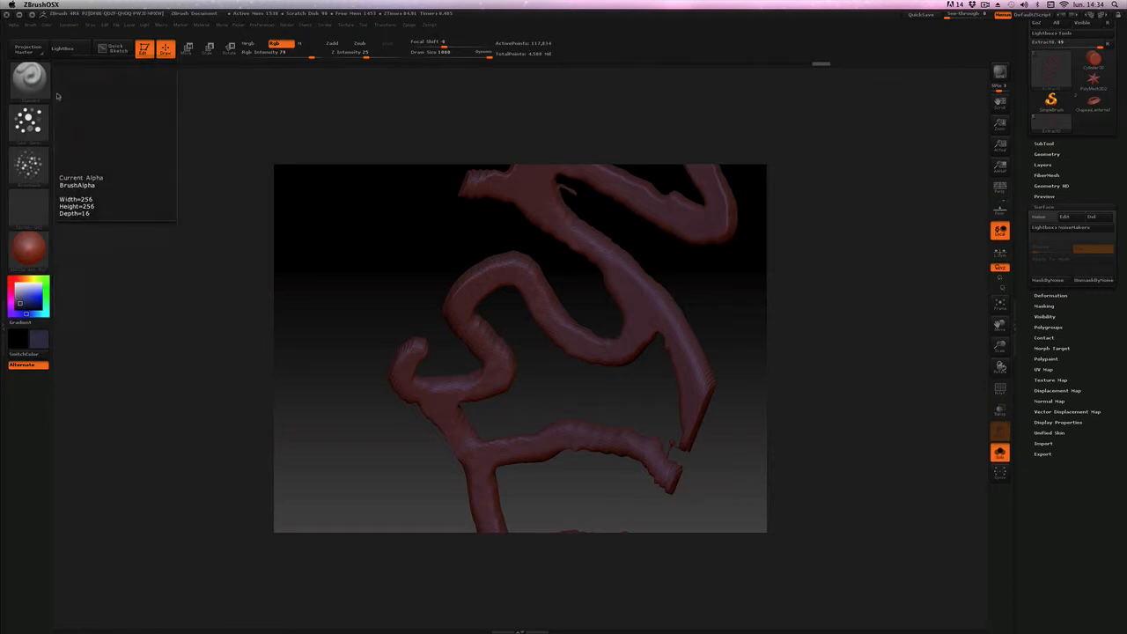
left_click(34, 26)
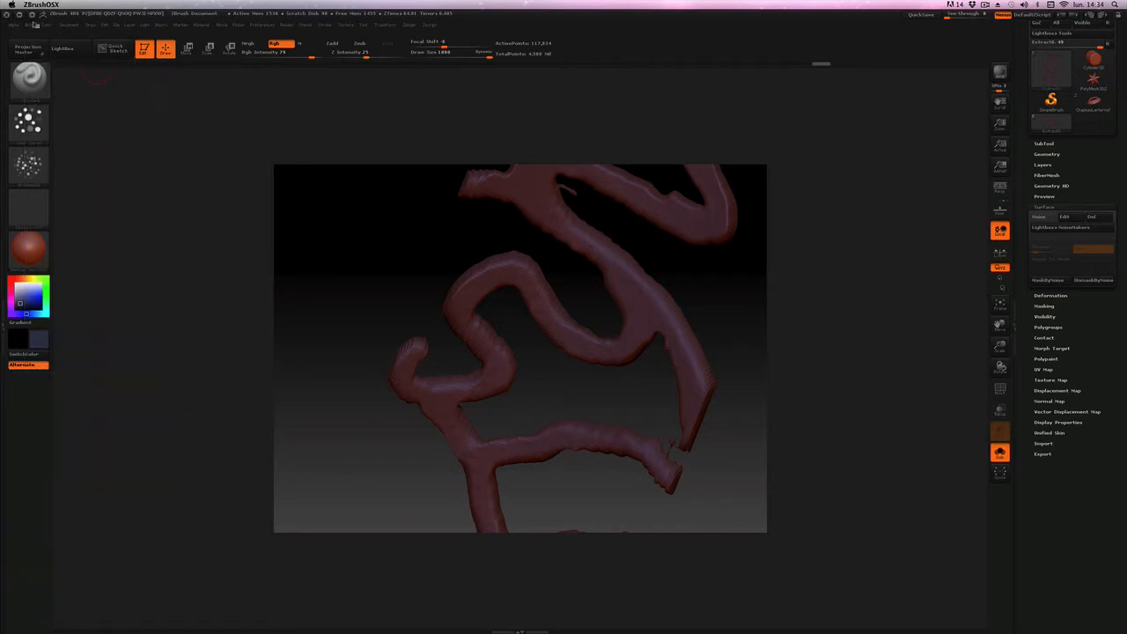
left_click(34, 25)
mouse_move(46, 30)
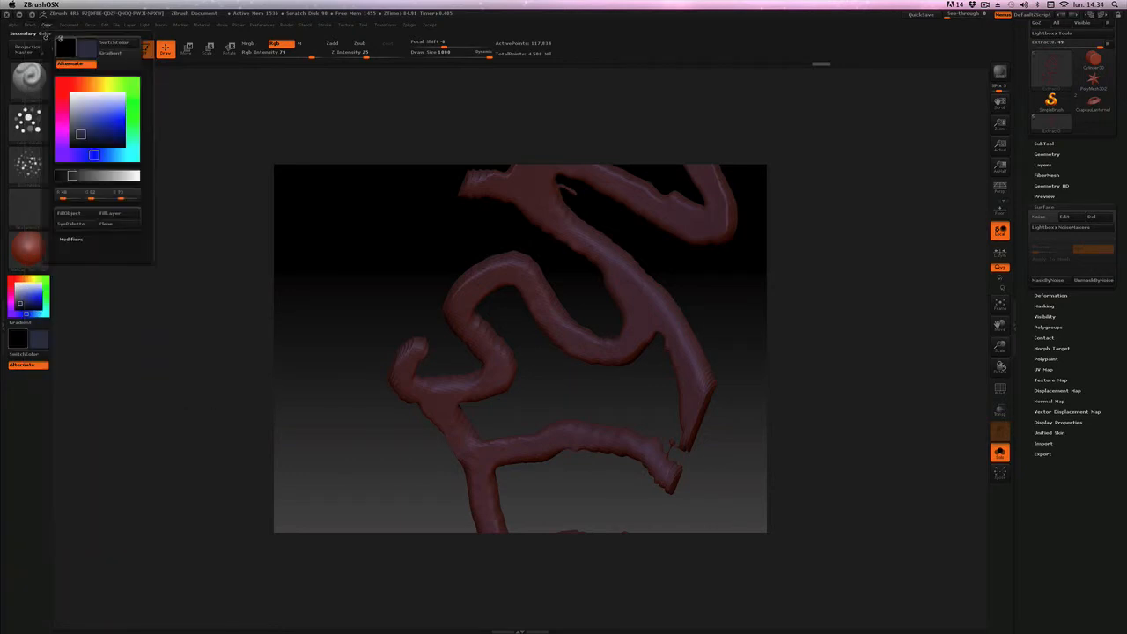
left_click(356, 210, "ctrl")
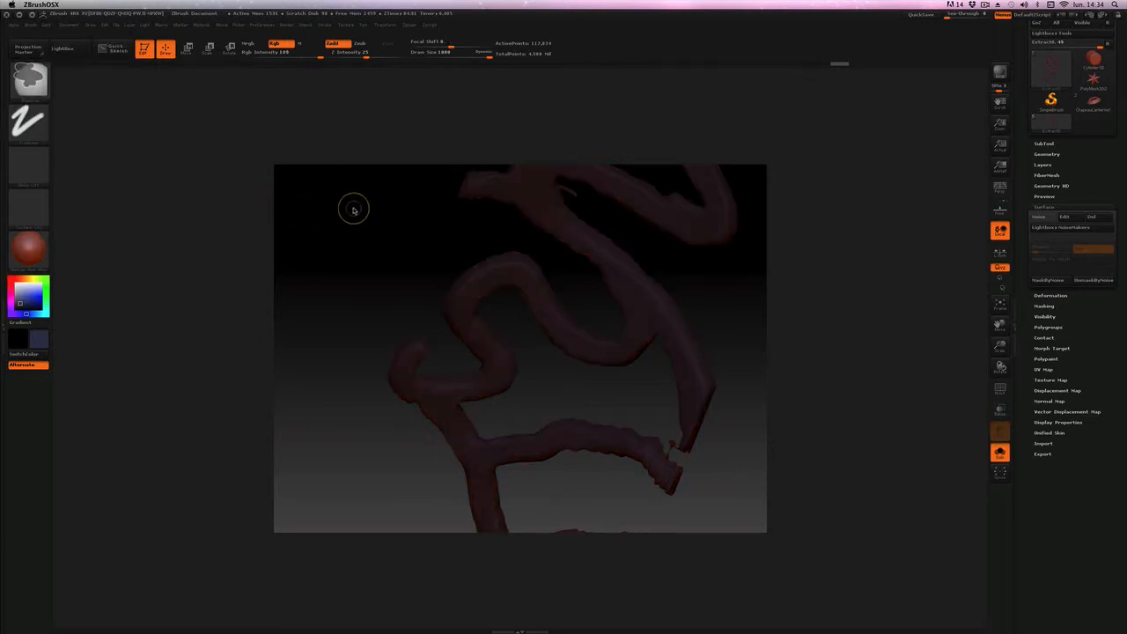
left_click(351, 208, "ctrl")
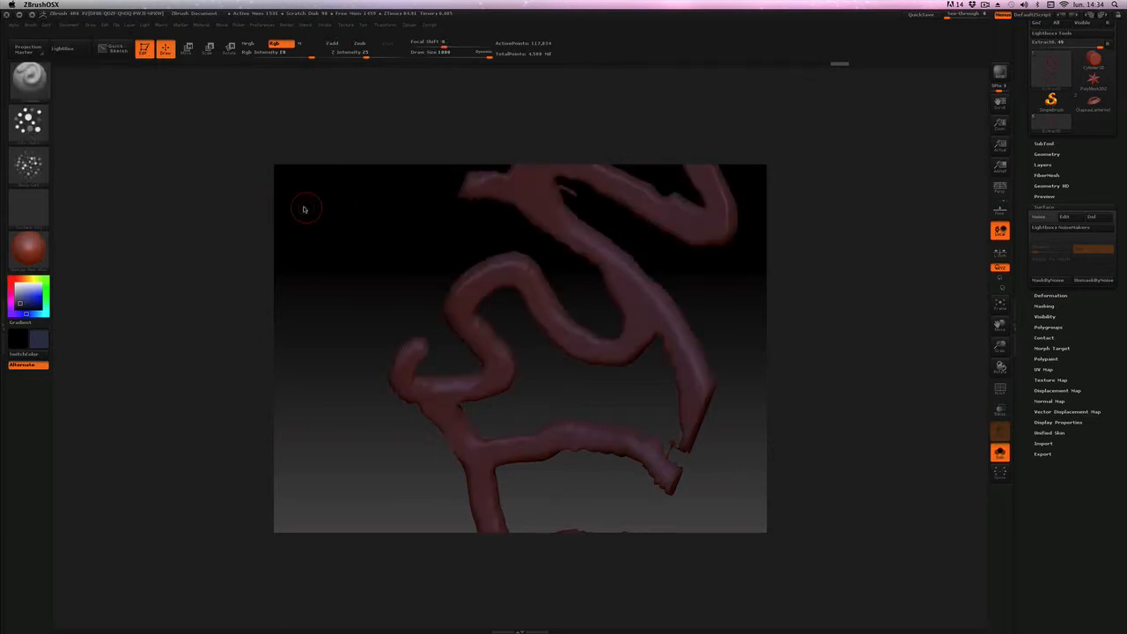
left_click(33, 25)
mouse_move(402, 244)
left_mouse_down()
mouse_move(352, 251)
mouse_move(415, 277)
mouse_move(484, 272)
left_mouse_up()
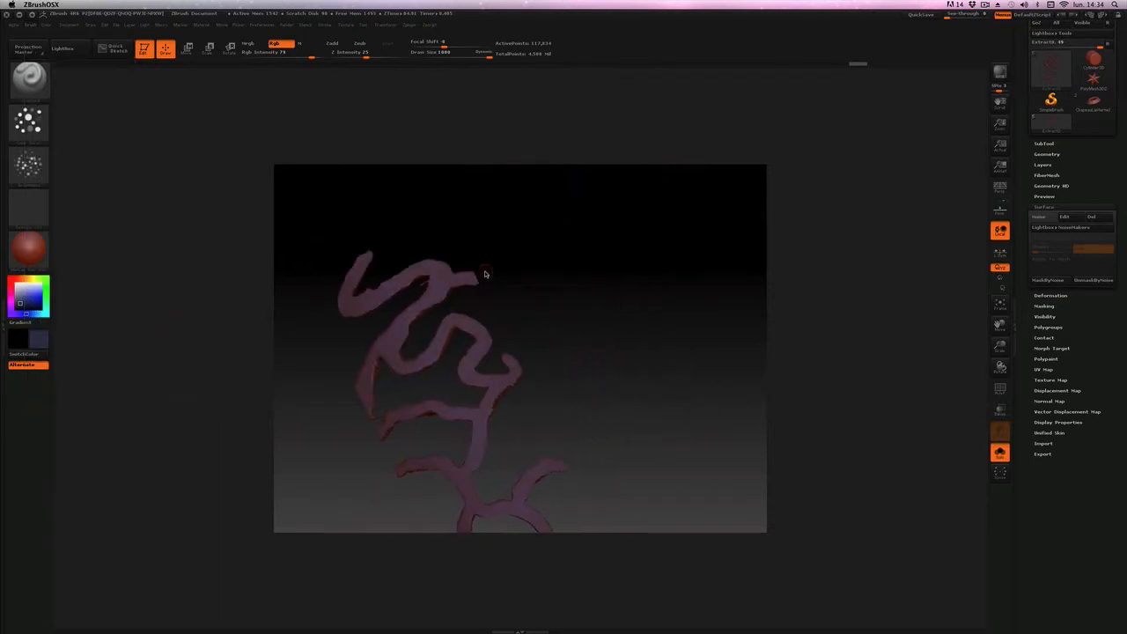
left_click_drag(557, 258, 690, 221)
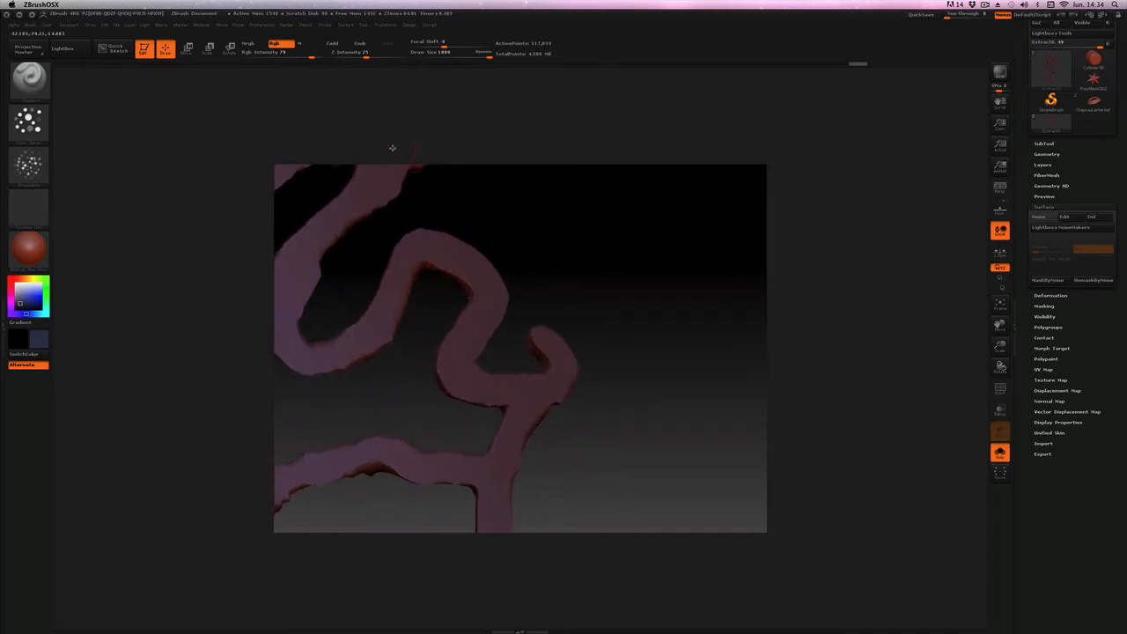
Turn off the brush's RGB colouring.
left_click(281, 44)
mouse_move(741, 236)
left_mouse_down()
mouse_move(608, 256)
mouse_move(833, 176)
left_mouse_up()
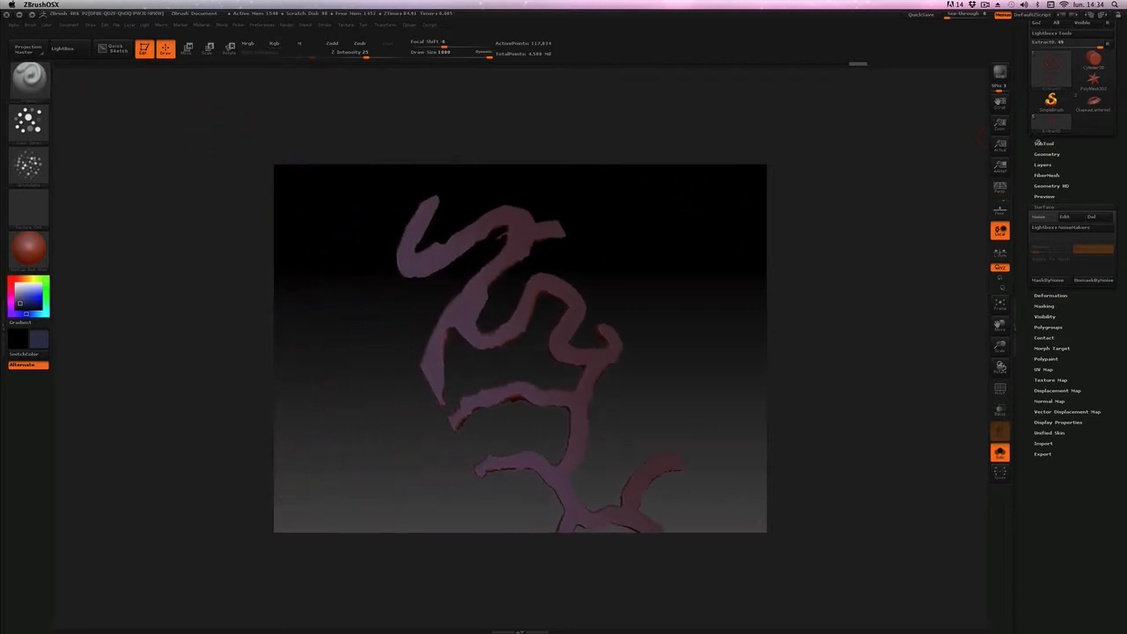
Clear the line pattern mask from the glass panels subtool and delete that subtool, confirming the deletion.
left_click(1042, 142)
left_click(1051, 203)
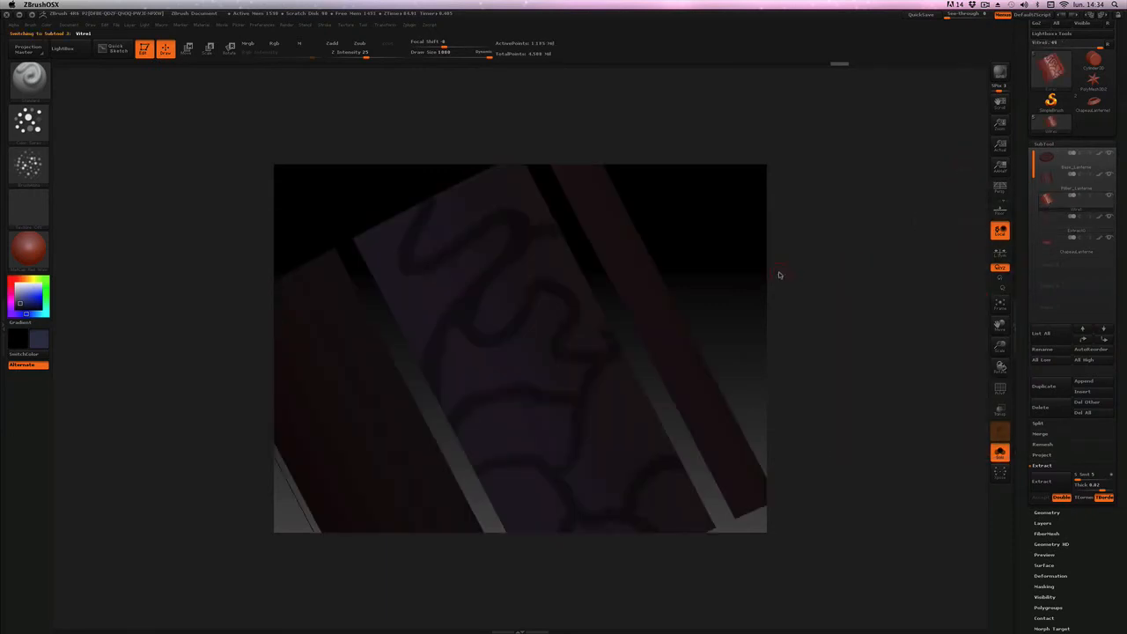
left_click(736, 253, "ctrl")
left_click_drag(742, 252, 745, 265, "ctrl")
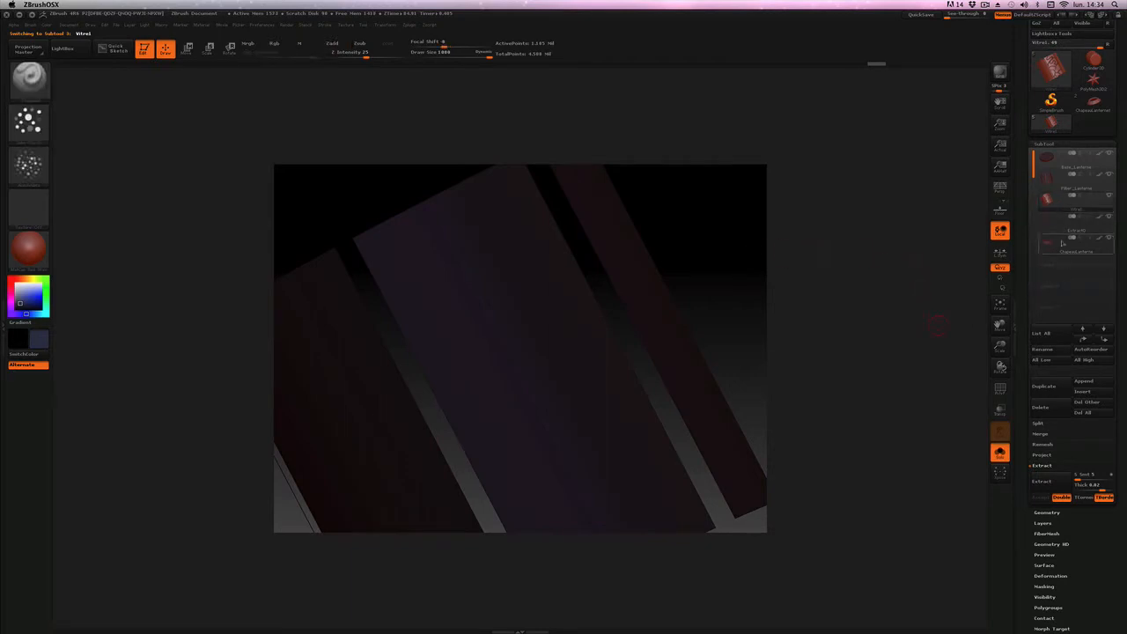
left_click(1048, 434)
left_click(1043, 410)
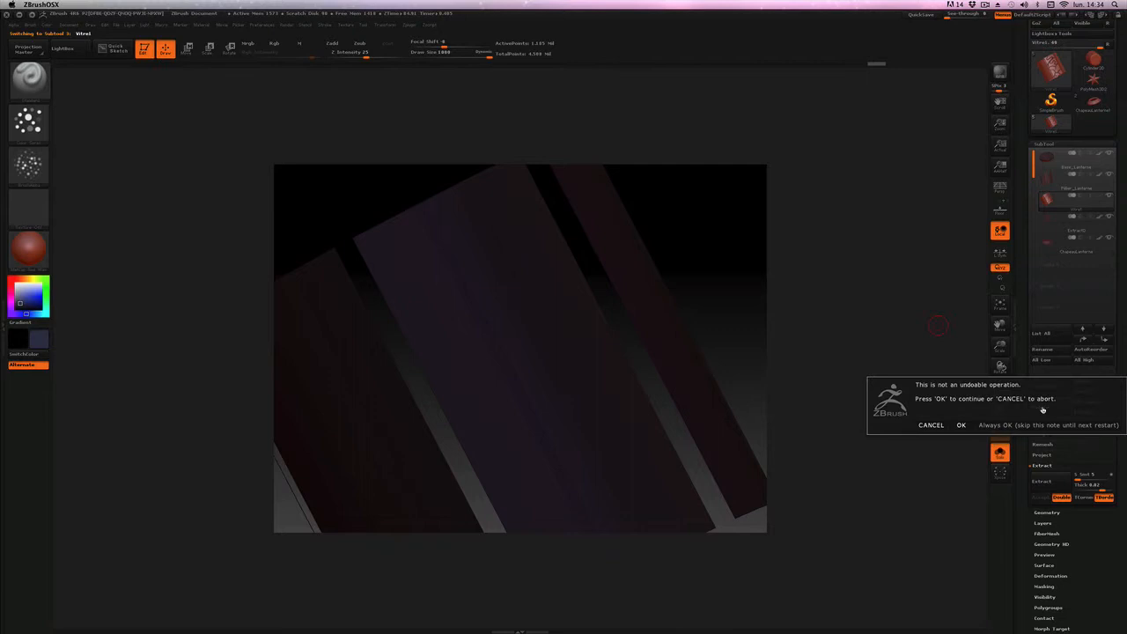
left_click(961, 425)
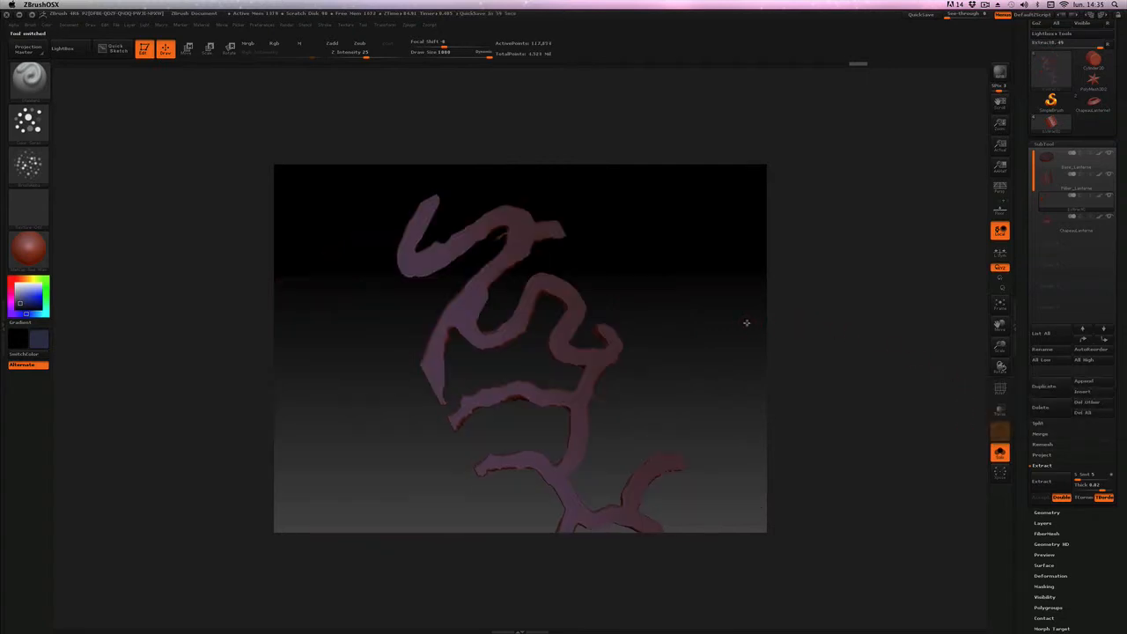
Turn on RGB colouring and set the brush to the Spray stroke with no alpha.
mouse_move(745, 323)
left_mouse_down()
mouse_move(801, 315)
mouse_move(823, 302)
mouse_move(822, 286)
mouse_move(743, 309)
mouse_move(766, 305)
mouse_move(752, 334)
mouse_move(738, 330)
left_mouse_up()
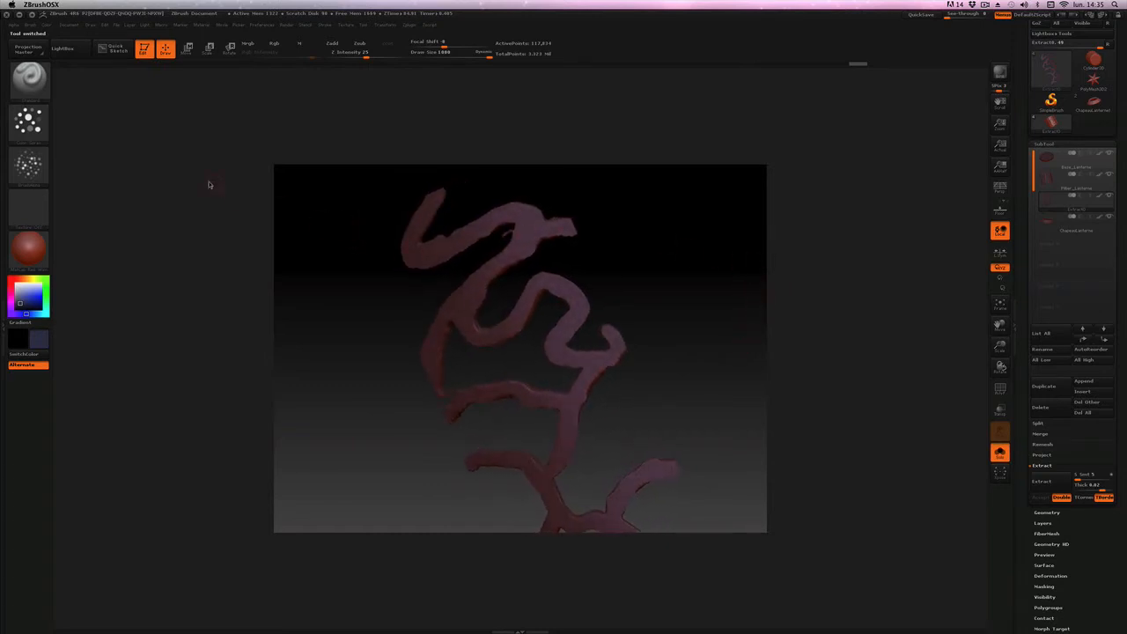
left_click(275, 43)
left_click(39, 123)
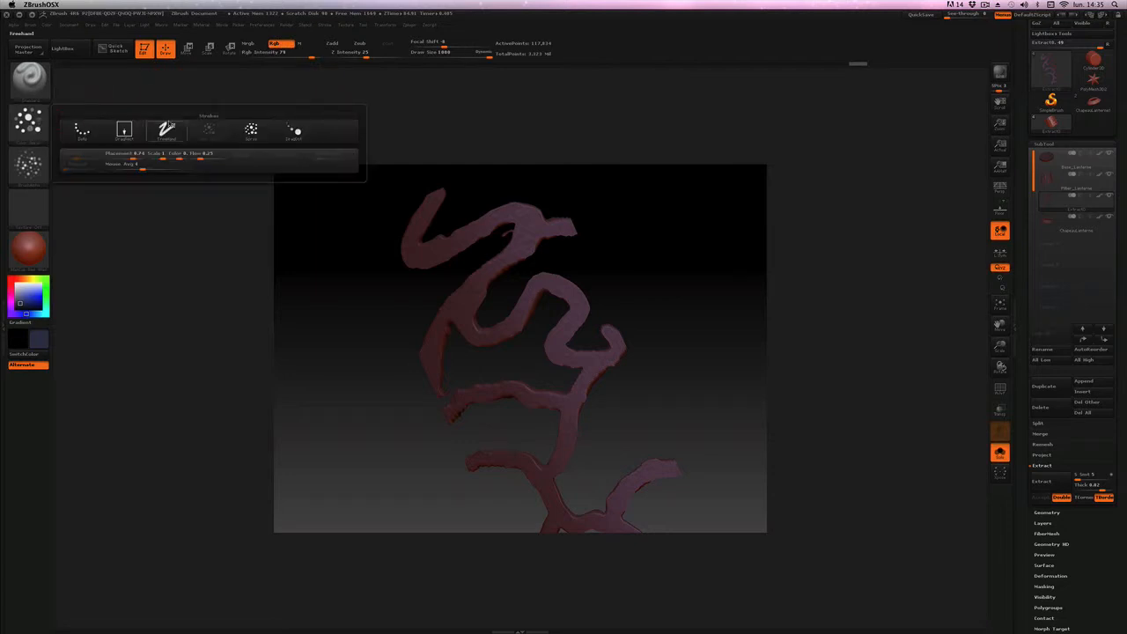
left_click(247, 131)
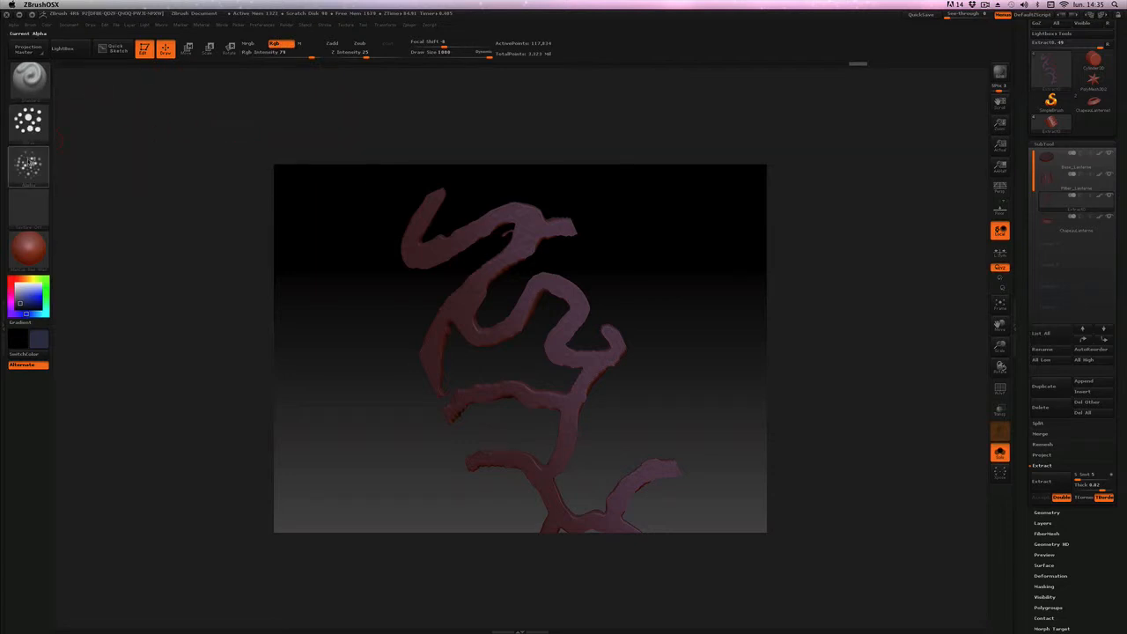
left_click(28, 163)
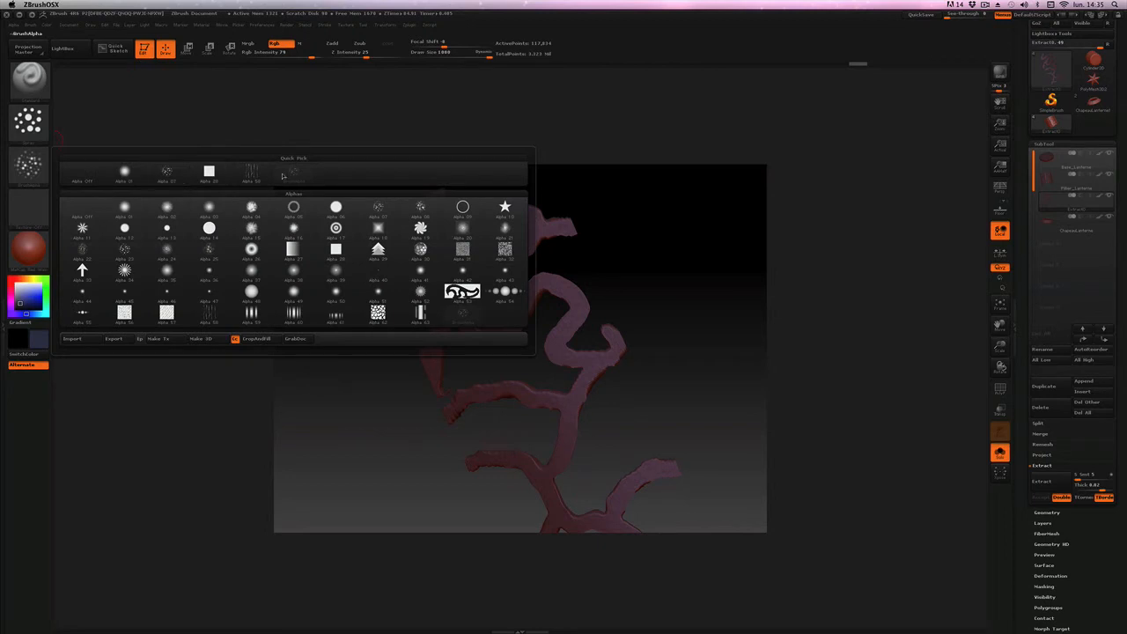
left_click(288, 174)
left_click(31, 164)
left_click(88, 181)
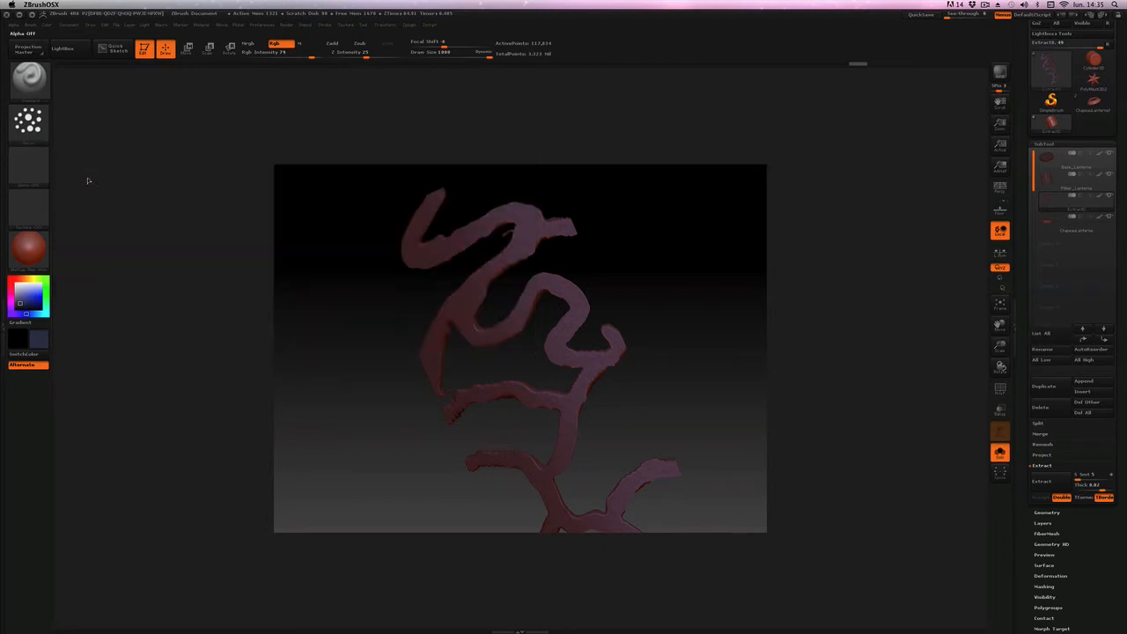
Create a texture map for the line mesh from its polypaint colours.
left_click(32, 25)
mouse_move(672, 249)
left_mouse_down()
mouse_move(713, 239)
mouse_move(699, 274)
mouse_move(688, 243)
mouse_move(737, 238)
left_mouse_up()
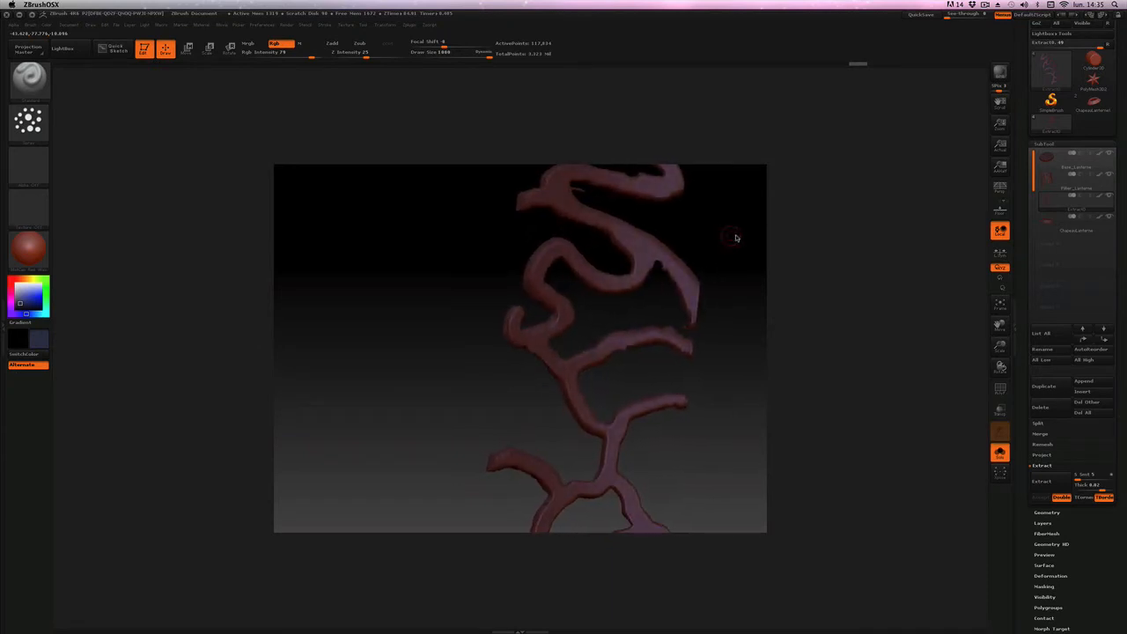
scroll(1042, 434, "down", 5)
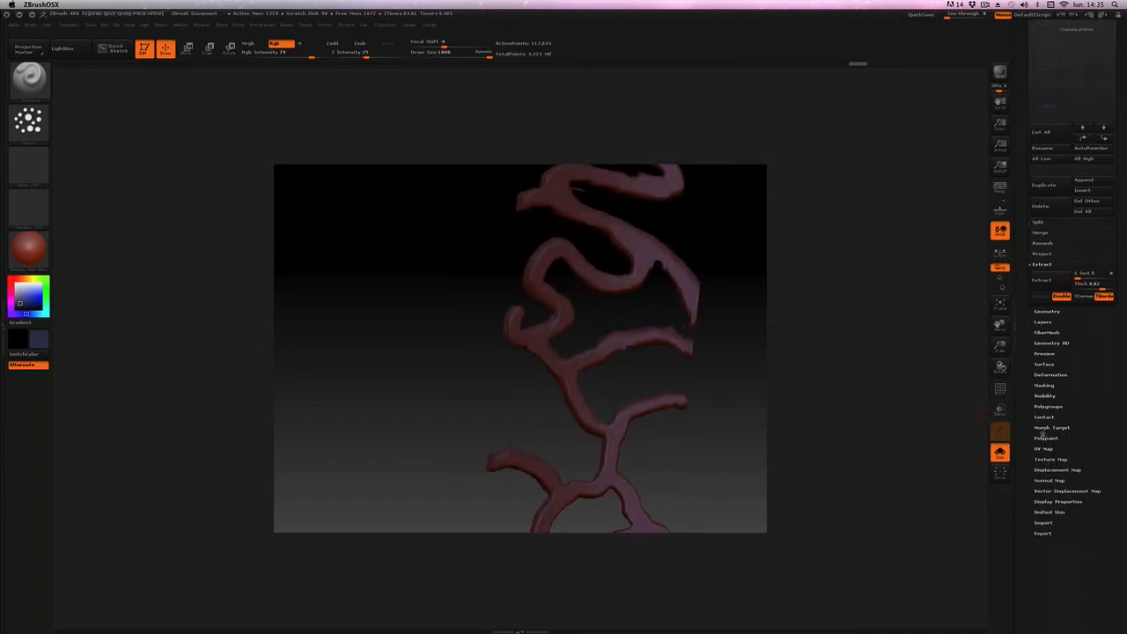
left_click(1049, 459)
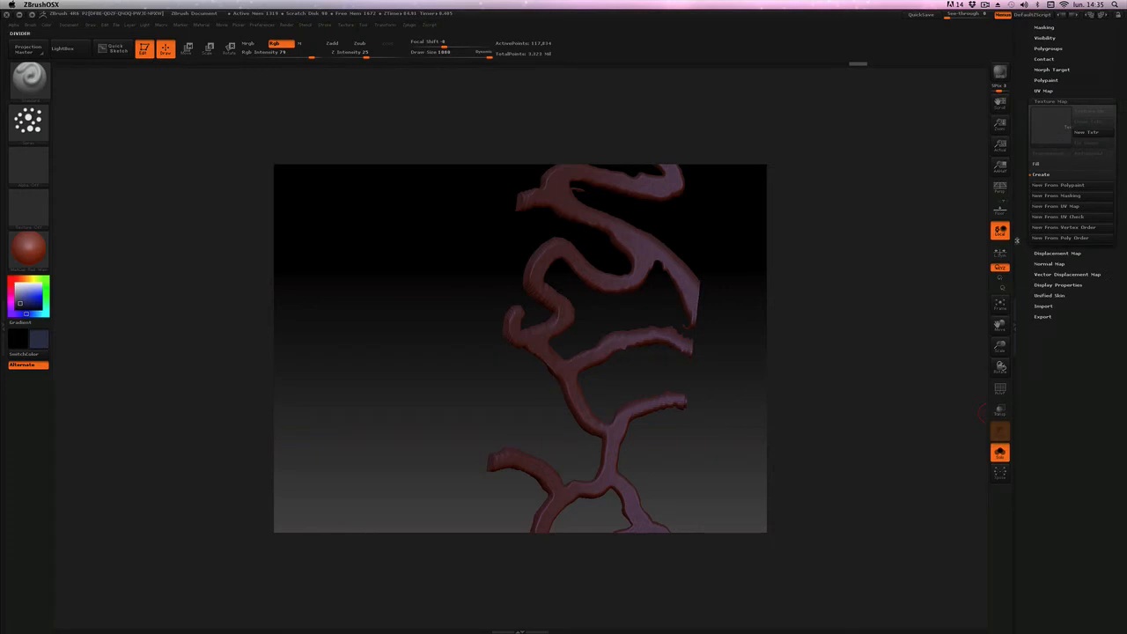
left_click(1063, 186)
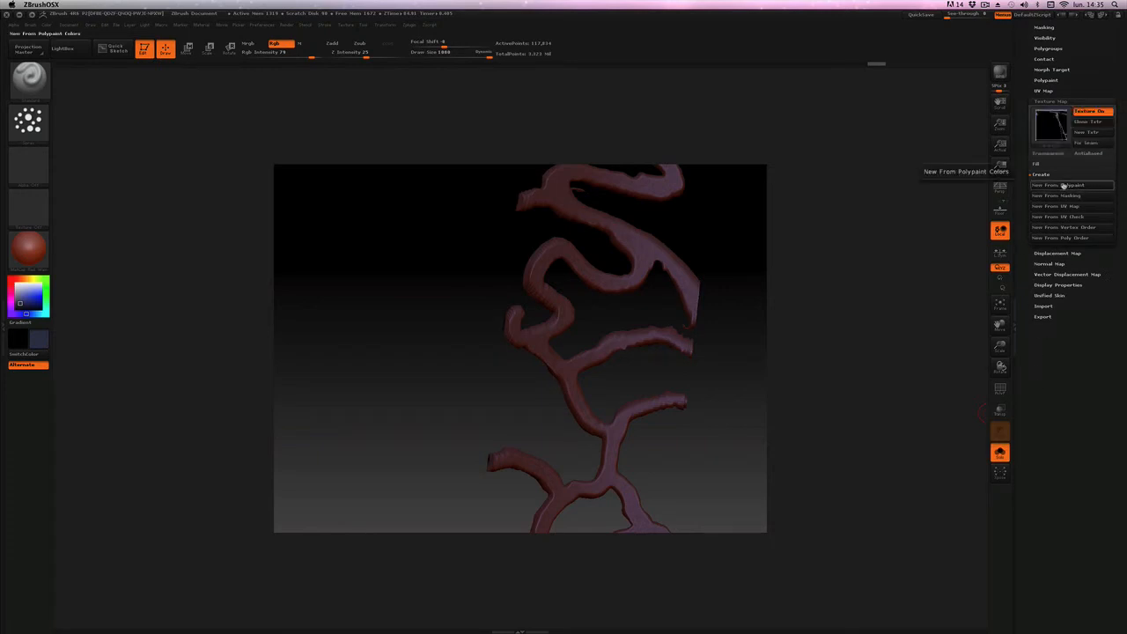
scroll(1050, 203, "up", 3)
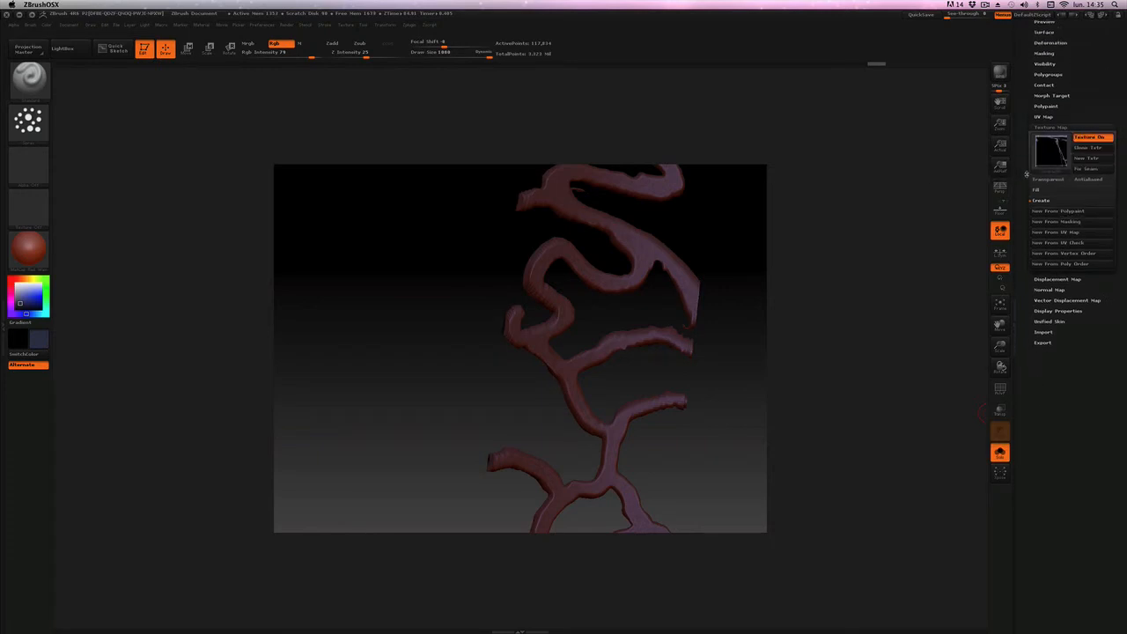
mouse_move(1060, 205)
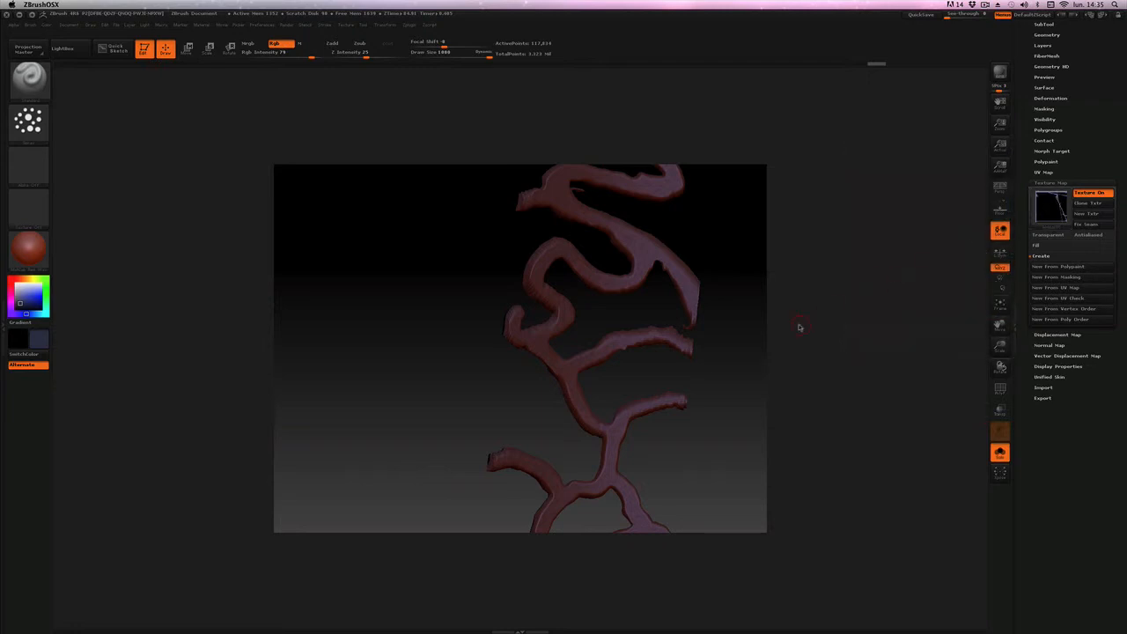
Mask the line mesh by cavity with the cavity intensity set to -100.
left_click_drag(738, 285, 673, 296, "alt")
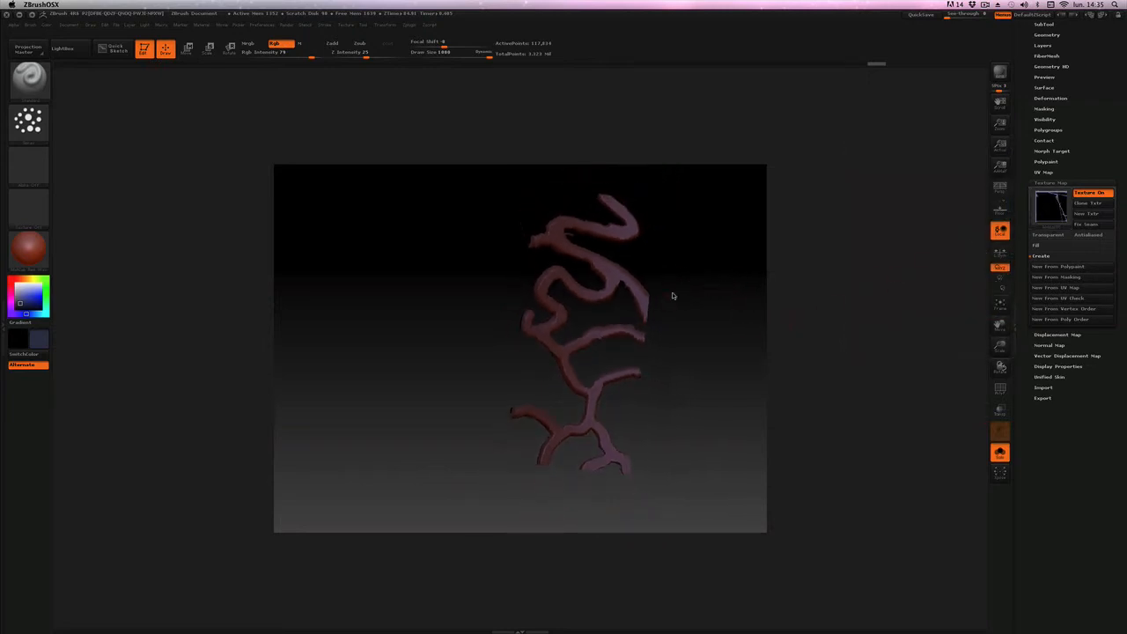
left_click_drag(727, 249, 682, 305)
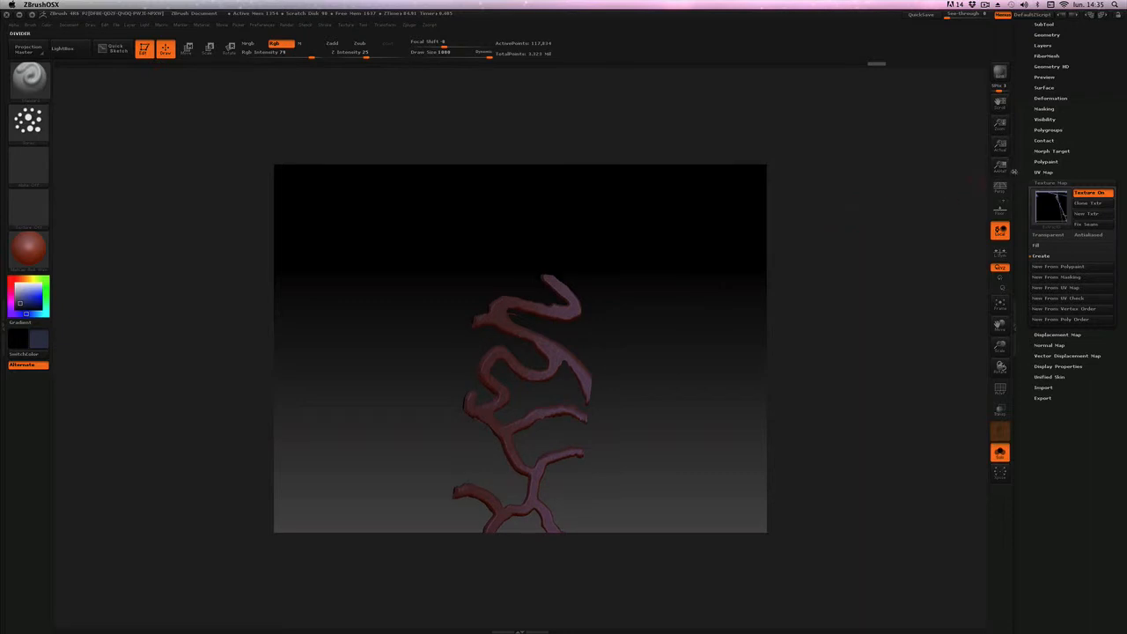
scroll(1048, 168, "up", 3)
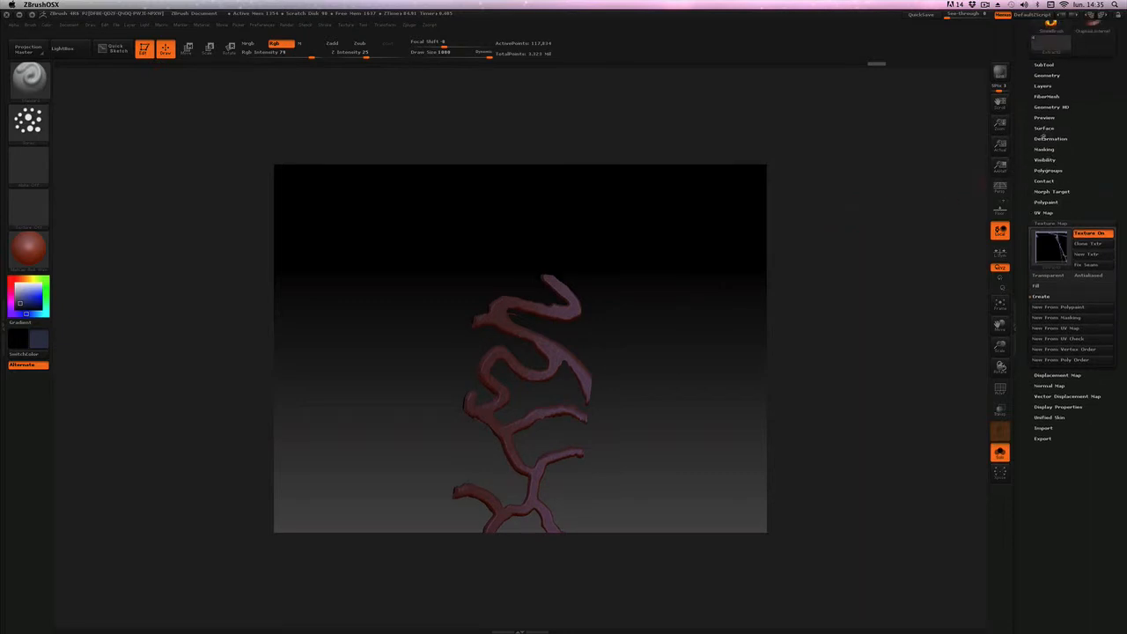
left_click(1045, 150)
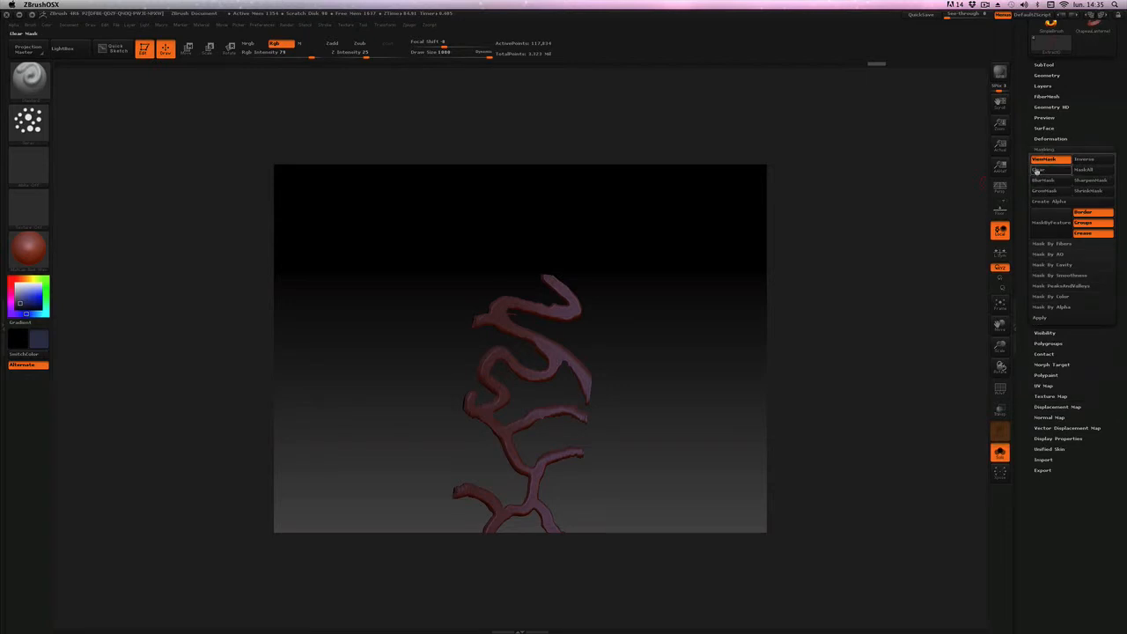
left_click(1064, 264)
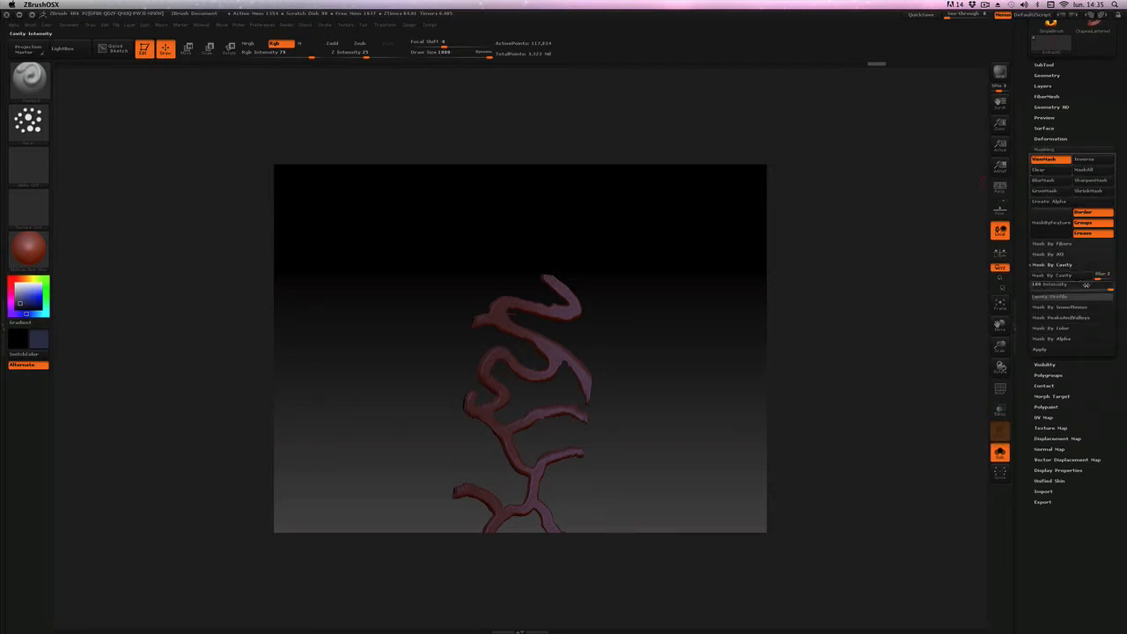
left_click_drag(1081, 286, 1033, 286)
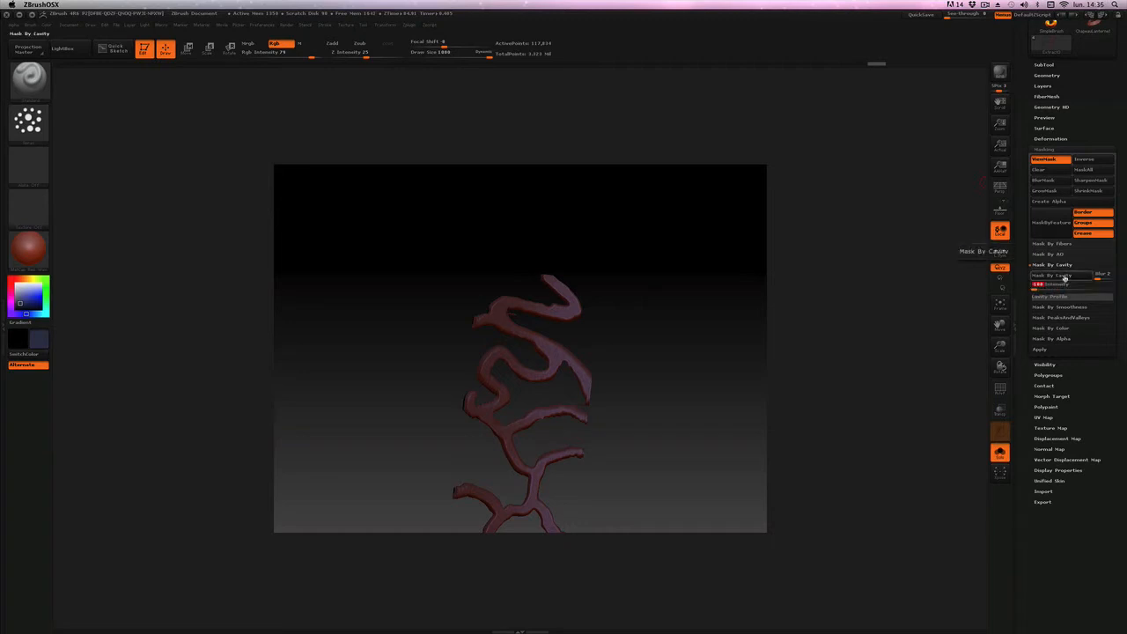
left_click(1065, 275)
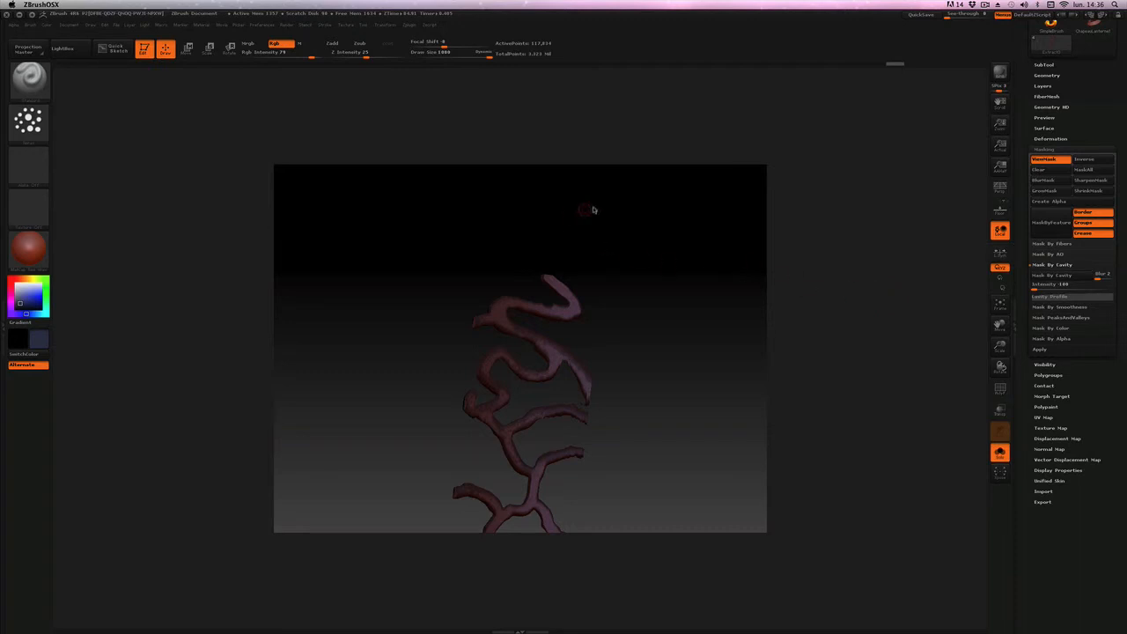
Fill the line mesh with the current blue through the inverted cavity mask and hide the mask.
left_click(669, 235, "ctrl")
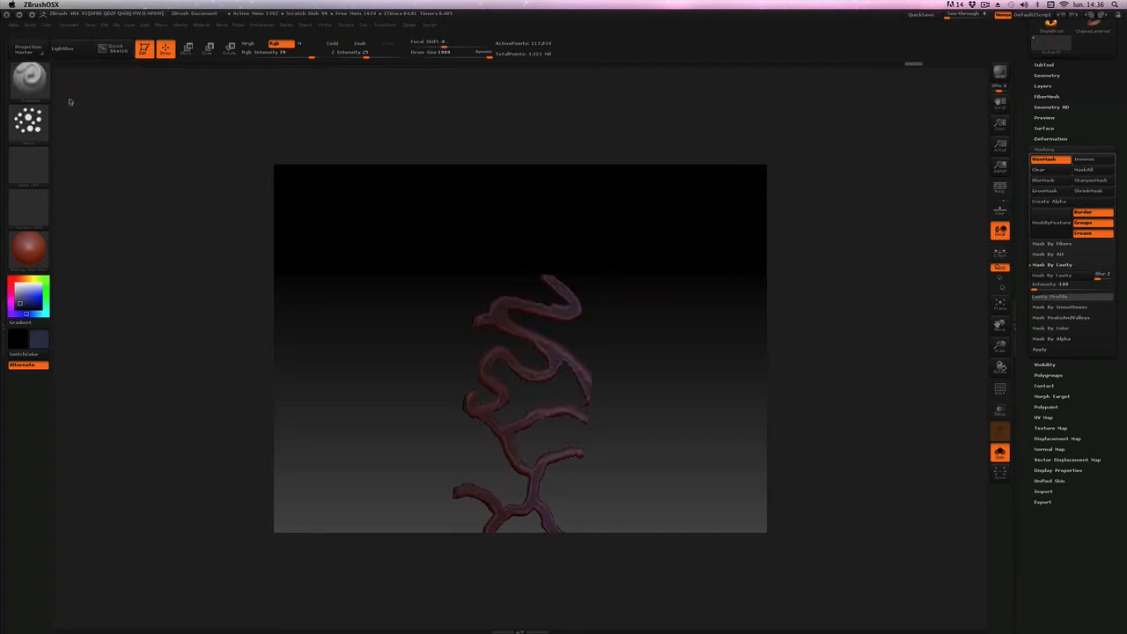
left_click(45, 25)
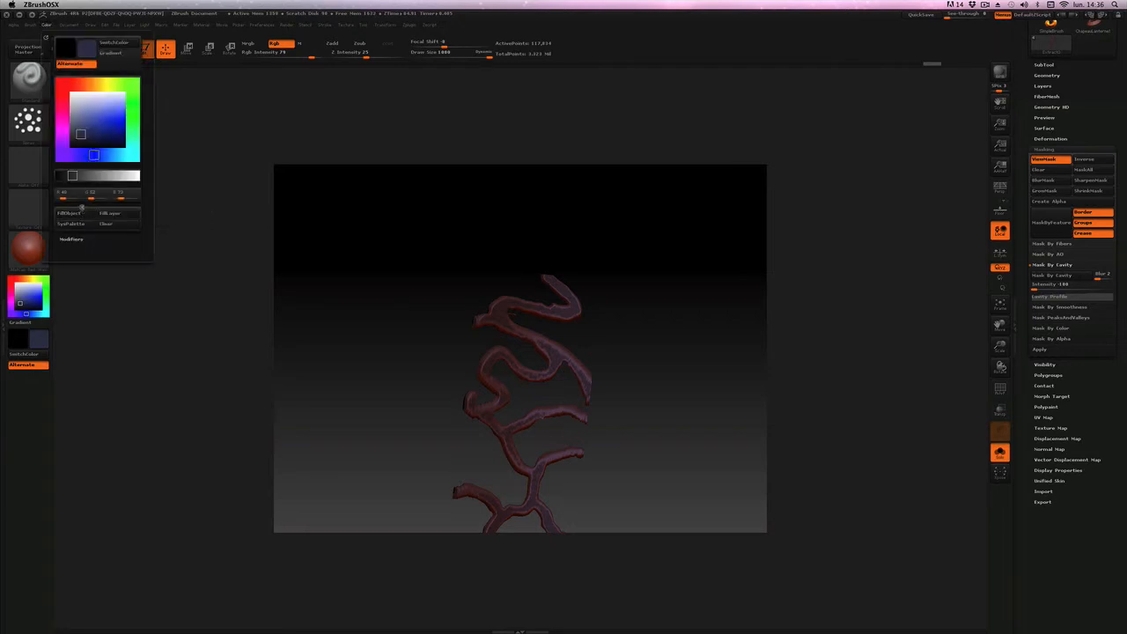
left_click(666, 293, "ctrl")
key("ctrl+h")
left_click_drag(690, 314, 785, 270, "alt")
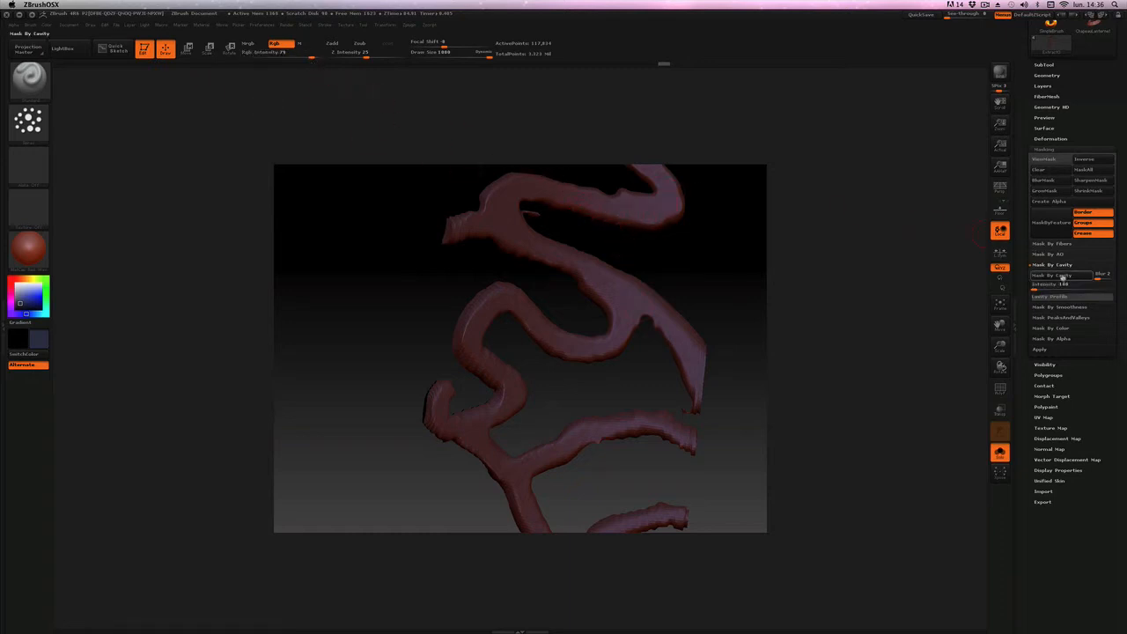
Mask the line mesh by cavity again and fill it with a darker blue at RGB intensity 100, hiding the mask.
left_click(1063, 276)
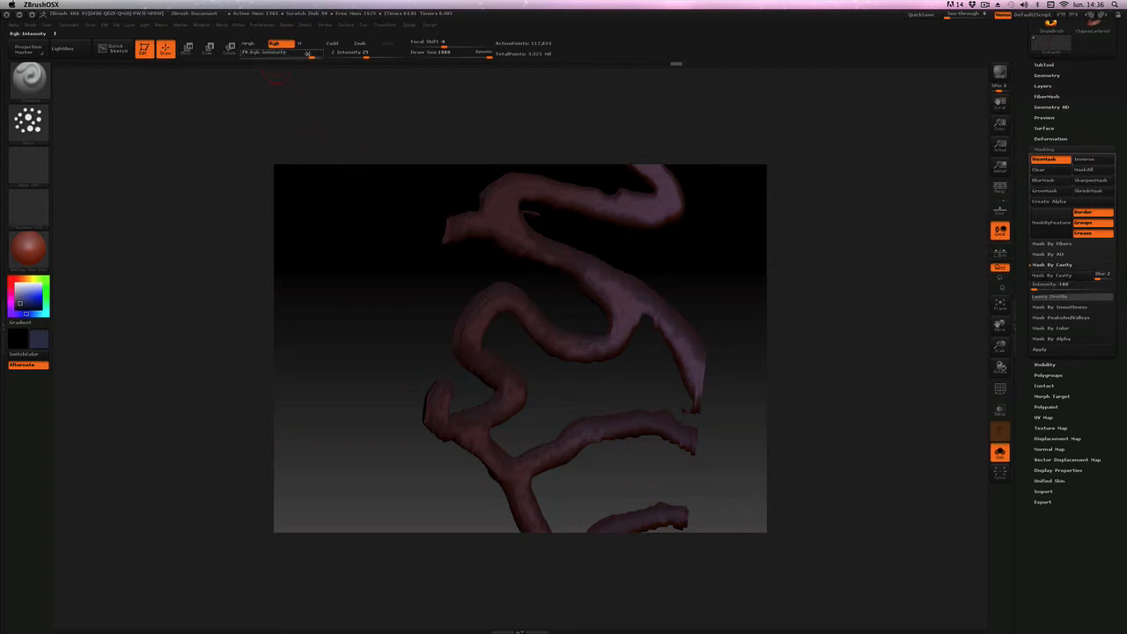
left_click_drag(310, 54, 328, 55)
left_click(20, 304)
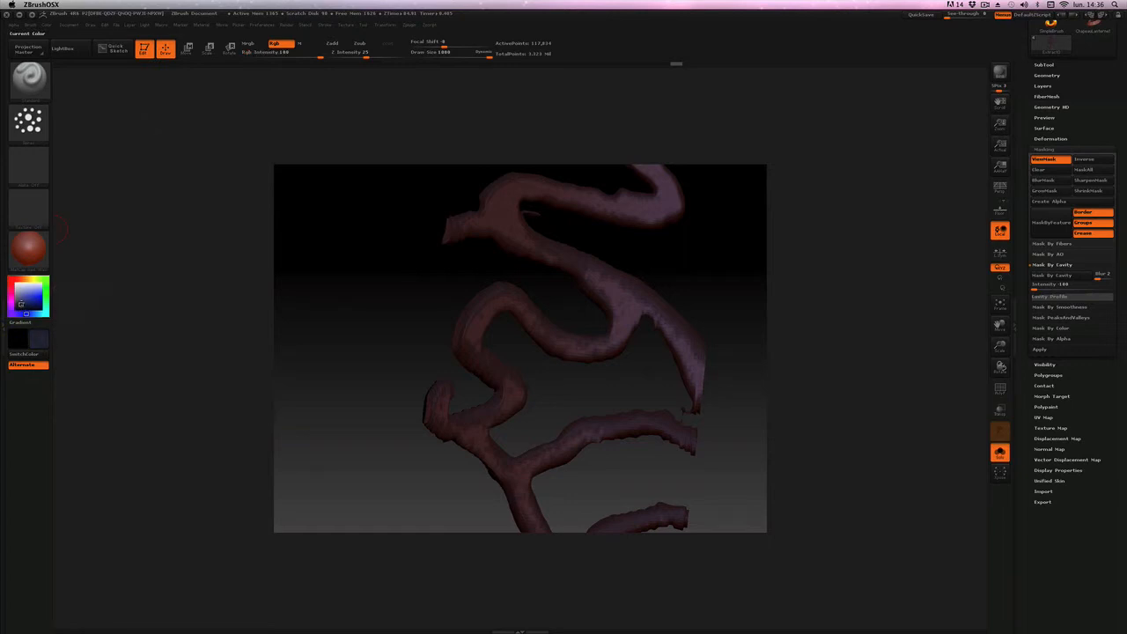
left_click(47, 25)
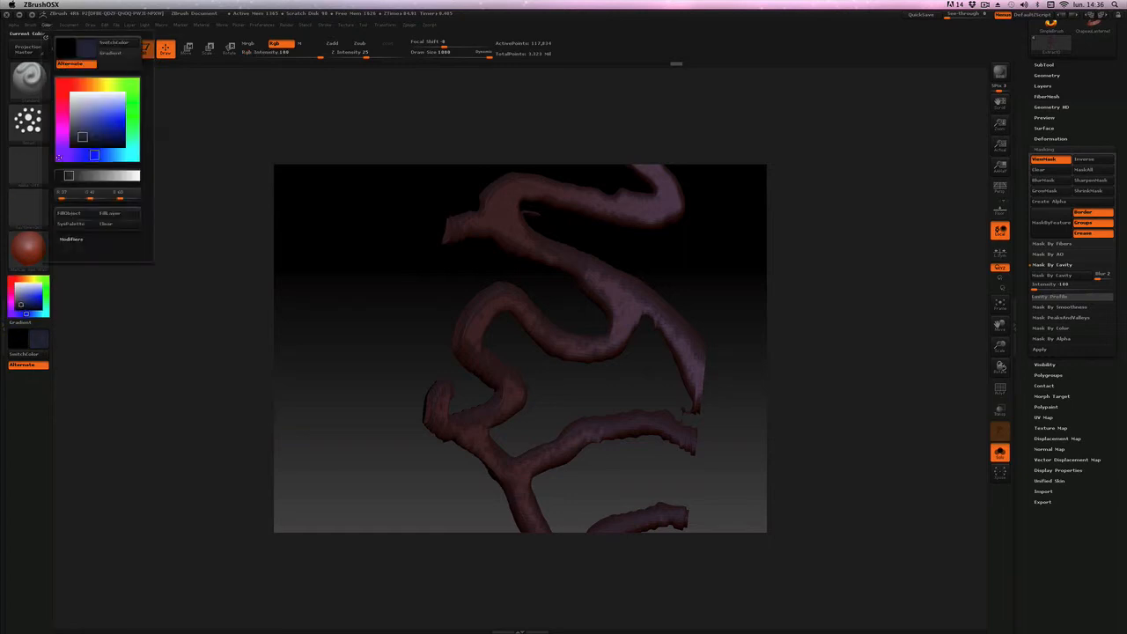
left_click(84, 213)
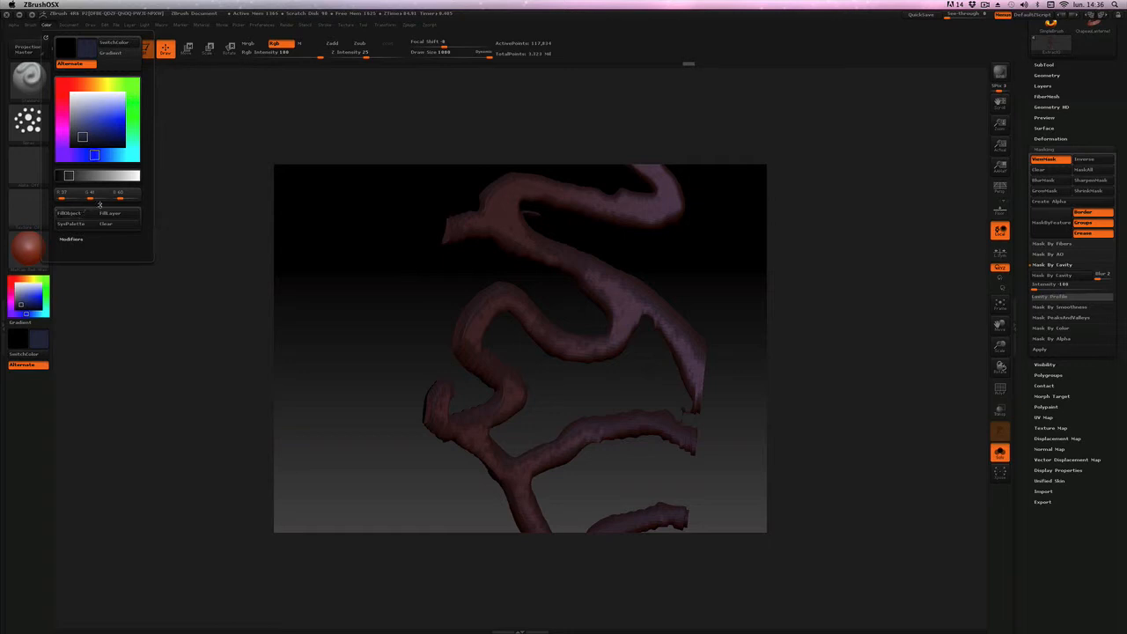
left_click(414, 248, "ctrl")
key("ctrl+h")
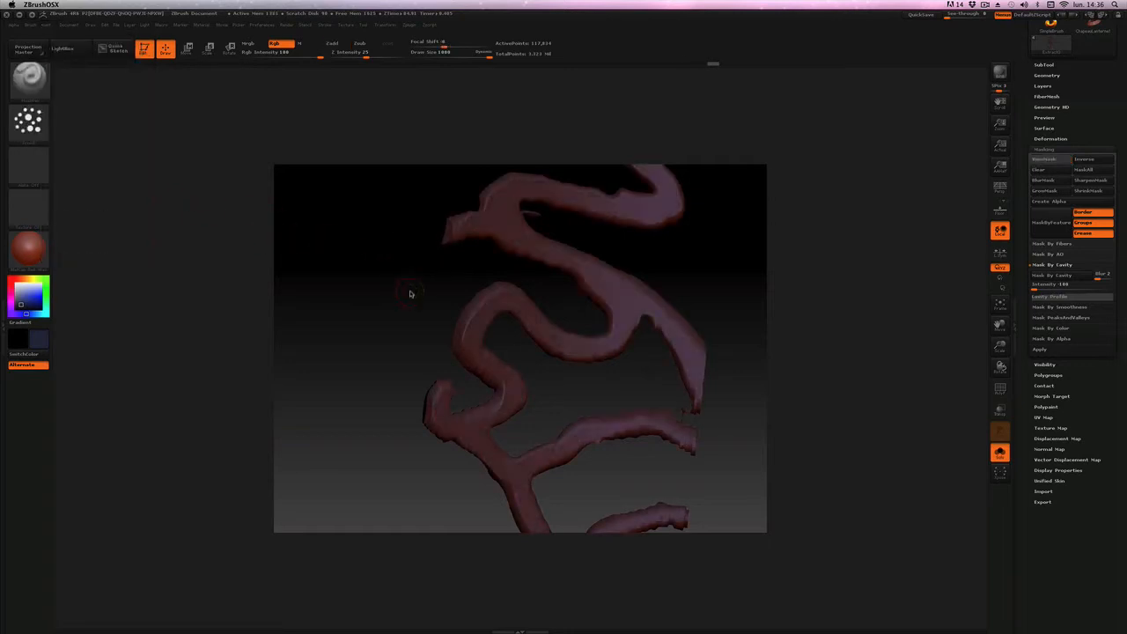
Examine the line mesh's colouring from several angles and distances.
left_click_drag(745, 249, 685, 284)
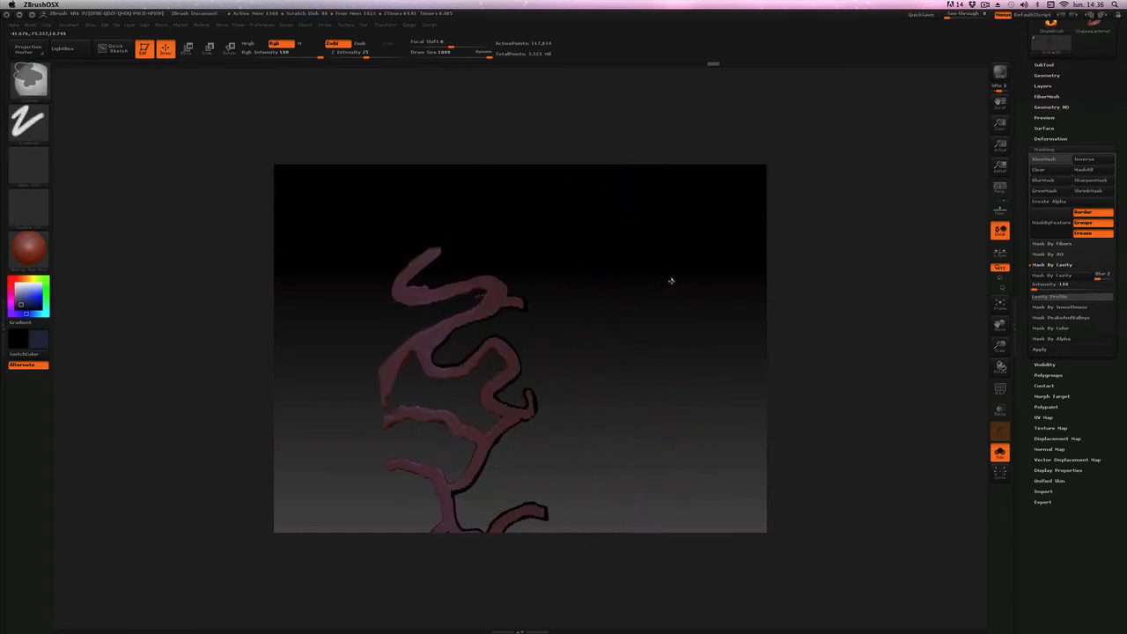
key("ctrl+h")
key("ctrl+h")
left_click_drag(673, 284, 582, 283)
key("shift")
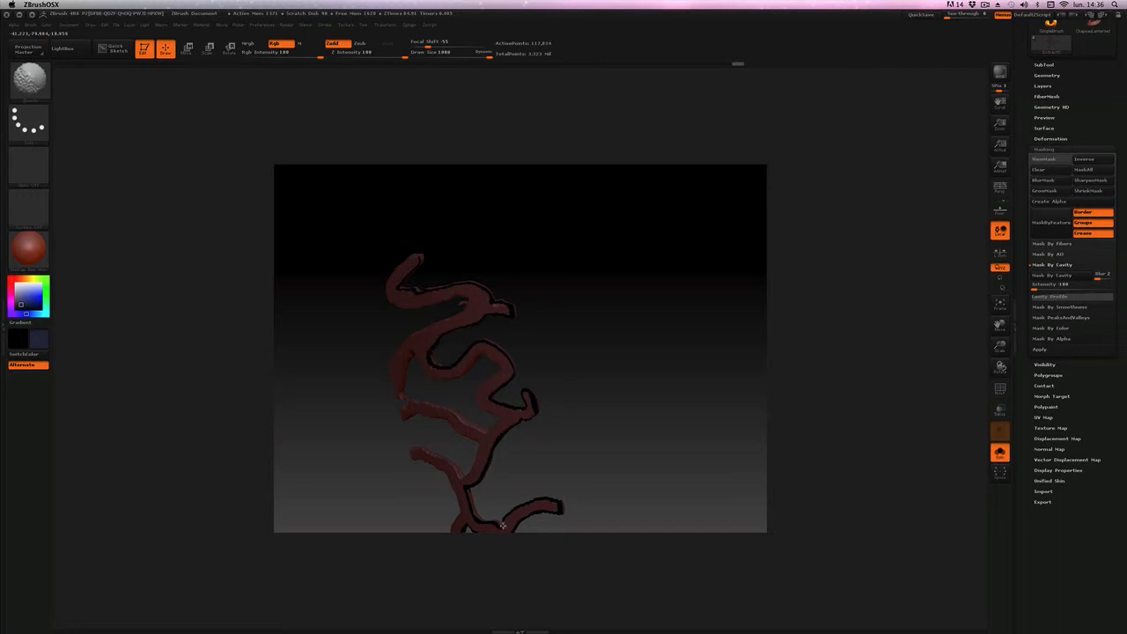
left_click_drag(632, 364, 655, 268)
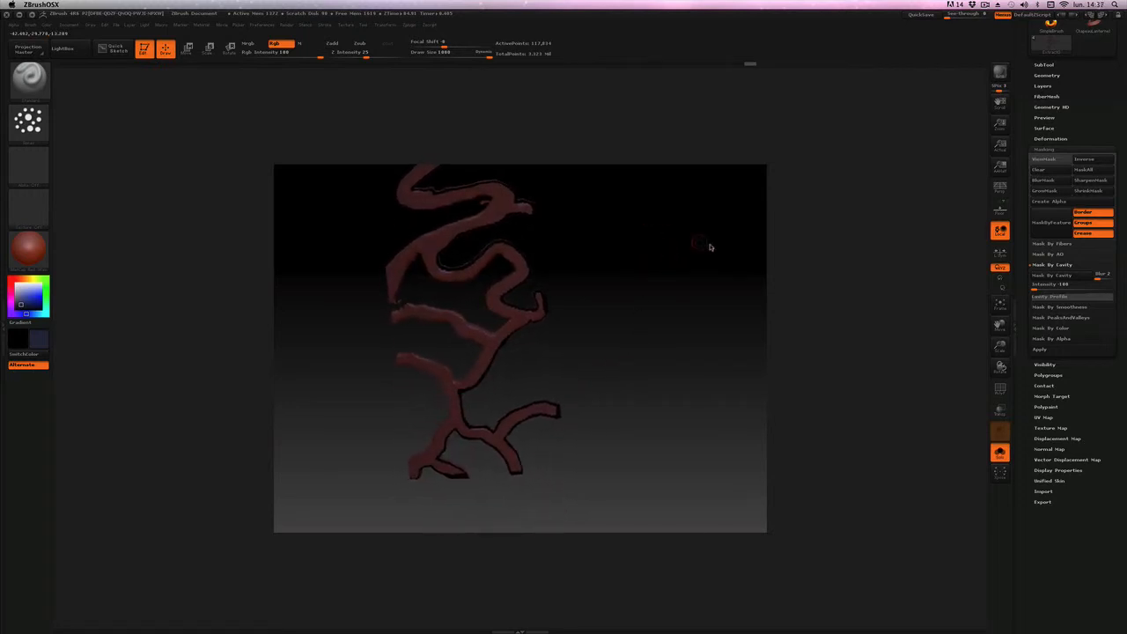
left_click_drag(655, 309, 639, 374)
mouse_move(575, 461)
left_mouse_down()
mouse_move(496, 362)
mouse_move(640, 300)
mouse_move(730, 287)
left_mouse_up()
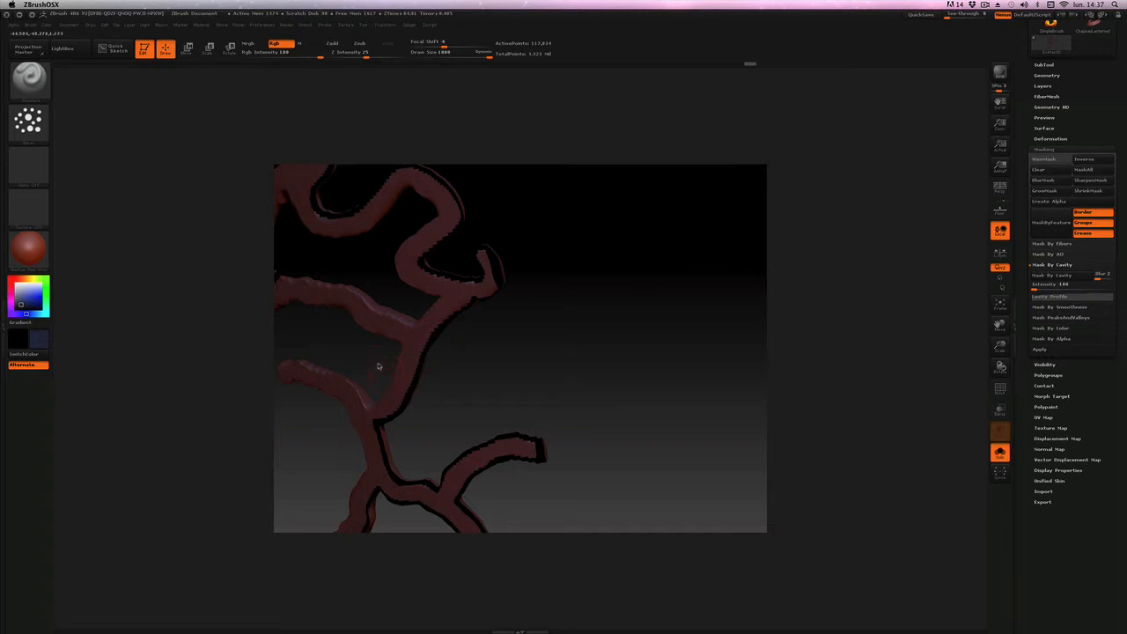
key("shift")
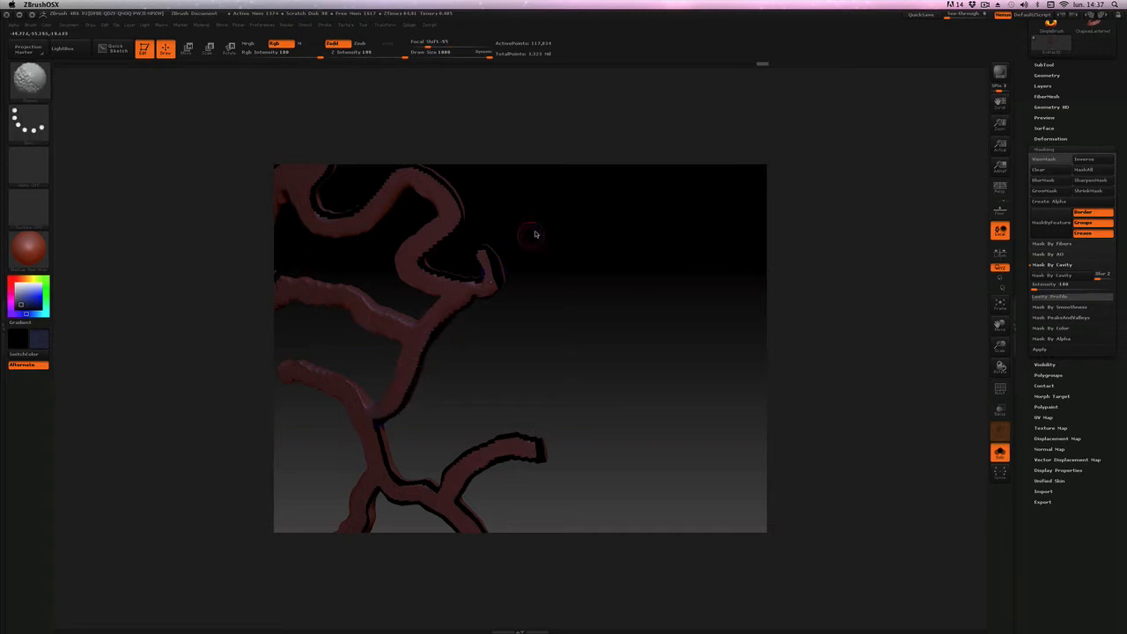
Raise the line mesh to its highest subdivision level.
left_click(1045, 65)
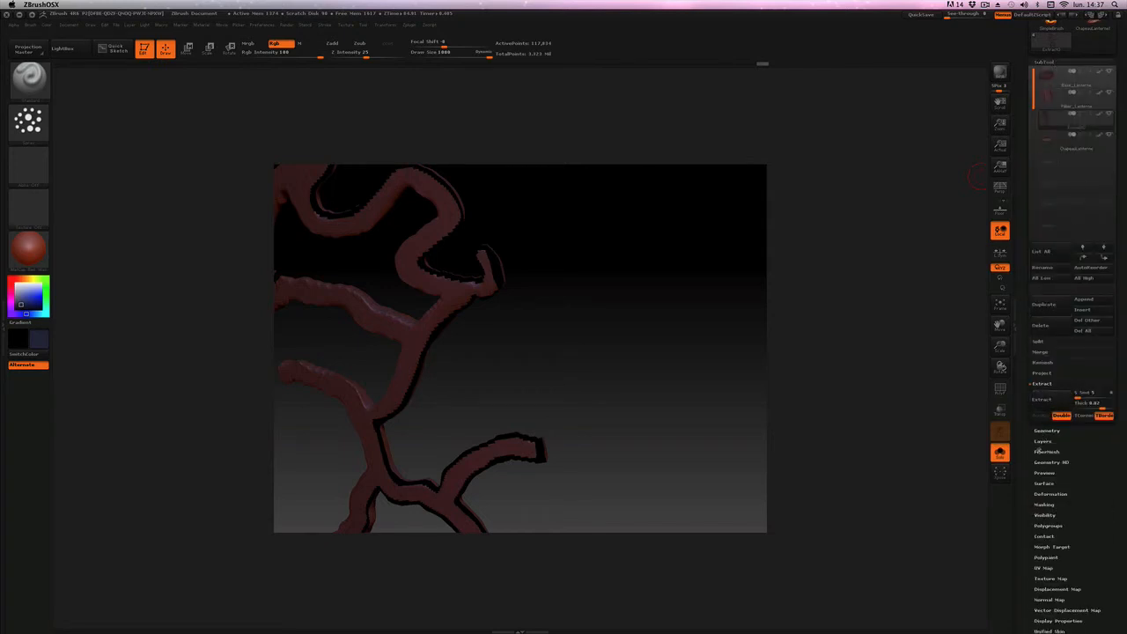
left_click(1045, 430)
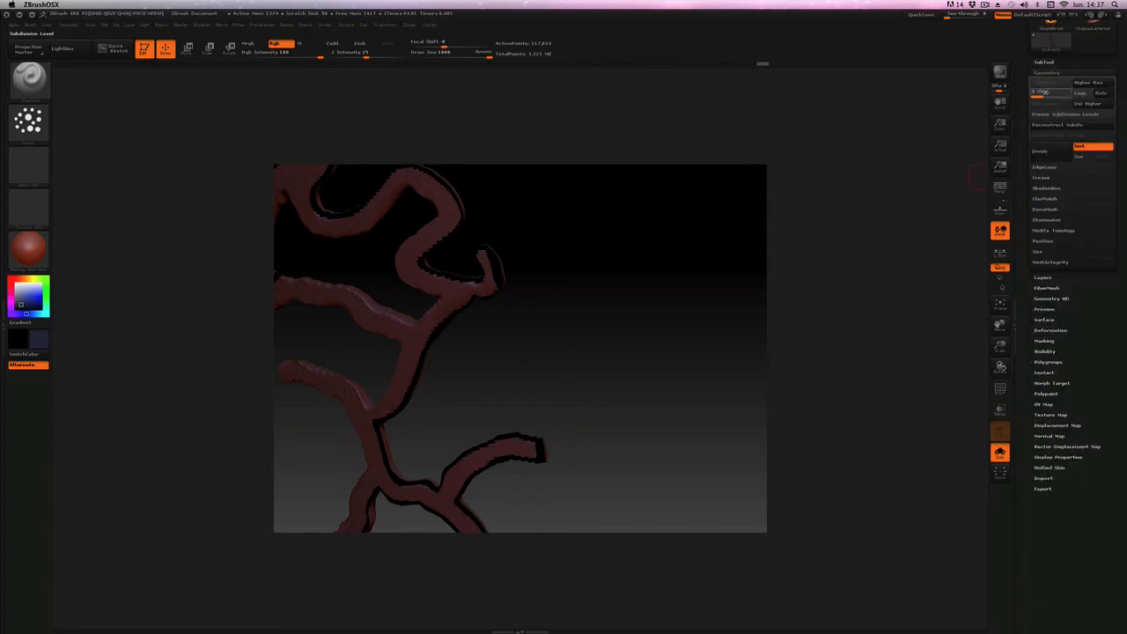
left_click_drag(1083, 91, 1087, 92)
key("shift")
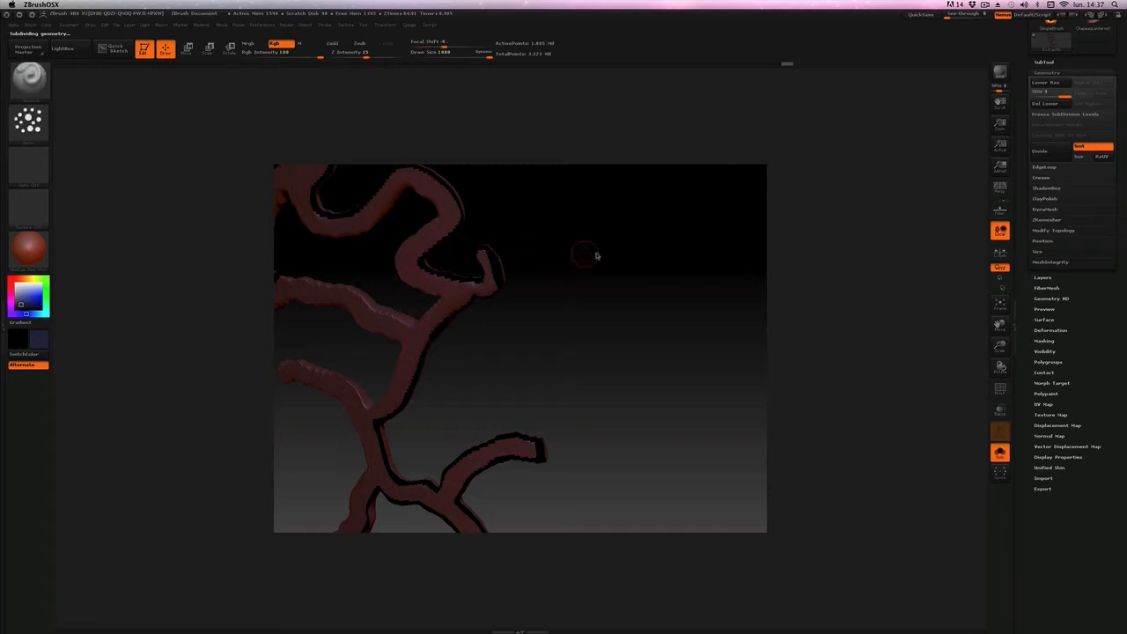
Fill the subdivided line mesh with a slightly lighter dark blue.
left_click_drag(646, 244, 622, 242, "alt")
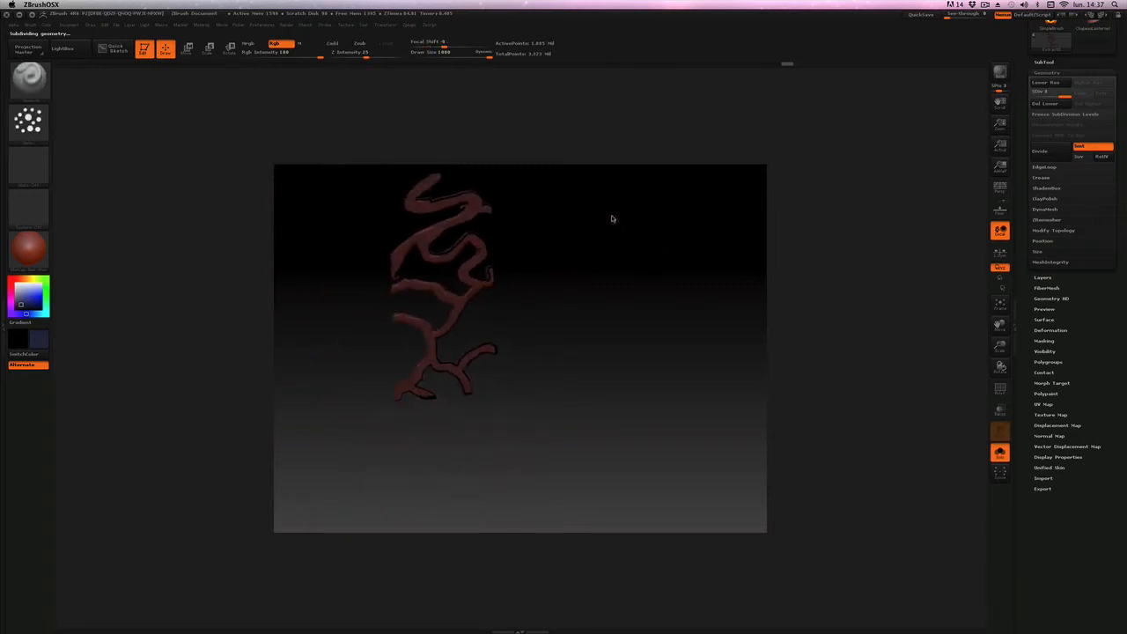
left_click_drag(614, 198, 622, 272, "alt")
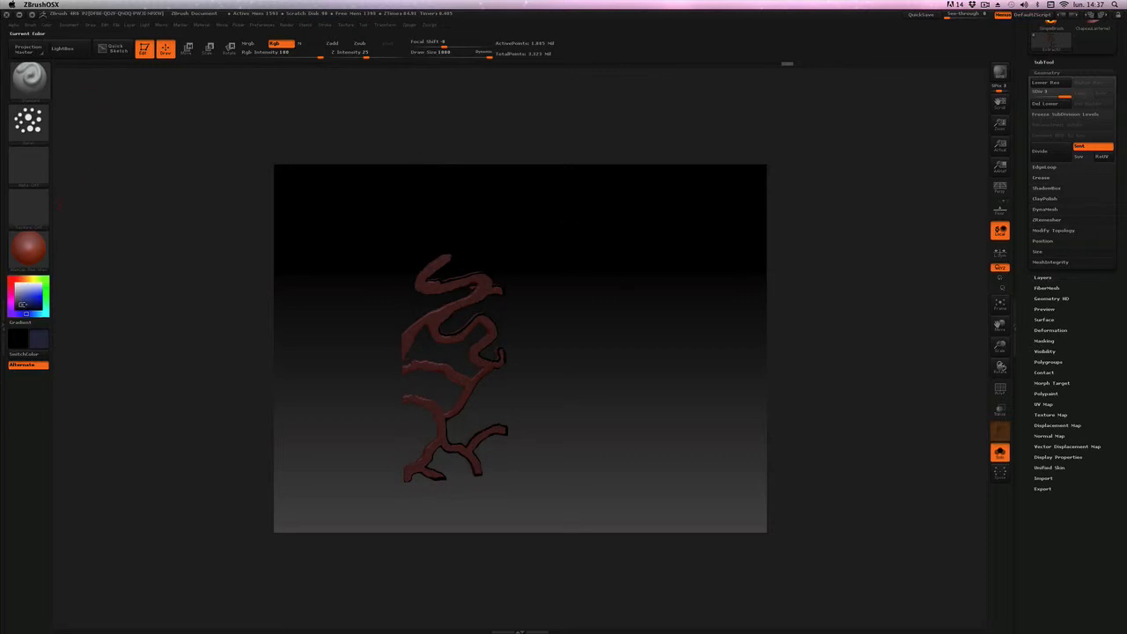
left_click(47, 24)
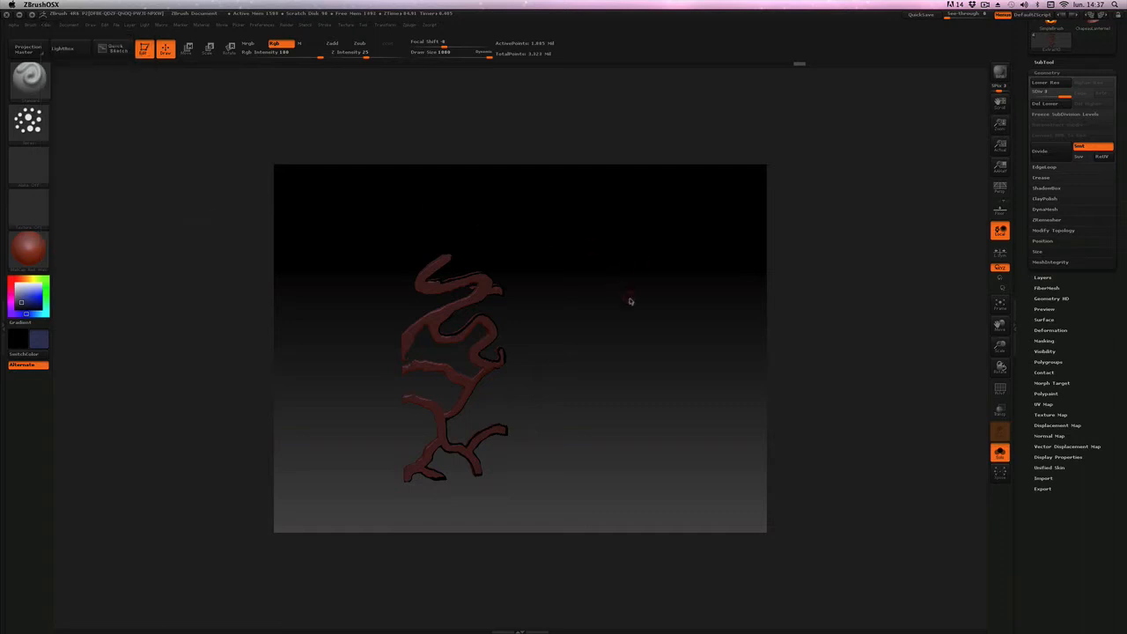
Make the Base_Lanterne subtool the active one.
left_click_drag(631, 301, 731, 222, "alt")
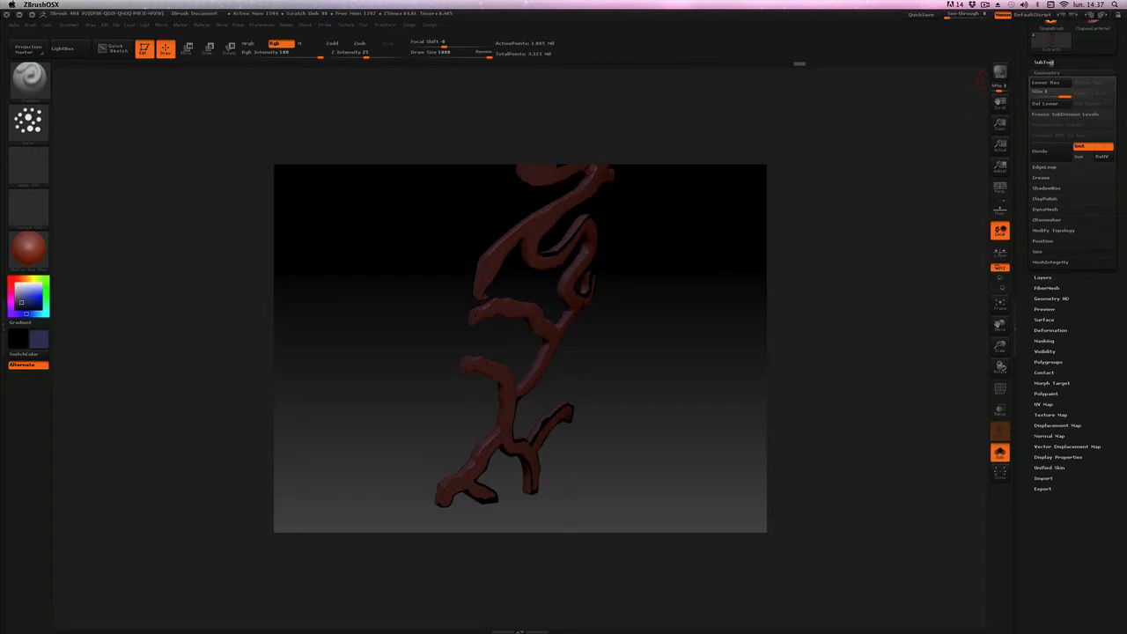
left_click(1048, 62)
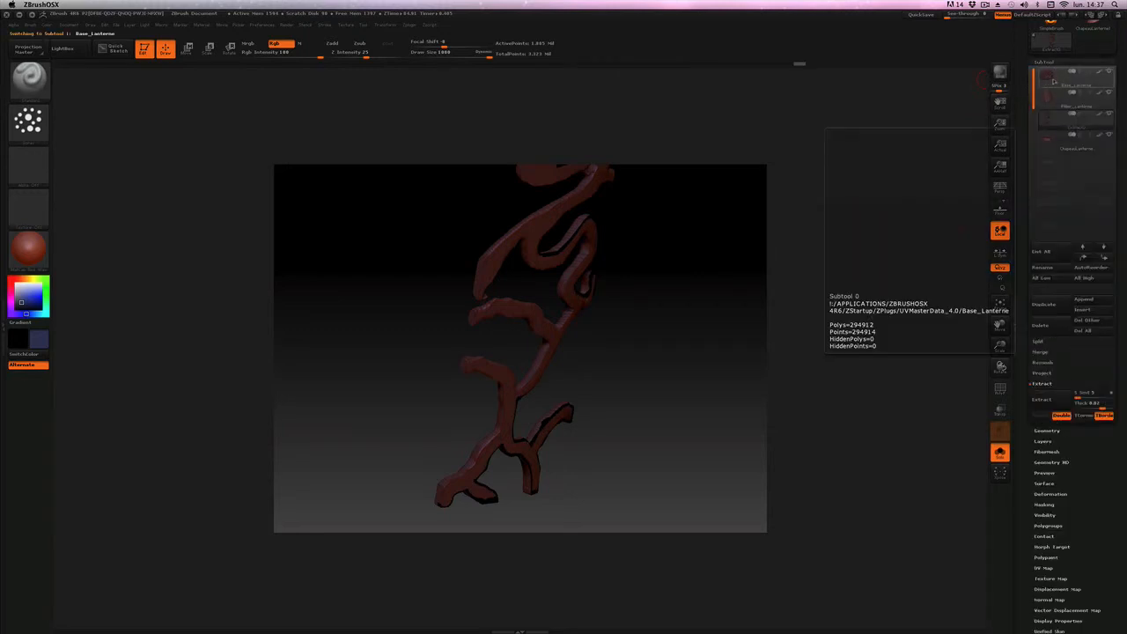
left_click(1054, 145)
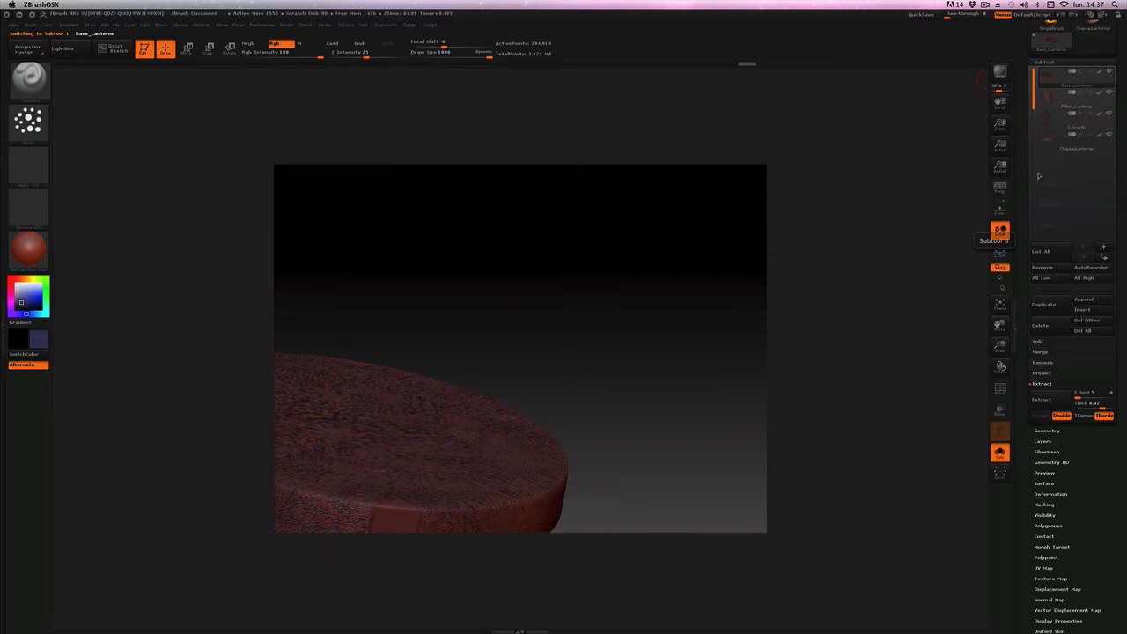
Set Multi Map Exporter to also export cavity and ambient occlusion maps, covering the visible subtools.
left_click(409, 26)
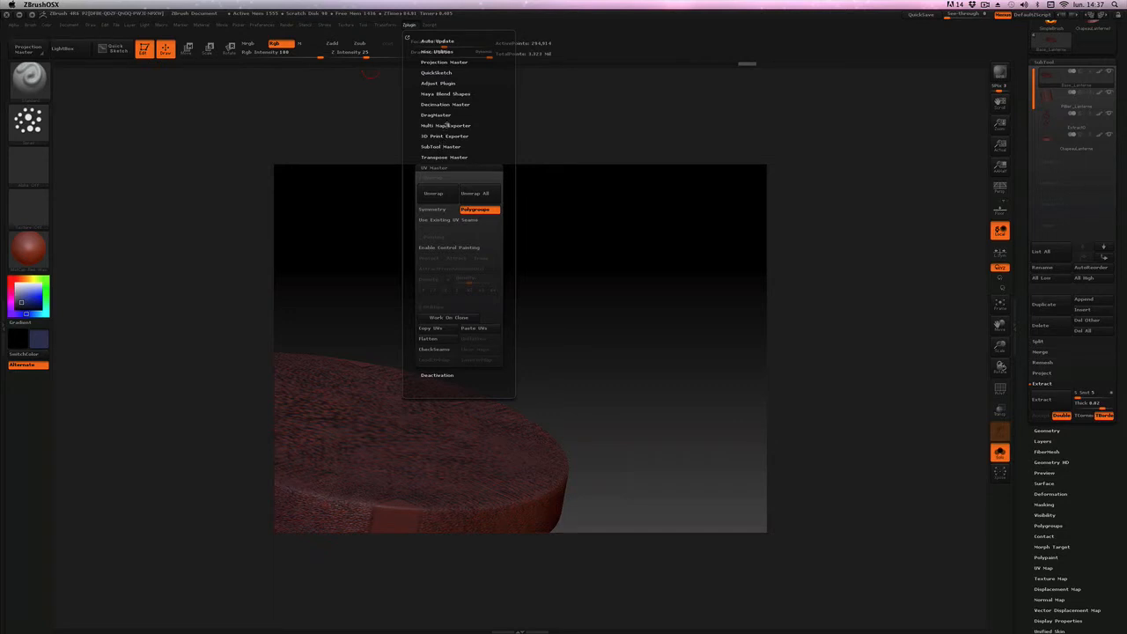
left_click(446, 124)
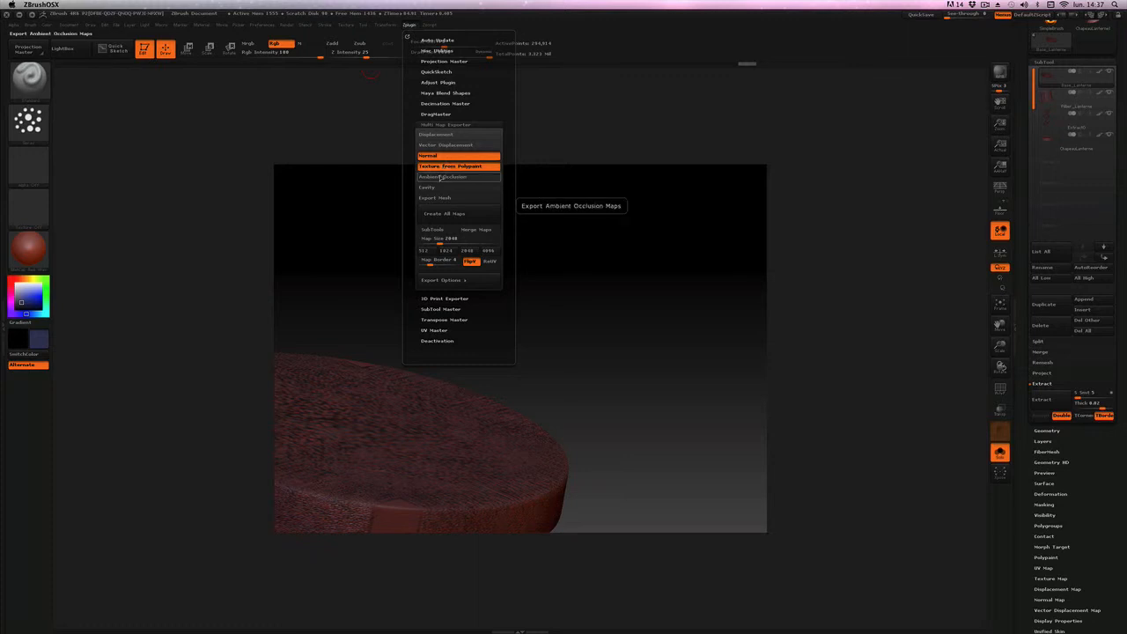
left_click(438, 187)
left_click(440, 178)
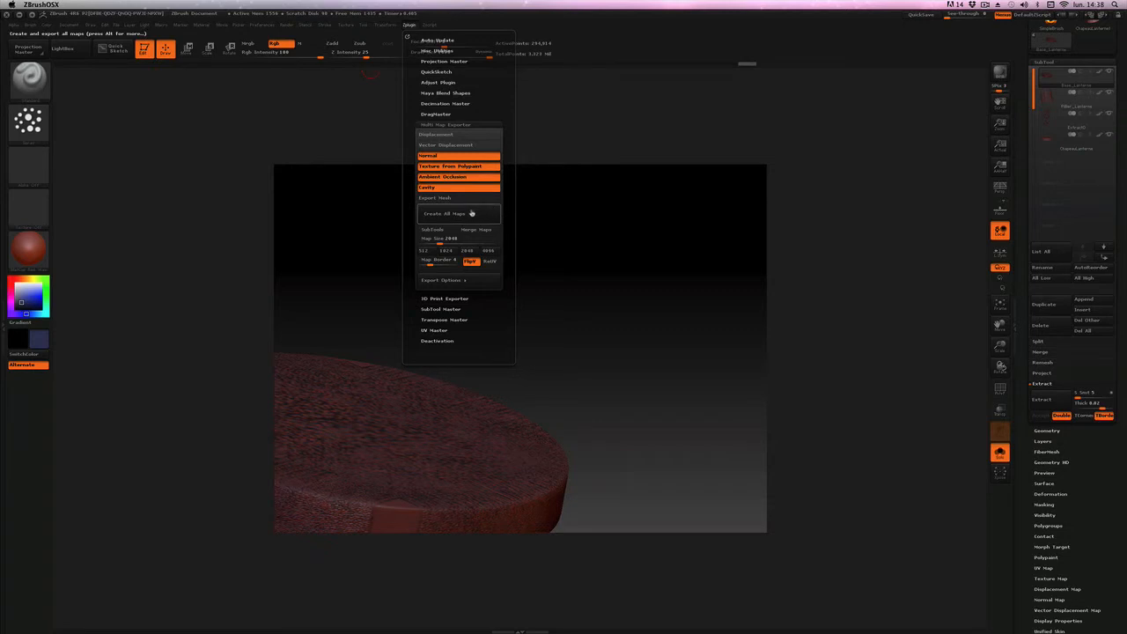
left_click(441, 231)
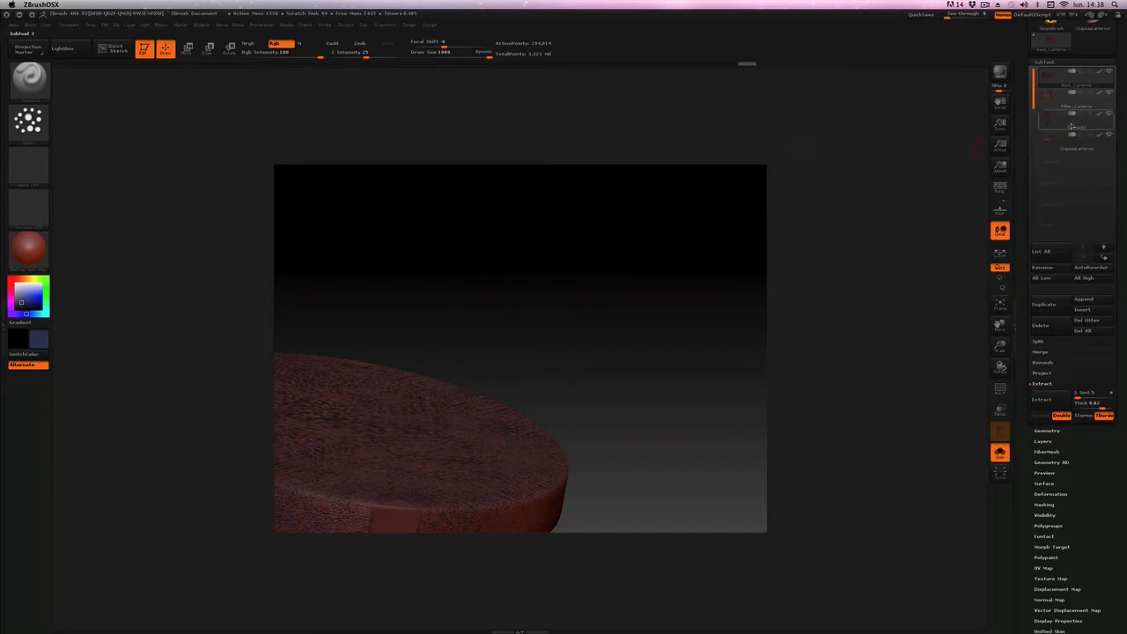
Rename the extracted line mesh subtool as Grille01.
left_click(1060, 121)
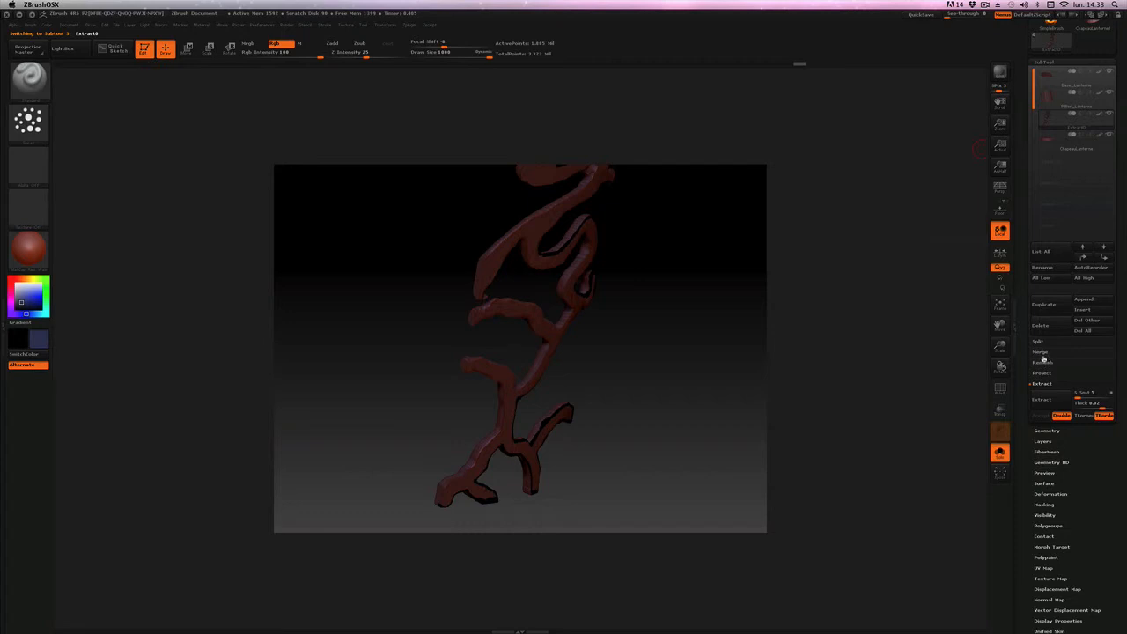
left_click(1056, 267)
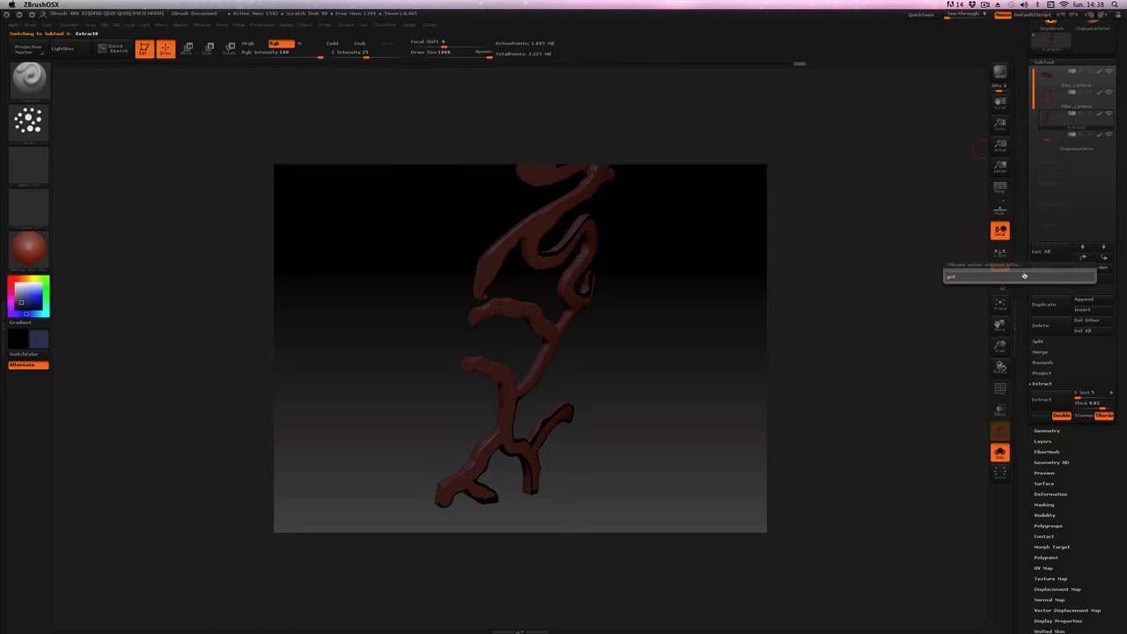
type("grille1")
key("Return")
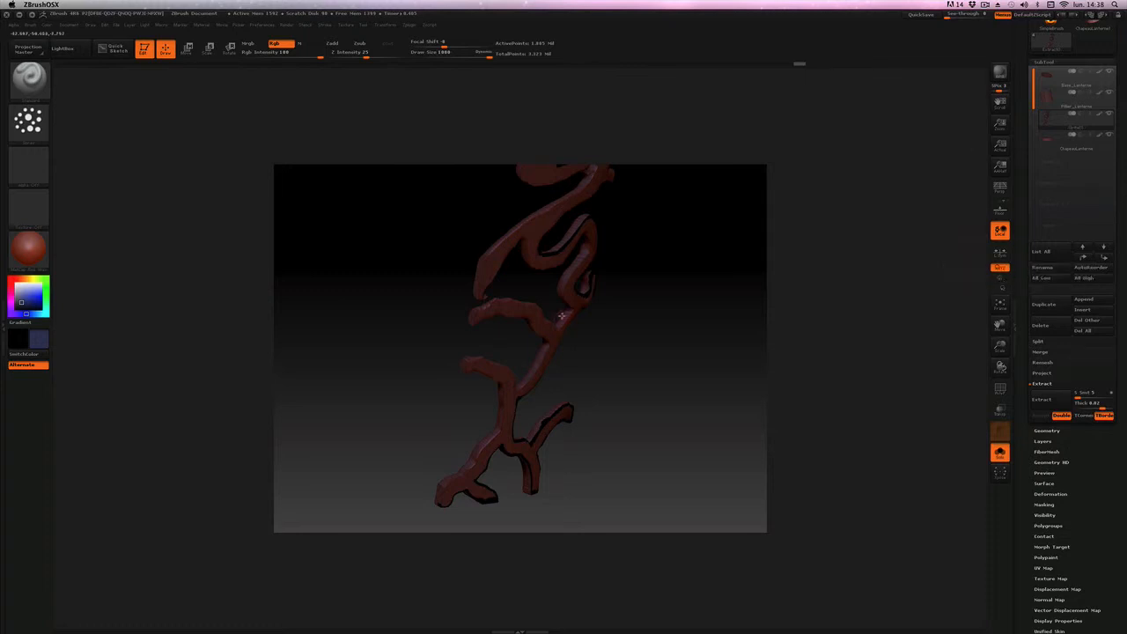
Start creating all maps and choose the sourceimages folder of Project_Bougie_Lanterne as the save location.
left_click(409, 25)
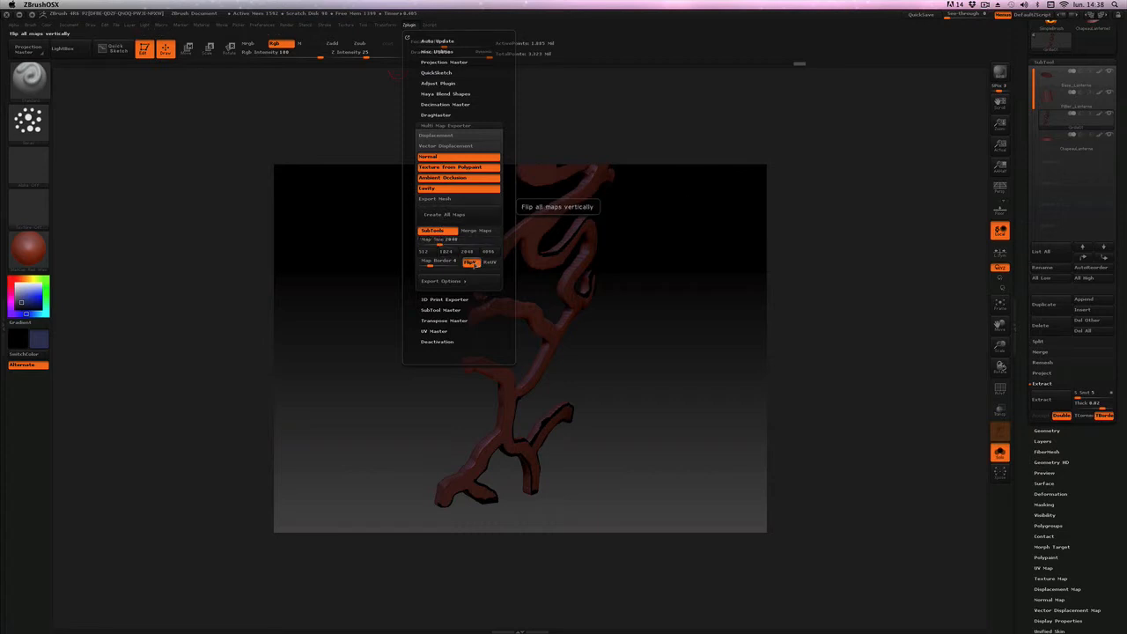
left_click(446, 215)
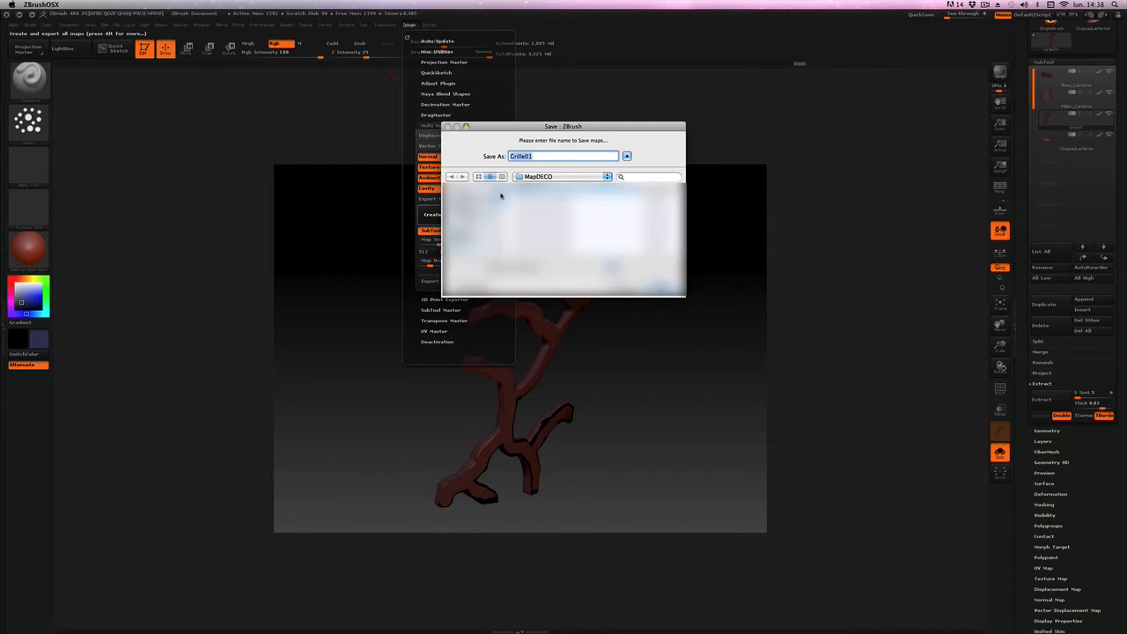
left_click(474, 230)
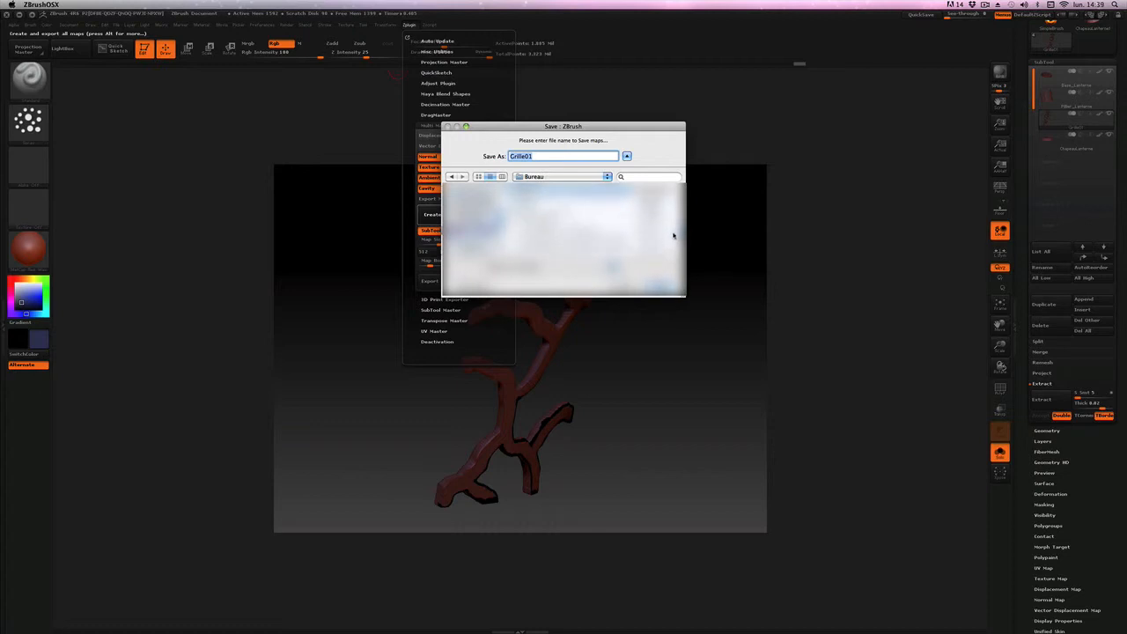
double_click(559, 204)
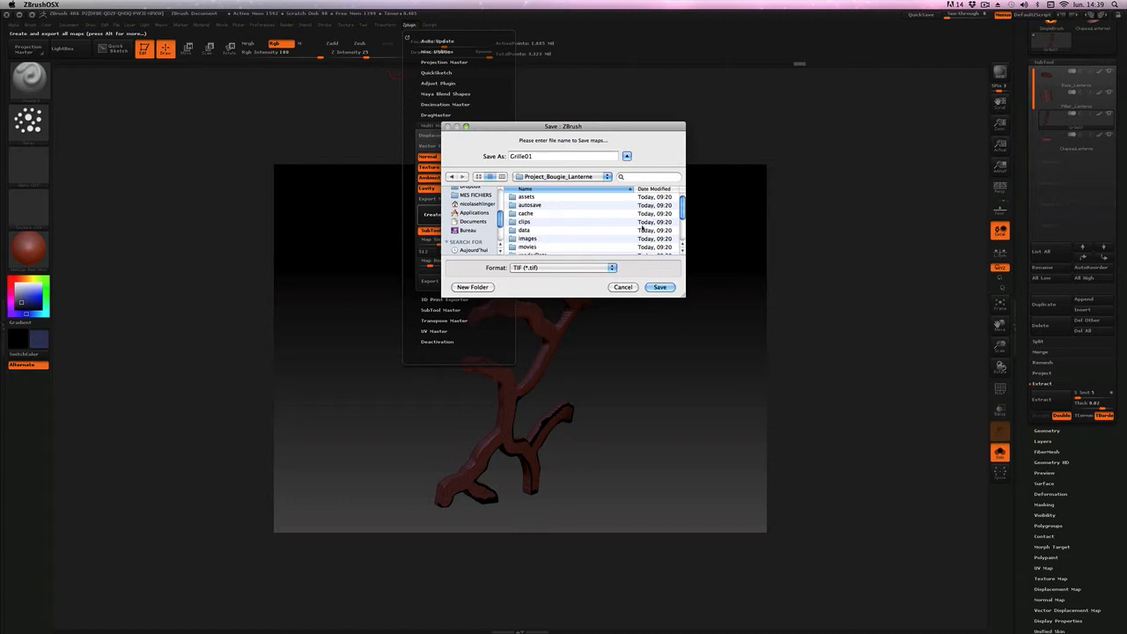
left_click_drag(683, 215, 683, 237)
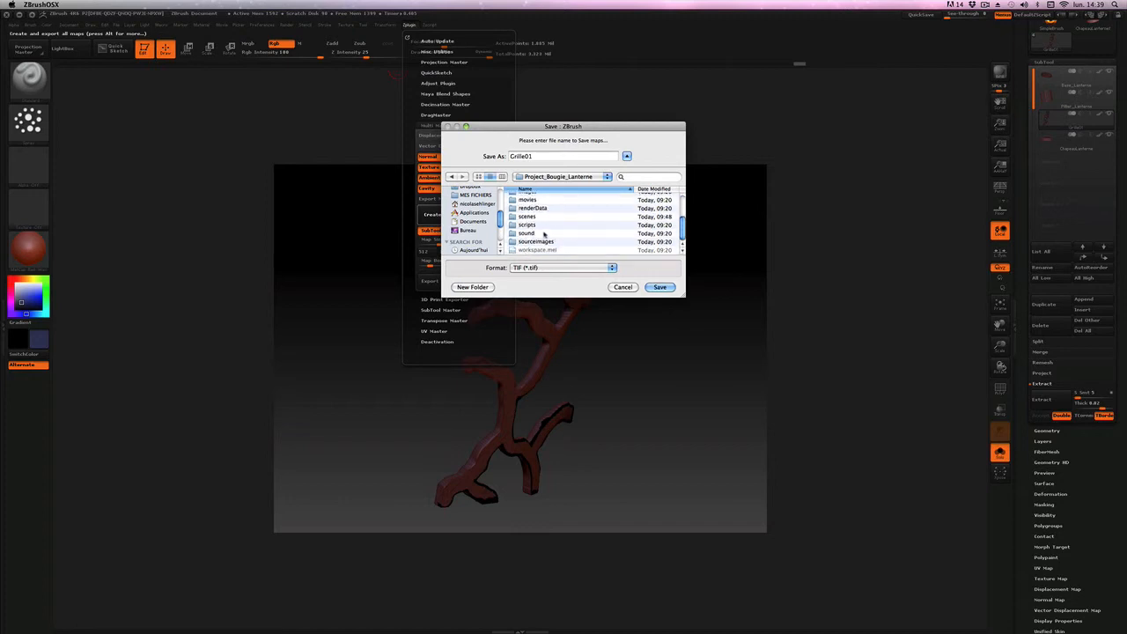
double_click(533, 244)
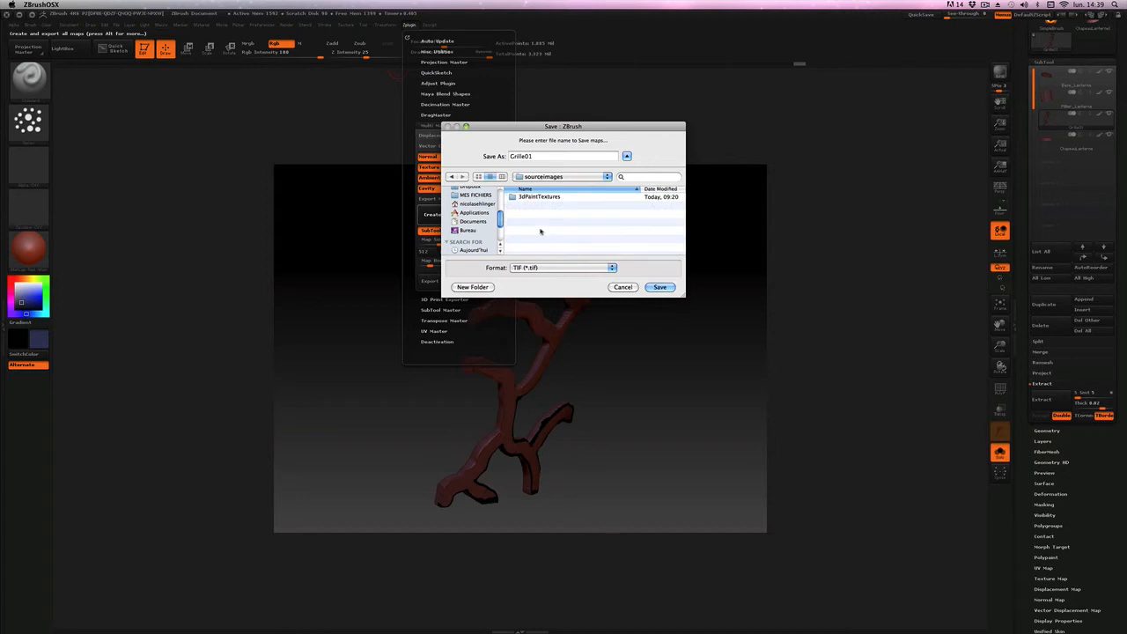
Create a texture_Zbr folder inside sourceimages and save the maps there as Grille01 in TIF format.
left_click(473, 287)
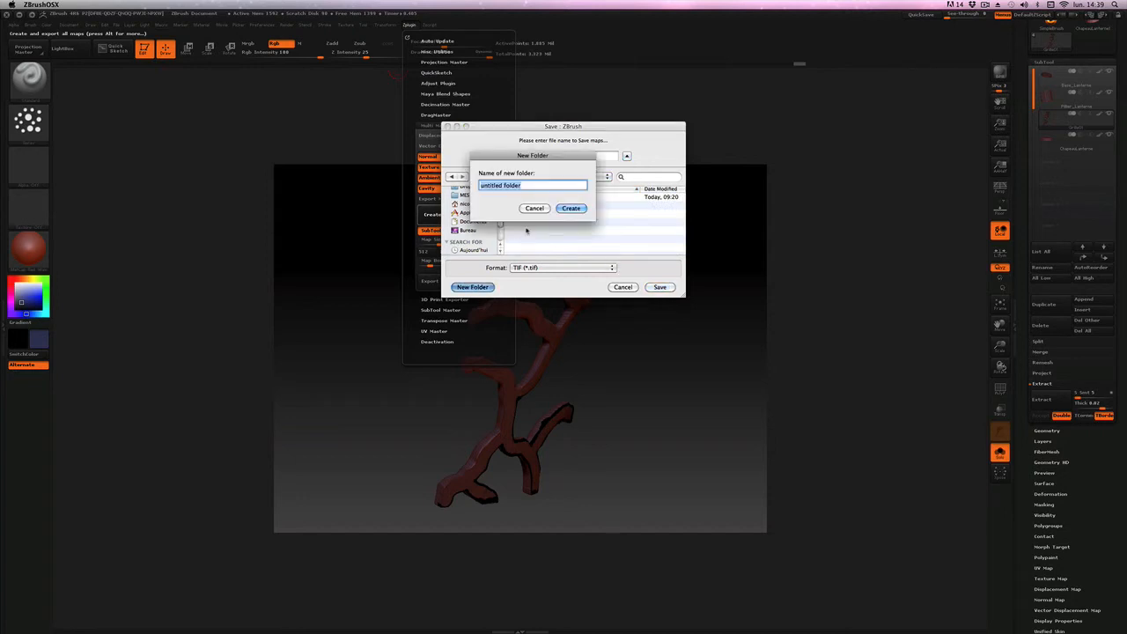
type("textuer")
key("BackSpace")
key("BackSpace")
type("re_Zbr")
key("Return")
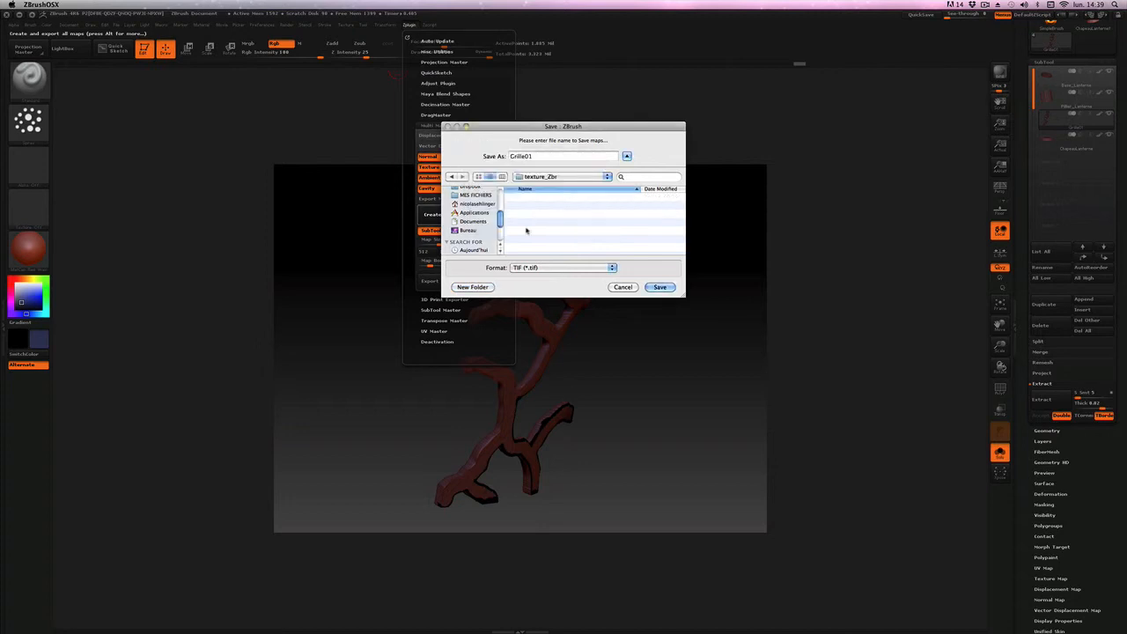
left_click(662, 287)
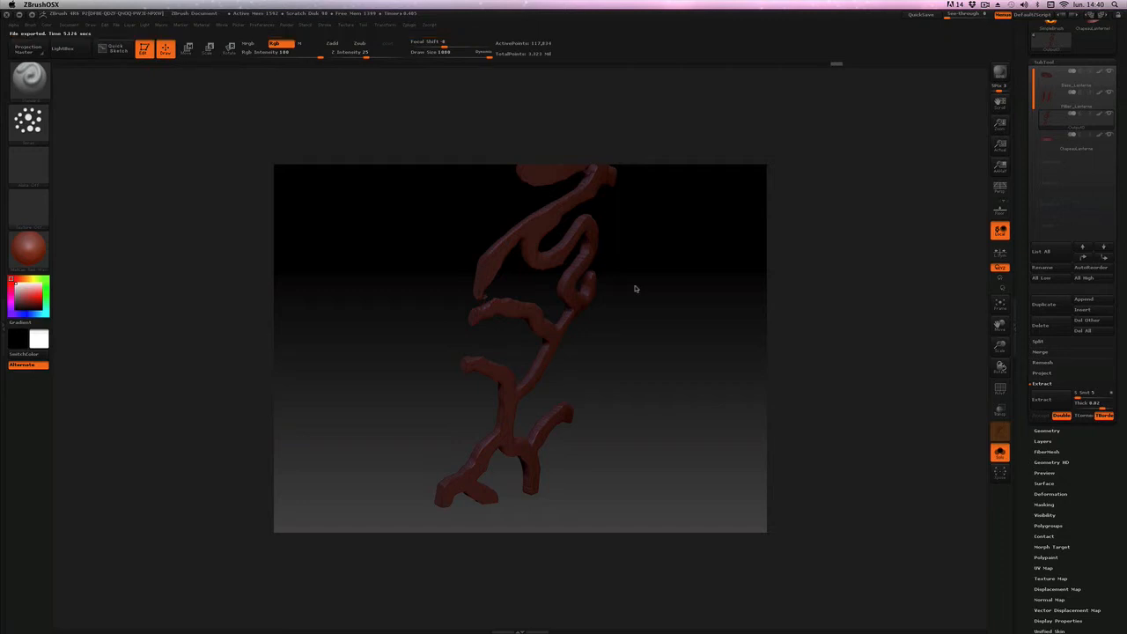
key("ctrl+d")
left_click(985, 6)
left_click(1004, 32)
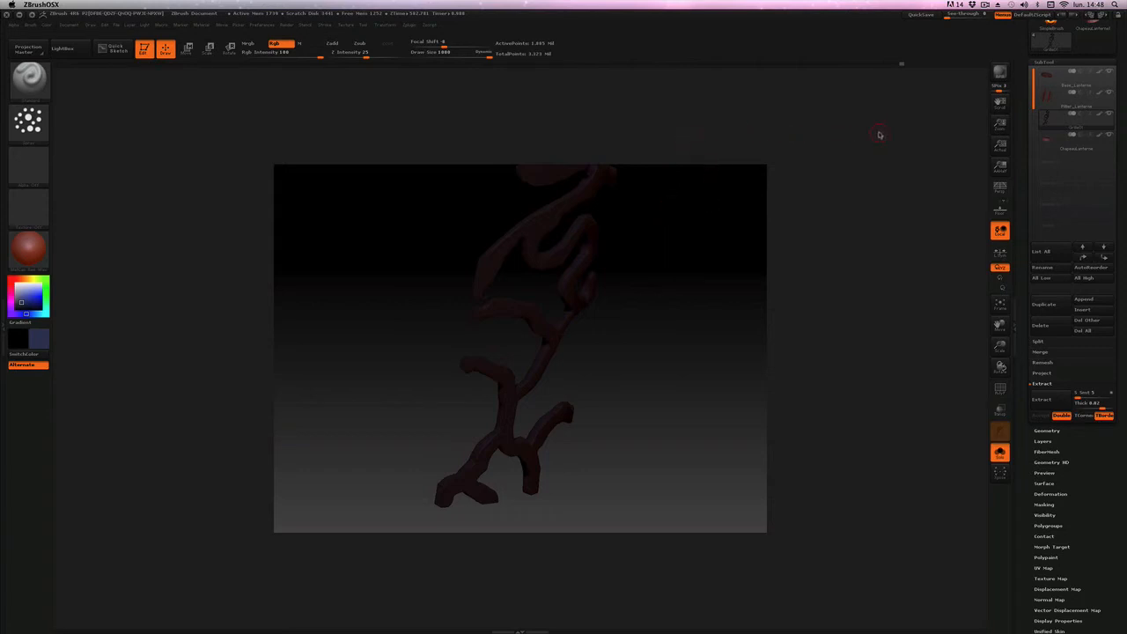
Leave only the Grille01 subtool visible and export the visible subtools through GoZ.
mouse_move(1053, 118)
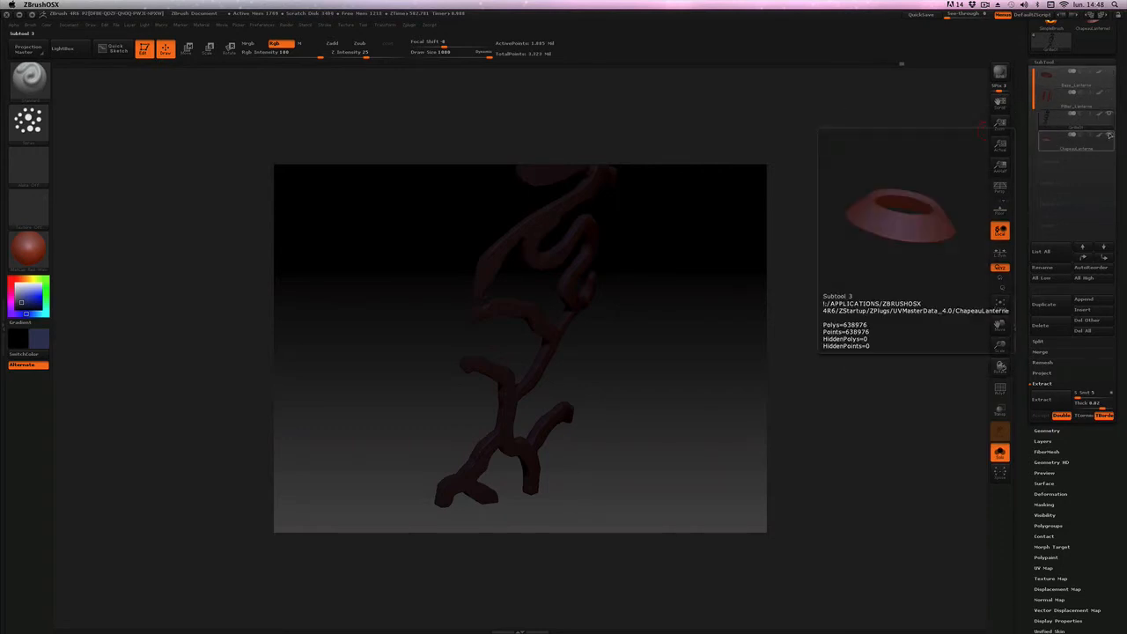
mouse_move(1048, 95)
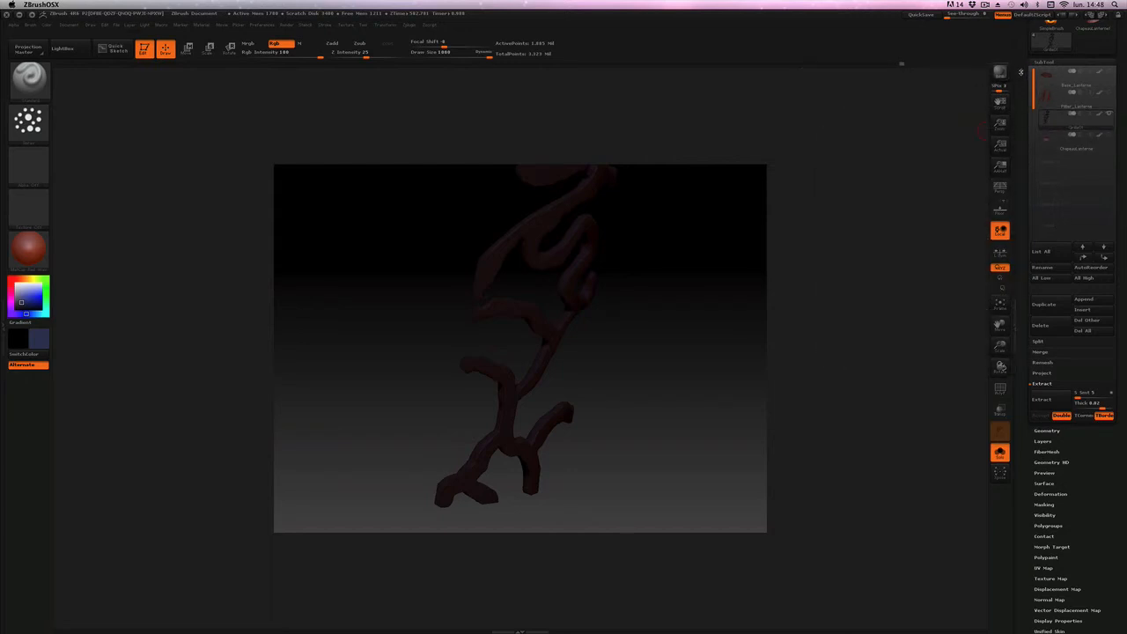
left_click_drag(1022, 71, 1025, 148)
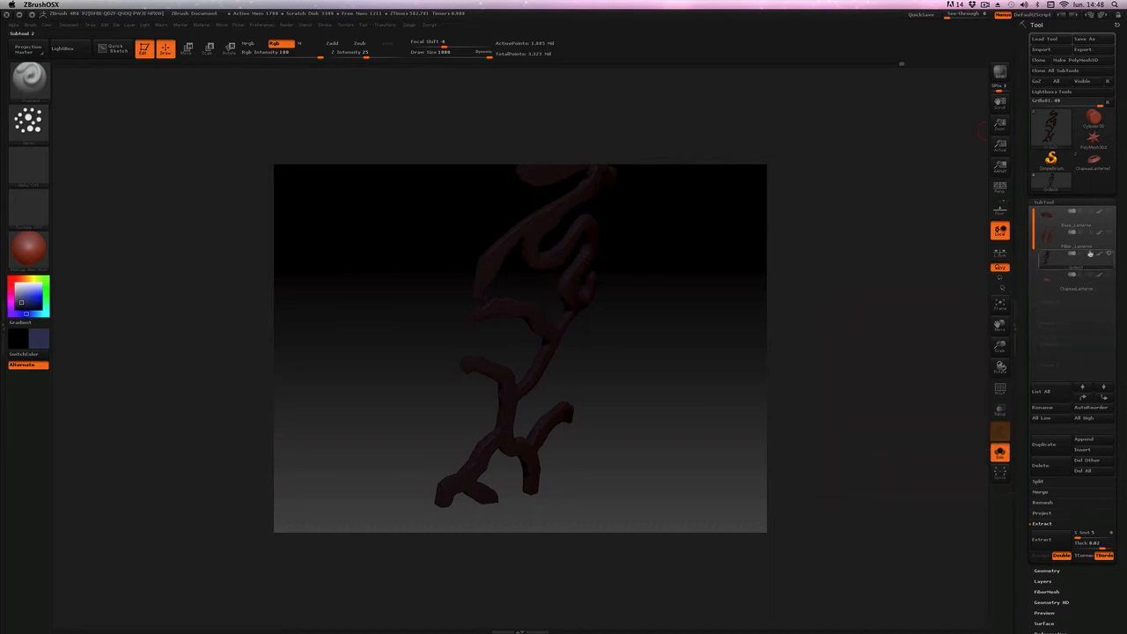
mouse_move(1090, 254)
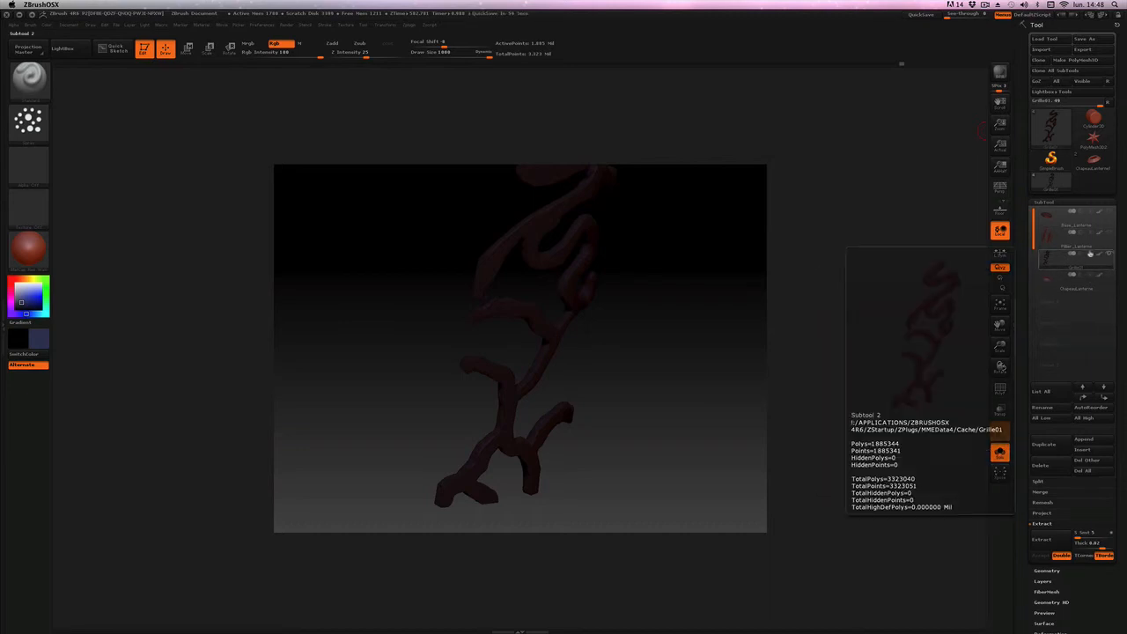
mouse_move(1101, 226)
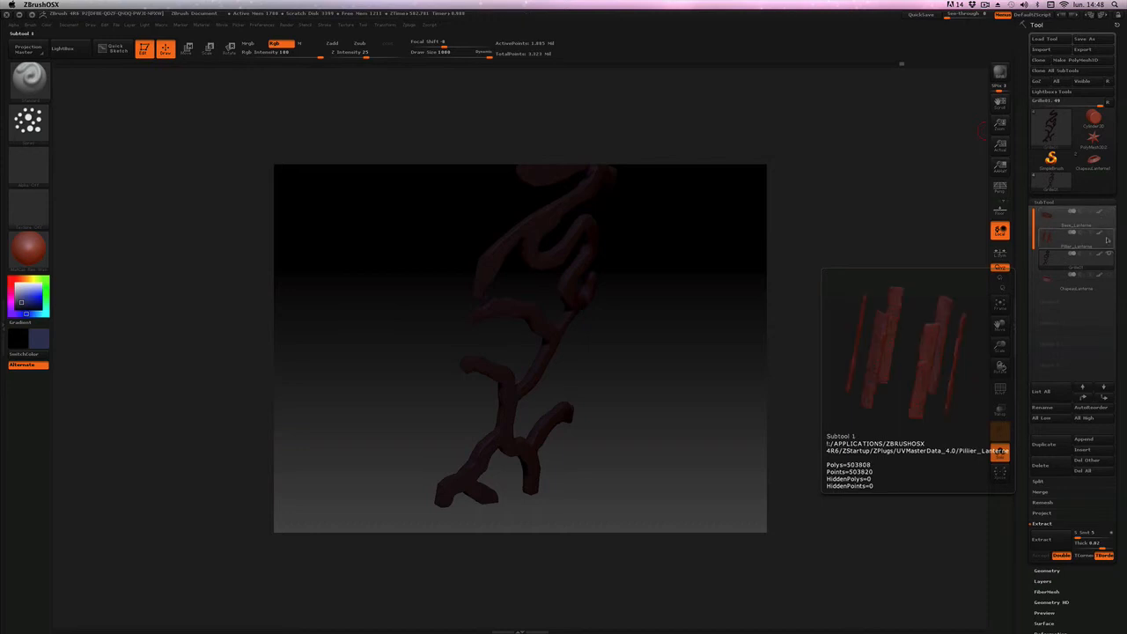
mouse_move(1104, 273)
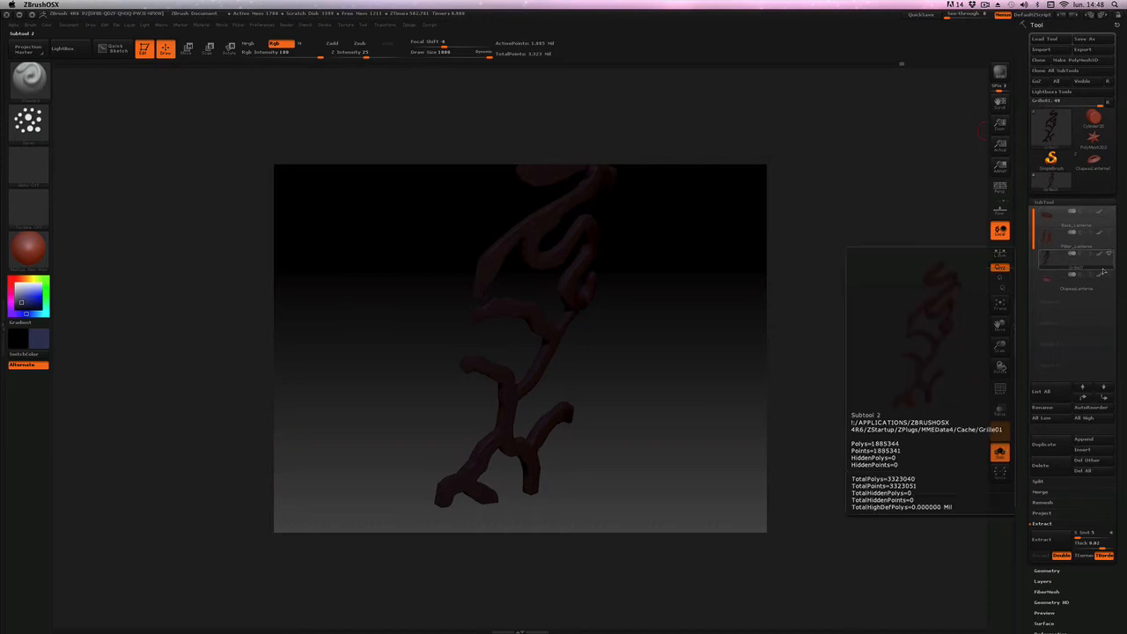
left_click(1083, 83)
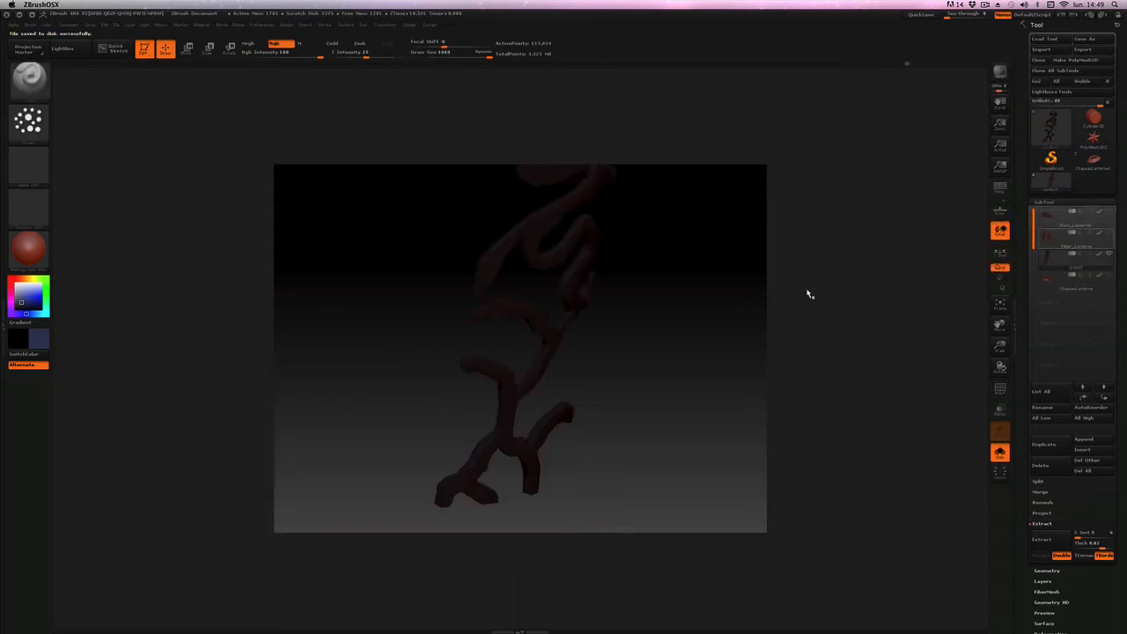
Switch to Maya and select the Grille01 mesh on the lantern to check its placement.
mouse_move(667, 628)
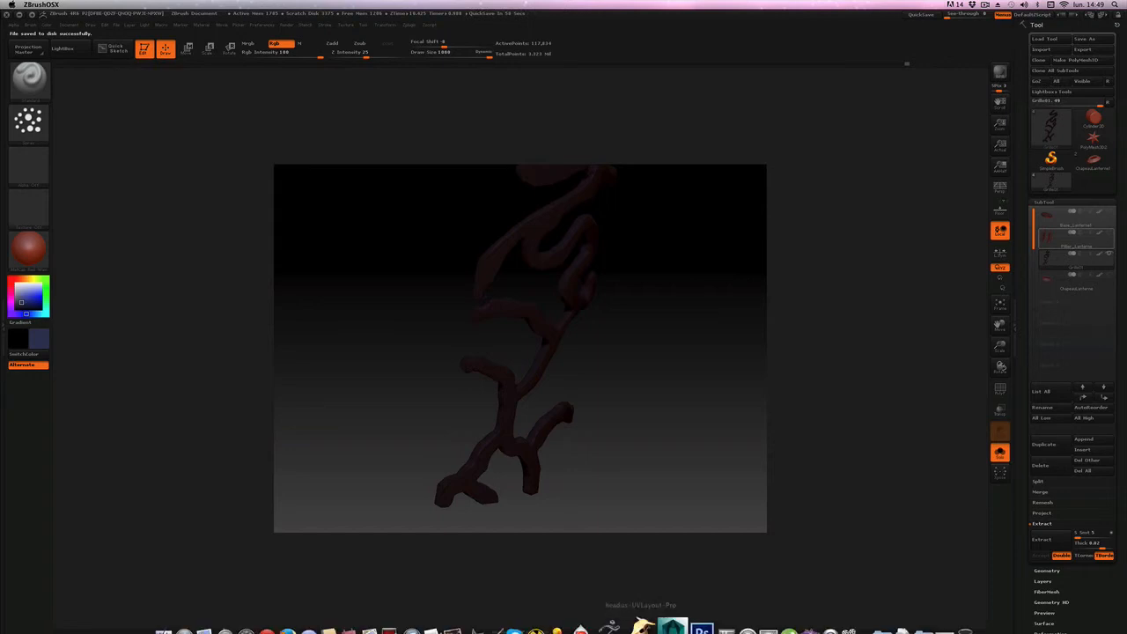
left_click(667, 606)
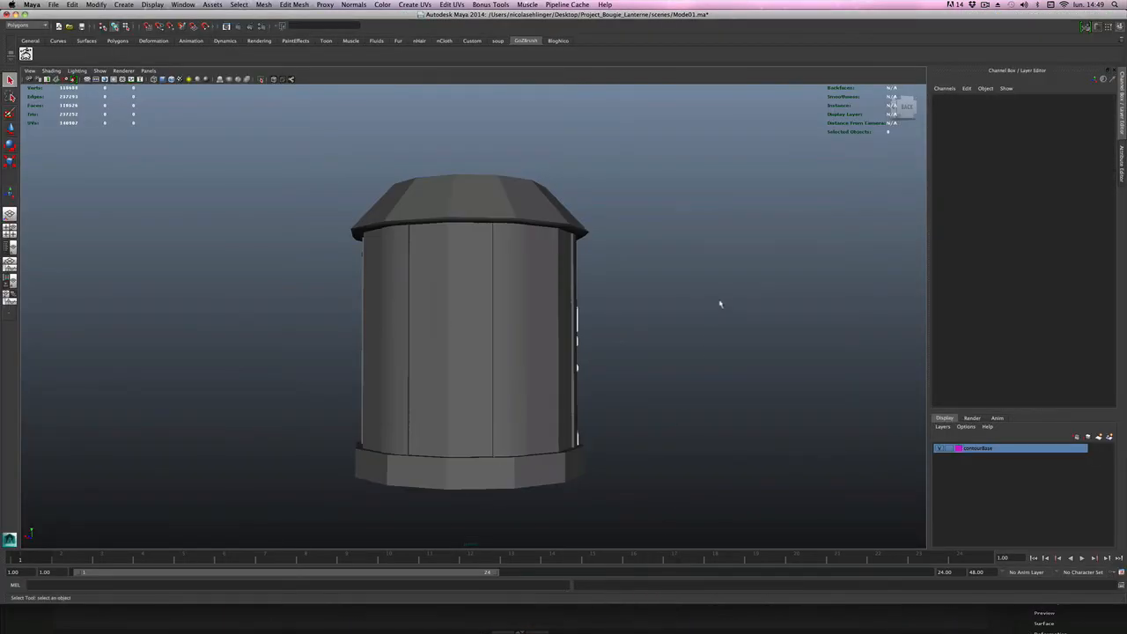
left_click_drag(720, 304, 612, 305, "alt")
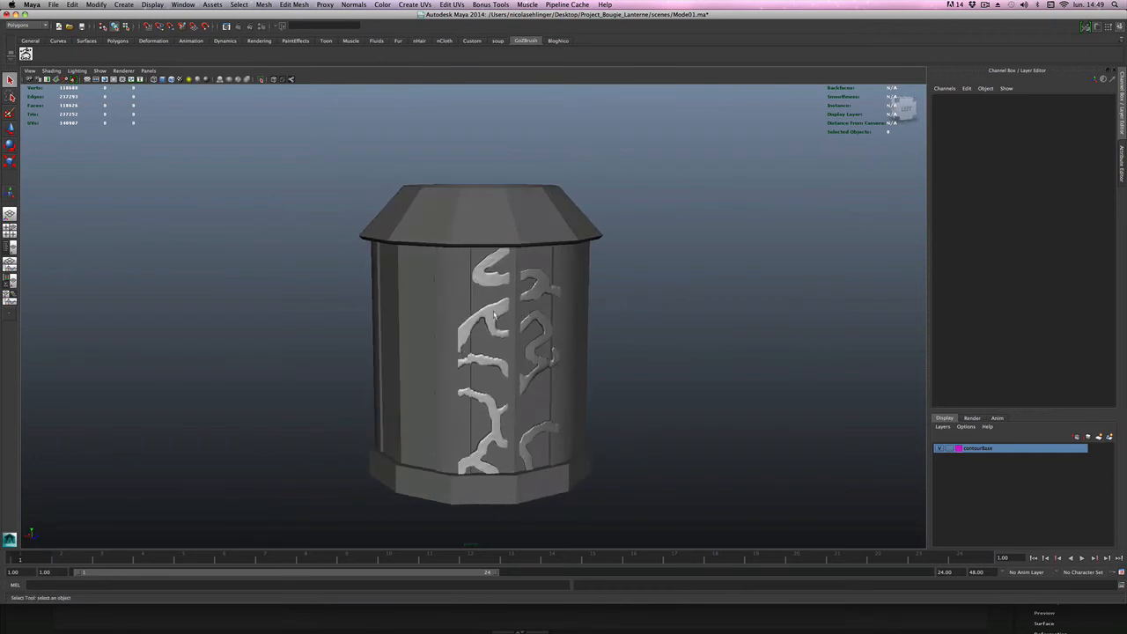
left_click(496, 314)
left_click_drag(693, 335, 727, 337, "alt")
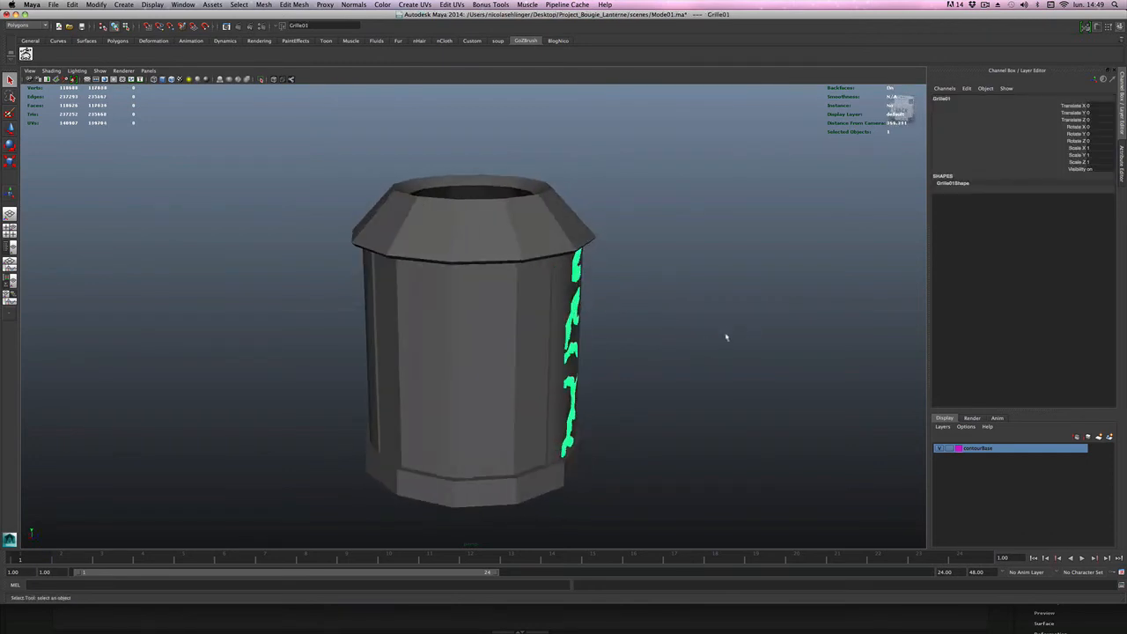
Identify the lantern's pillar and glass objects by selecting them, and hide the contourBase display layer.
left_click(467, 373)
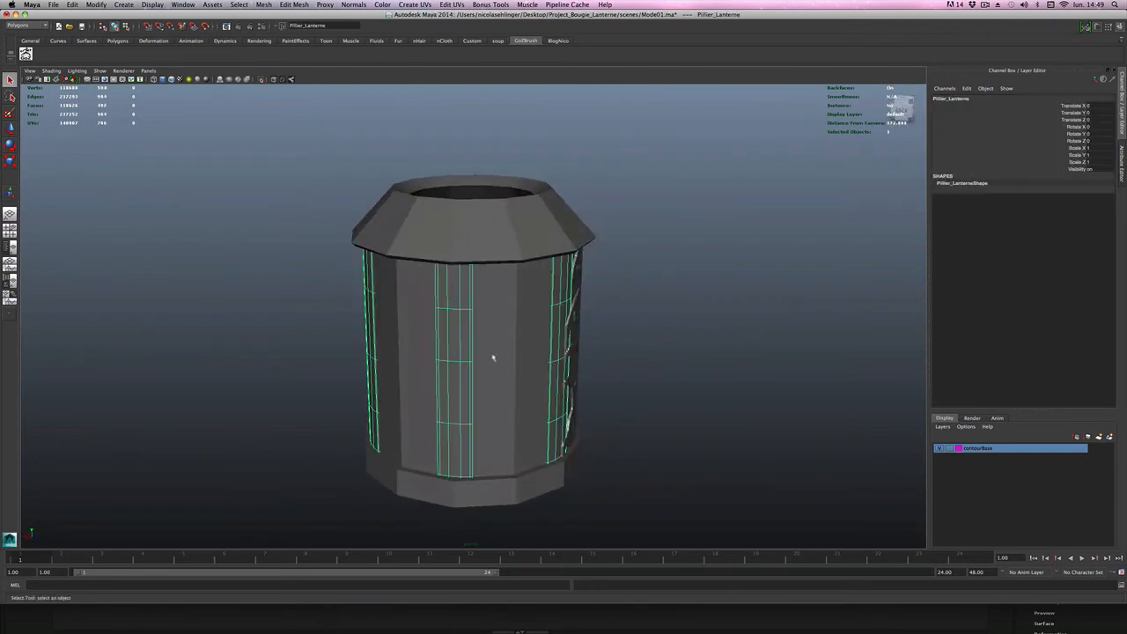
left_click(495, 357)
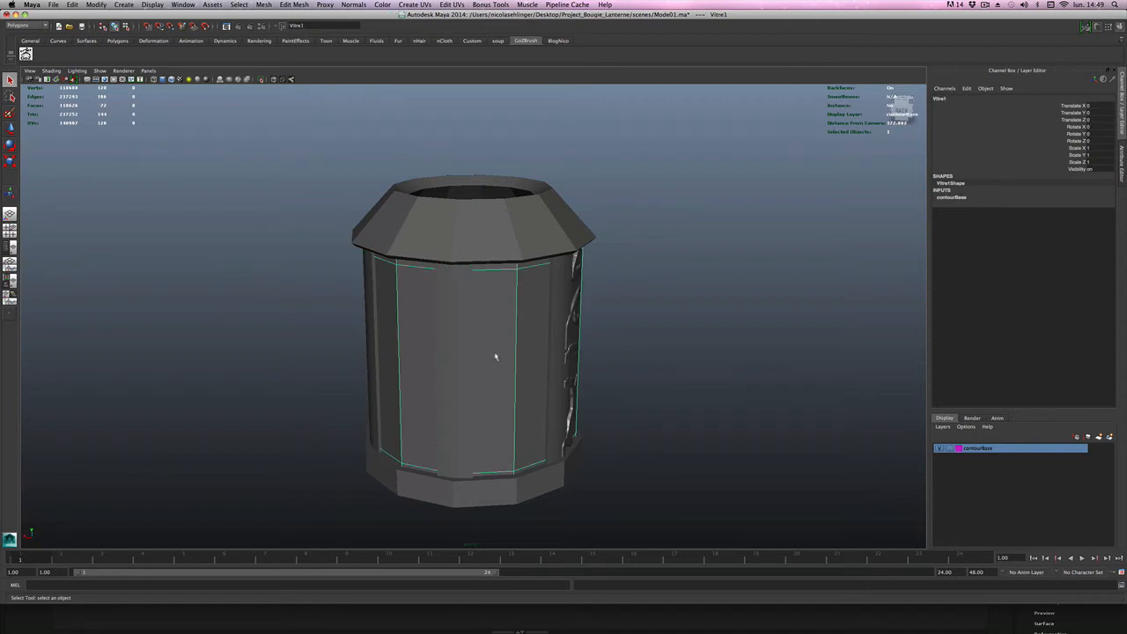
left_click(941, 449)
left_click(940, 449)
left_click(941, 449)
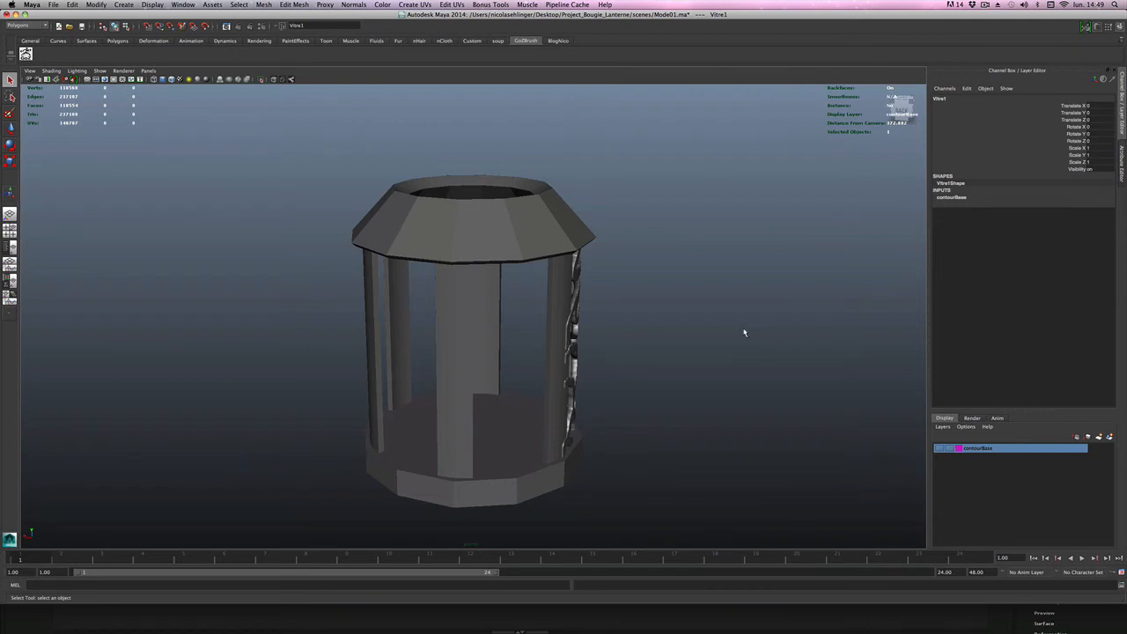
Move the Grille01 mesh about 2.5 units along X between the lantern's pillars.
left_click_drag(744, 333, 661, 322, "alt")
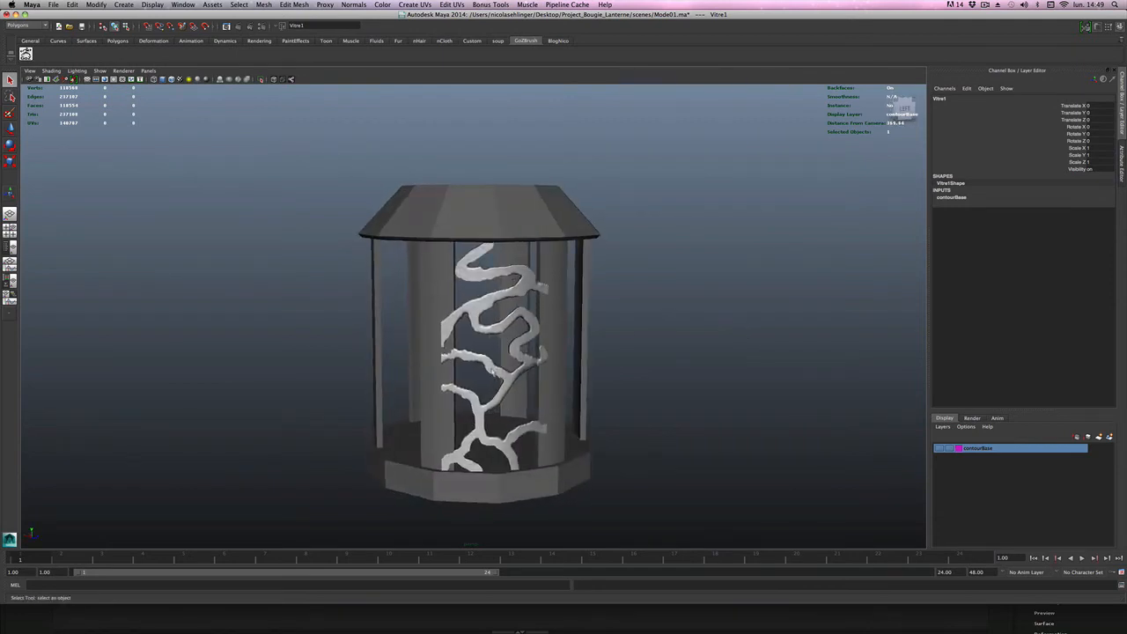
left_click(493, 372)
key("w")
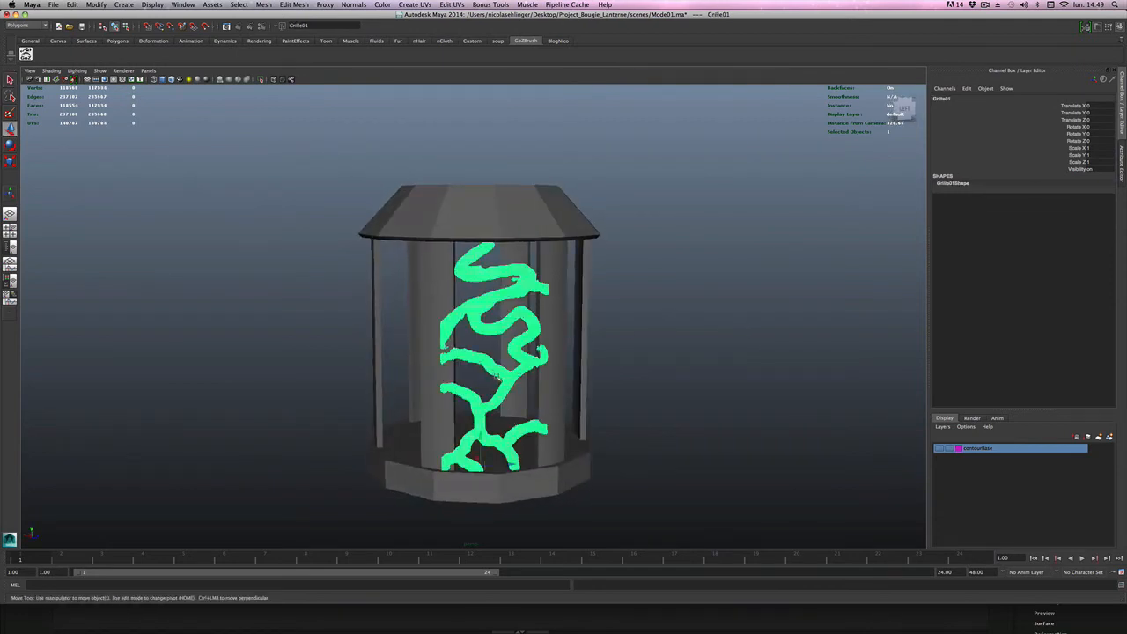
mouse_move(499, 426)
left_mouse_down("alt")
mouse_move(492, 437)
mouse_move(486, 424)
mouse_move(529, 426)
mouse_move(516, 425)
left_mouse_up("alt")
left_click(484, 427)
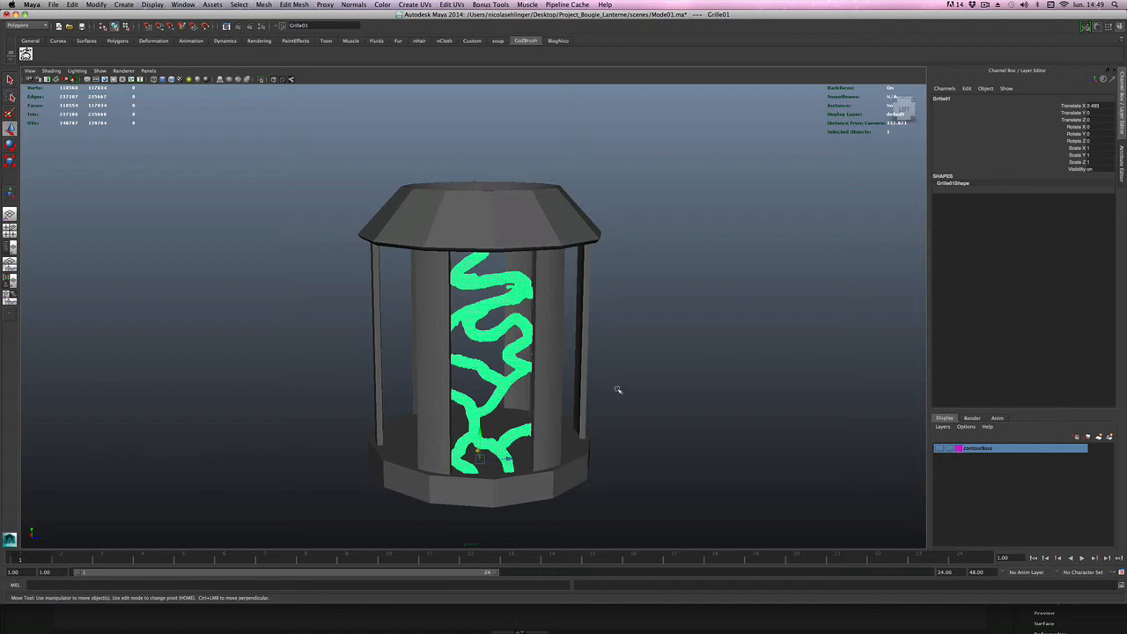
left_click_drag(639, 380, 583, 385, "alt")
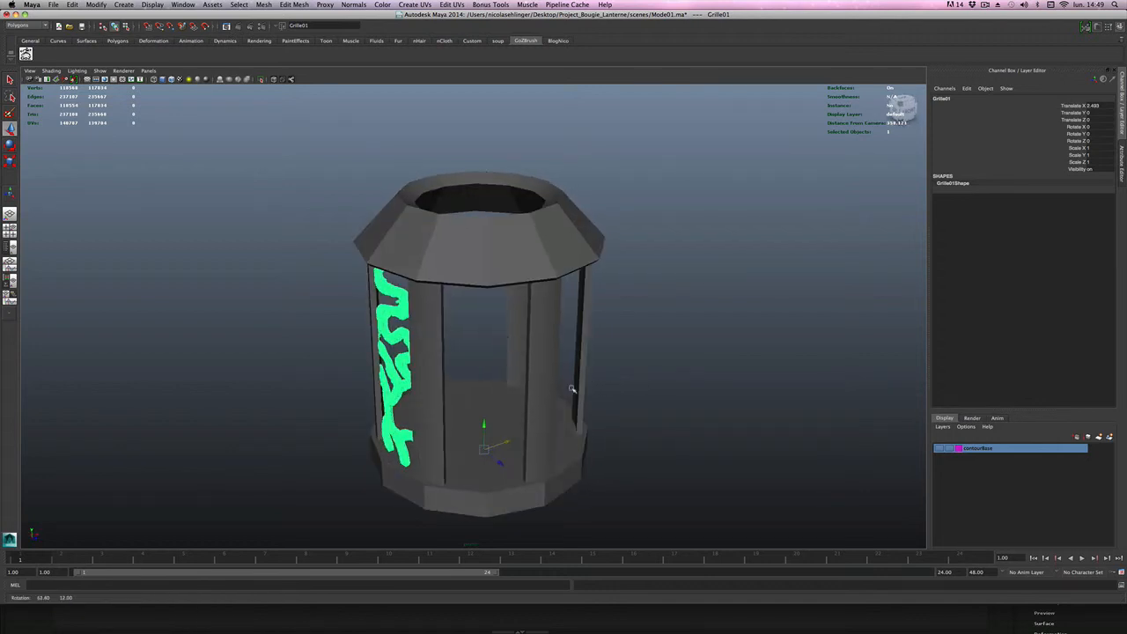
Show the contourBase layer, select the Vitre1 glass to check it around the lantern, and hide the layer again.
left_click_drag(607, 344, 589, 340, "alt")
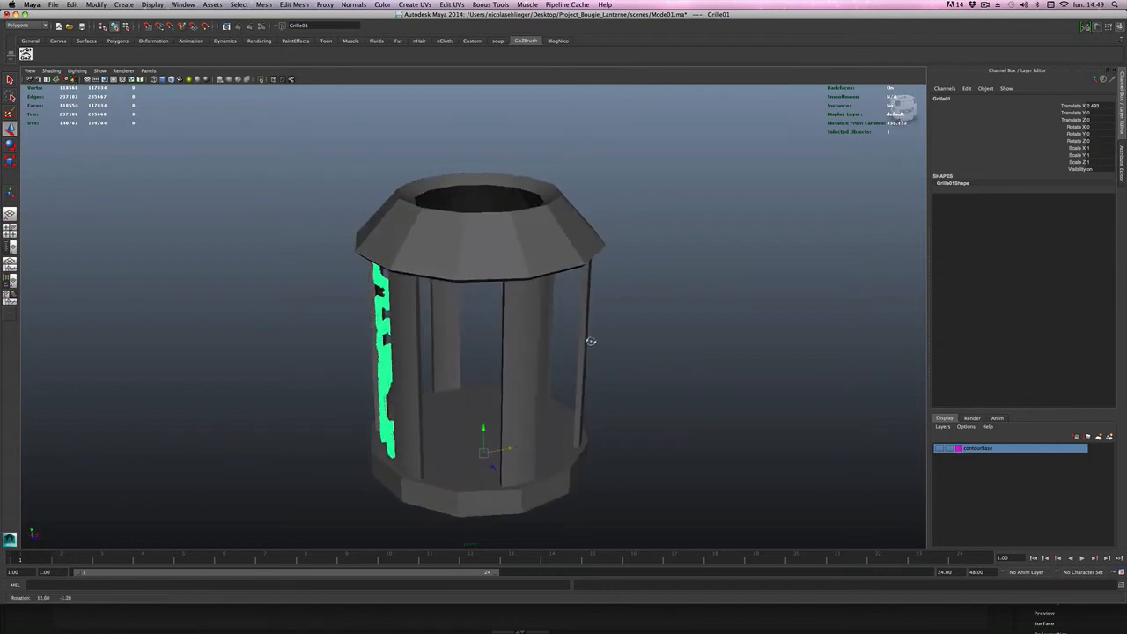
left_click(941, 450)
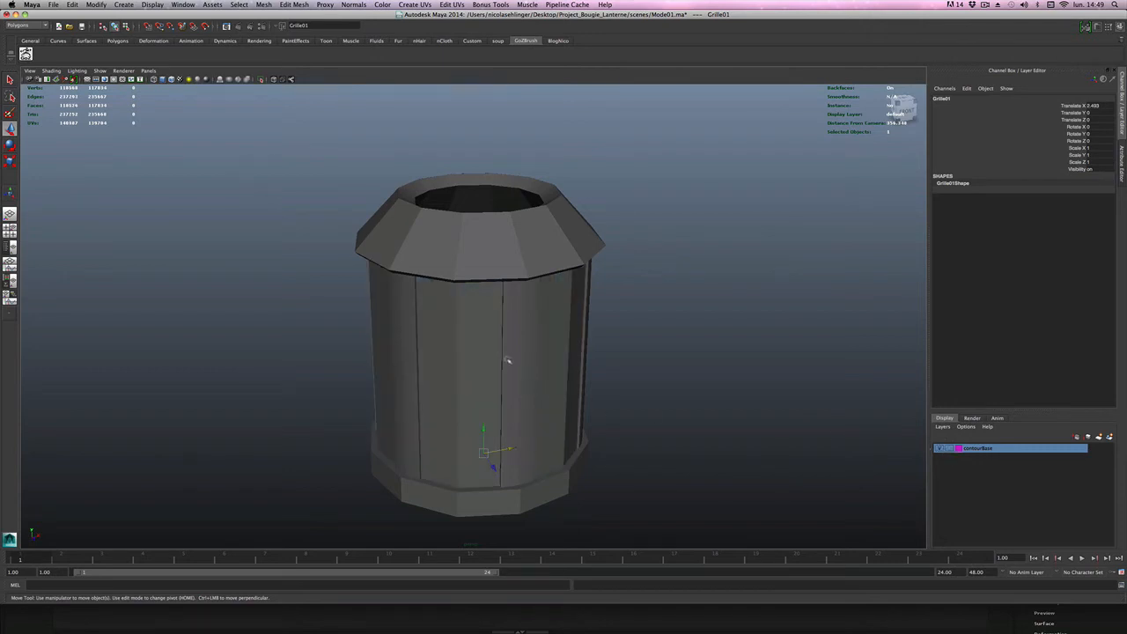
left_click(489, 354)
left_click_drag(581, 368, 538, 370, "alt")
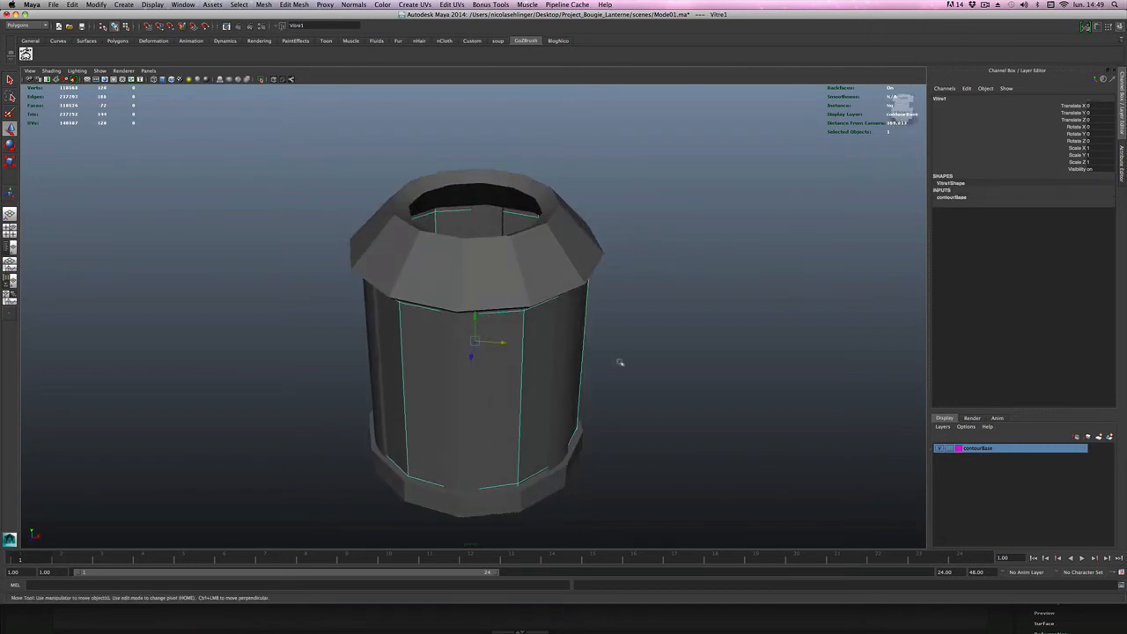
left_click_drag(641, 331, 536, 334, "alt")
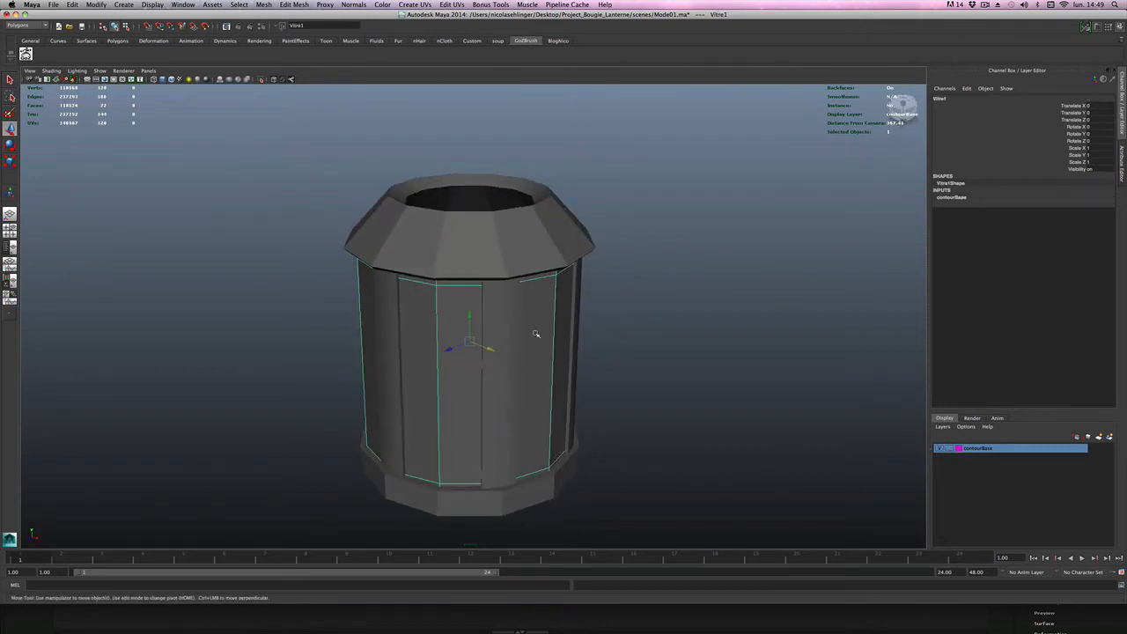
left_click(940, 449)
left_click_drag(690, 454, 810, 450, "alt")
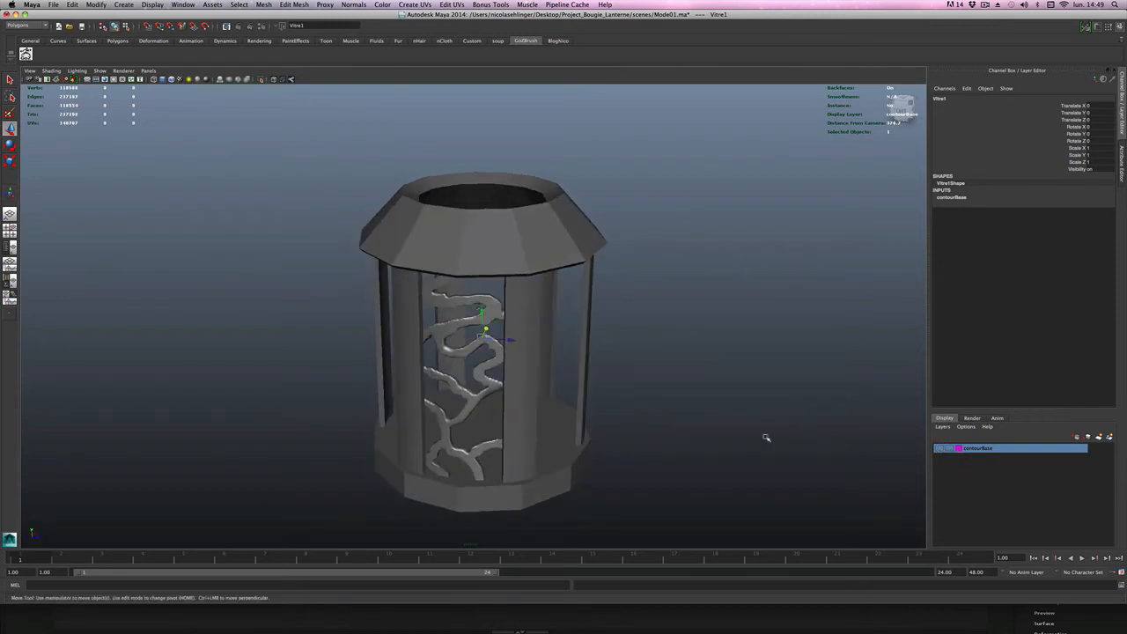
Duplicate the Vitre1 glass object and rotate the copy about 152° around the Y axis.
key("e")
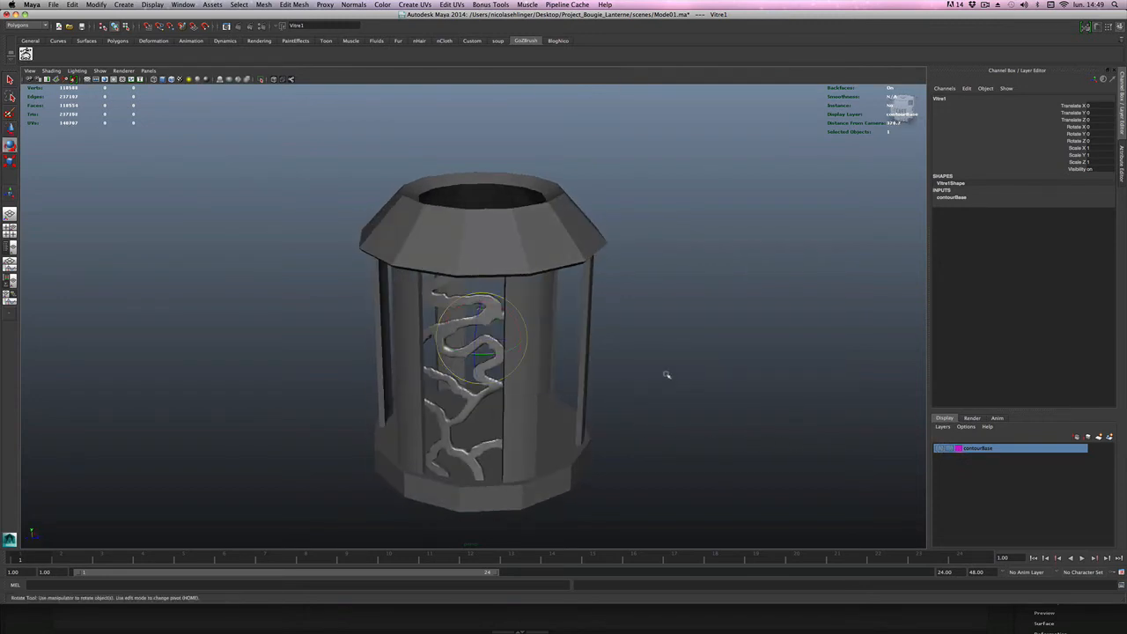
left_click_drag(667, 376, 388, 386, "alt")
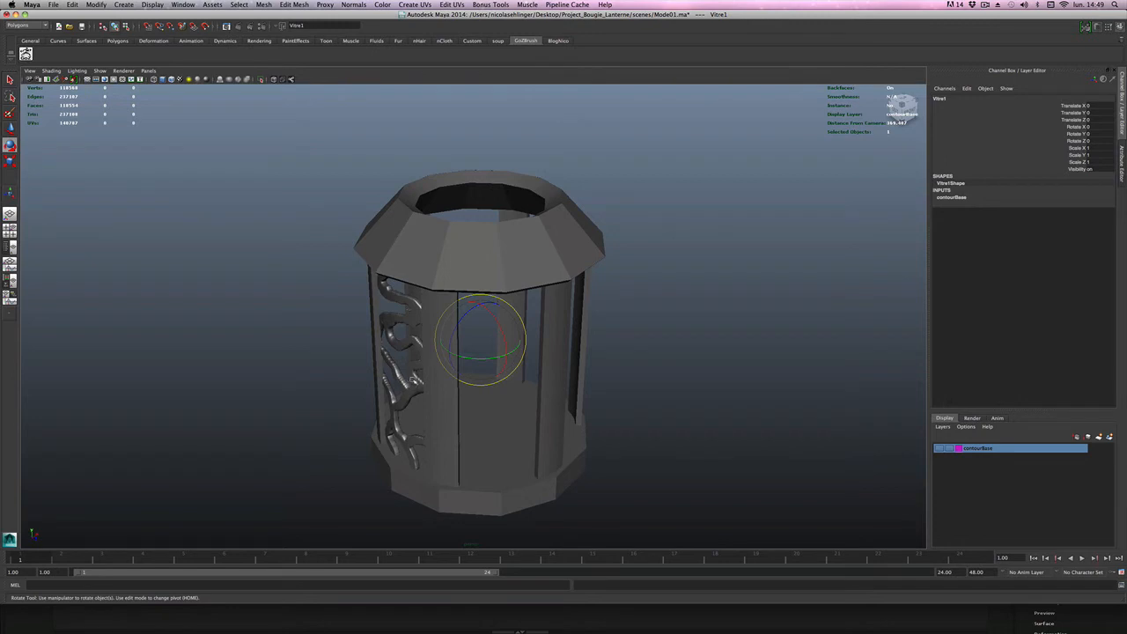
key("ctrl+d")
left_click_drag(476, 359, 508, 360)
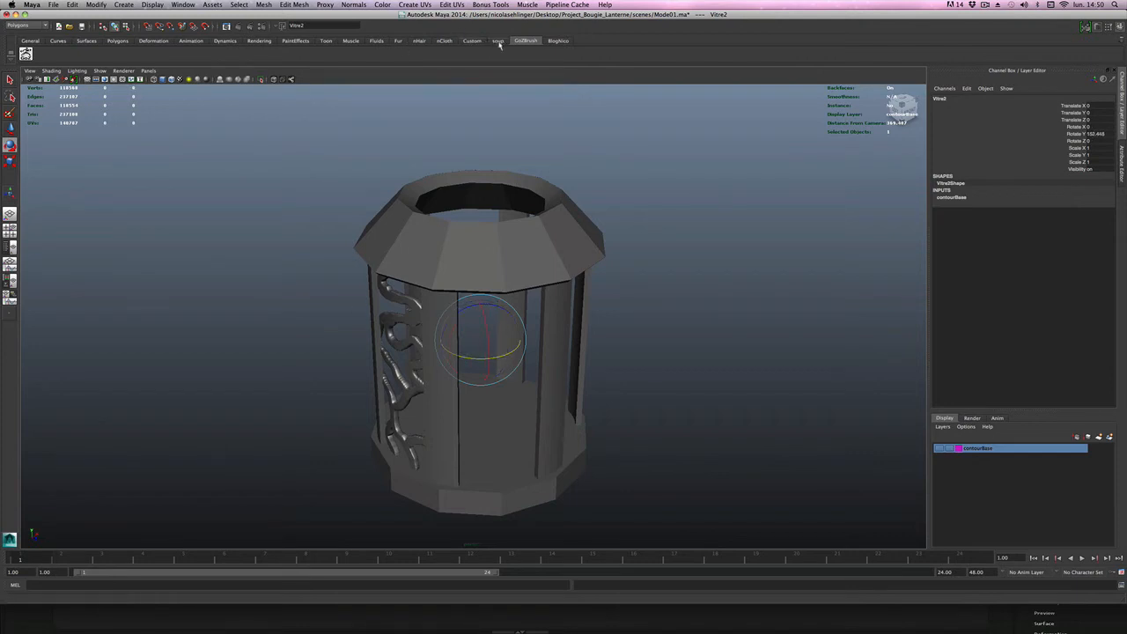
Open the Outliner, select the Grille01 mesh from its list and duplicate it.
left_click(472, 41)
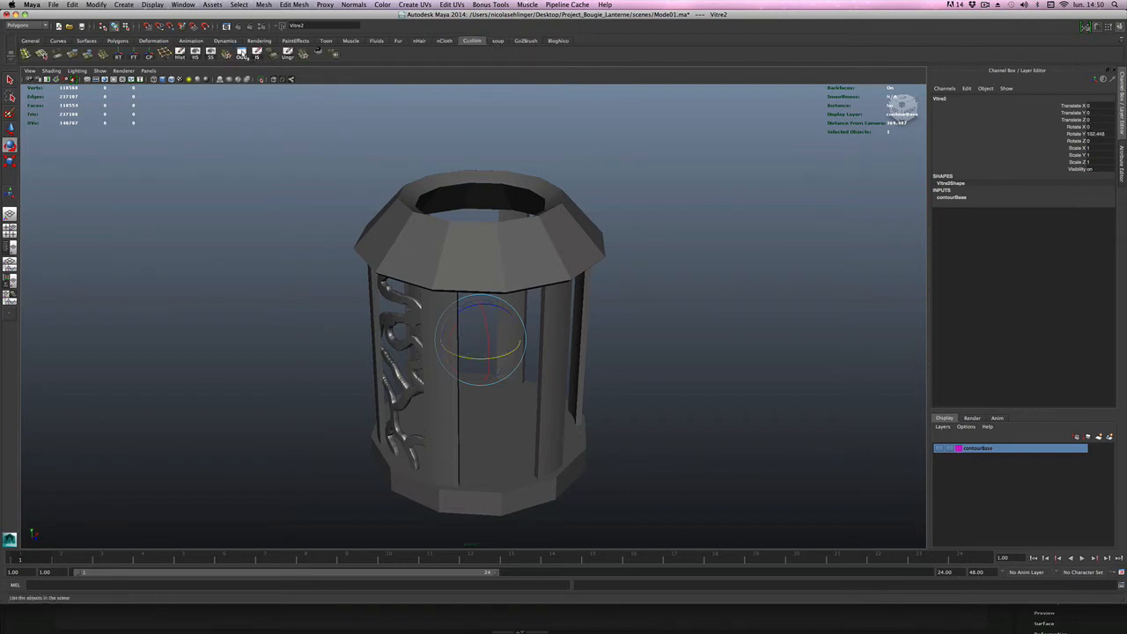
left_click(241, 53)
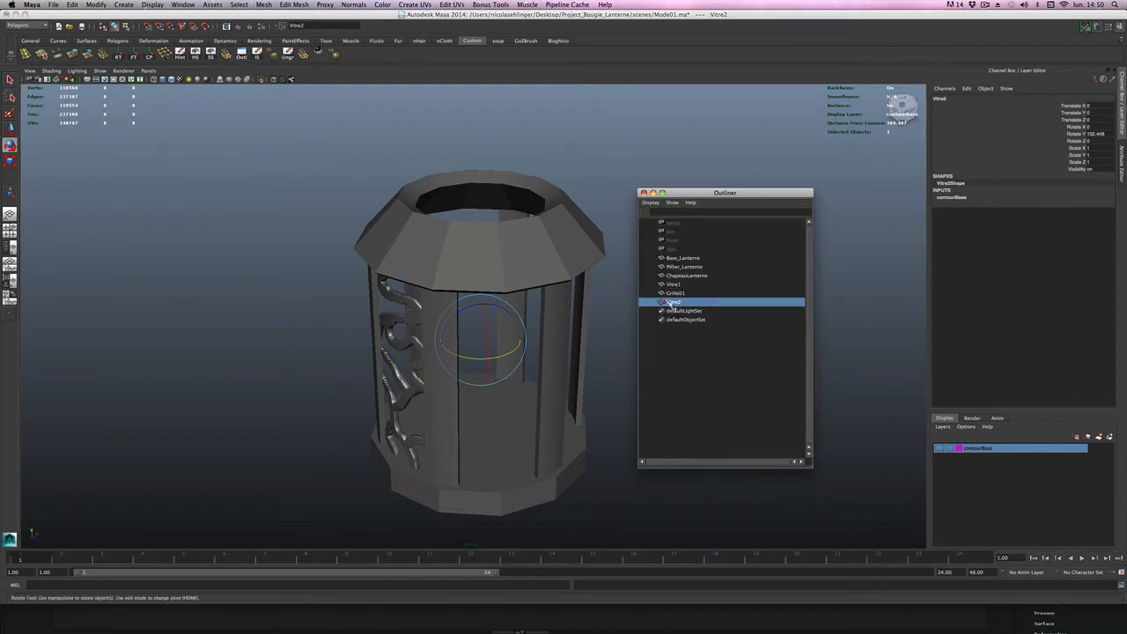
left_click_drag(499, 382, 513, 408, "alt")
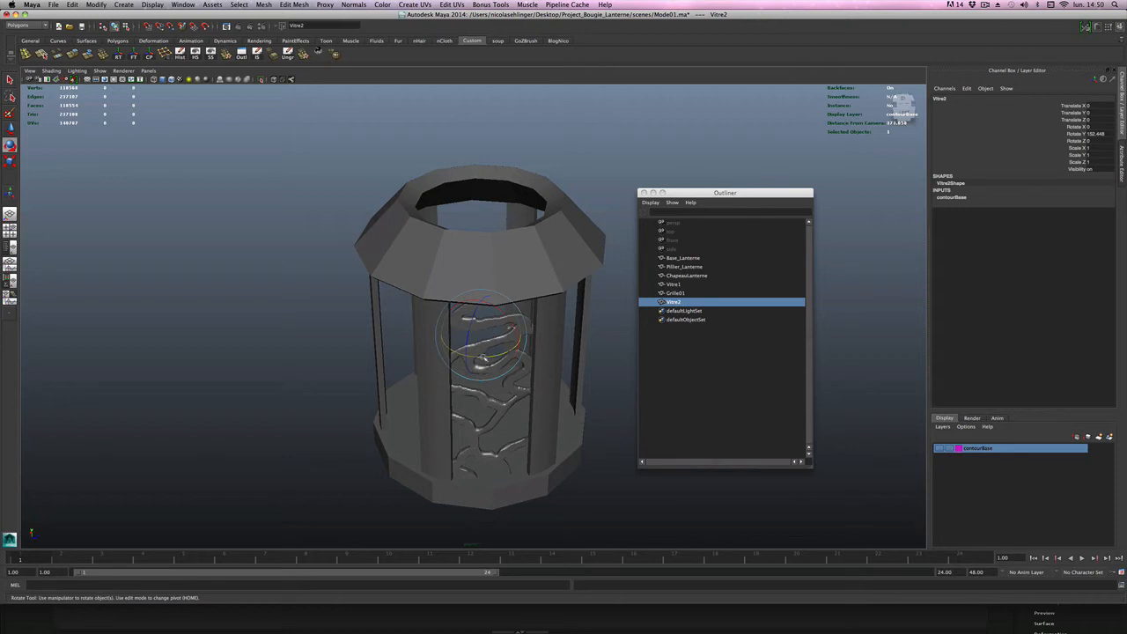
left_click(678, 294)
left_click_drag(482, 425, 498, 406, "alt")
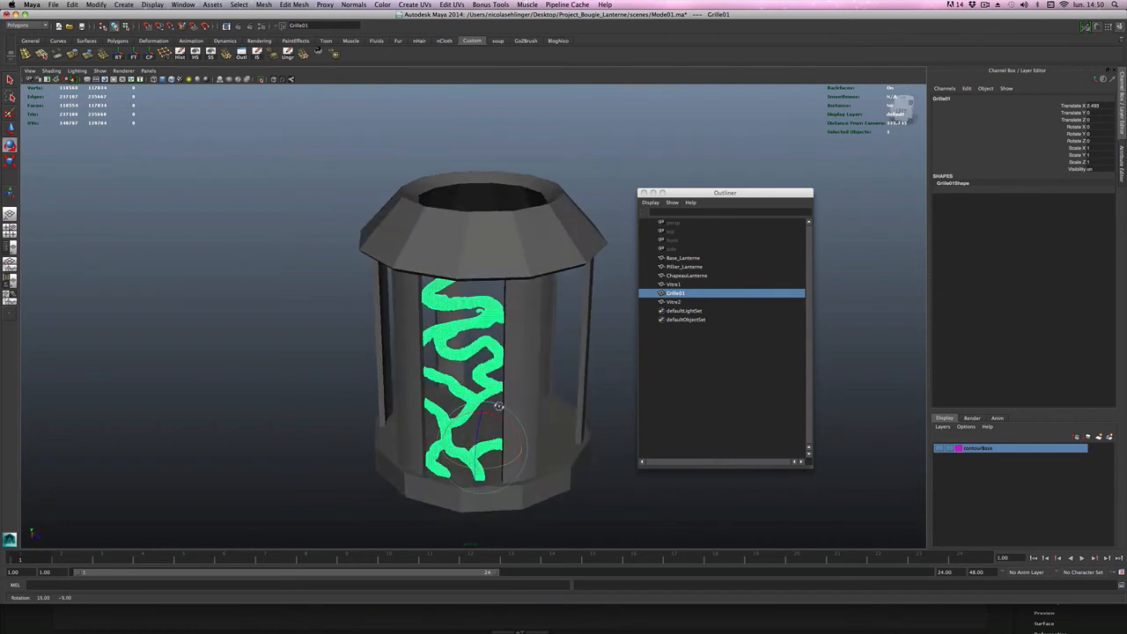
key("ctrl+d")
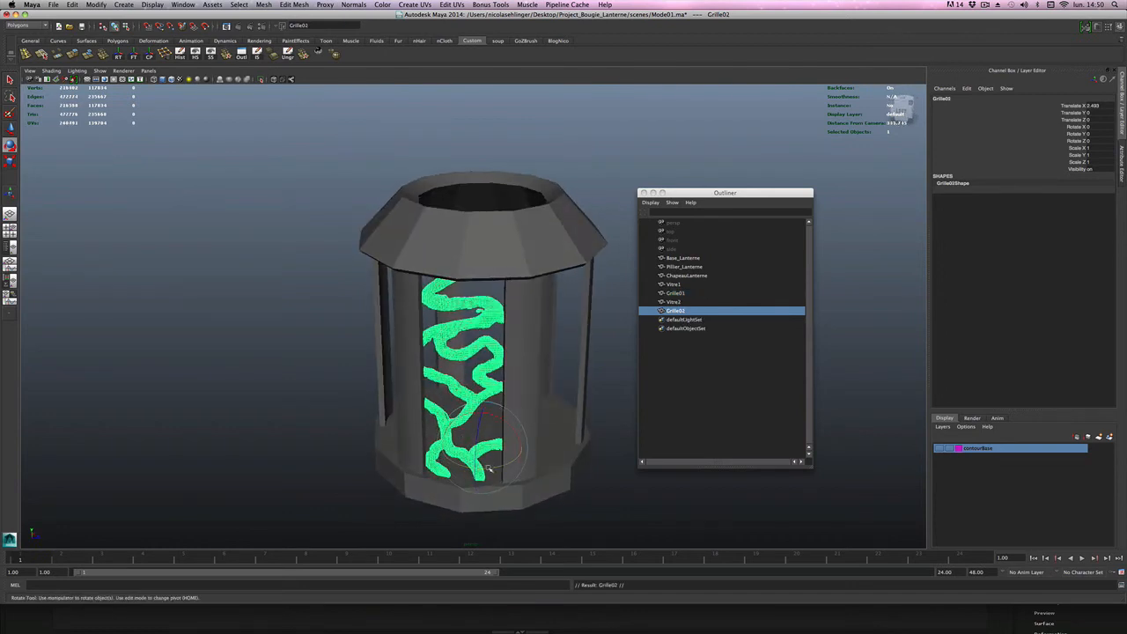
Rotate the Grille02 copy 60° around the Y axis, undoing the stray free rotations.
mouse_move(488, 468)
left_mouse_down()
mouse_move(525, 463)
mouse_move(476, 465)
mouse_move(496, 474)
left_mouse_up()
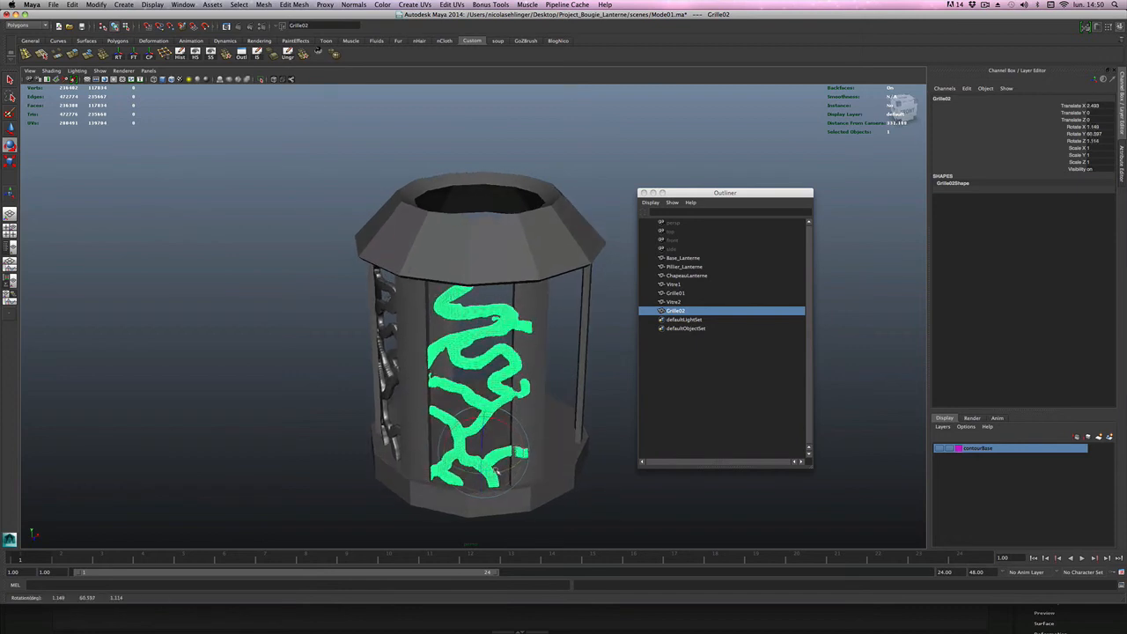
key("ctrl+z")
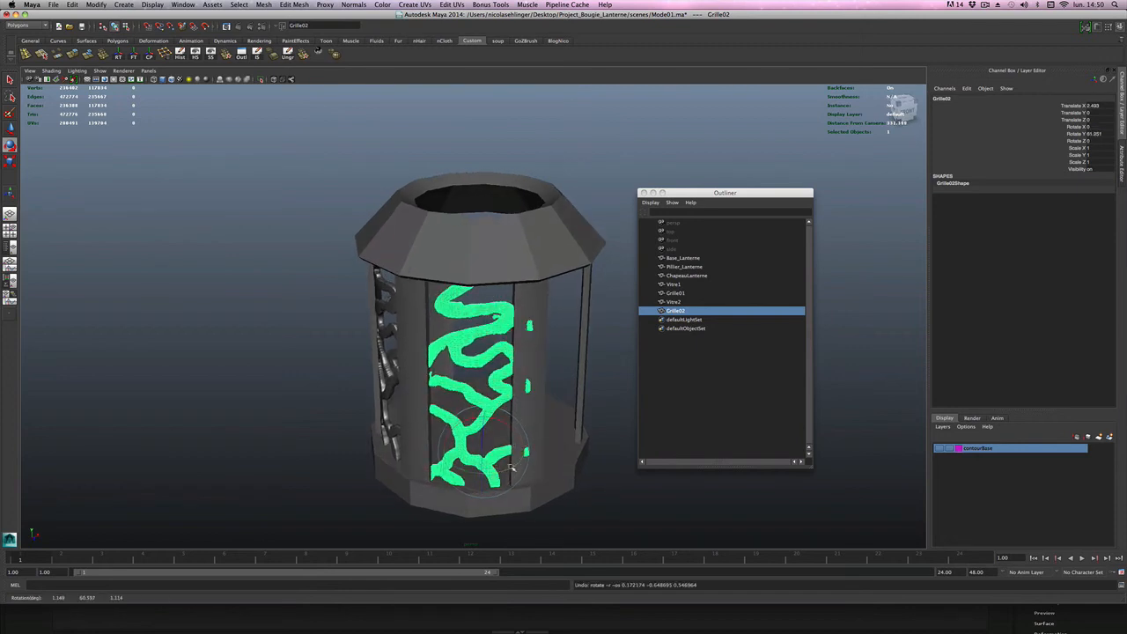
key("ctrl+z")
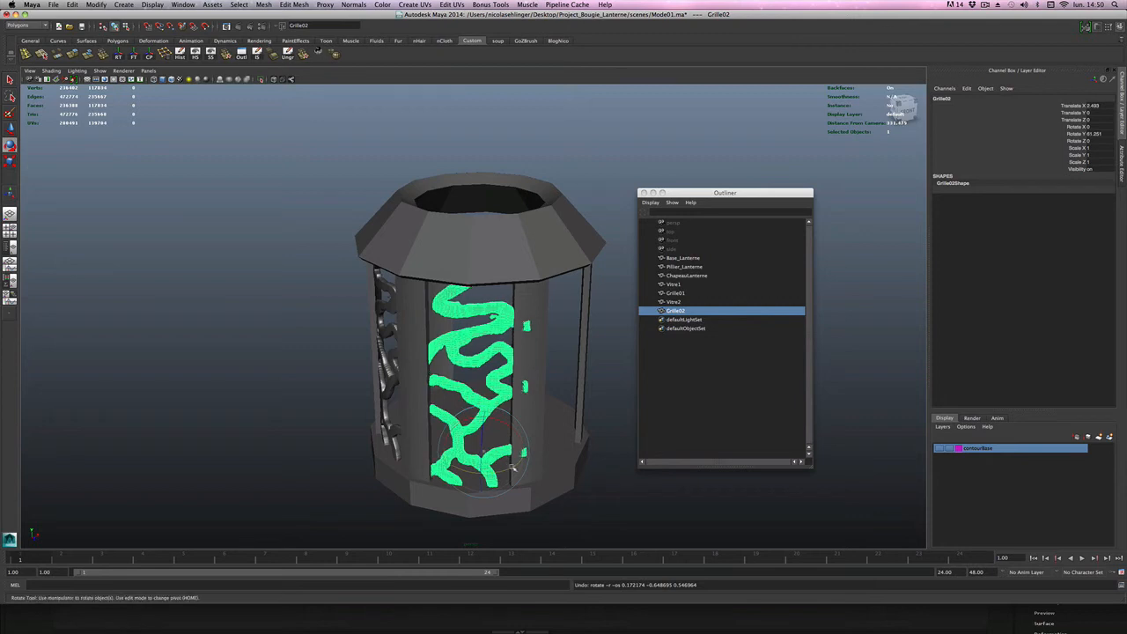
key("ctrl+z")
key("shift+z")
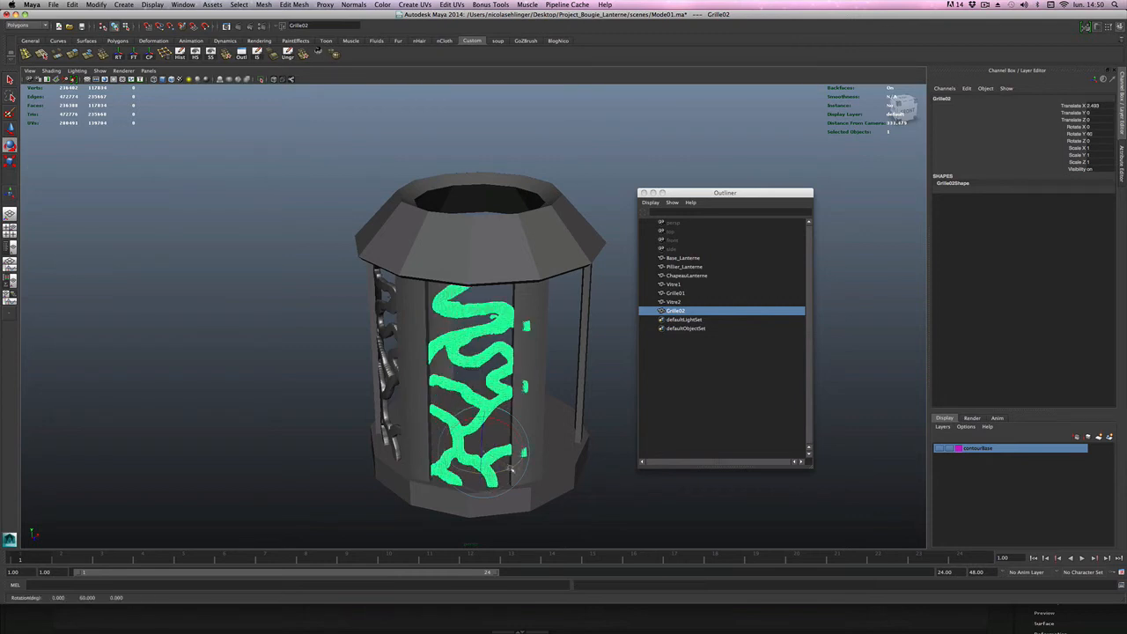
Duplicate the grille with its 60° rotation four more times to fill the remaining openings between the pillars.
key("shift+d")
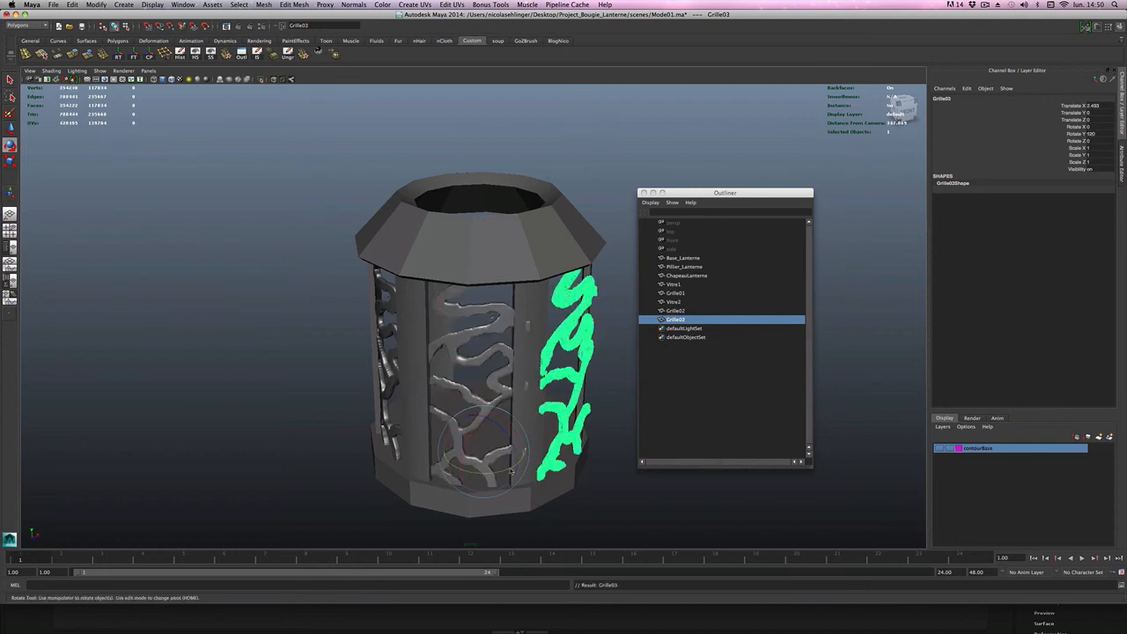
left_click_drag(599, 499, 475, 490, "alt")
key("shift+d")
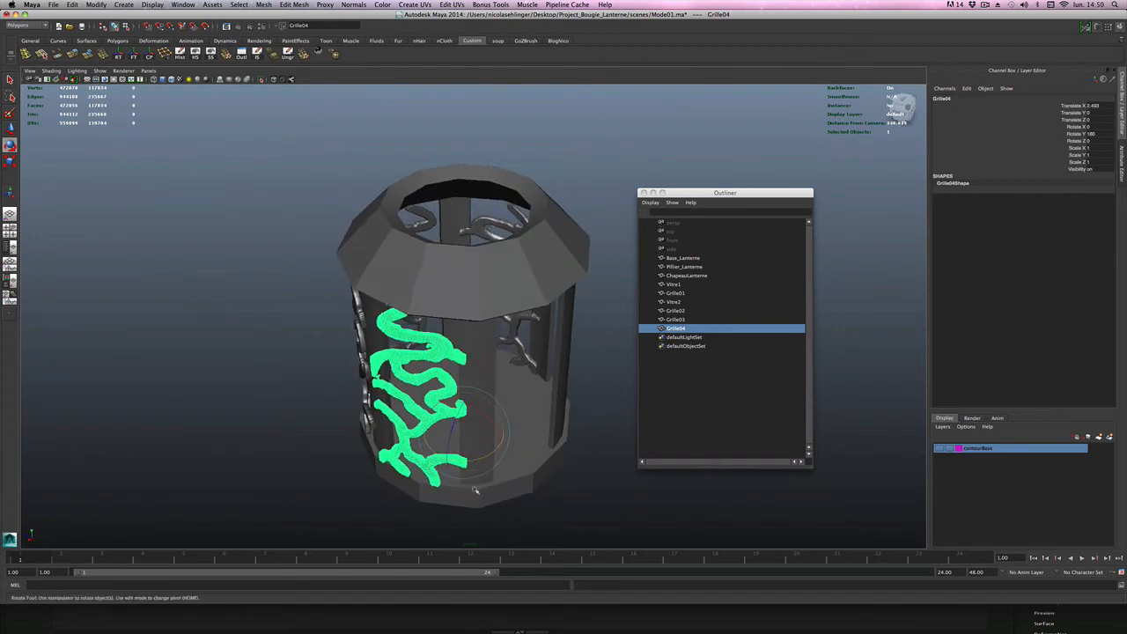
key("shift+d")
key("shift+d")
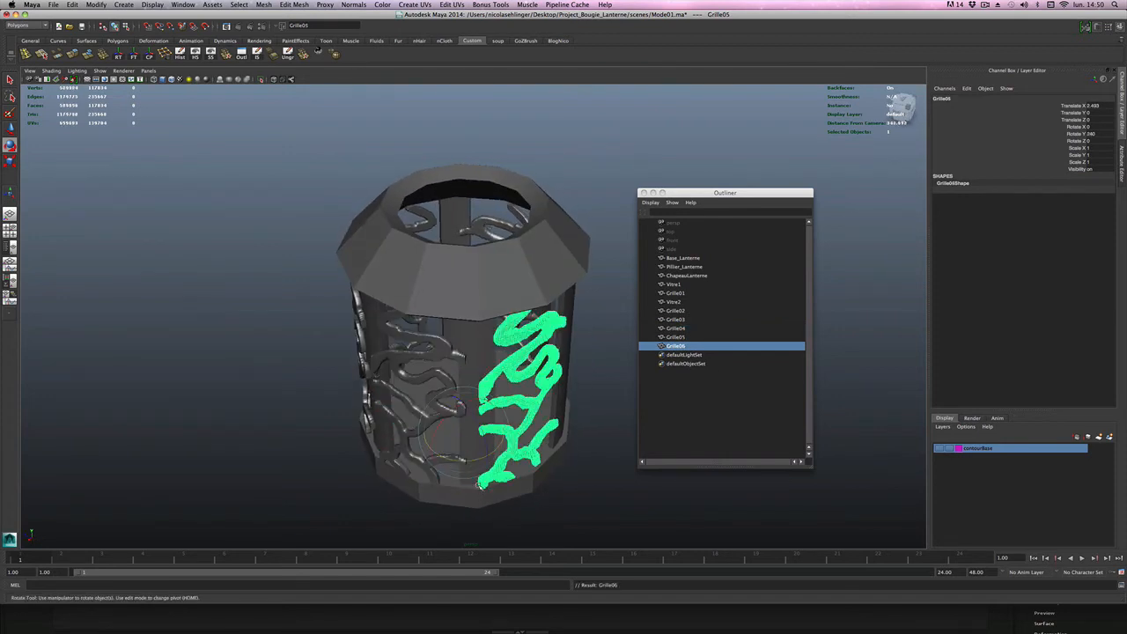
left_click_drag(476, 487, 654, 462, "alt")
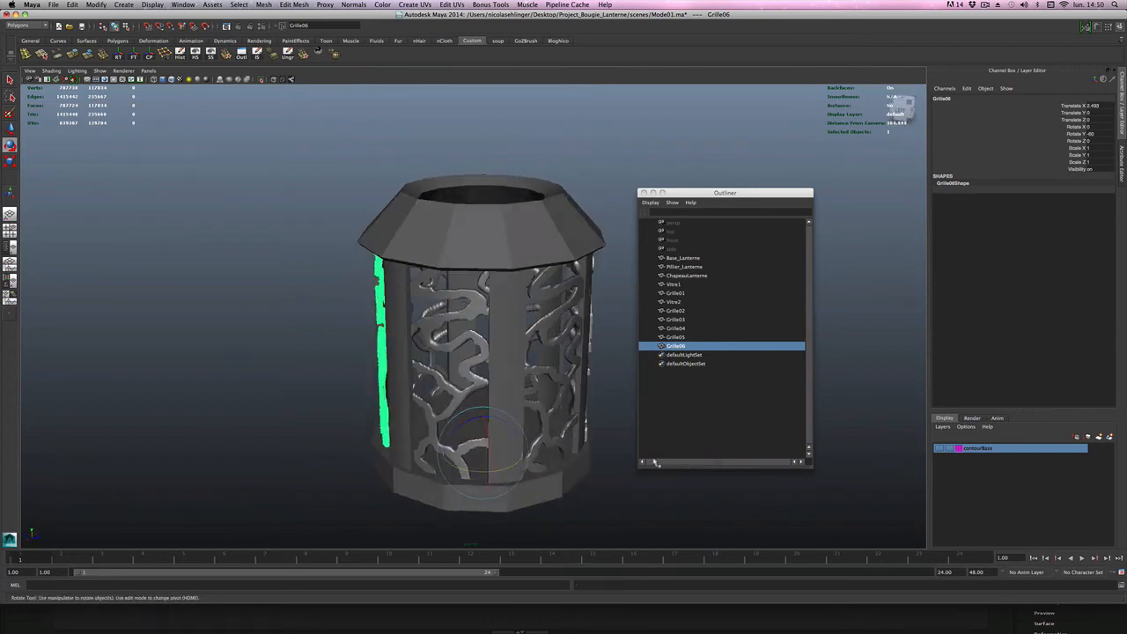
Examine where the ends of the Grille02 branches meet the neighbouring pillar, selecting Pillier_Lanterne and Grille02 in turn.
left_click(570, 363)
left_click_drag(585, 392, 561, 412, "alt")
middle_click_drag(560, 411, 540, 371, "alt")
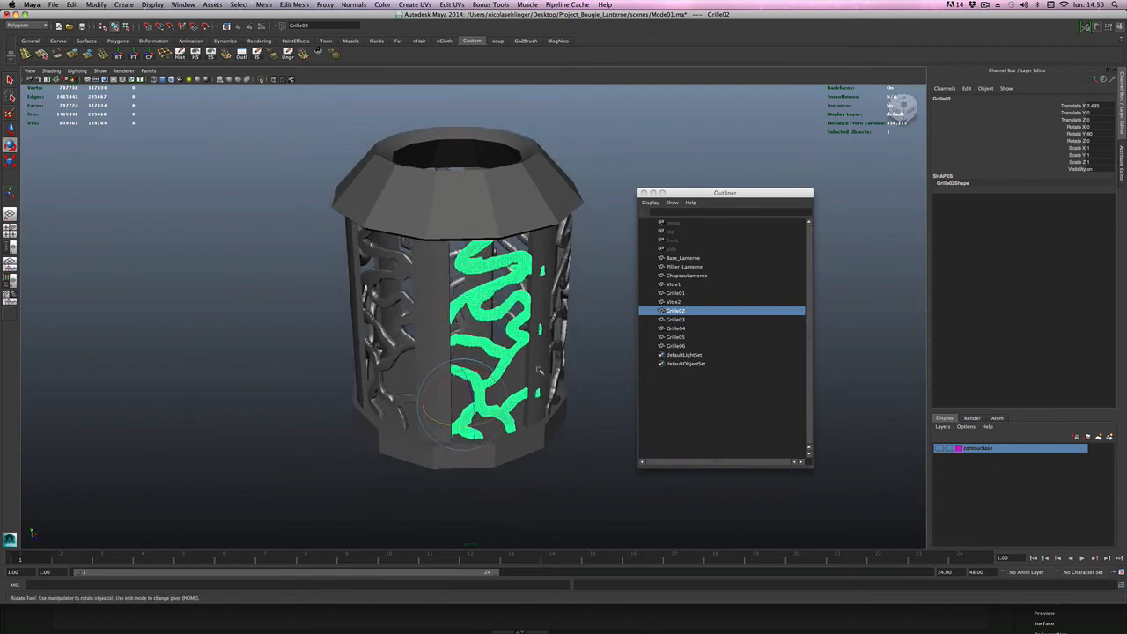
left_click(573, 456)
left_click_drag(566, 383, 548, 386, "alt")
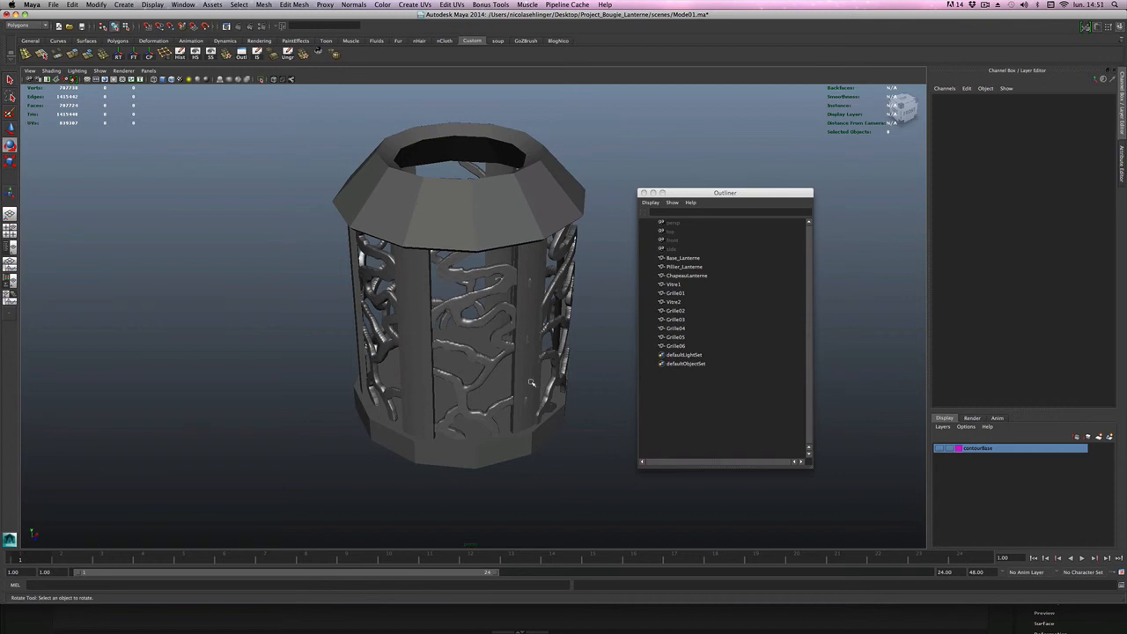
left_click(531, 383)
key("r")
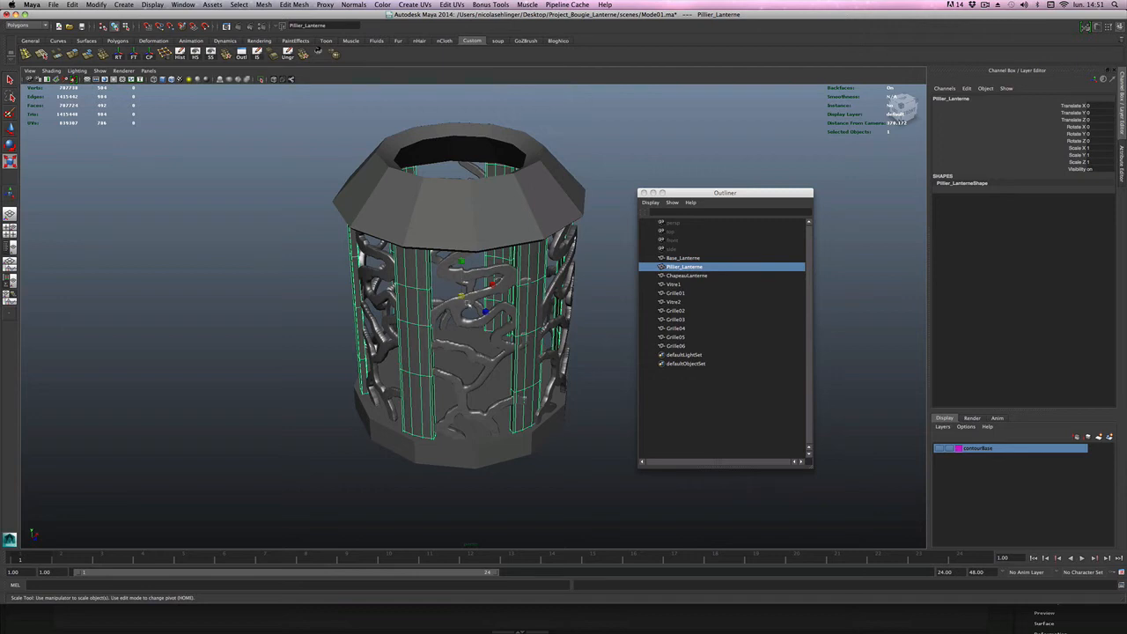
left_click_drag(480, 377, 471, 343, "alt")
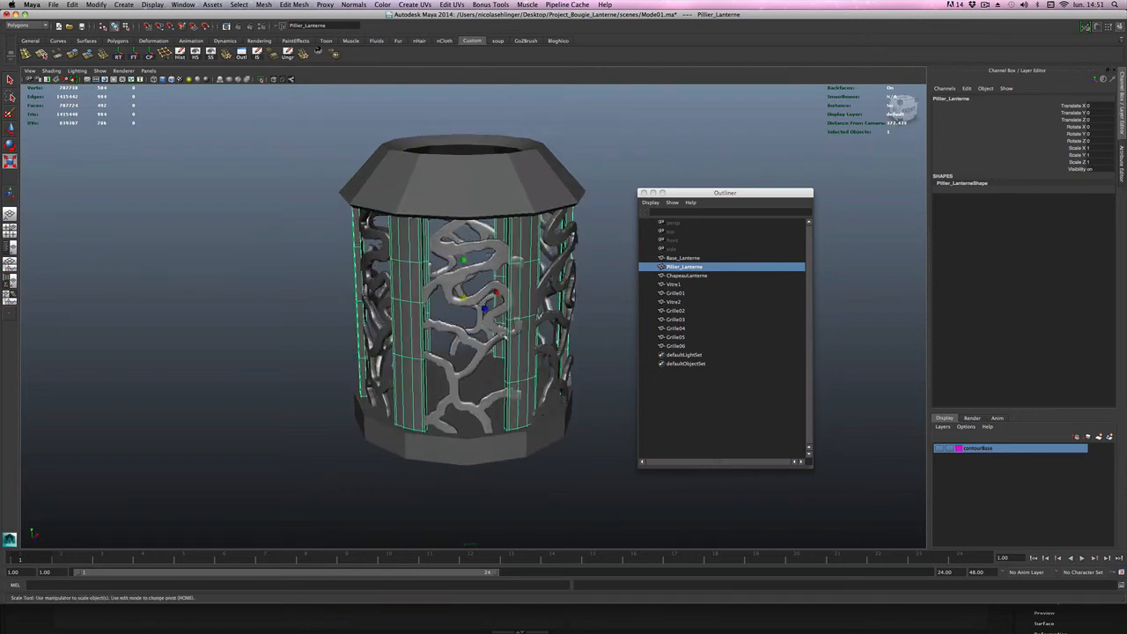
left_click(504, 336)
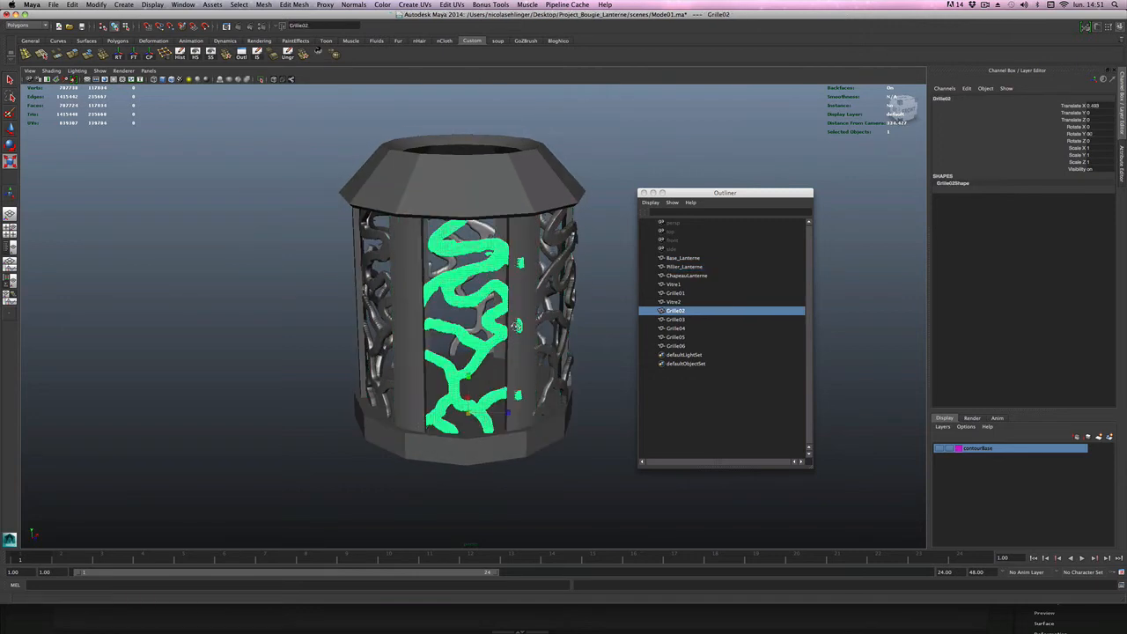
left_click_drag(518, 324, 500, 310, "alt")
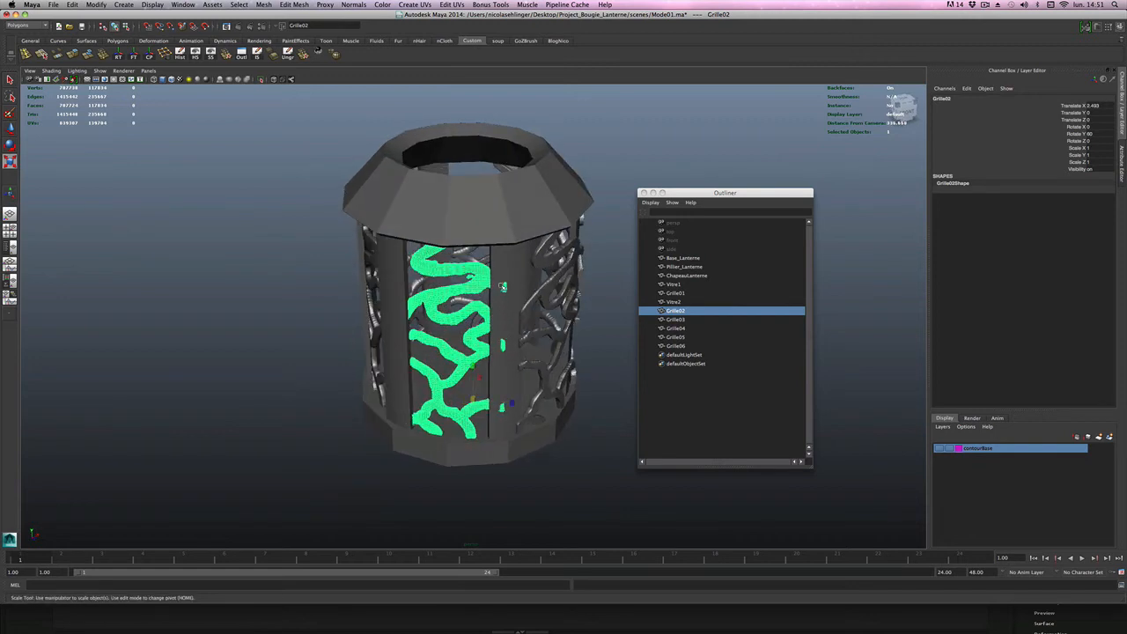
Switch Grille02 to vertex editing and select the branch-end vertices that poke through the adjacent pillar.
right_click_drag(503, 287, 471, 287)
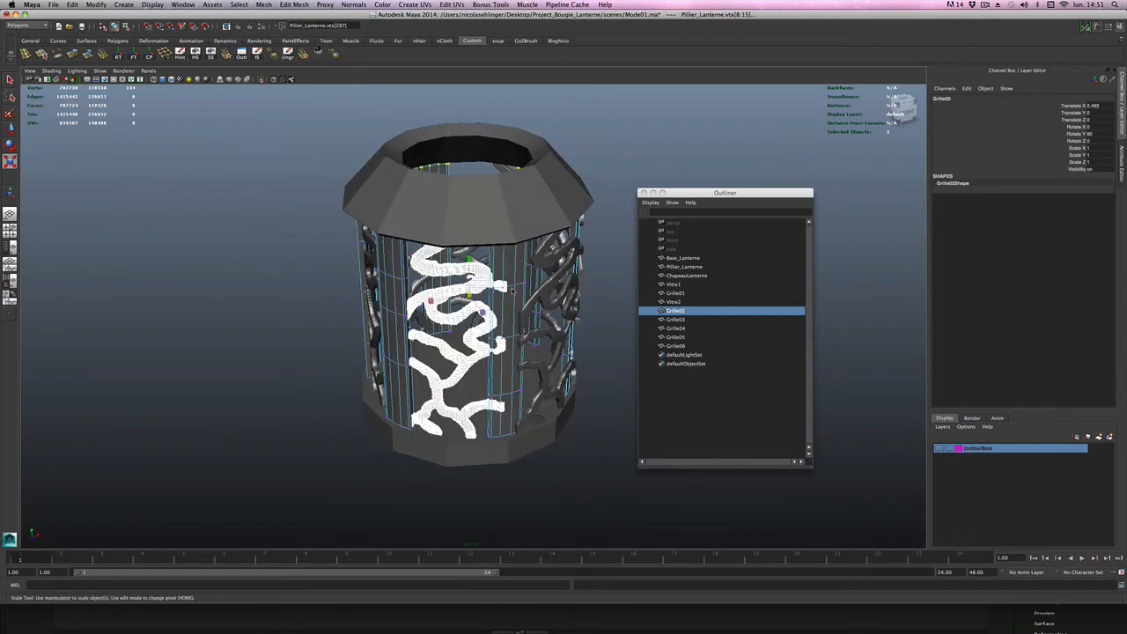
left_click(480, 275)
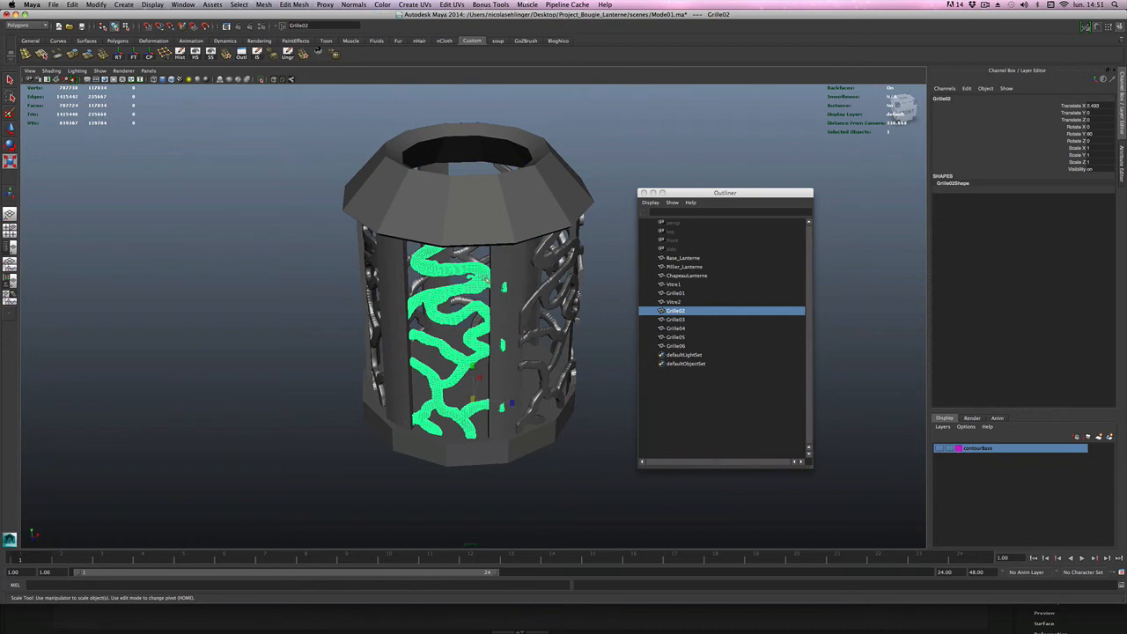
right_click_drag(483, 276, 454, 276)
left_click_drag(497, 276, 528, 428)
key("w")
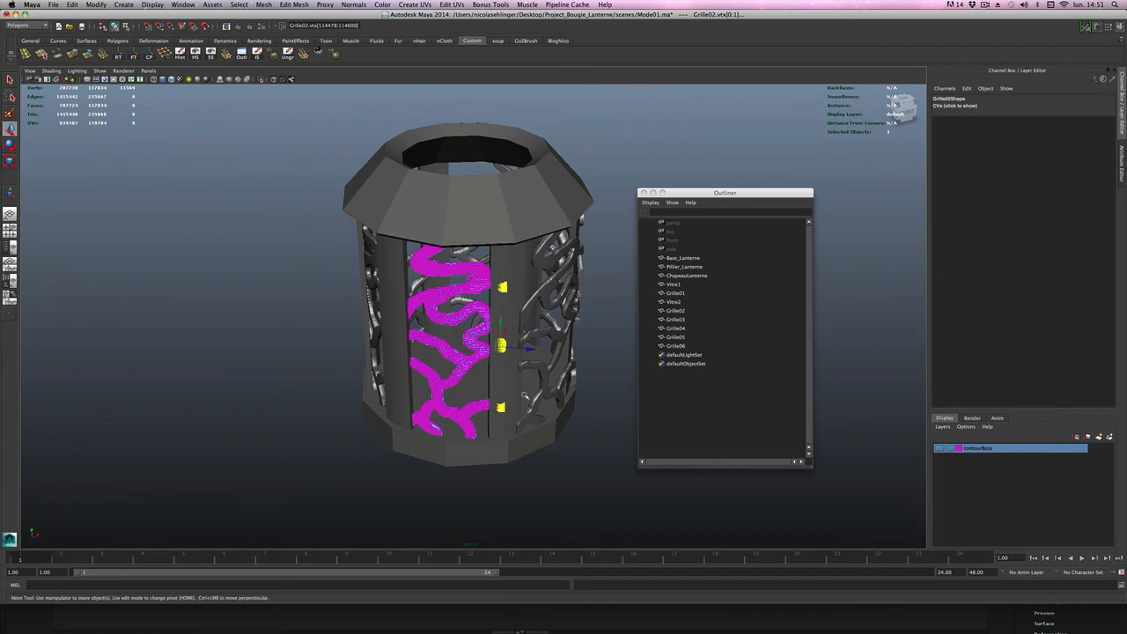
Move the protruding Grille02 vertices inward until they sit inside the pillar, reselecting the ones that still stick out.
left_click_drag(526, 360, 495, 352, "alt")
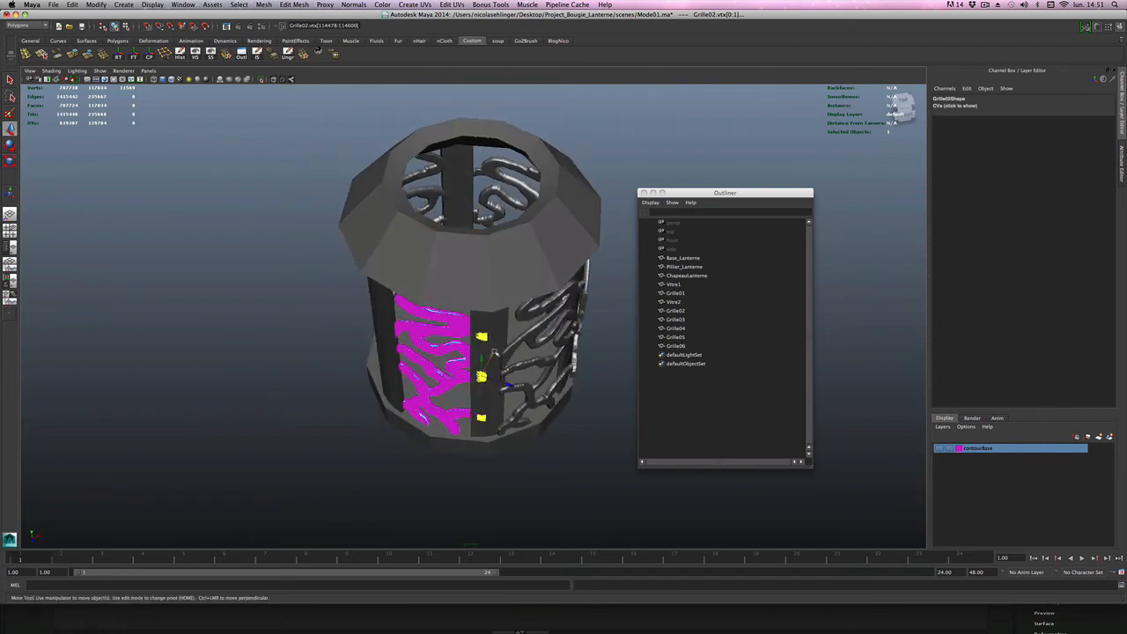
left_click(495, 353)
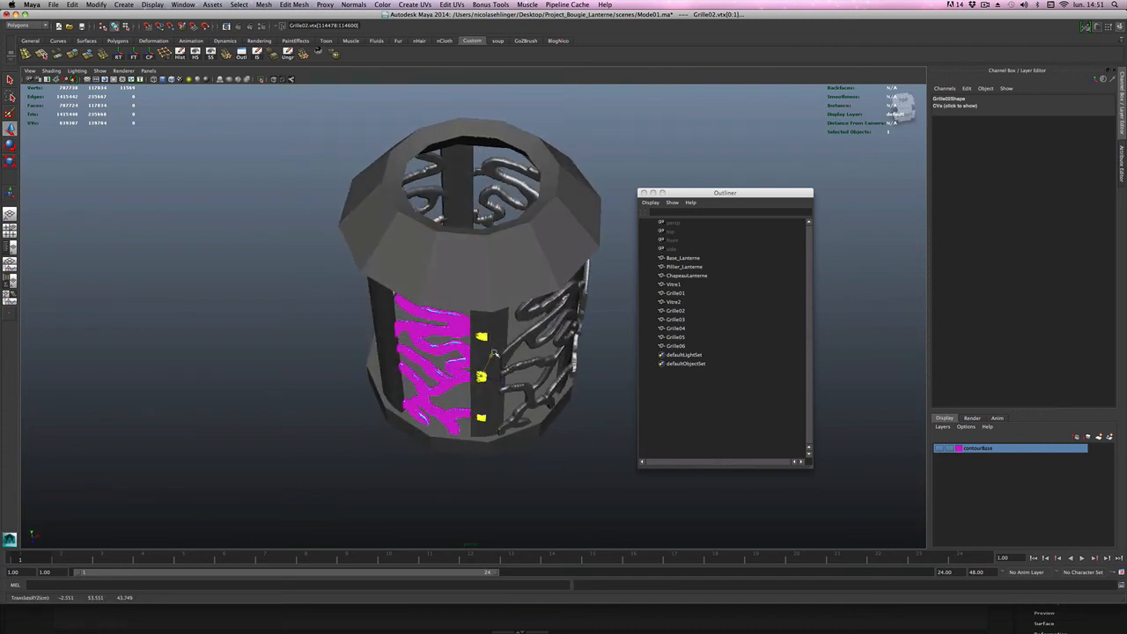
left_click_drag(495, 352, 495, 353)
left_click_drag(476, 361, 481, 428)
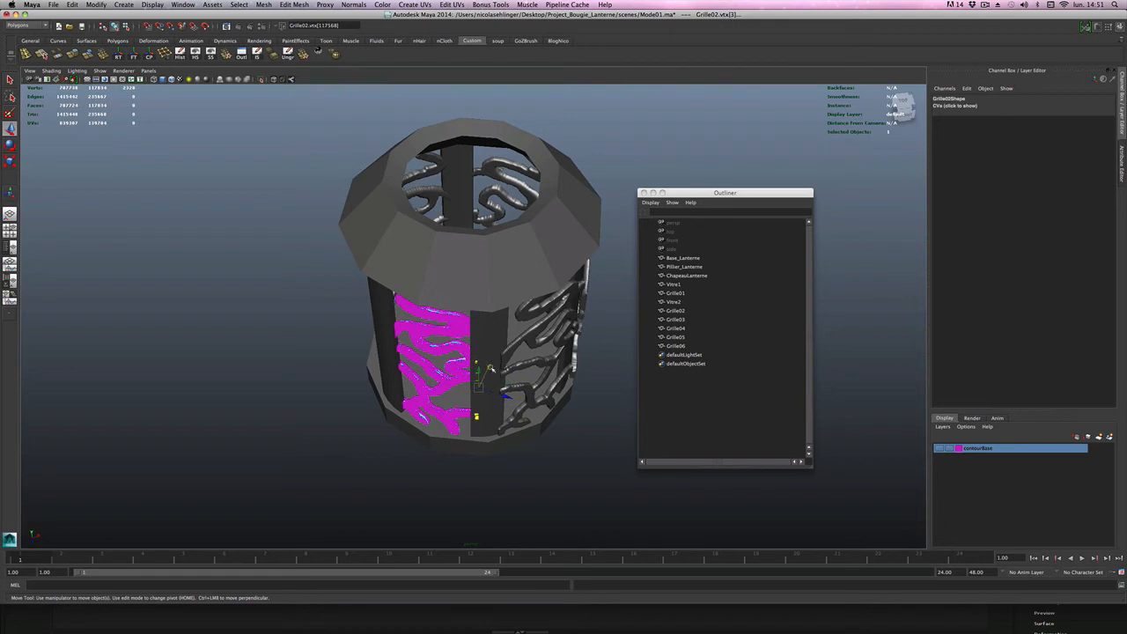
left_click_drag(490, 368, 490, 368)
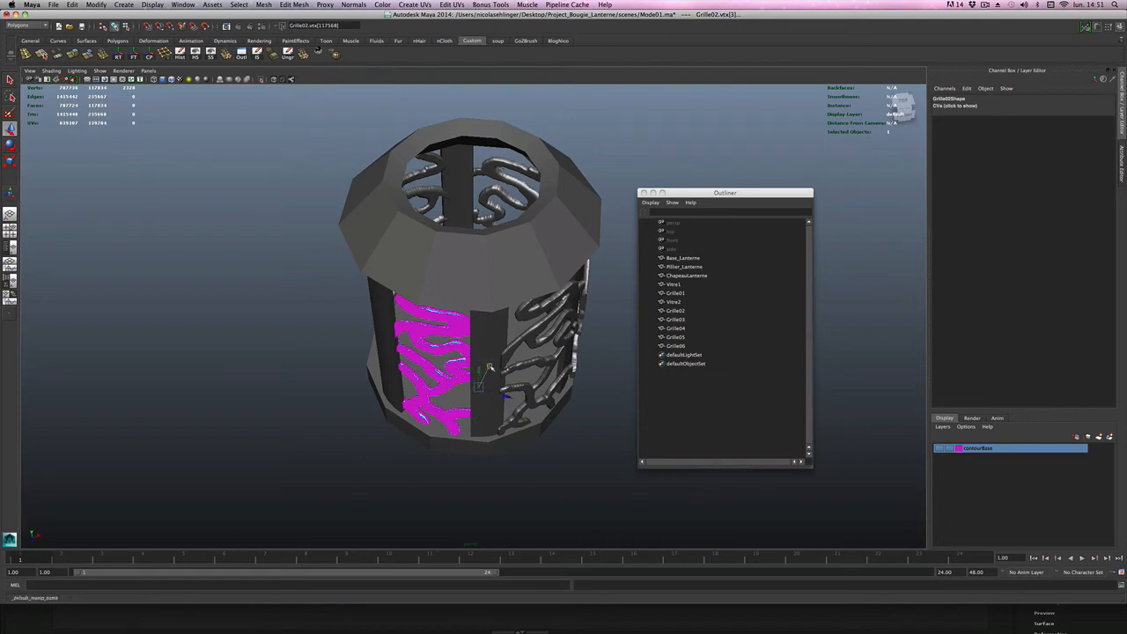
left_click(482, 391)
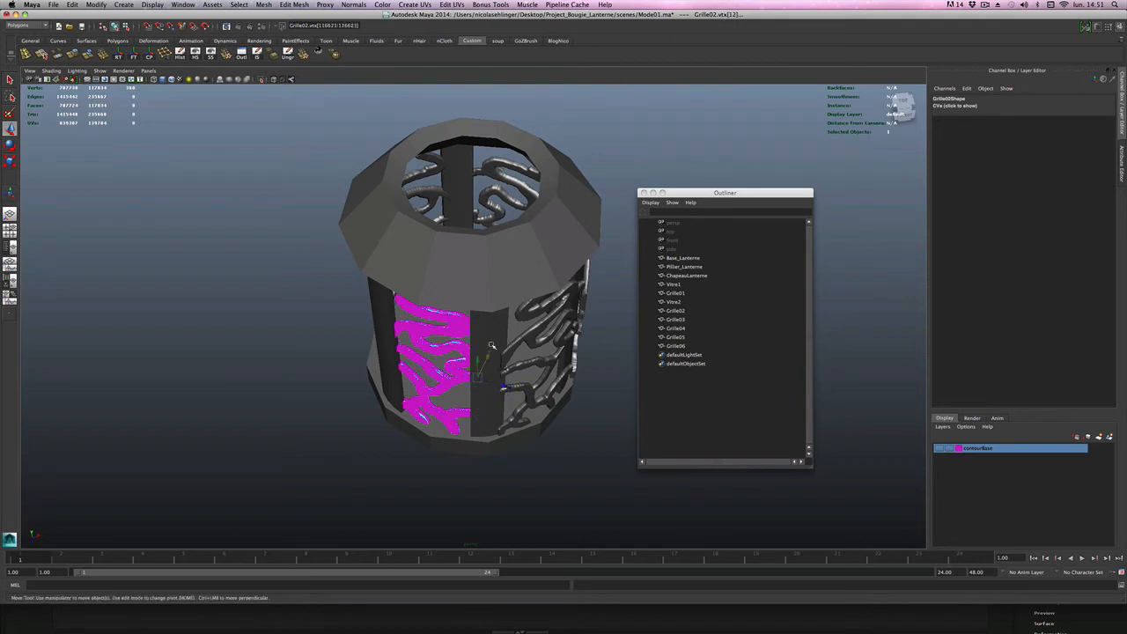
Finish moving Grille02's protruding branch-end vertices into the pillar, and shift the whole Grille03 object into place between its pillars.
left_click_drag(488, 355, 488, 355)
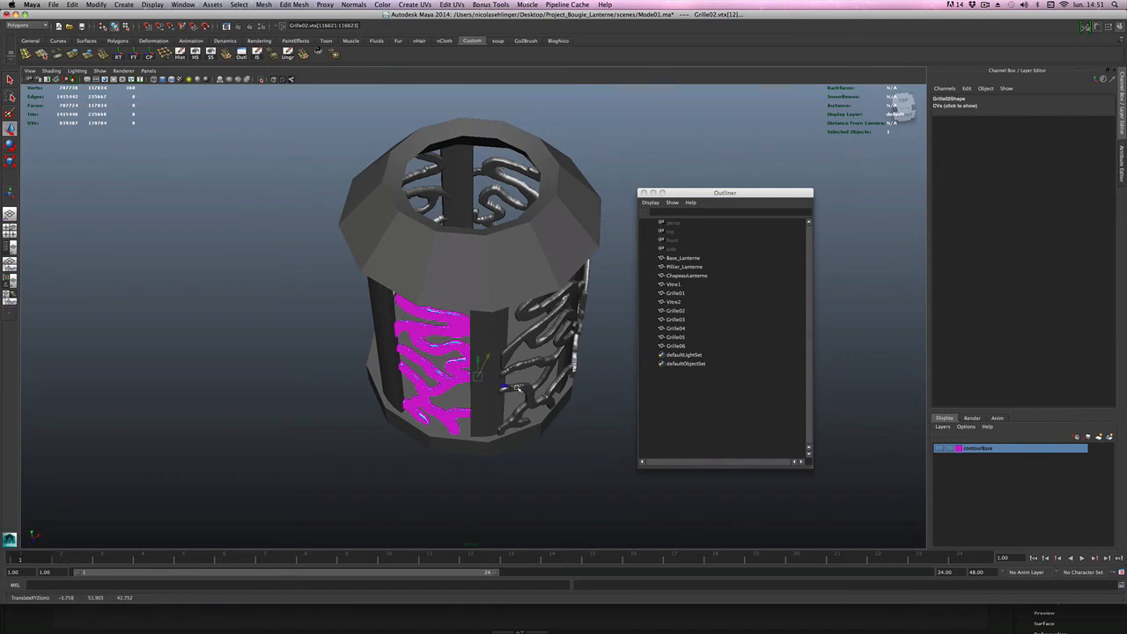
left_click(520, 346)
left_click_drag(520, 346, 477, 366, "alt")
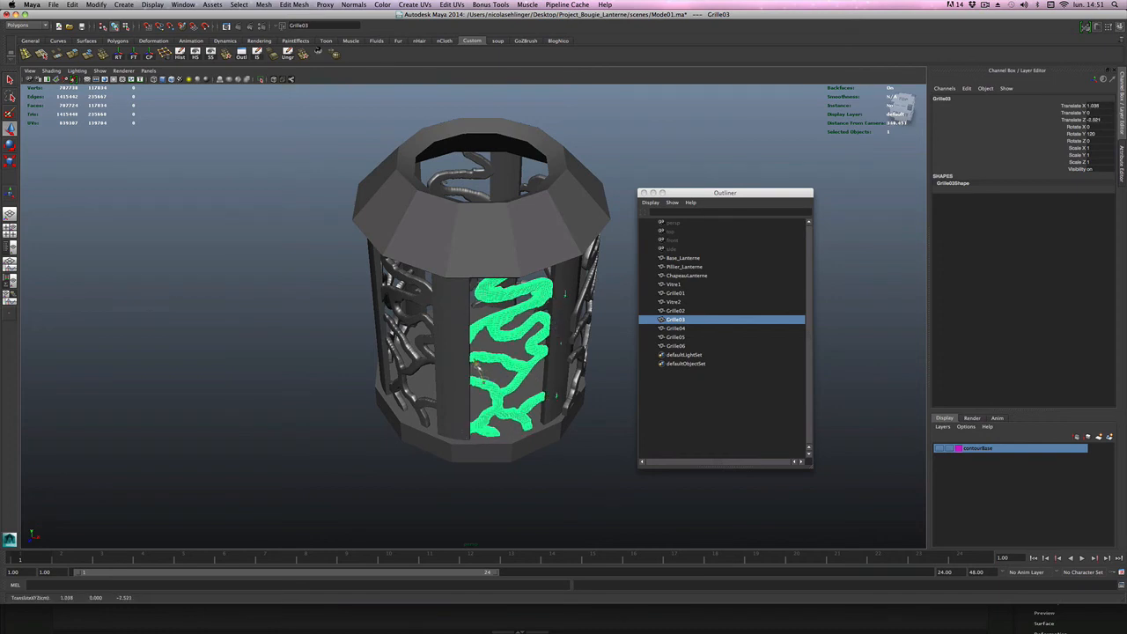
left_click_drag(570, 379, 529, 384, "alt")
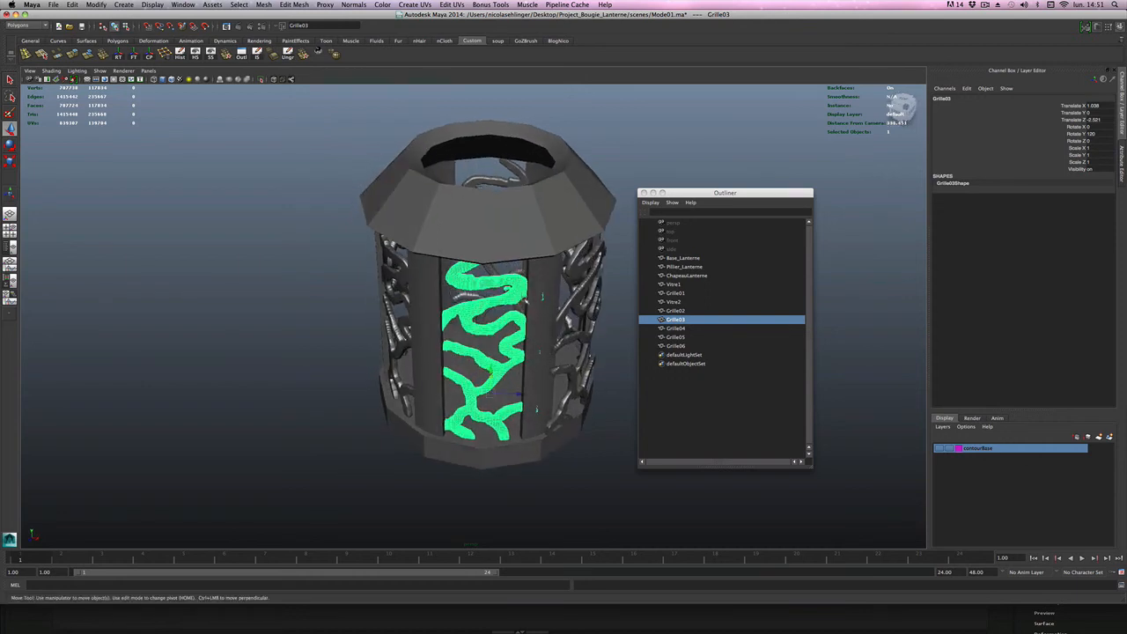
Switch Grille03 to vertex editing and move the branch ends that poke through the adjacent pillar back inside it.
right_click_drag(521, 296, 503, 298)
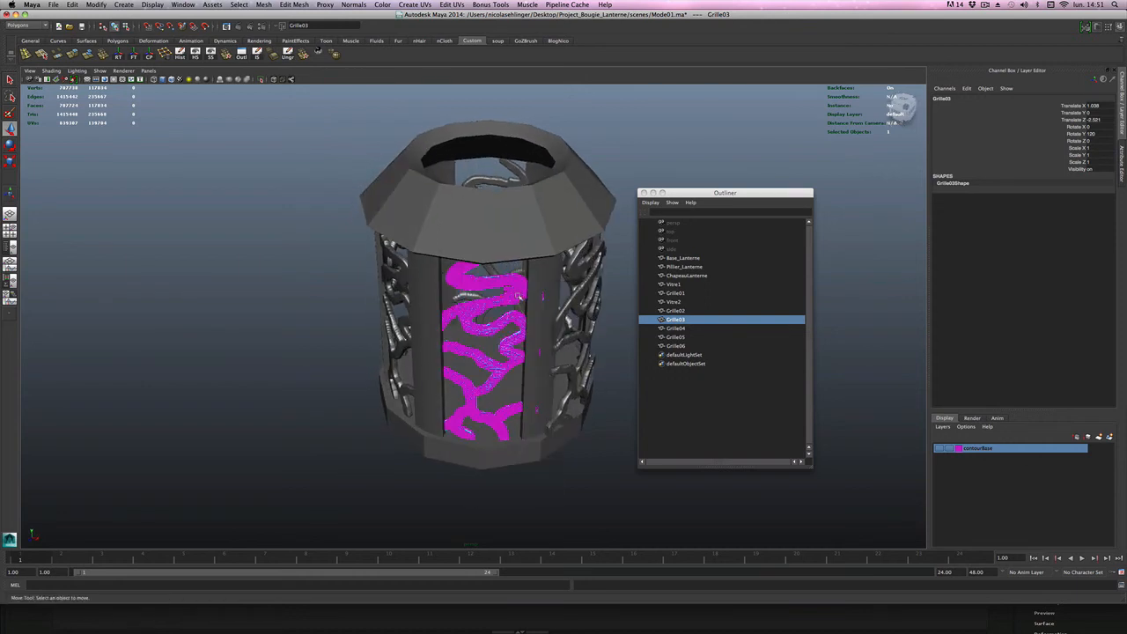
left_click_drag(535, 282, 556, 430)
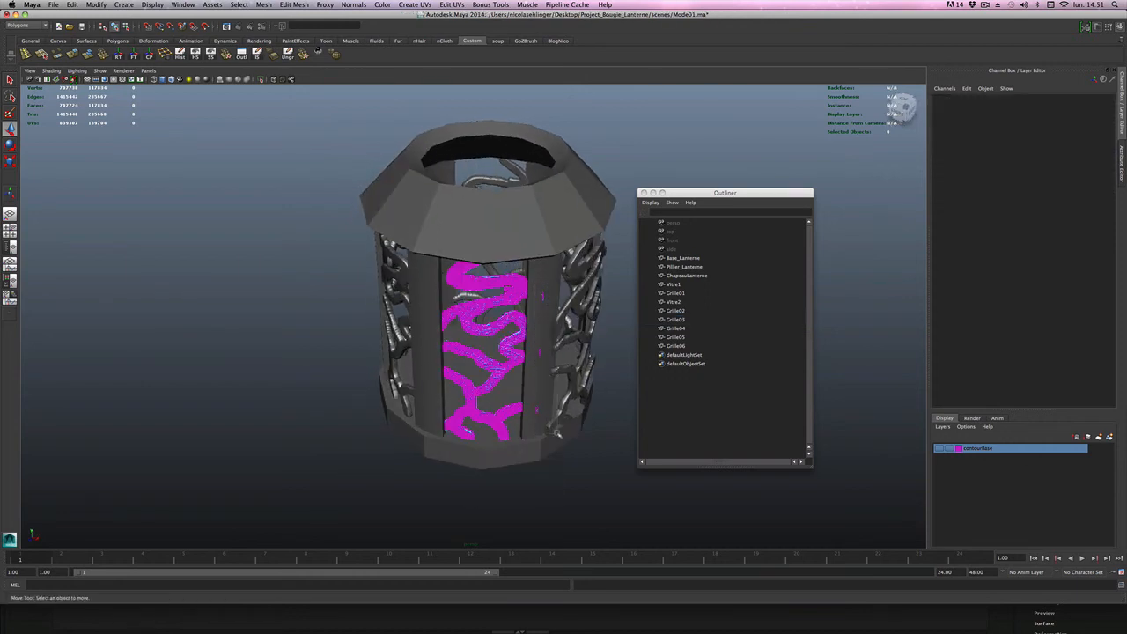
left_click_drag(539, 340, 509, 362, "alt")
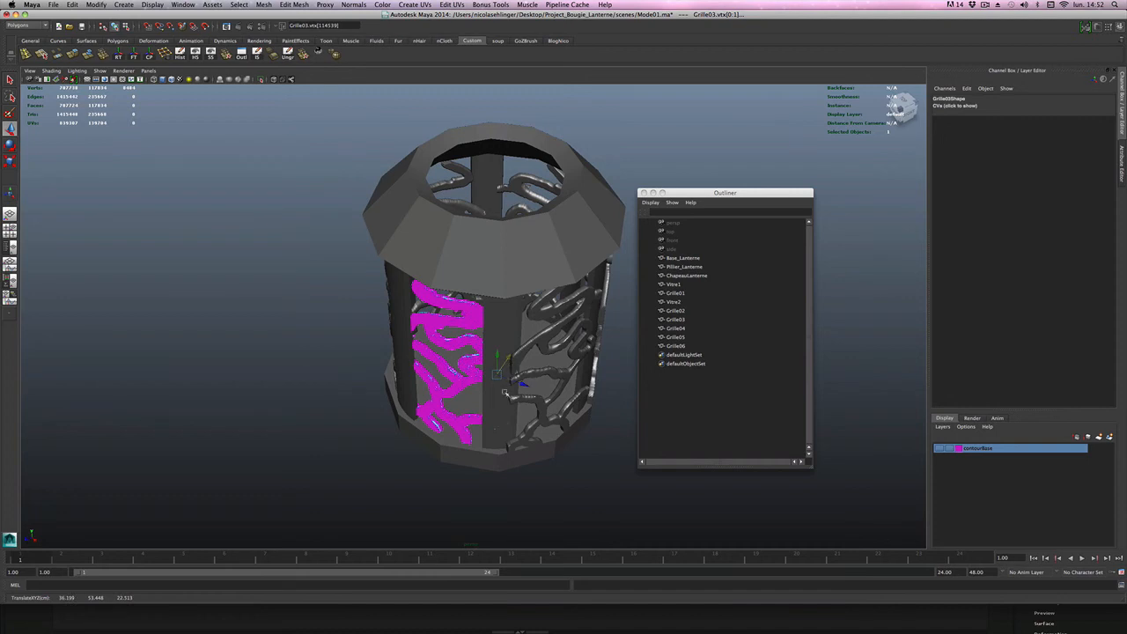
mouse_move(489, 419)
left_mouse_down()
mouse_move(499, 428)
mouse_move(505, 410)
left_mouse_up()
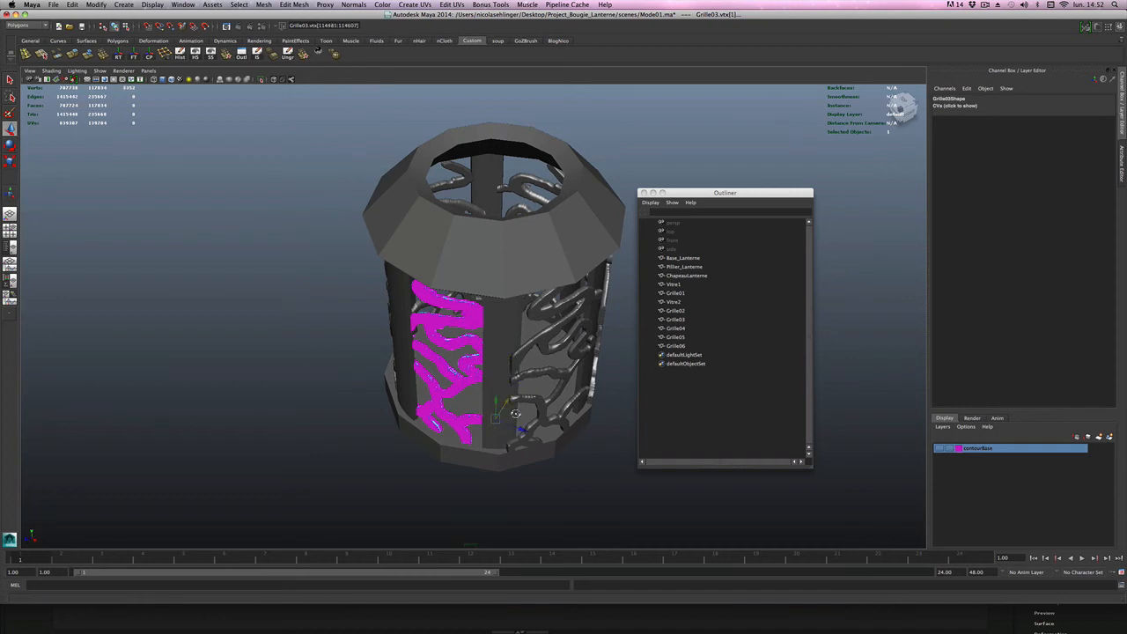
Shift Grille04 along X to about -1 so its branch ends sit inside the pillars on both sides.
left_click_drag(528, 370, 513, 351, "alt")
left_click(512, 352)
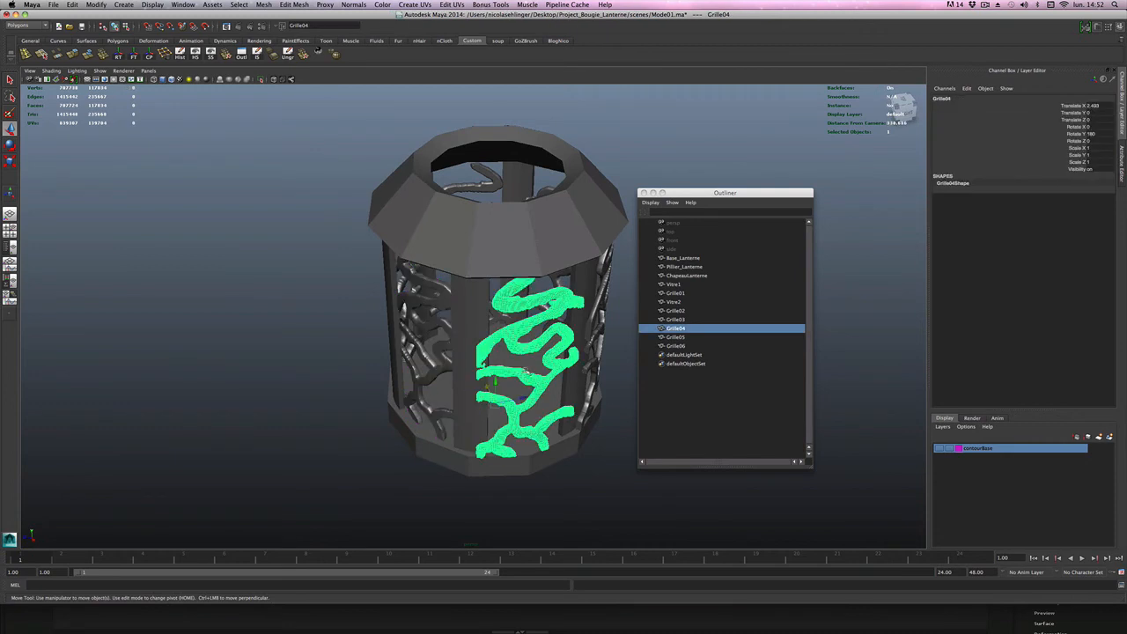
mouse_move(493, 392)
left_mouse_down("alt")
mouse_move(476, 409)
mouse_move(510, 385)
left_mouse_up("alt")
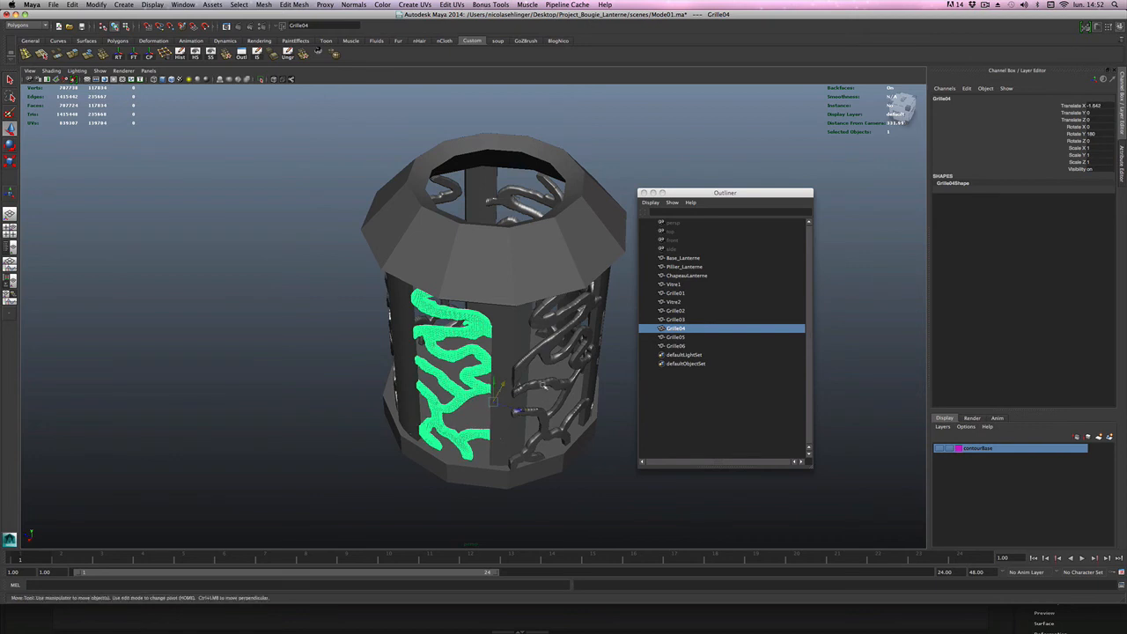
Select Grille05 and shift it sideways towards the middle of its opening.
left_click(559, 388)
mouse_move(481, 397)
left_mouse_down()
mouse_move(451, 379)
mouse_move(466, 381)
left_mouse_up()
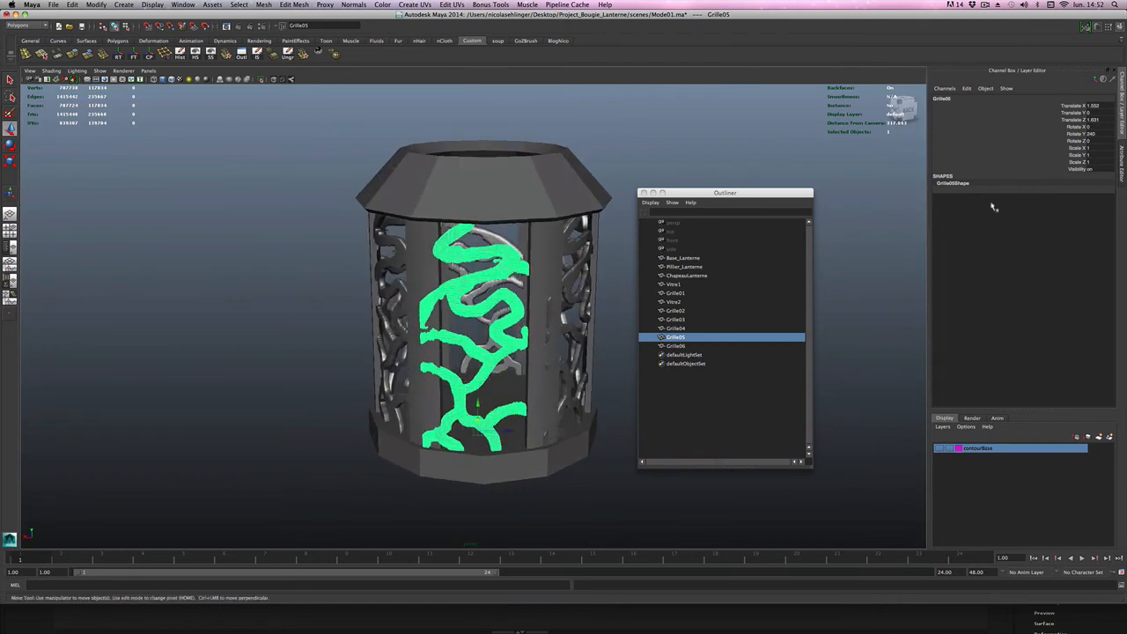
Try mirroring Grille05 by setting its Scale X to -1, and reset the value to 1.
double_click(1094, 150)
type("1")
key("Return")
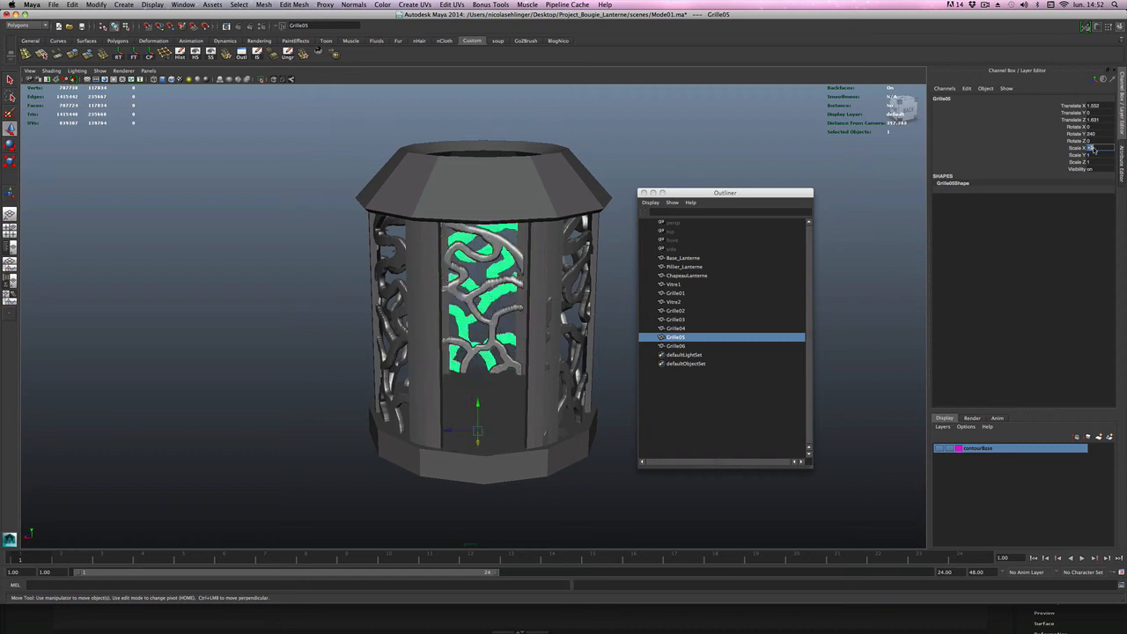
type("1")
key("Return")
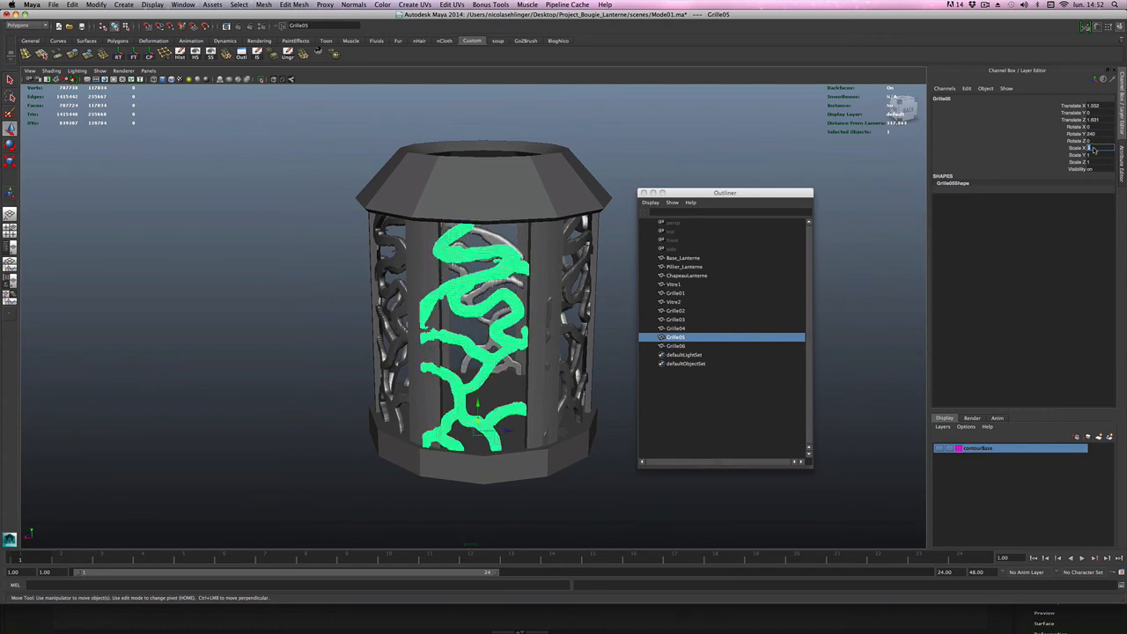
Mirror Grille05 by setting its Scale Z to -1, and move it into place between its two pillars.
left_click(1092, 162)
type("-1")
key("Return")
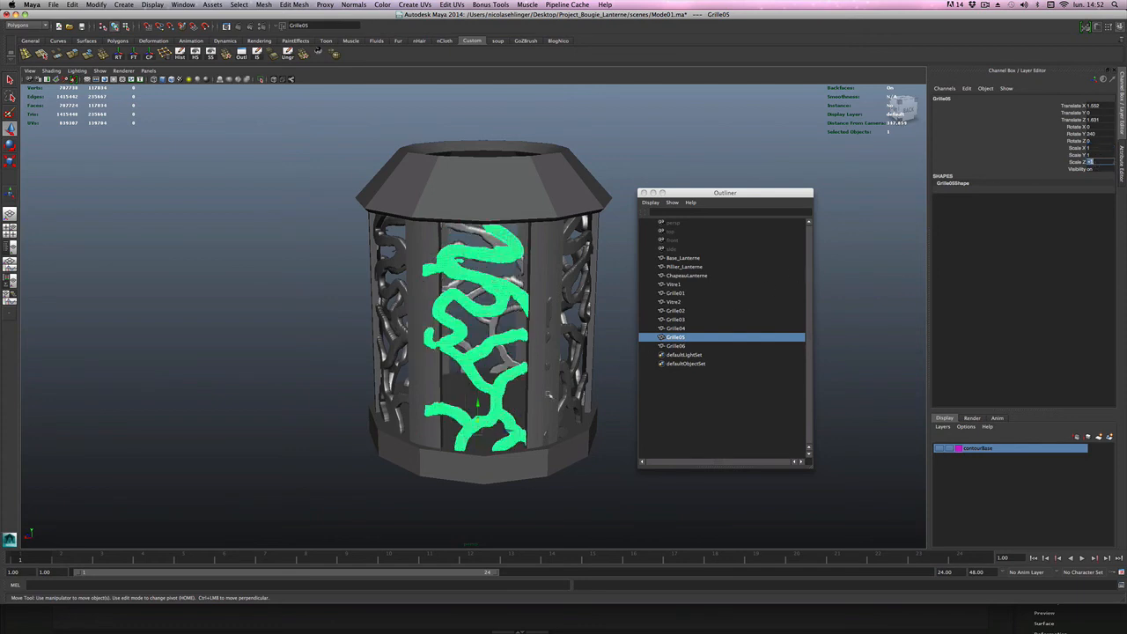
left_click_drag(499, 433, 509, 433)
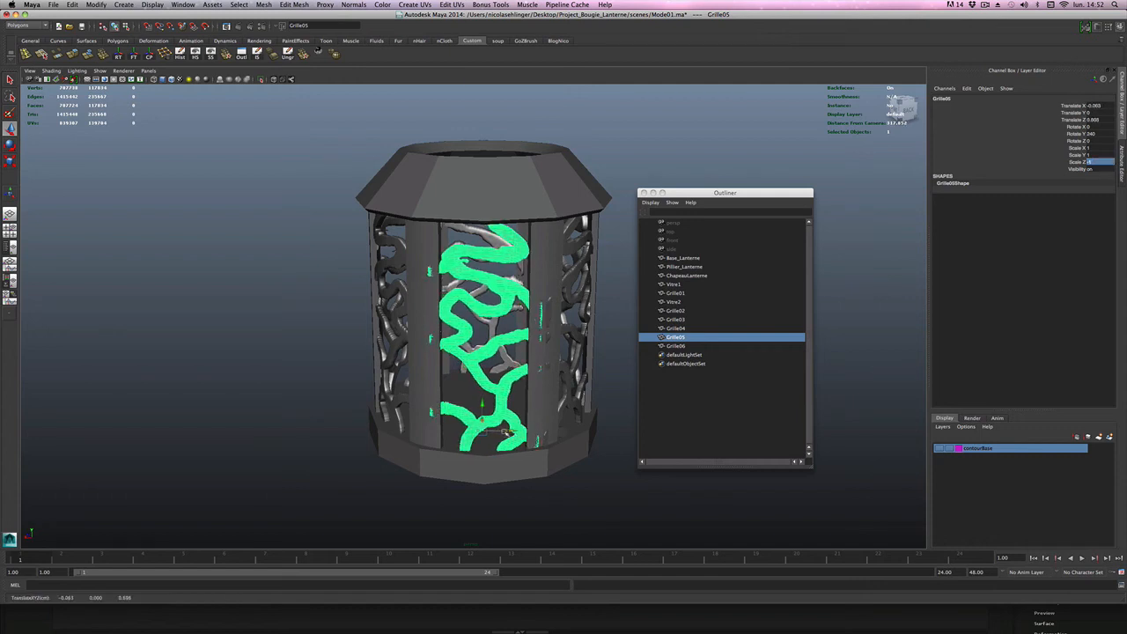
Switch Grille05 to vertex editing and move the branch ends protruding through one adjacent pillar back inside it.
left_click_drag(477, 357, 501, 383, "alt")
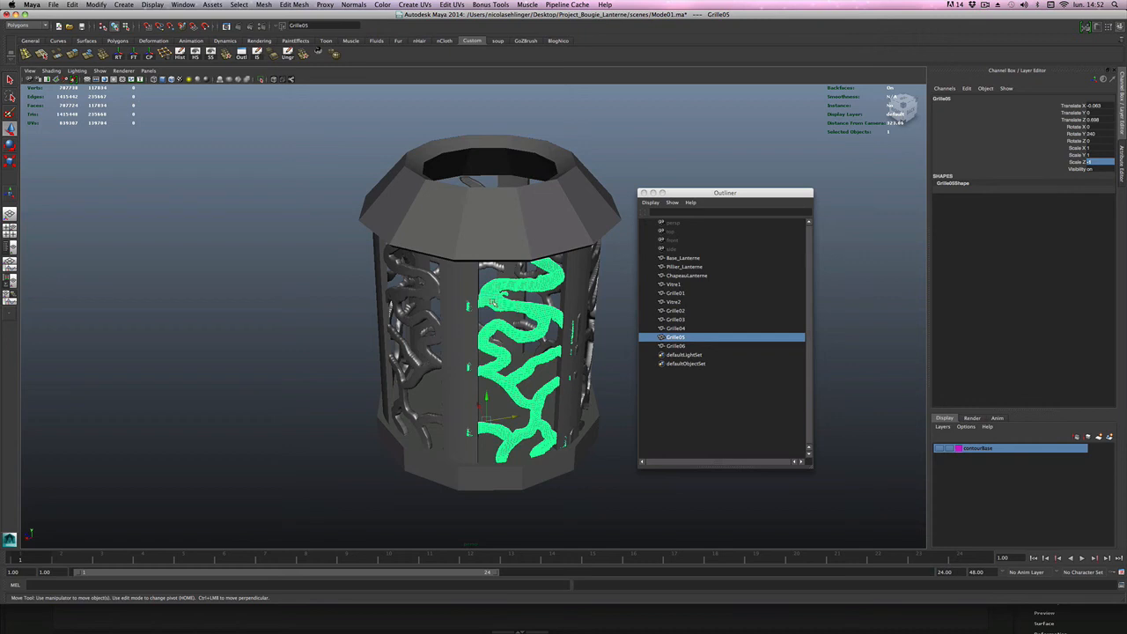
right_click_drag(493, 302, 461, 297)
left_click_drag(460, 298, 476, 460)
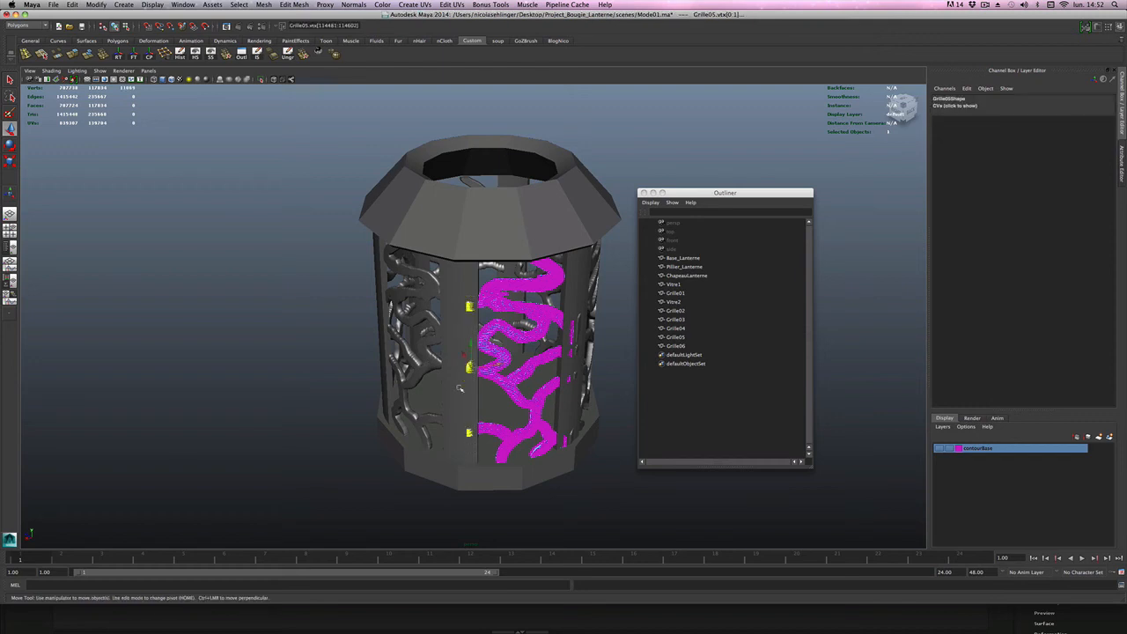
mouse_move(460, 387)
left_mouse_down("alt")
mouse_move(453, 409)
mouse_move(458, 385)
left_mouse_up("alt")
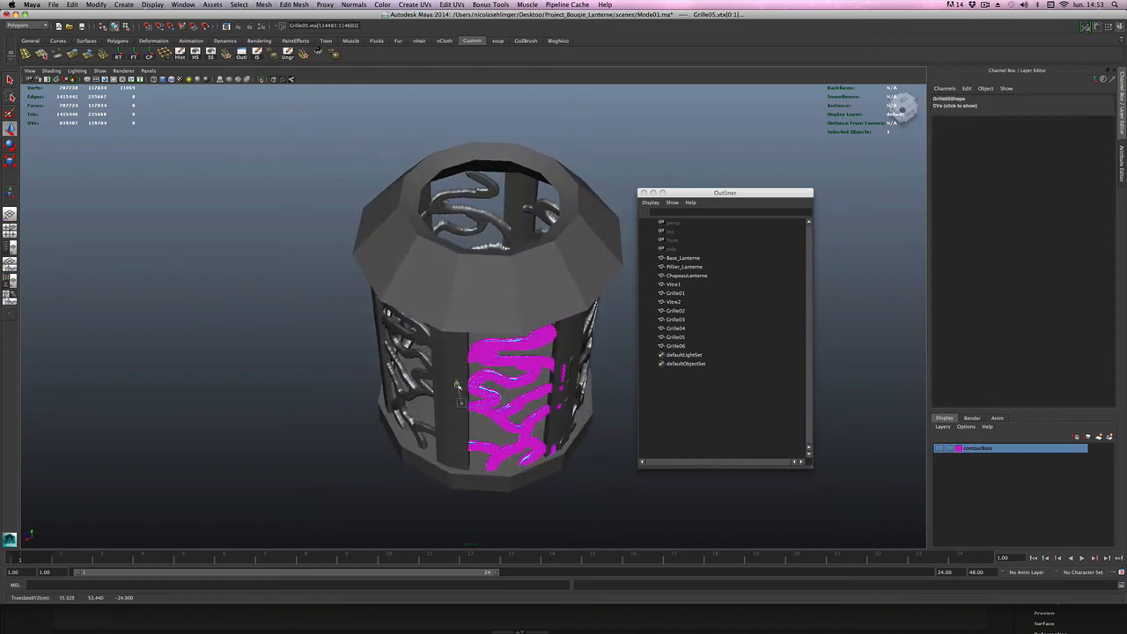
Select the Grille05 vertices sticking through the opposite pillar and move them inward until the pillar hides them.
left_click_drag(555, 414, 545, 488, "alt")
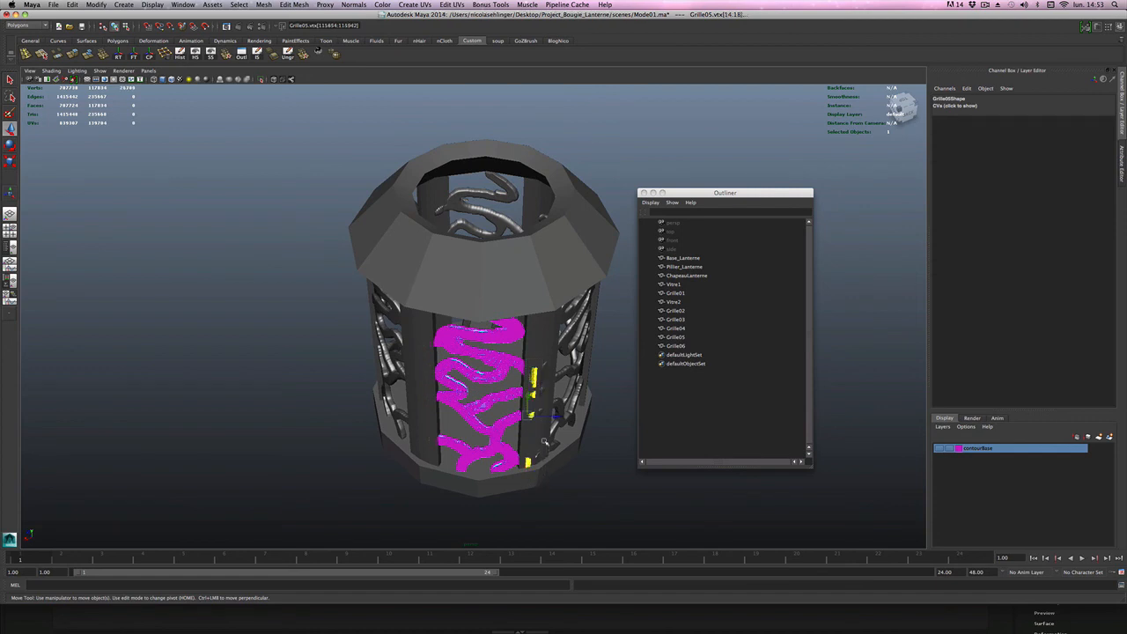
left_click_drag(546, 427, 499, 411, "alt")
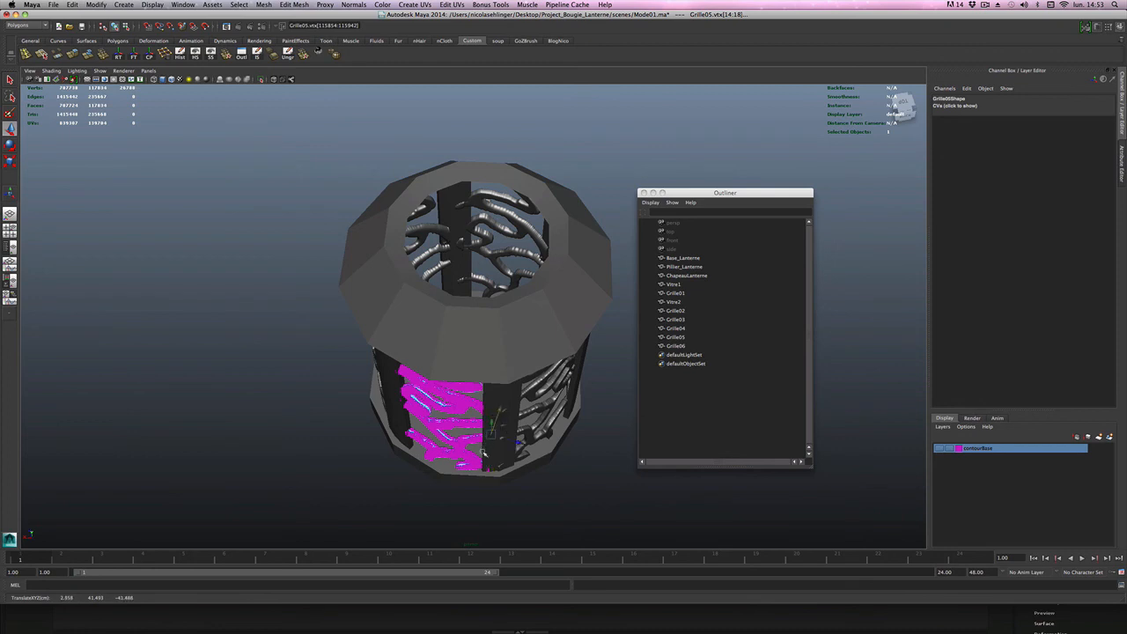
left_click_drag(483, 453, 499, 485)
left_click_drag(500, 441, 487, 319)
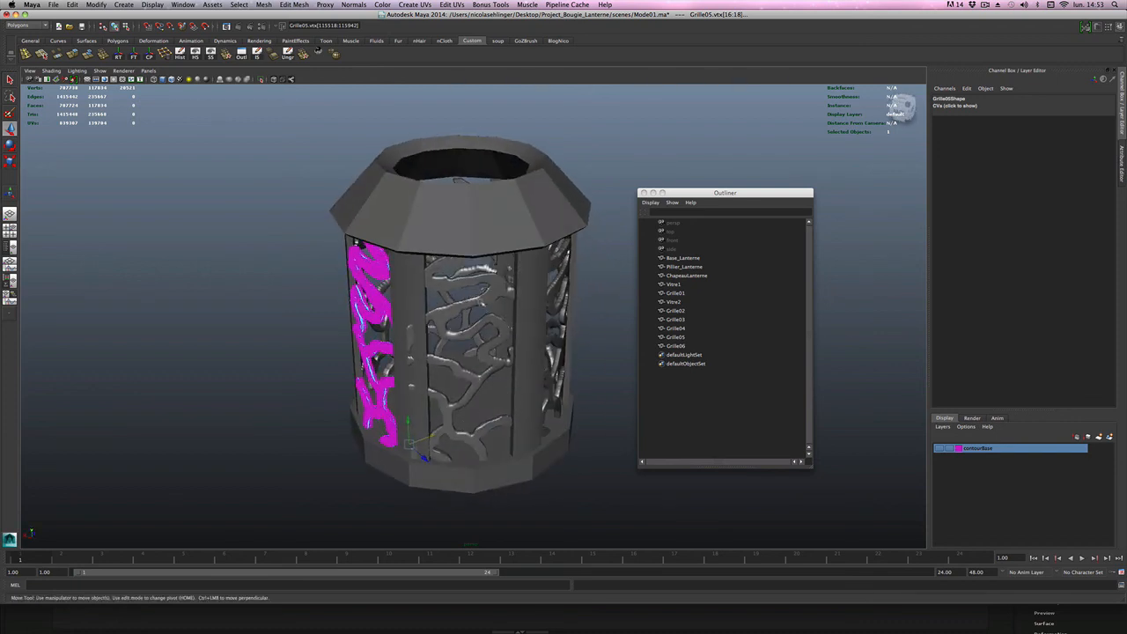
Rotate Grille06 slightly to about -61.2° around Y and shift it so its branch ends sit inside the adjacent pillars.
left_click(477, 324)
mouse_move(482, 382)
left_mouse_down("alt")
mouse_move(484, 395)
mouse_move(498, 391)
left_mouse_up("alt")
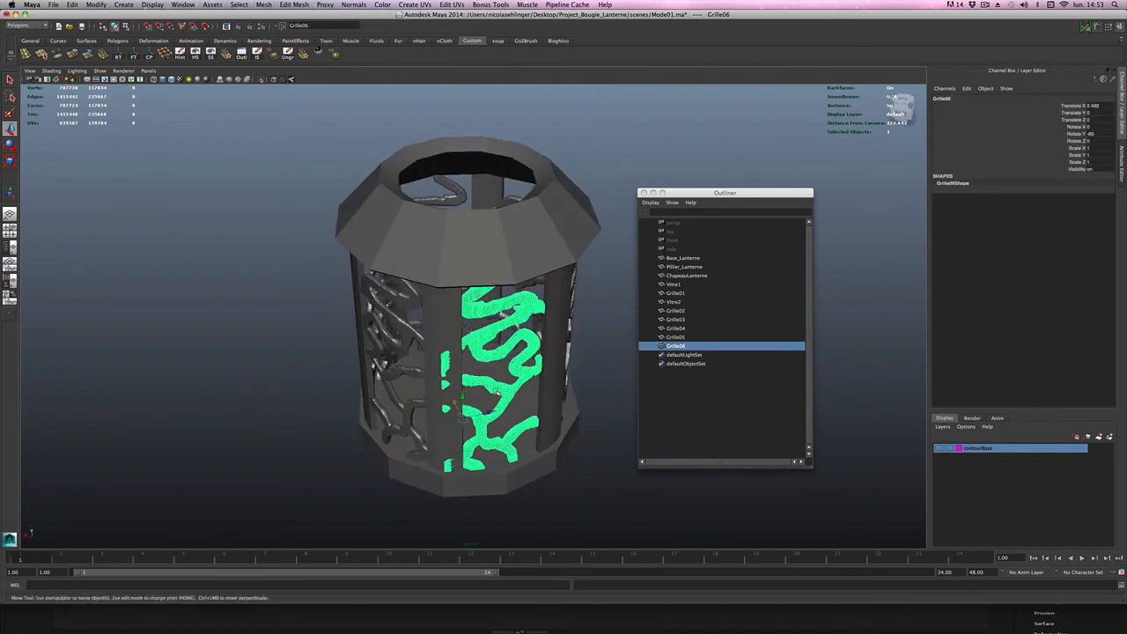
key("e")
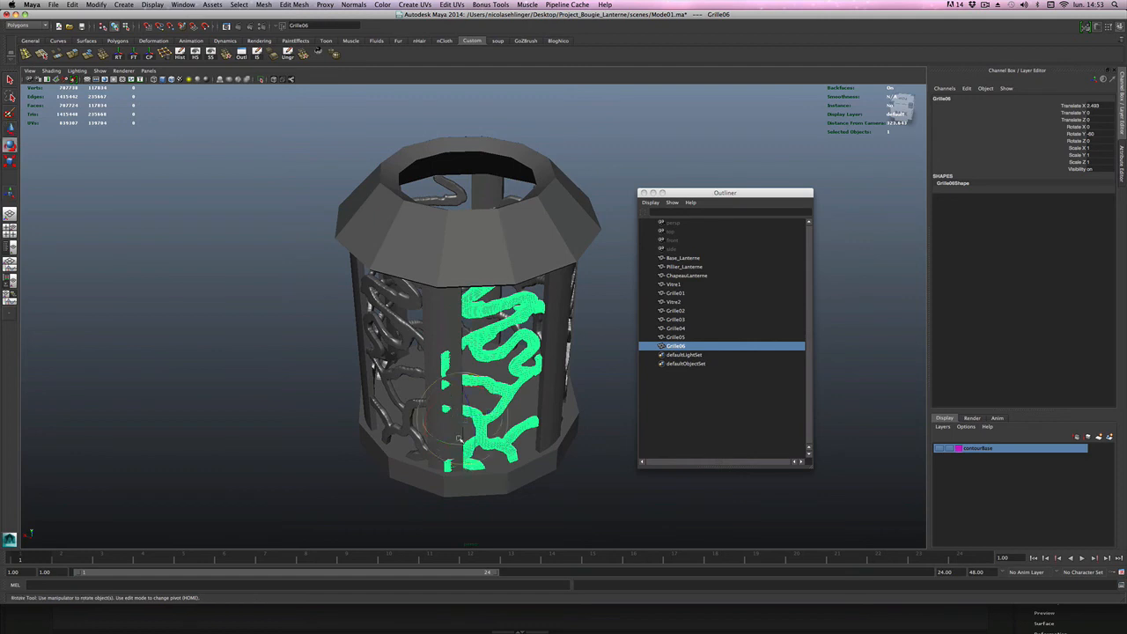
left_click_drag(459, 445, 461, 446)
key("w")
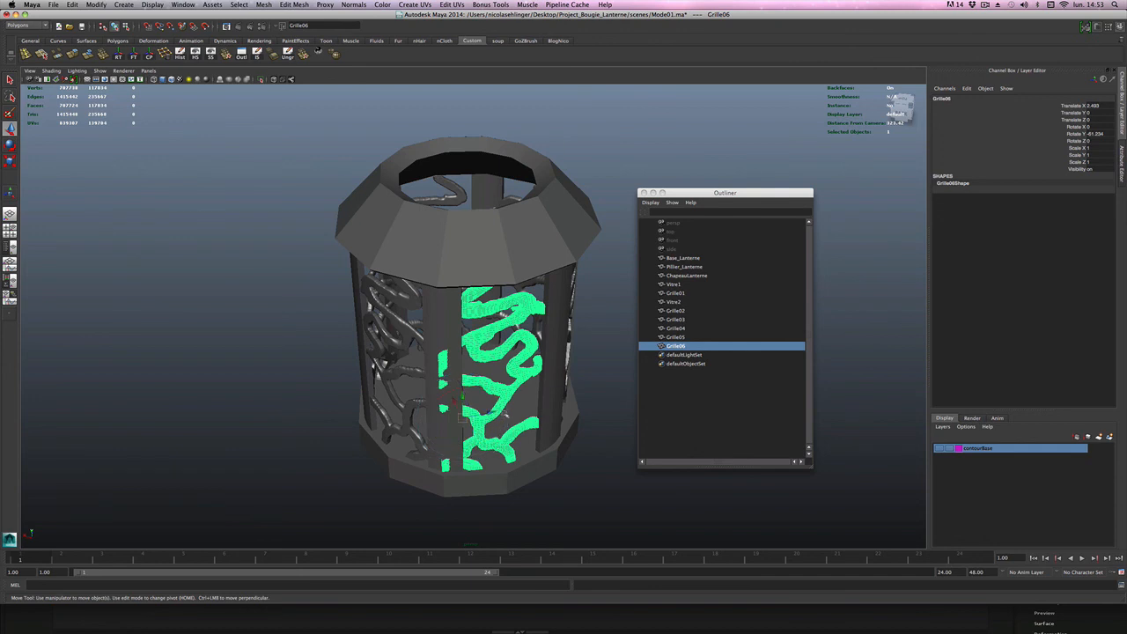
left_click_drag(490, 412, 459, 400)
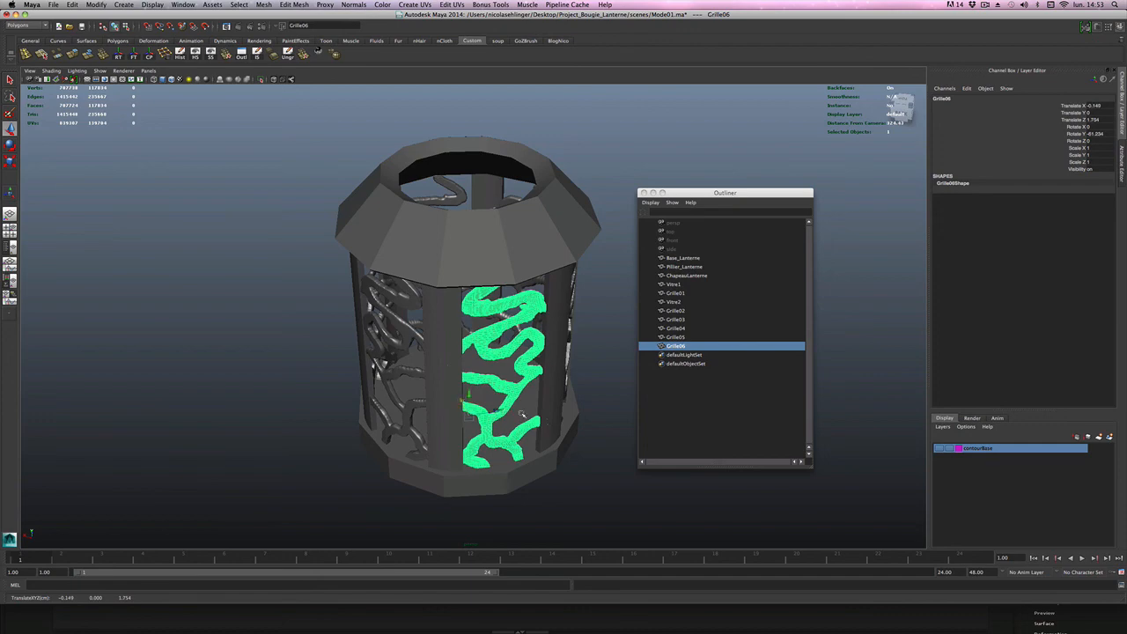
Clear the selection, examine the fitted grilles all around the lantern, and bring up the GoZBrush tools.
left_click_drag(522, 415, 312, 413, "alt")
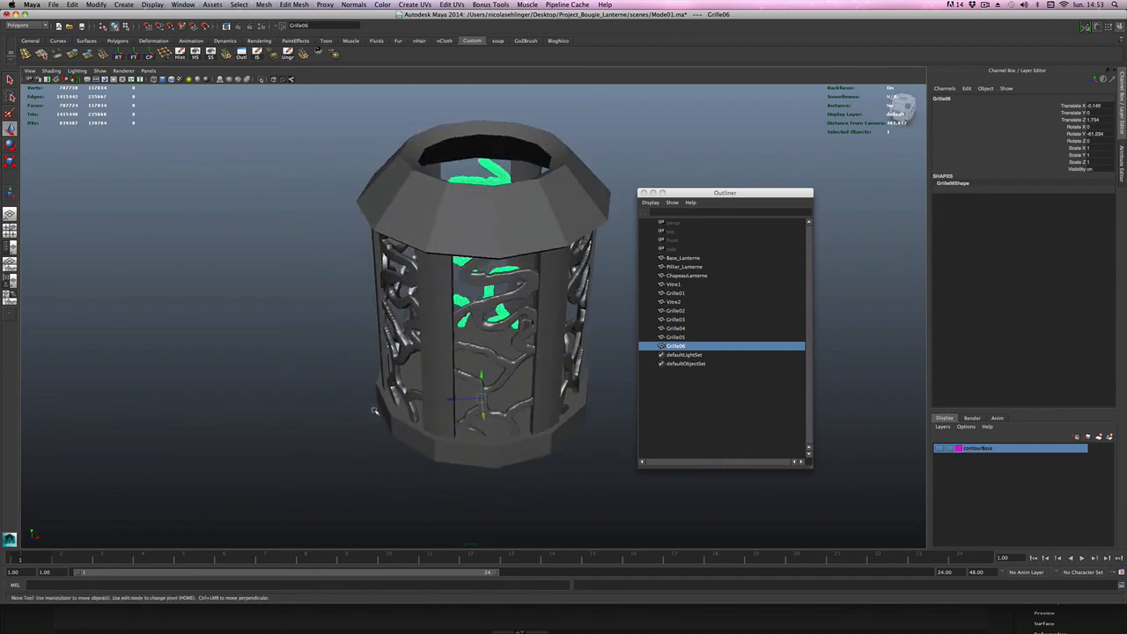
left_click(326, 347)
mouse_move(337, 350)
left_mouse_down("alt")
mouse_move(323, 391)
mouse_move(324, 346)
mouse_move(352, 352)
mouse_move(269, 358)
mouse_move(342, 344)
left_mouse_up("alt")
middle_click_drag(409, 410, 391, 372, "alt")
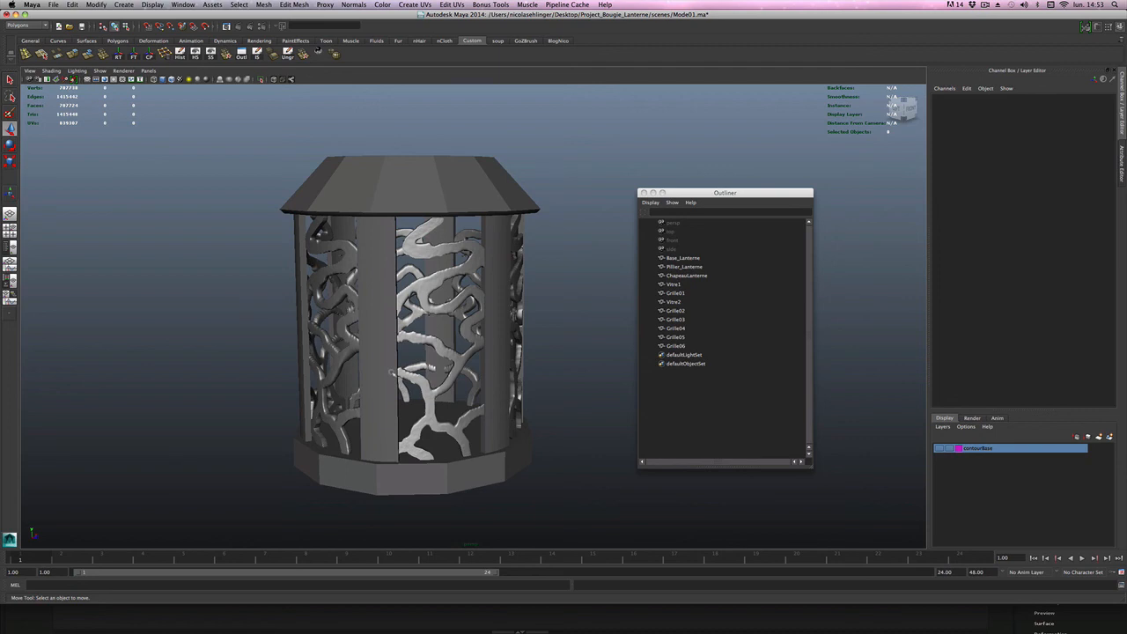
left_click(527, 42)
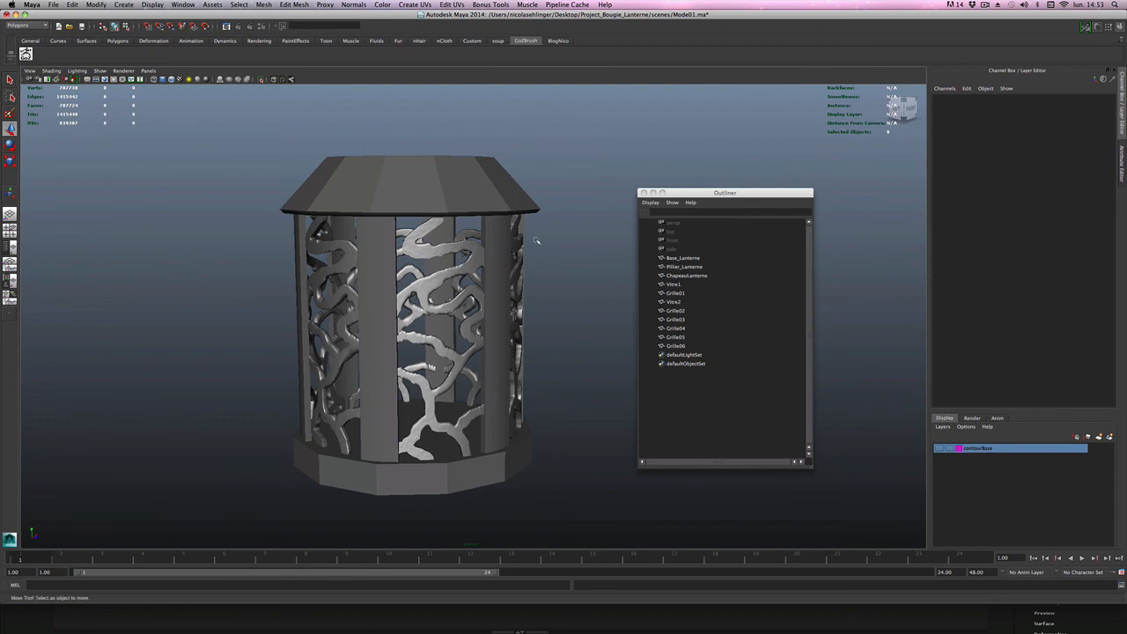
mouse_move(543, 190)
left_mouse_down("alt")
mouse_move(569, 186)
mouse_move(558, 191)
left_mouse_up("alt")
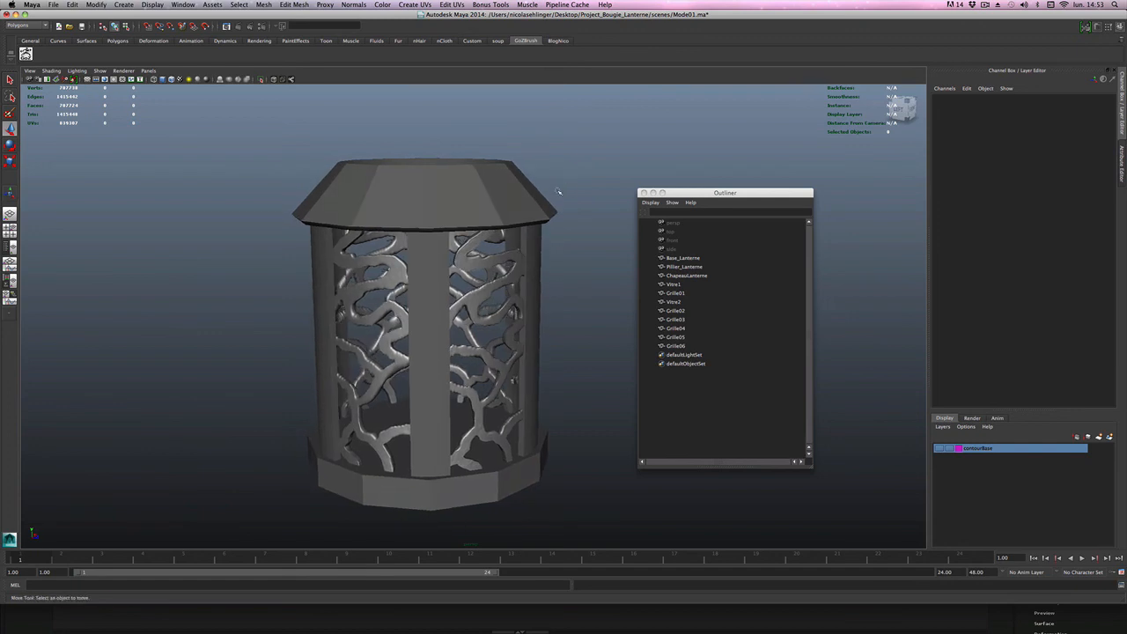